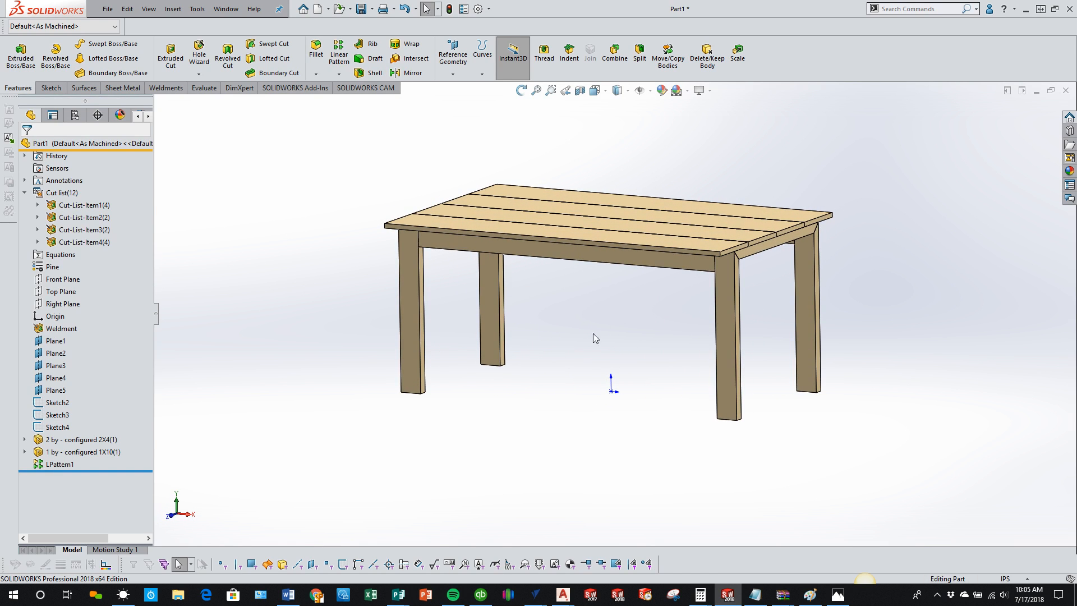
- Examine the finished wooden table model in isometric view with its cut list collapsed, and dismiss the unsaved-document notification
scroll(713, 343, up, 2)
scroll(648, 220, down, 2)
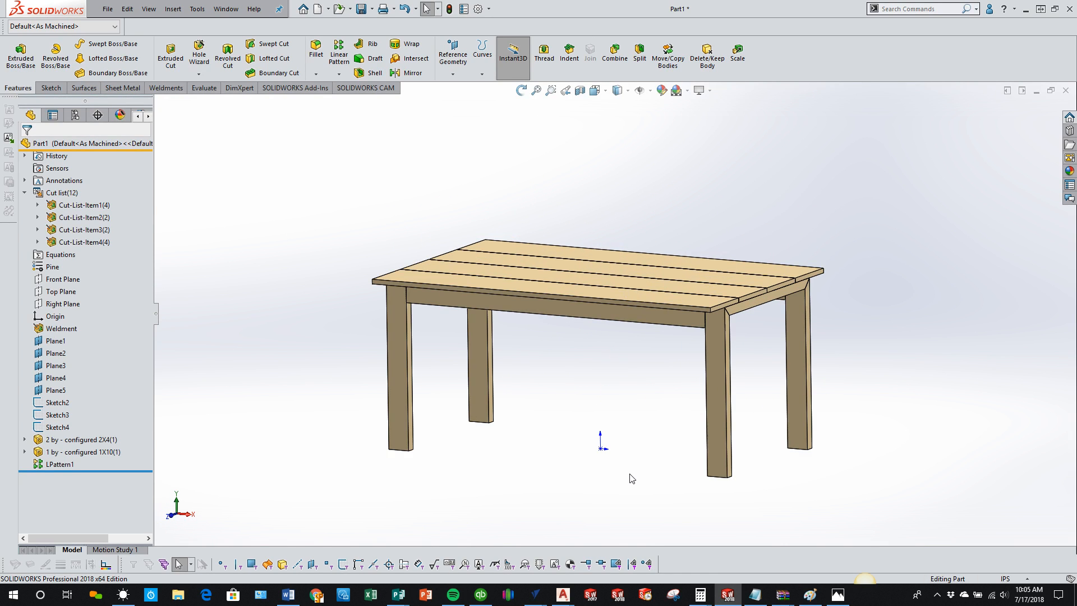
key(ctrl+1)
key(ctrl+7)
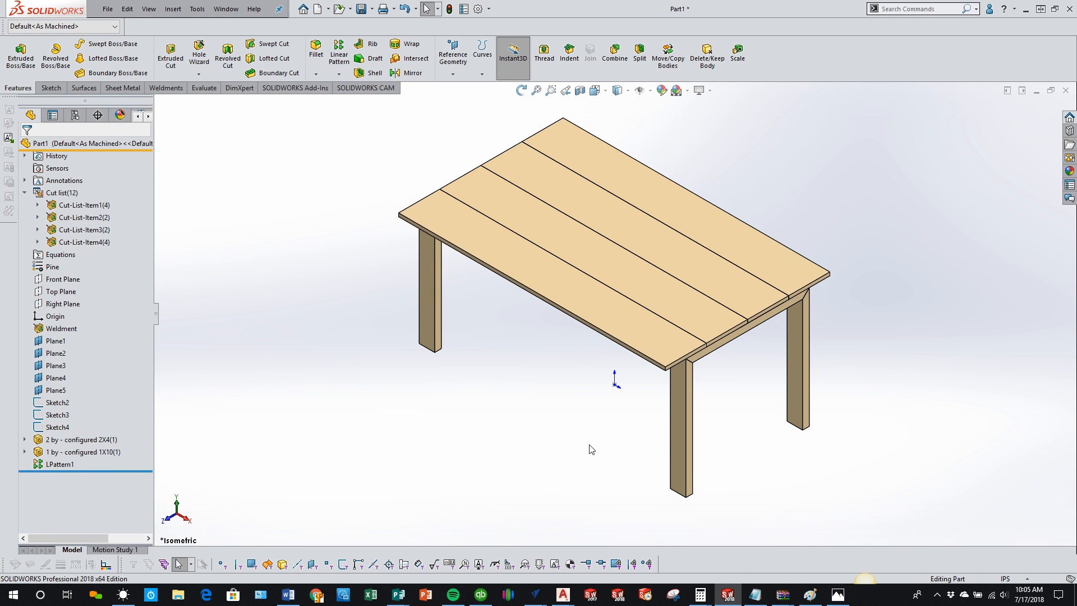
click(24, 193)
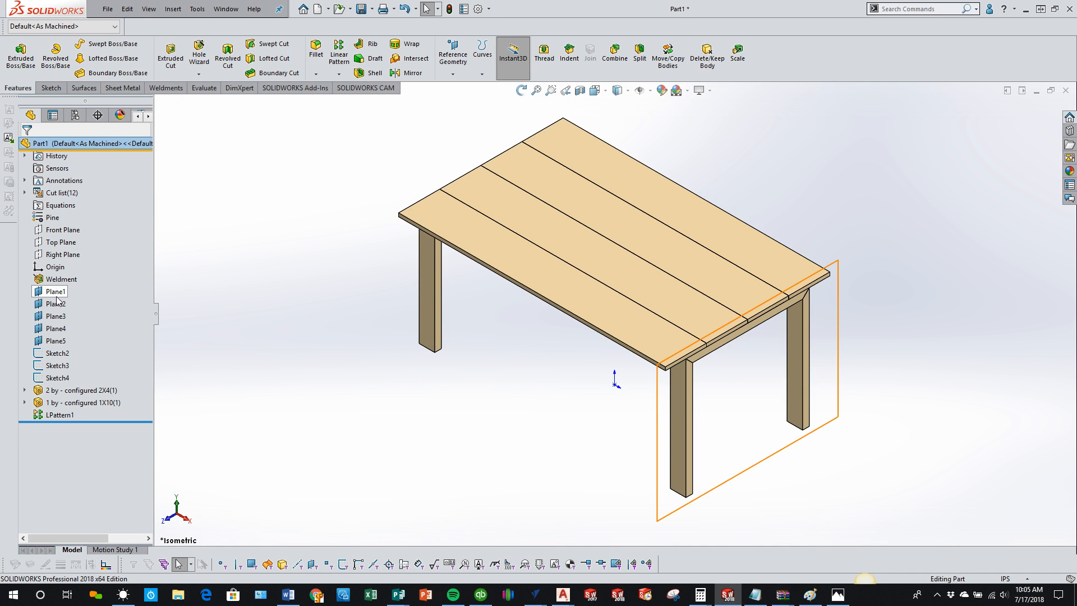
mouse_move(52, 343)
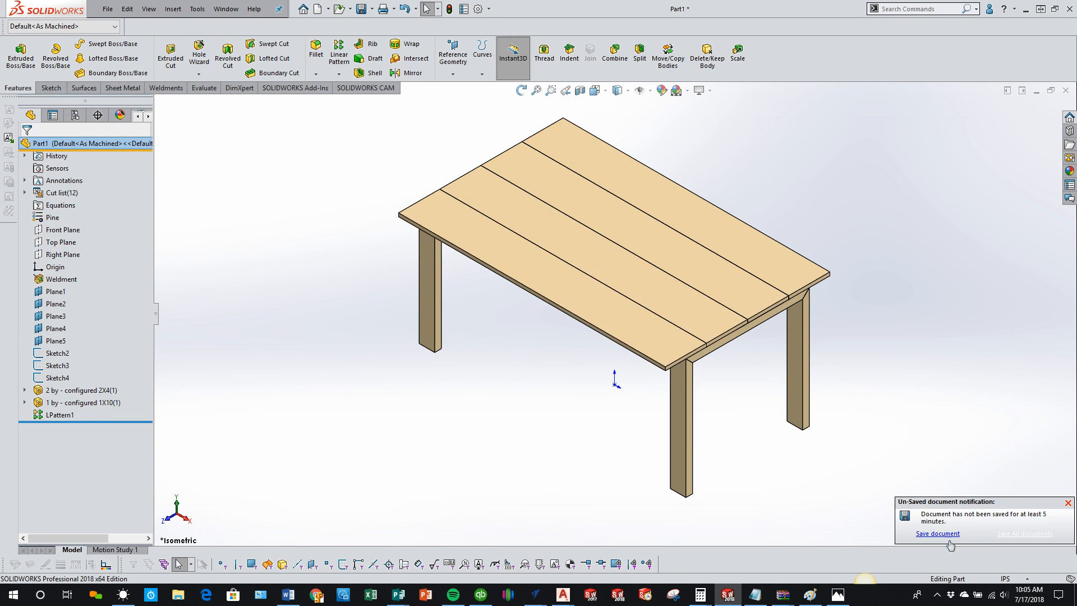
click(1069, 503)
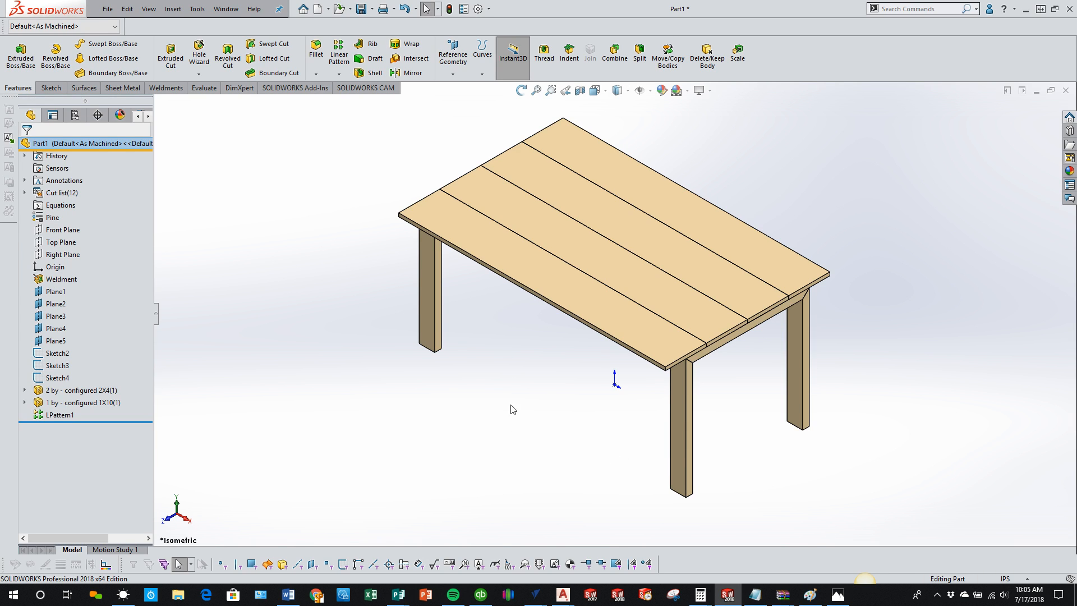
- Create a new part document from the Part template in the VC SW Temp 2018 set
click(317, 9)
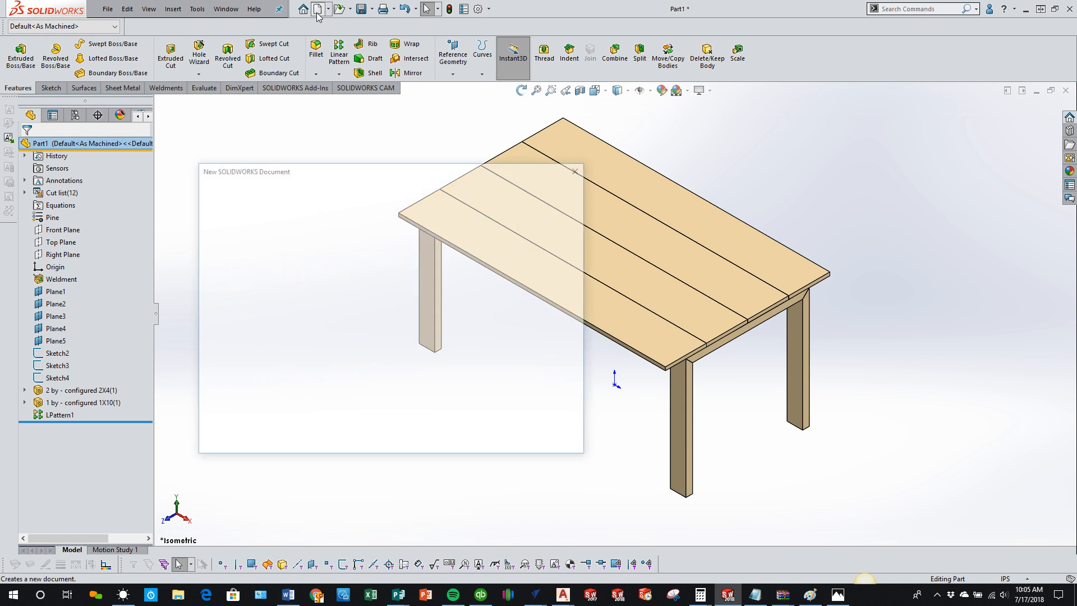
click(225, 214)
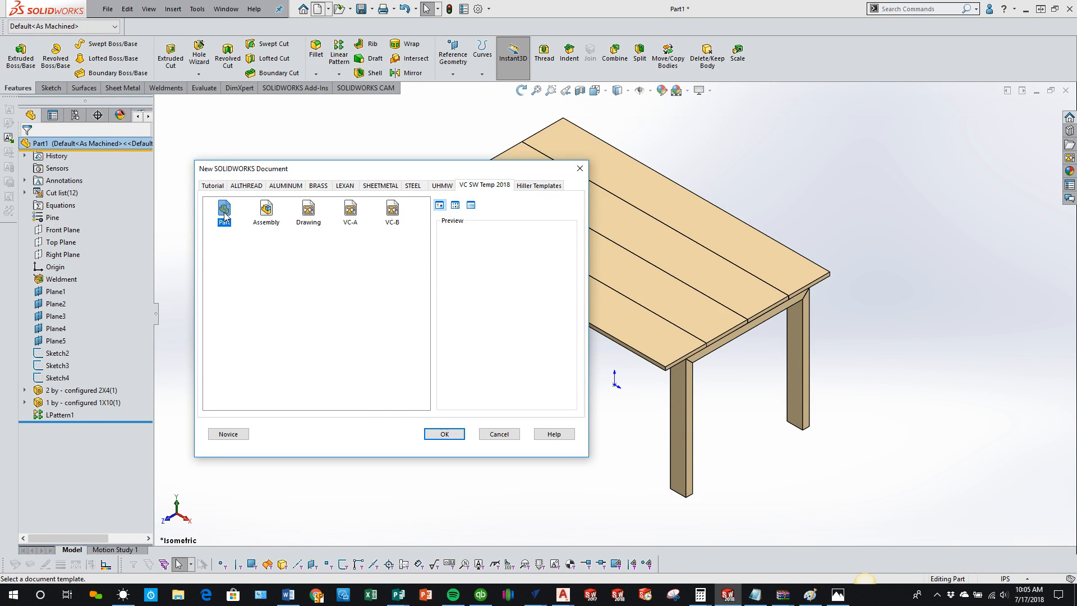
click(449, 434)
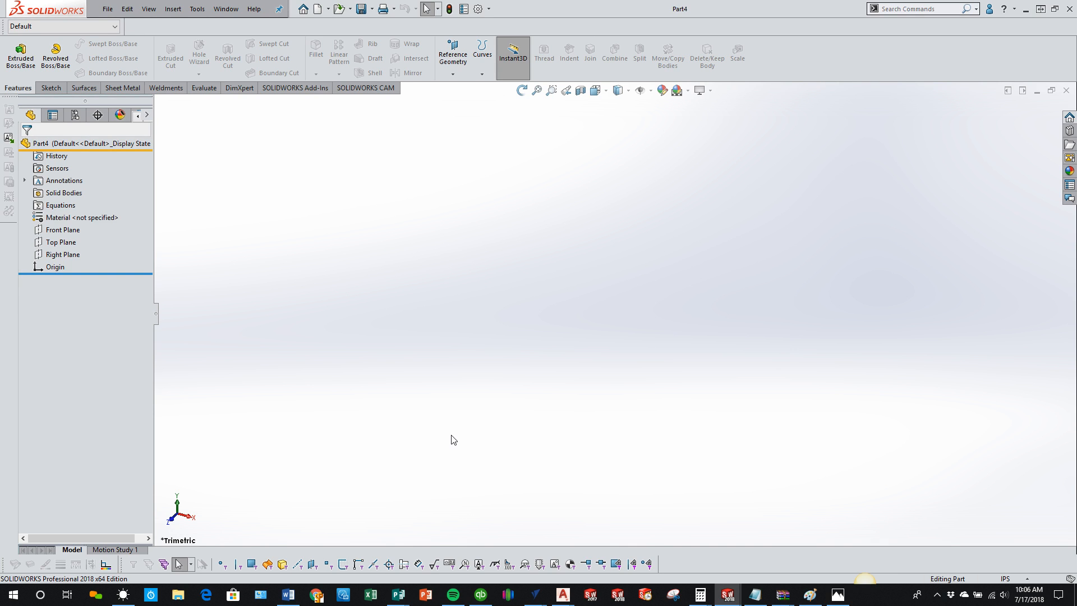
click(56, 267)
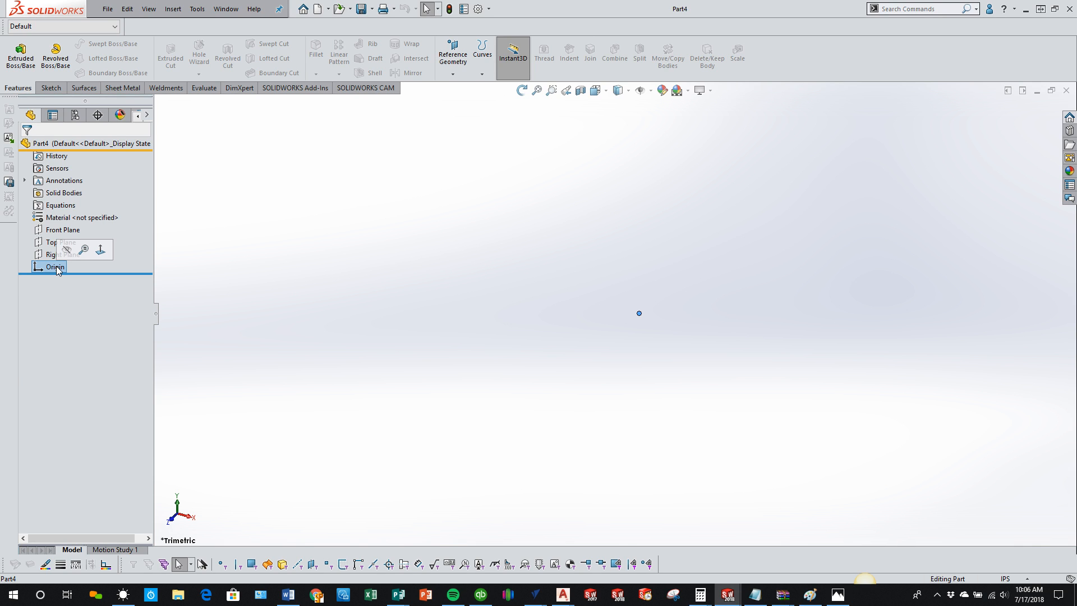
click(57, 266)
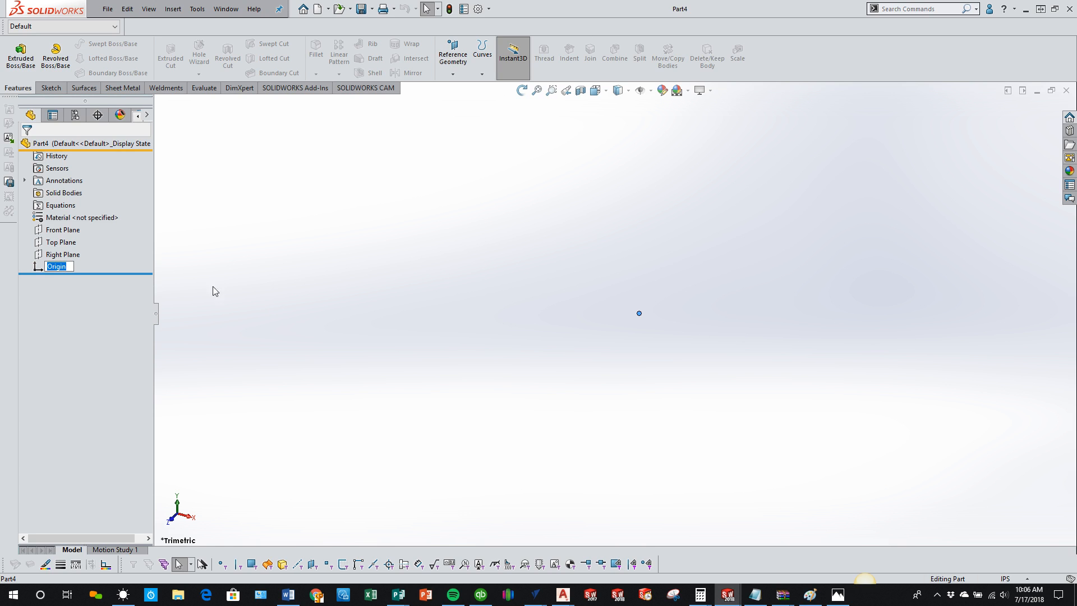
key(Escape)
click(56, 267)
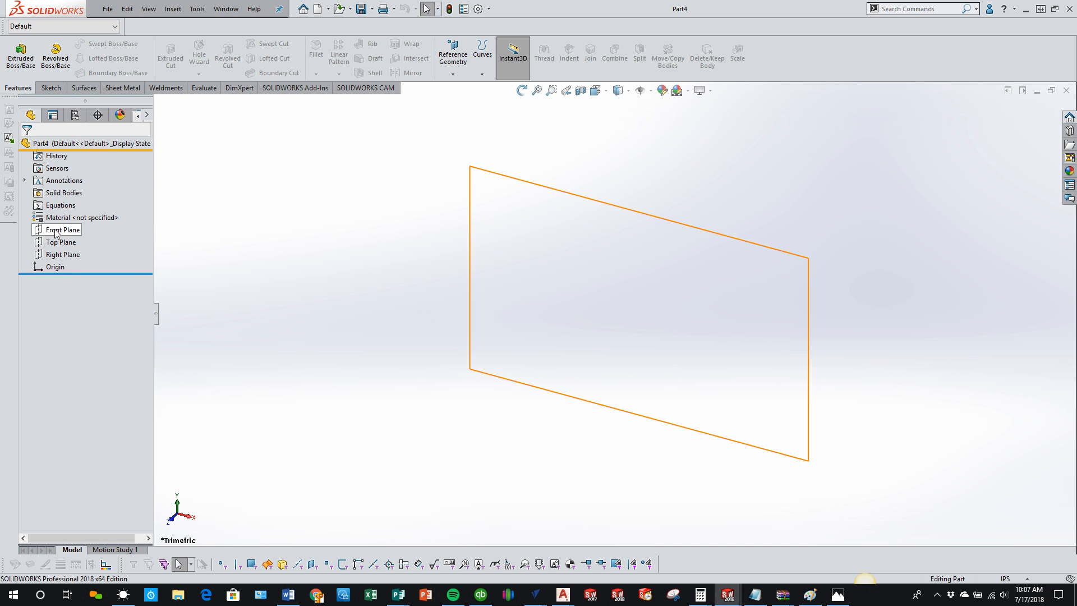
- Show the Front, Top and Right planes and turn on origin visibility in the graphics area
right_click(56, 230)
click(83, 213)
right_click(55, 254)
right_click(56, 242)
click(96, 228)
right_click(59, 254)
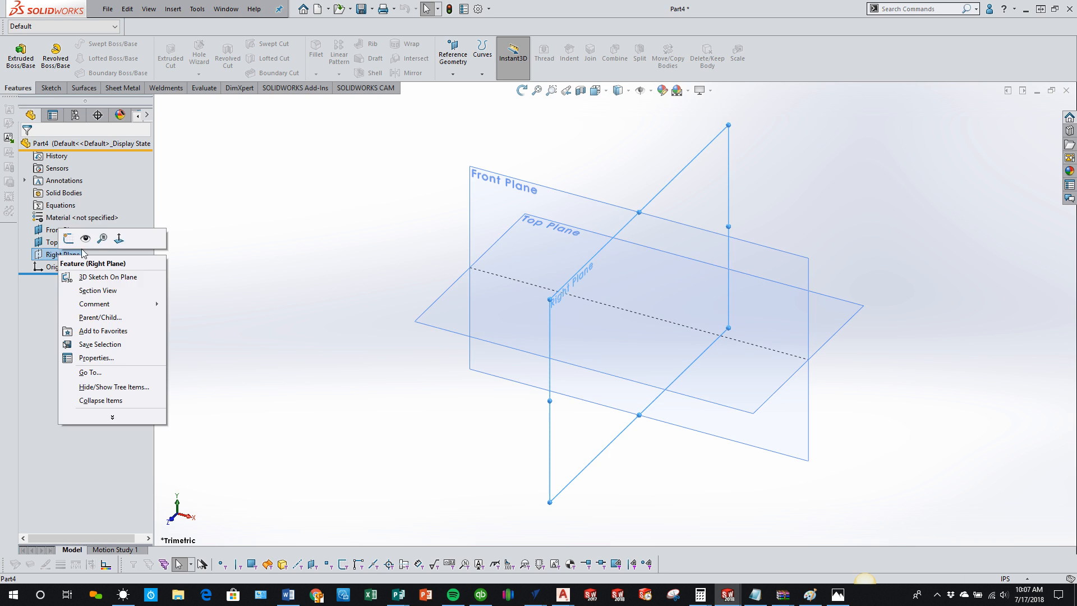
click(101, 242)
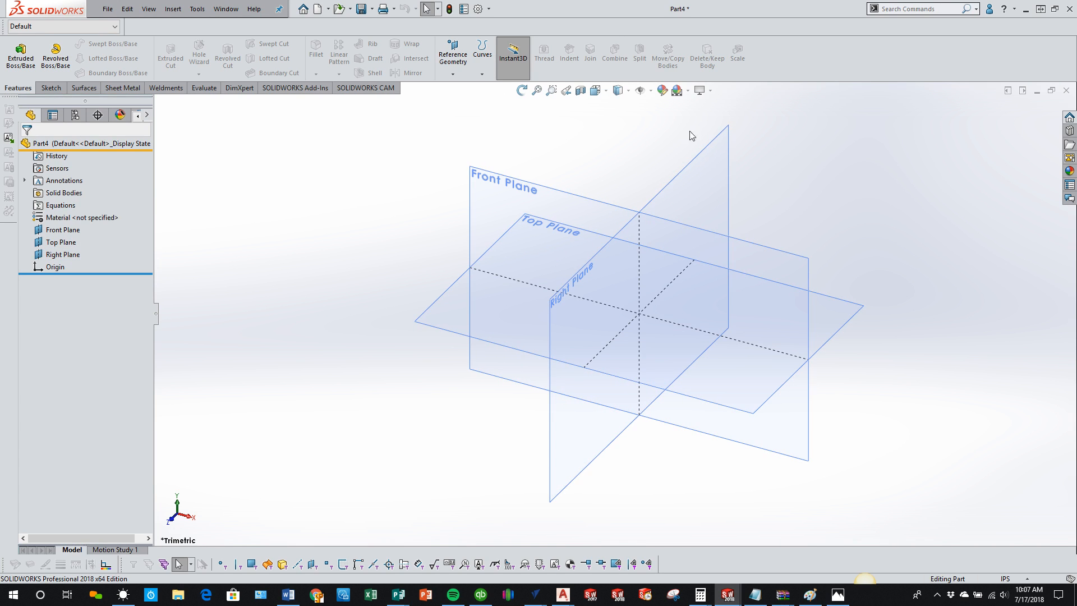
click(651, 93)
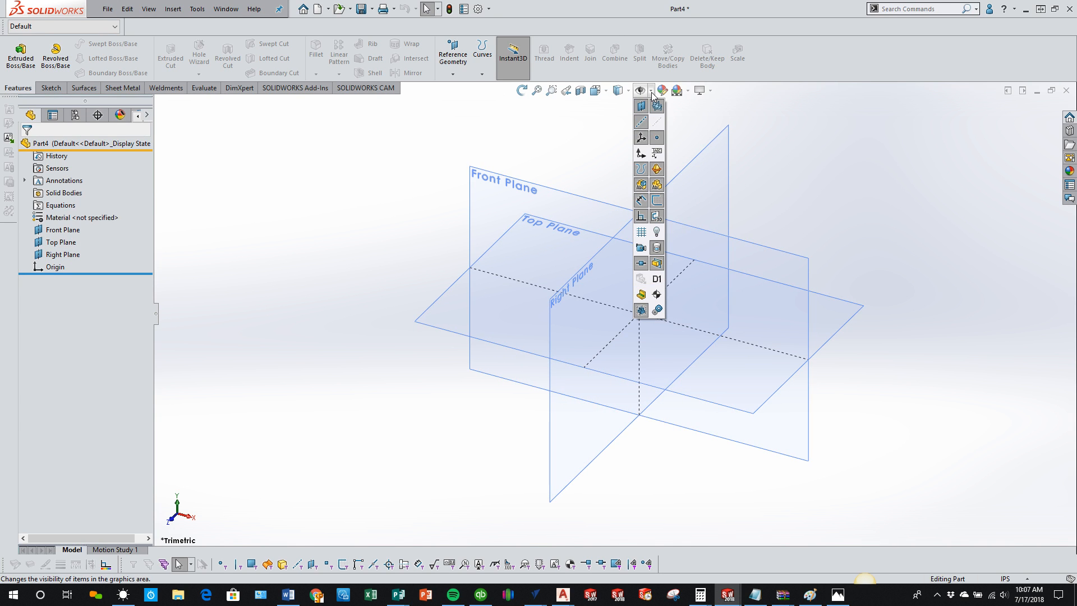
click(642, 154)
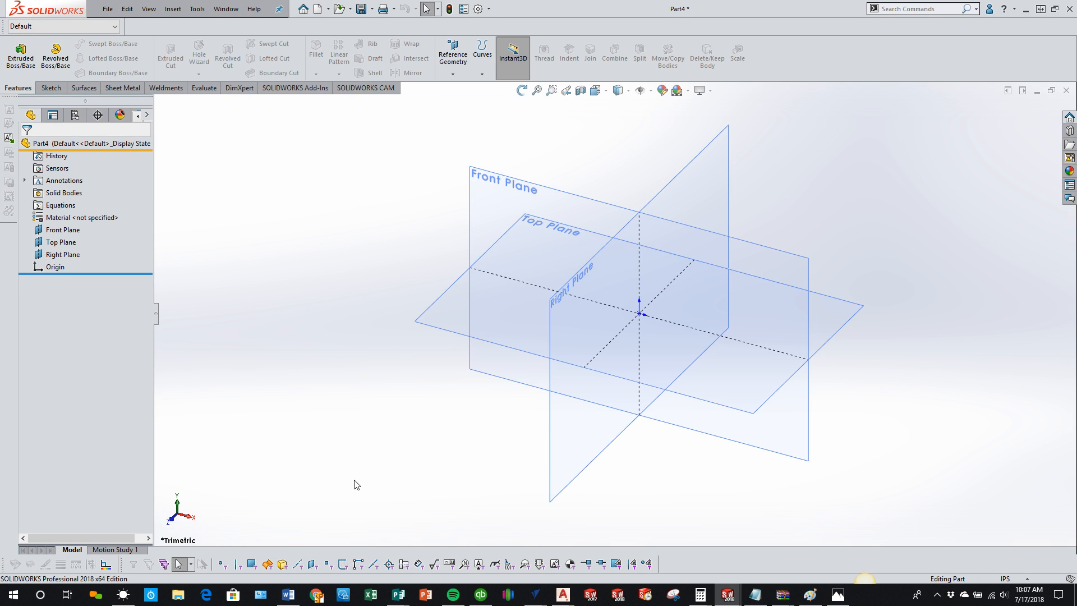
- Examine the default planes around the origin and compare them with the finished table model in the other document
scroll(640, 314, down, 2)
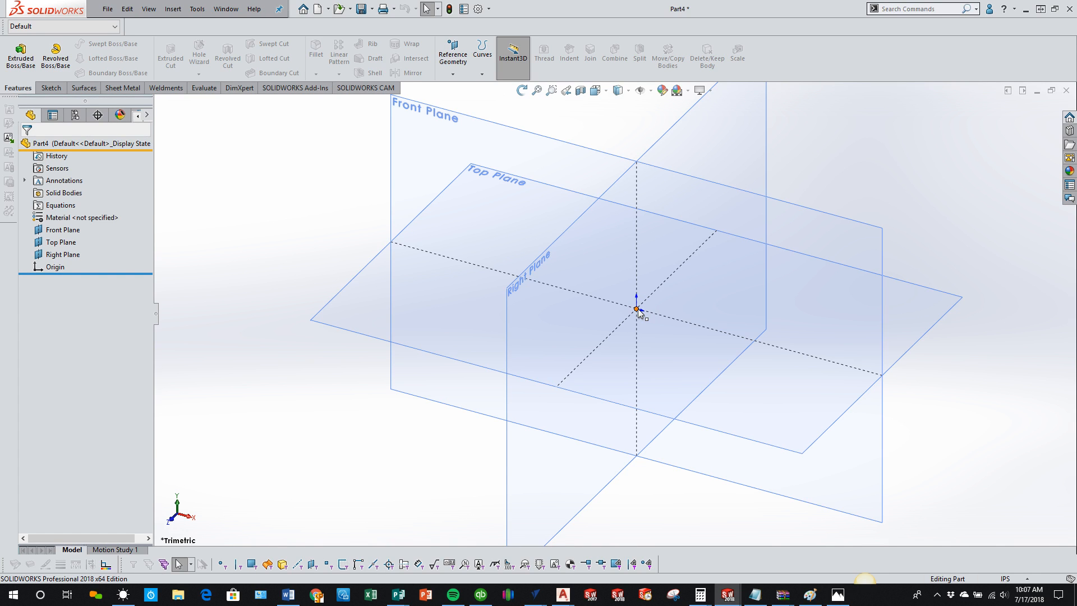
click(558, 184)
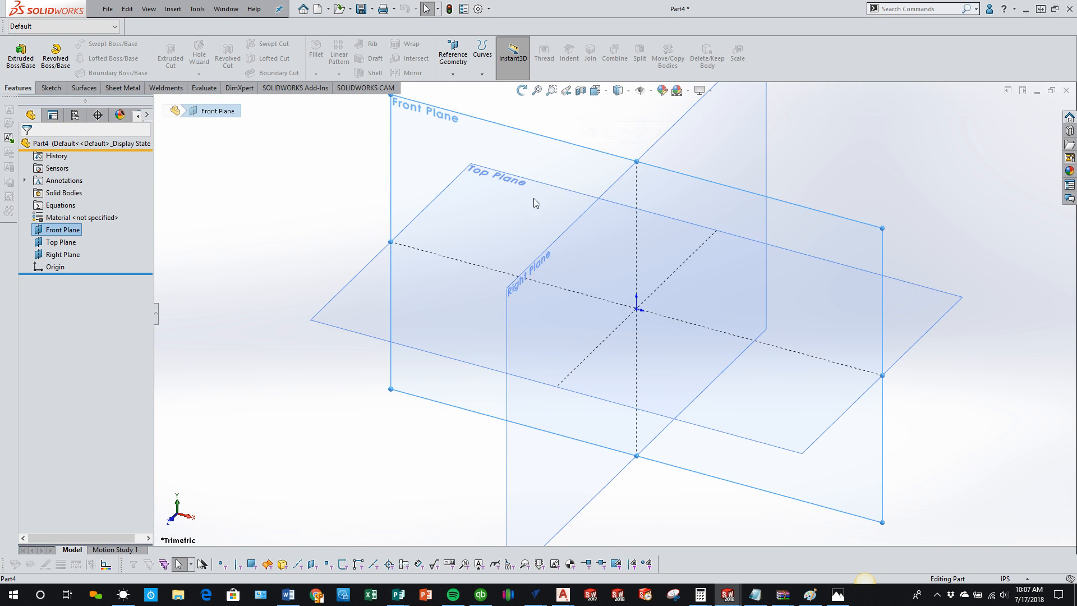
click(520, 415)
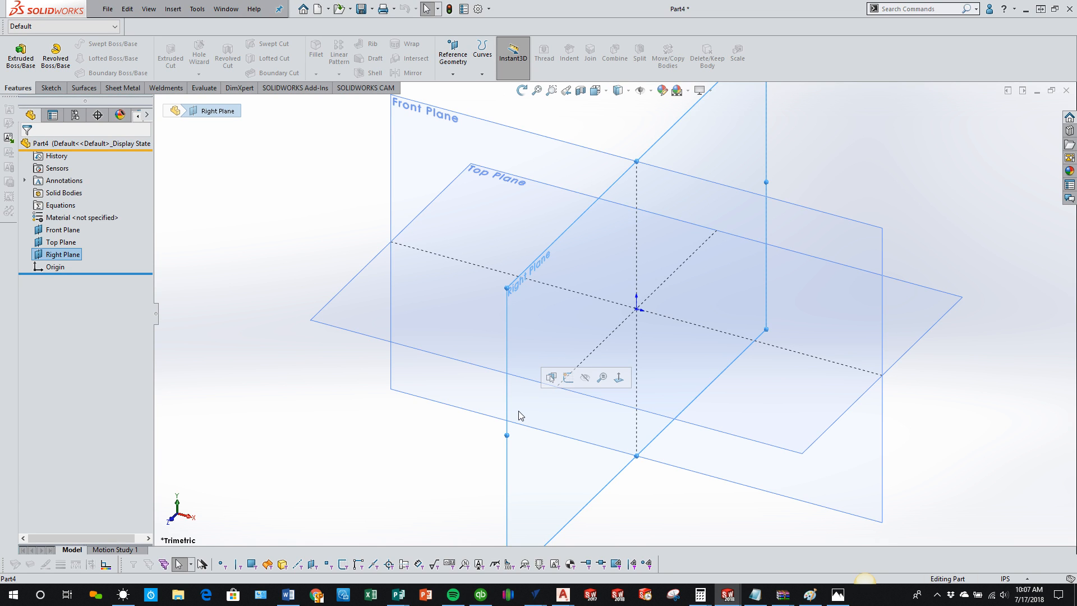
click(395, 457)
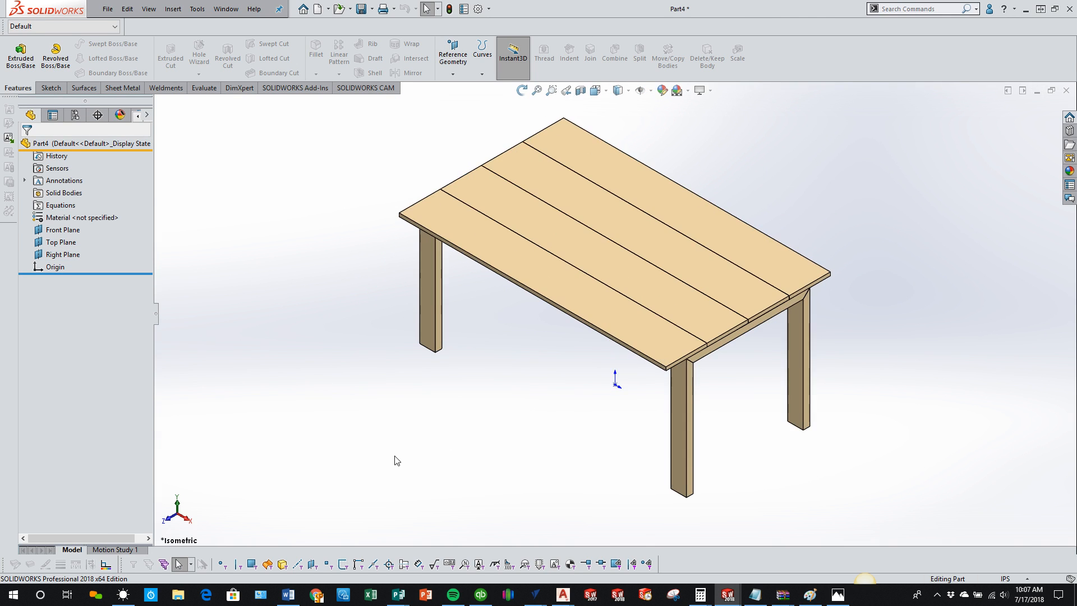
middle_drag(608, 365, 618, 319)
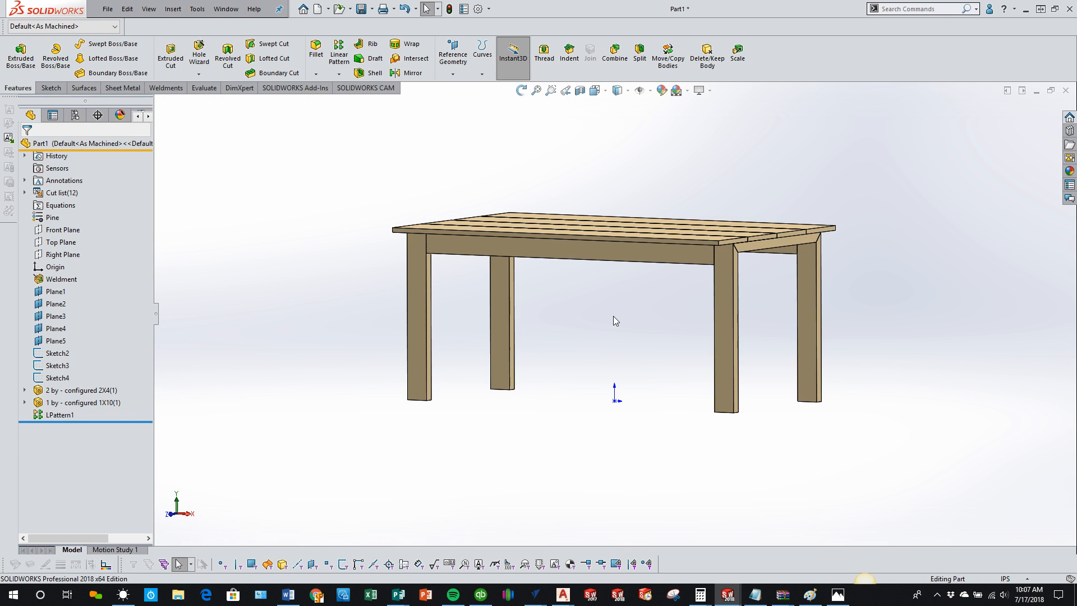
middle_drag(615, 254, 616, 285)
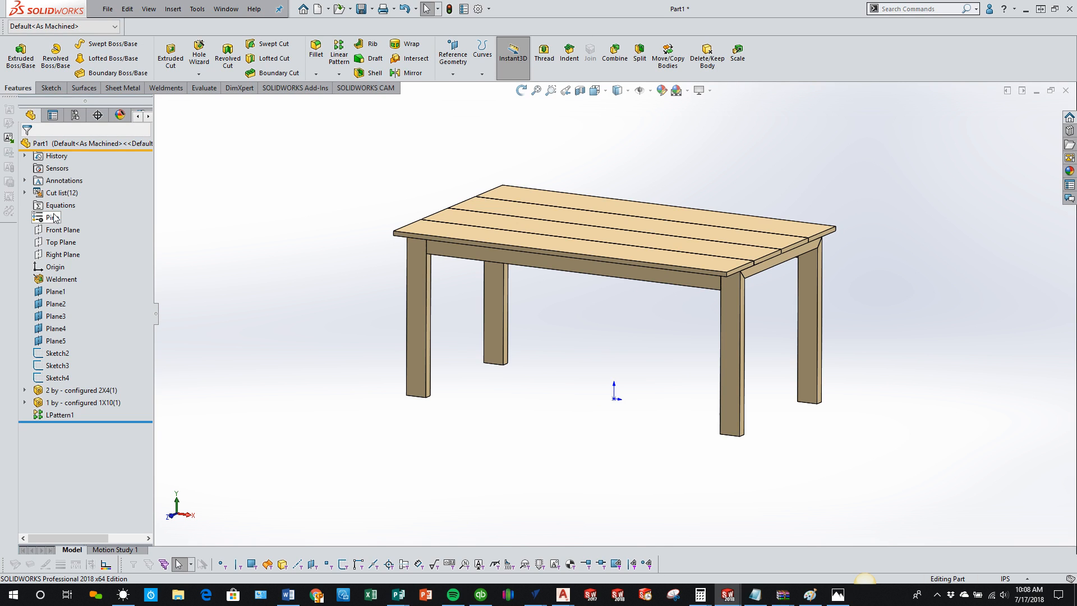
key(ctrl+7)
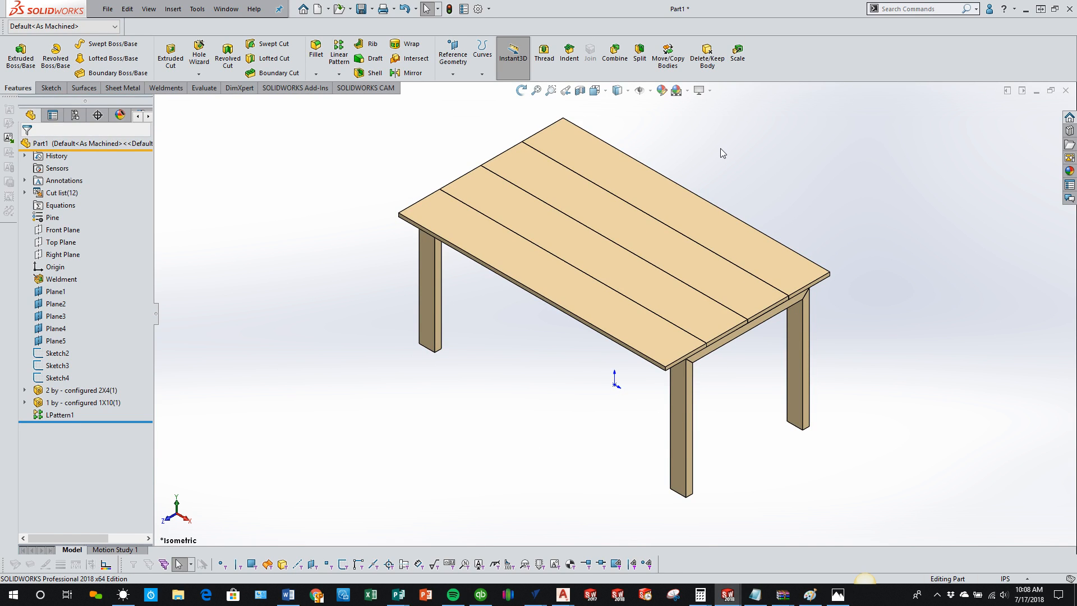
key(ctrl+Tab)
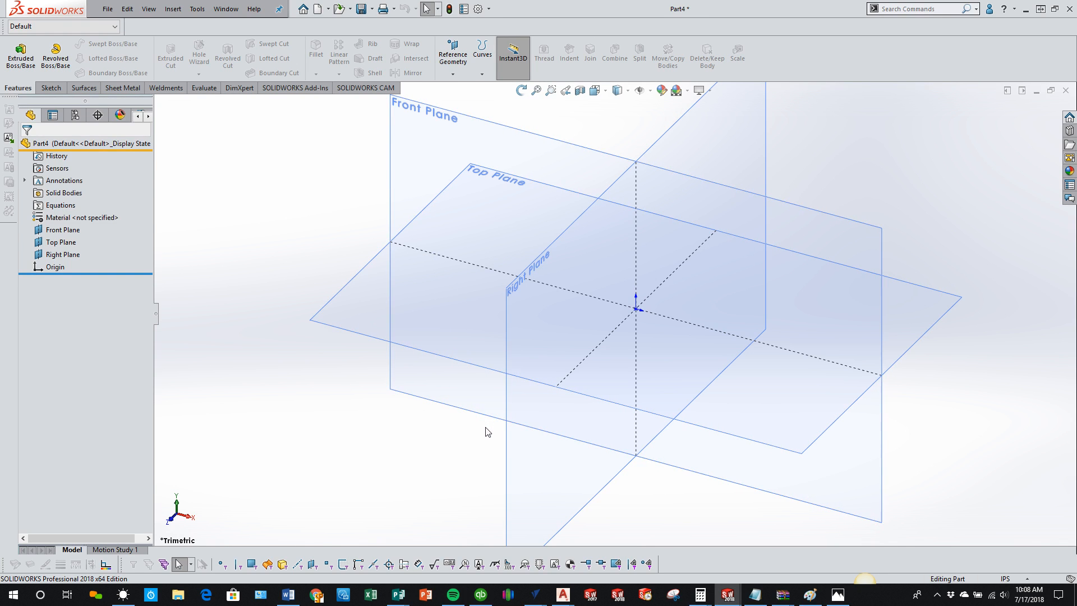
click(506, 462)
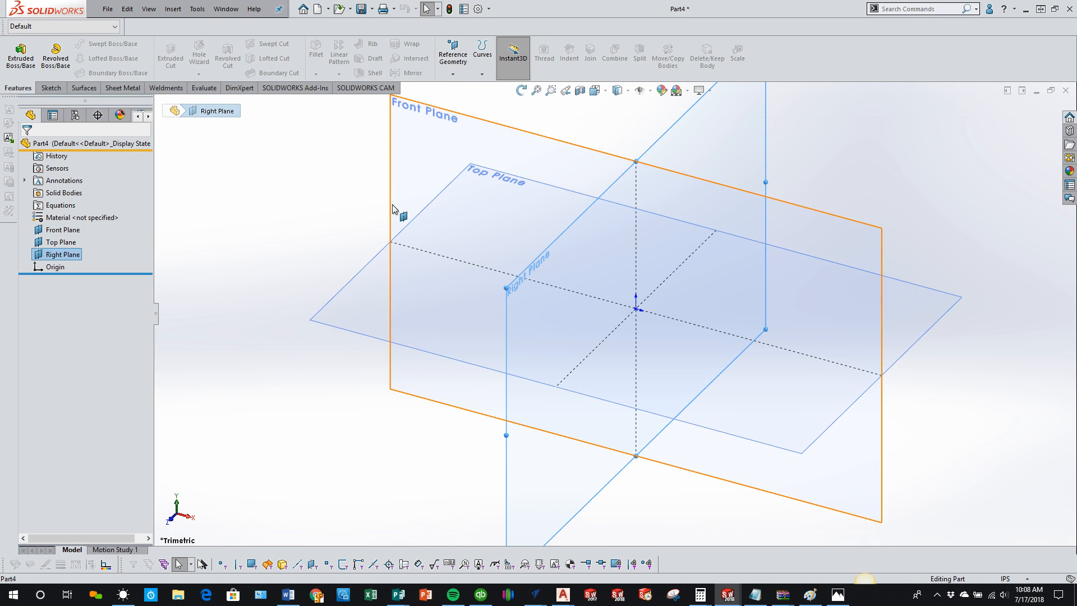
click(306, 297)
key(f)
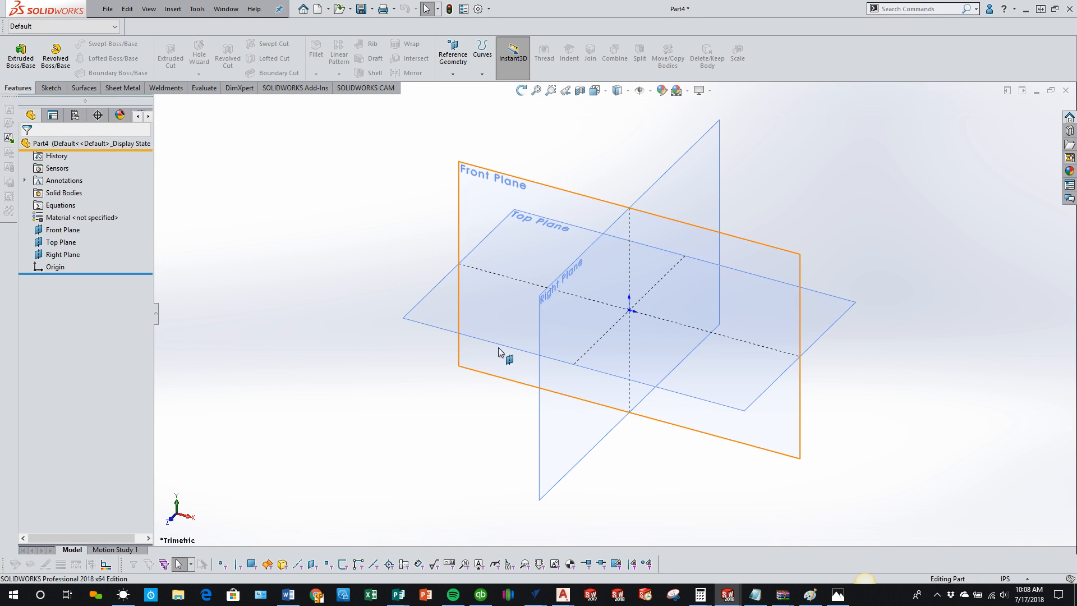
click(539, 341)
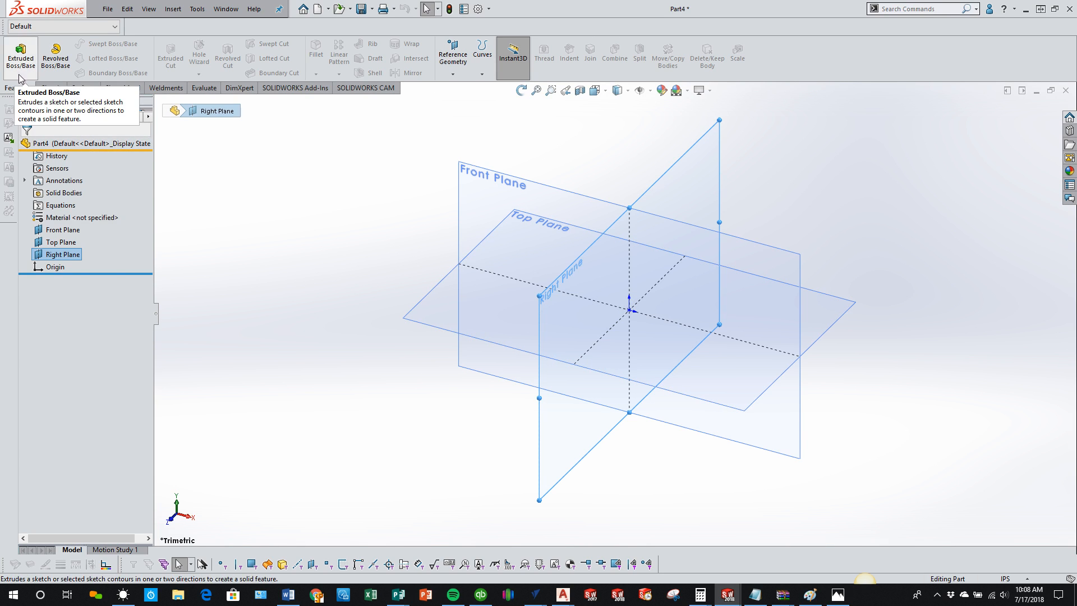
click(452, 67)
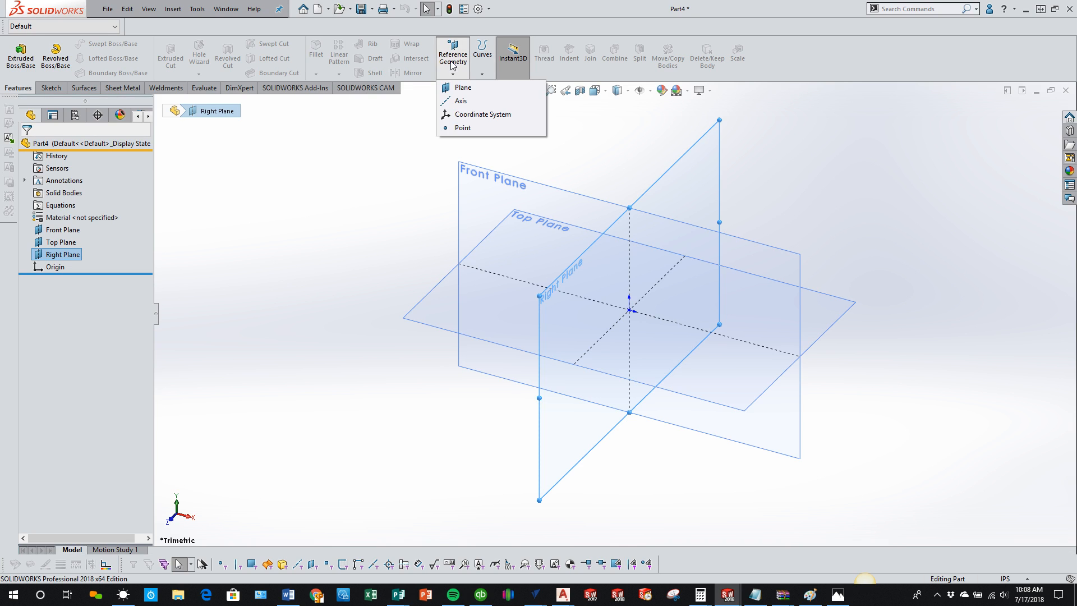
click(463, 89)
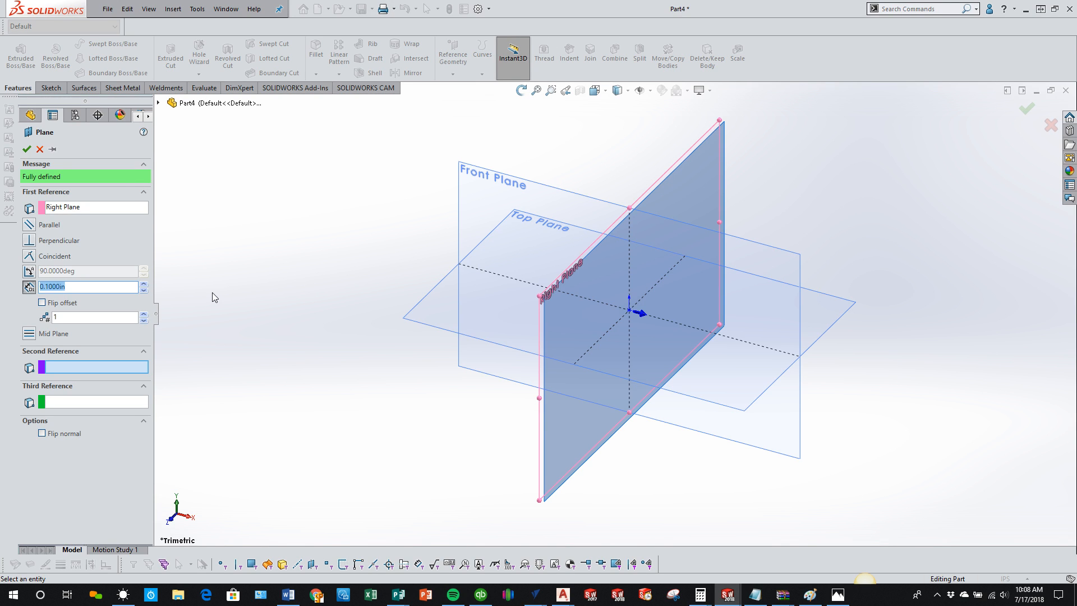
click(39, 149)
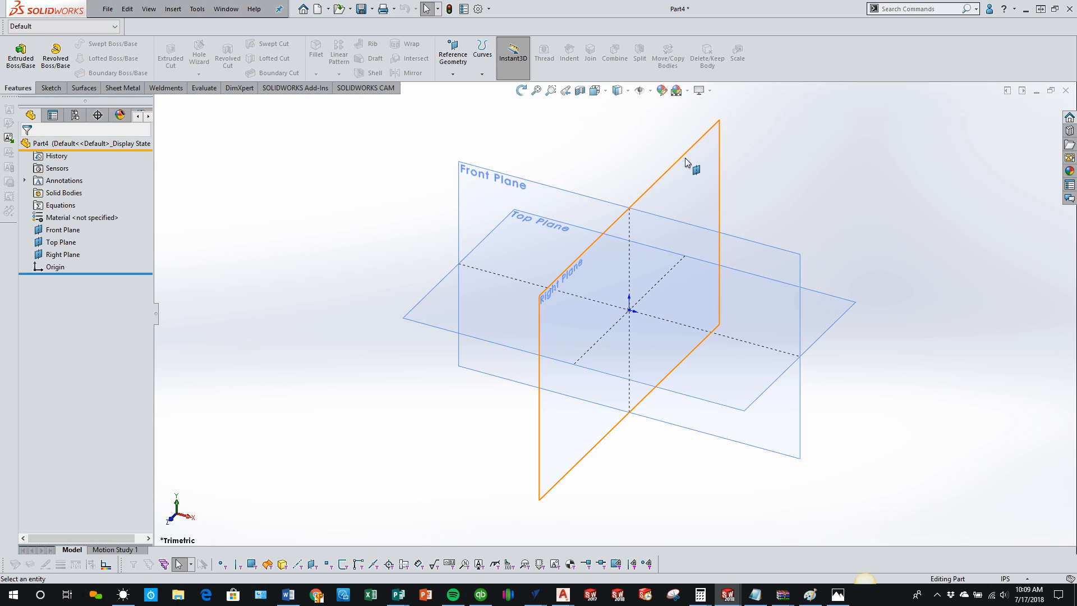
- Create a reference plane parallel to the Right Plane at an offset distance of 20 in
ctrl+drag(685, 157, 836, 206)
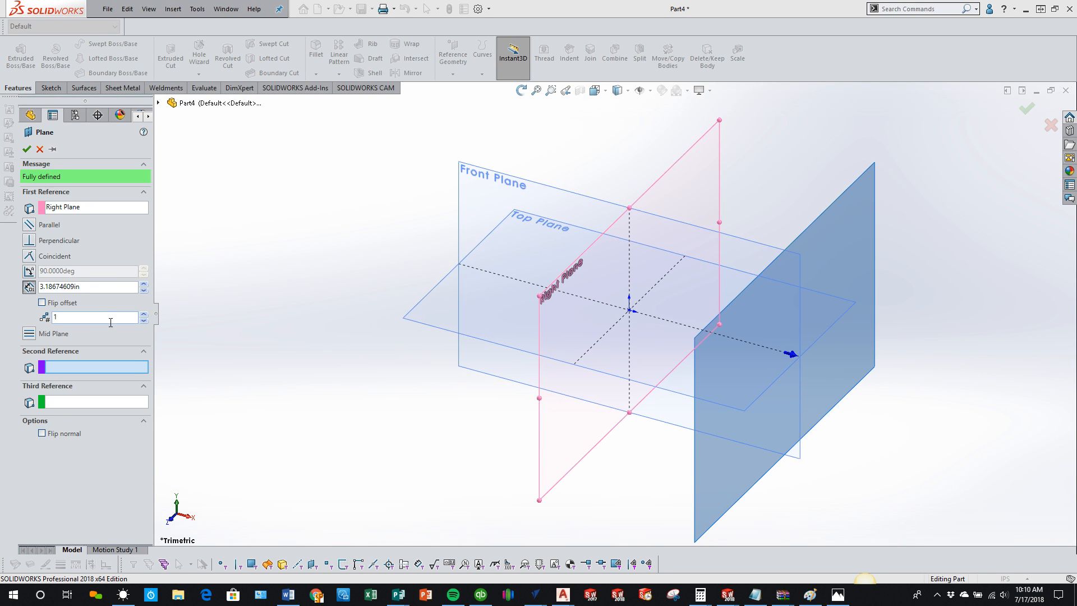
click(41, 288)
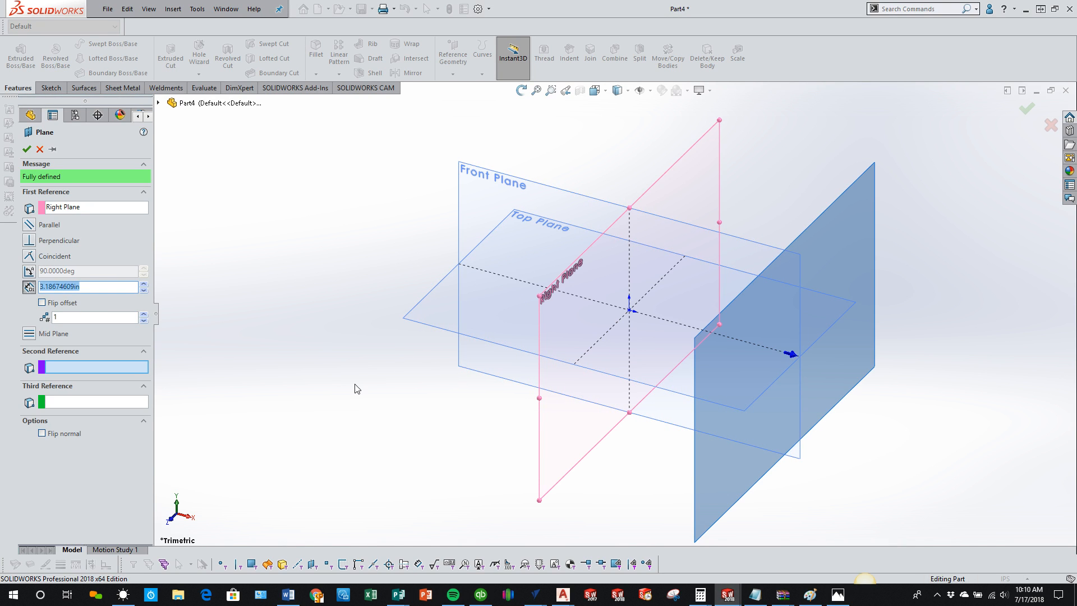
text(20)
key(Return)
key(f)
scroll(473, 356, up, 2)
scroll(785, 361, down, 1)
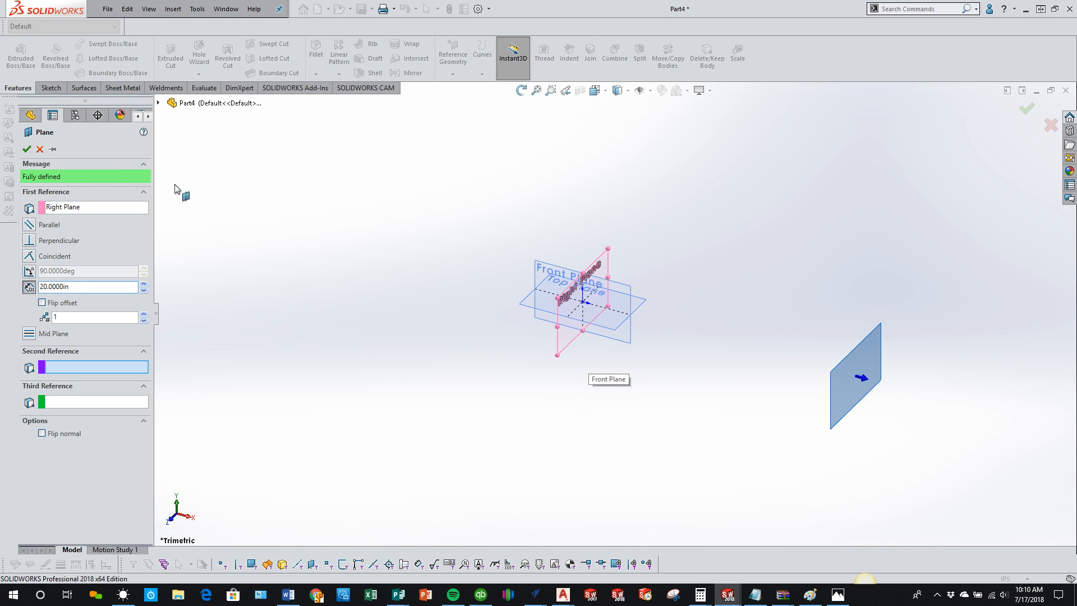
click(28, 150)
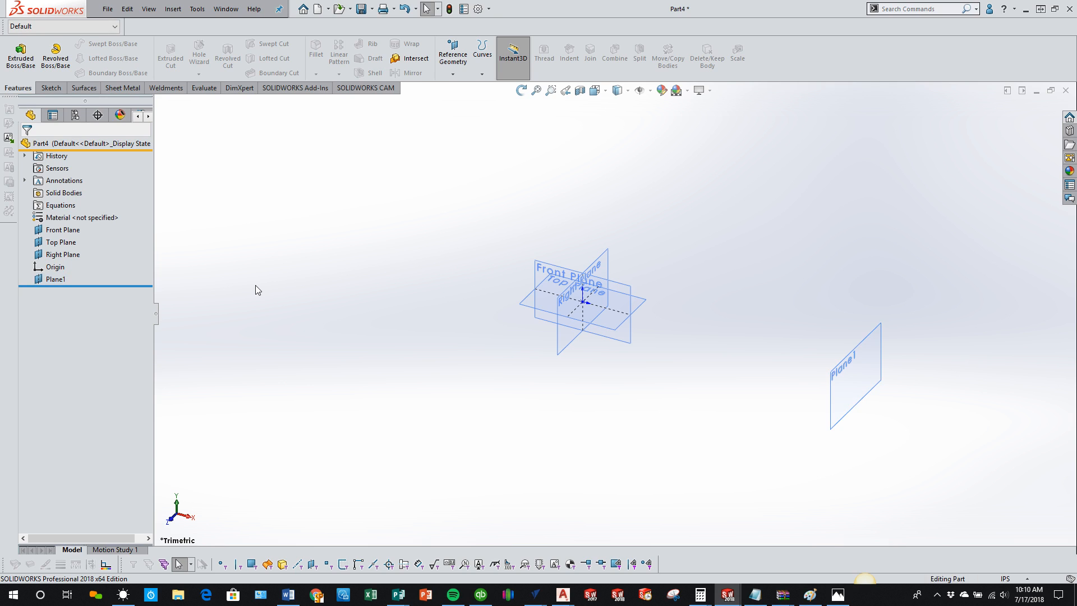
- Rename the plane offset from the Right Plane as Right Primary
click(63, 282)
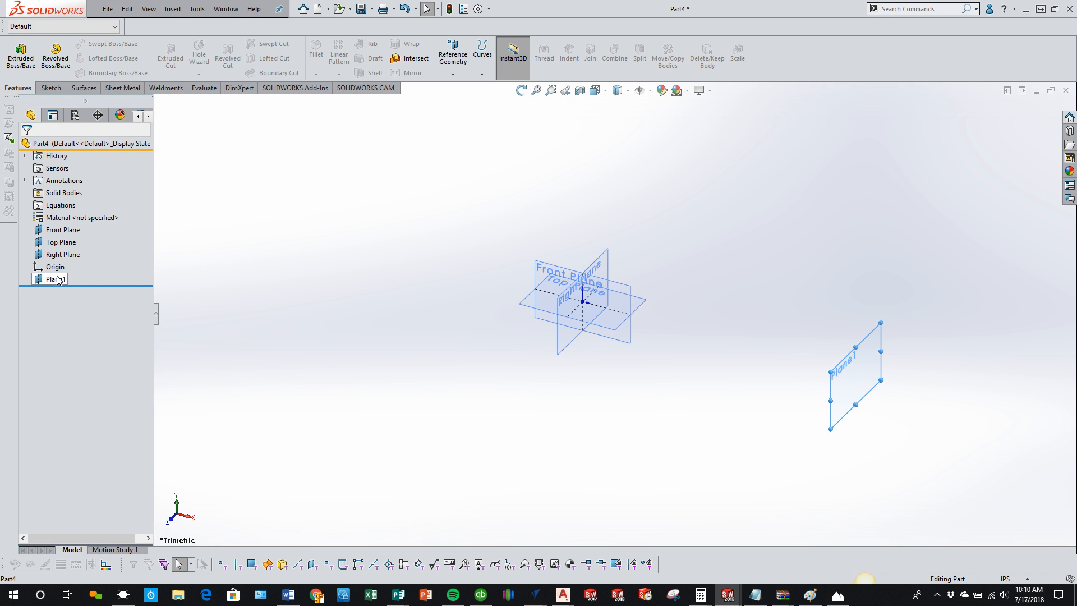
click(52, 280)
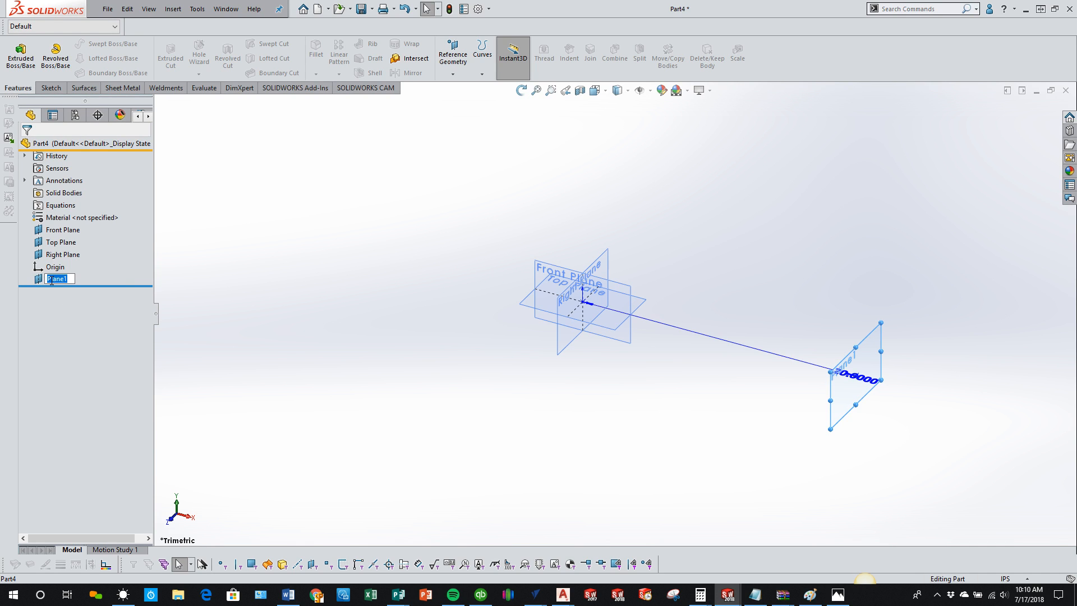
click(54, 310)
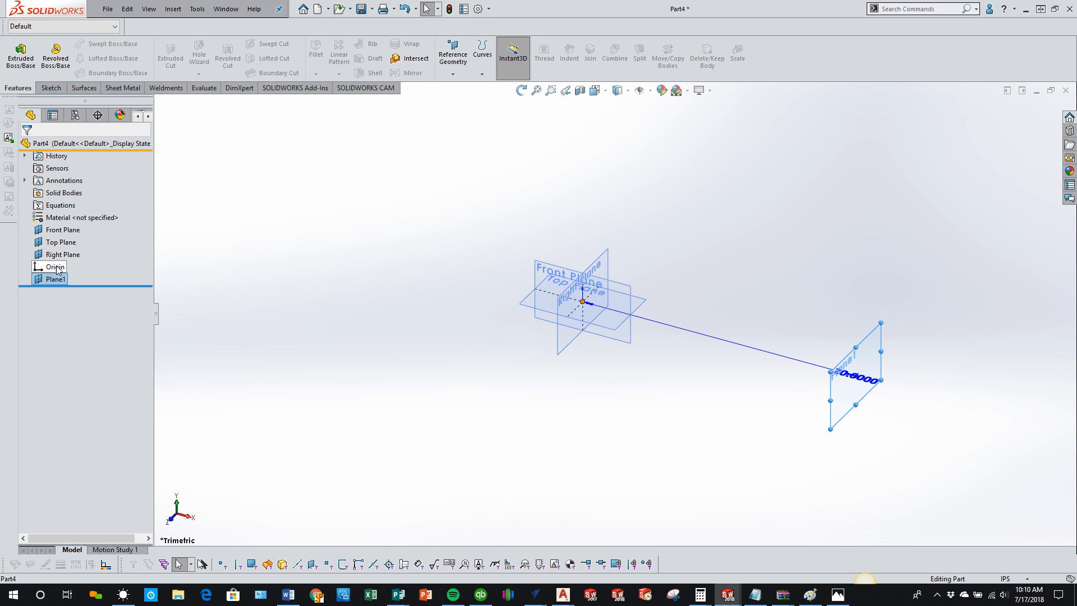
click(56, 279)
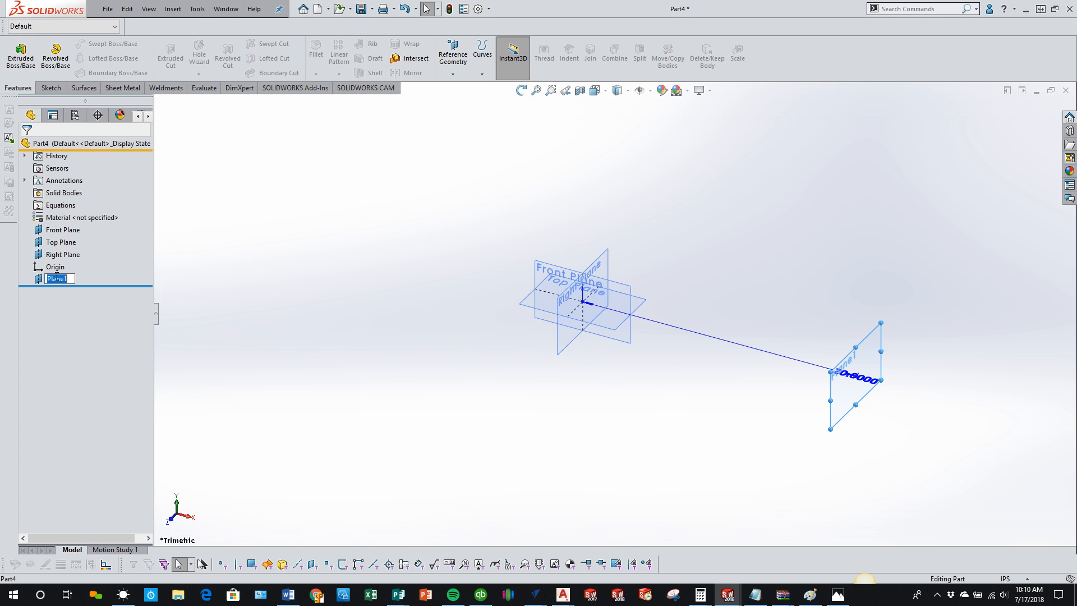
text(Right Pl)
text(imary)
click(361, 301)
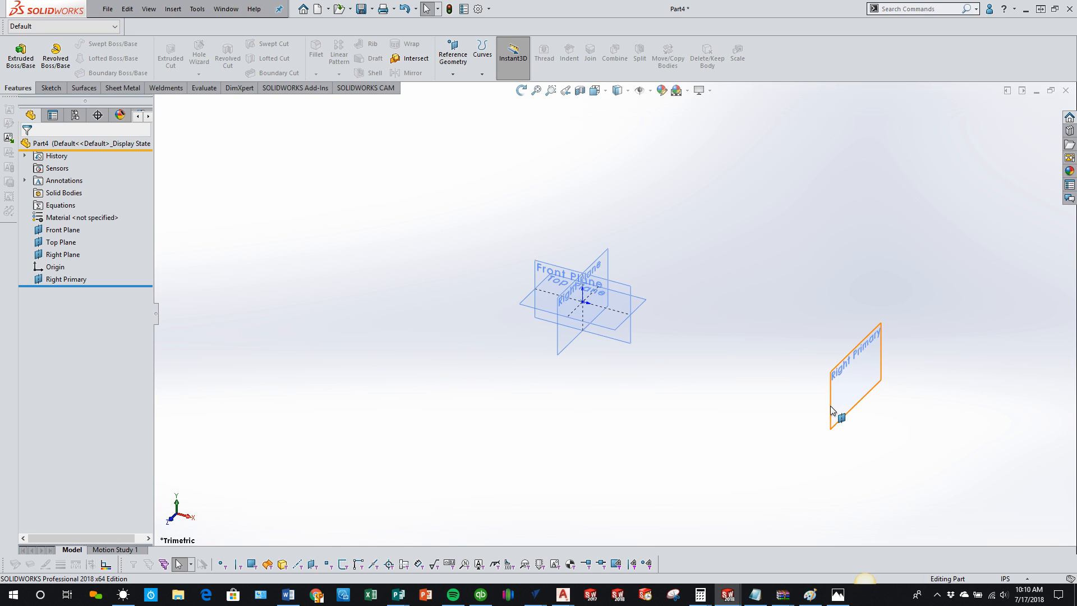
- Create a reference plane offset 40 in from Right Primary, with the offset flipped to the opposite side of the origin
click(831, 427)
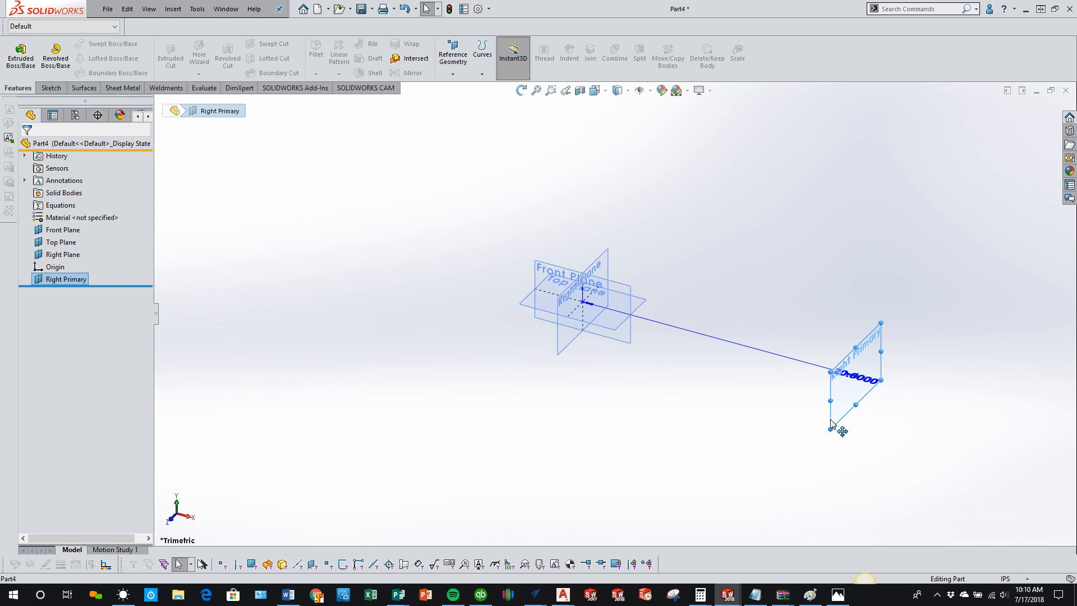
ctrl+drag(831, 427, 331, 240)
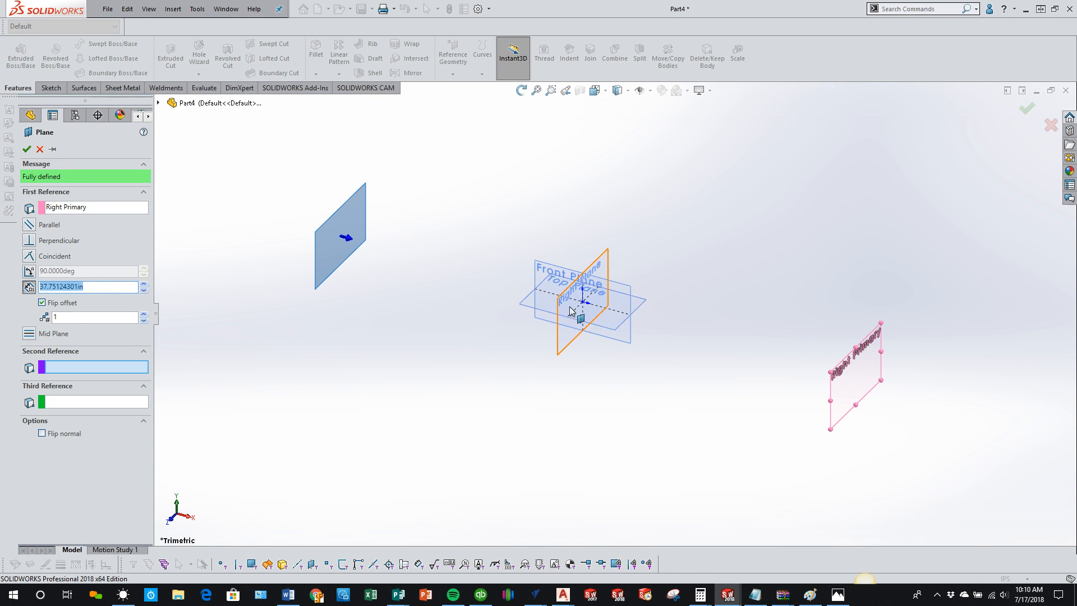
click(110, 288)
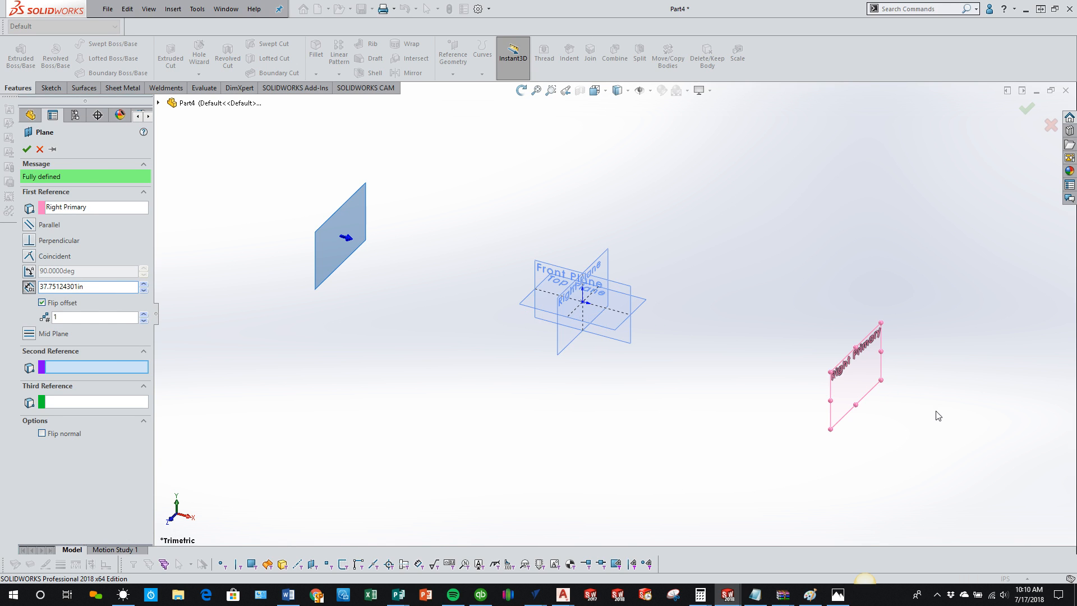
drag(83, 287, 31, 288)
text(40)
key(Return)
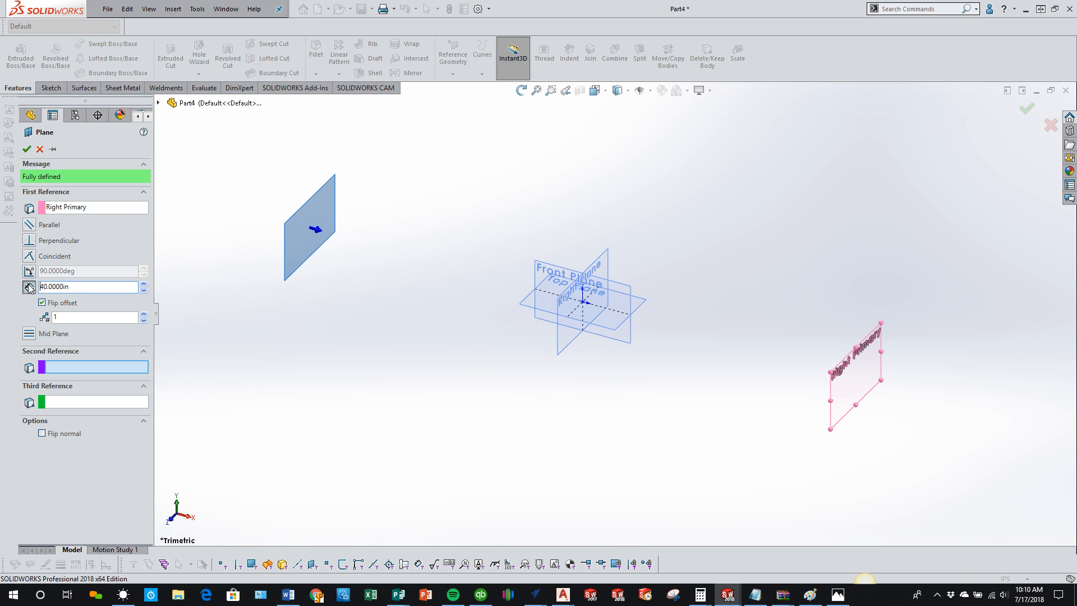
click(27, 148)
click(508, 445)
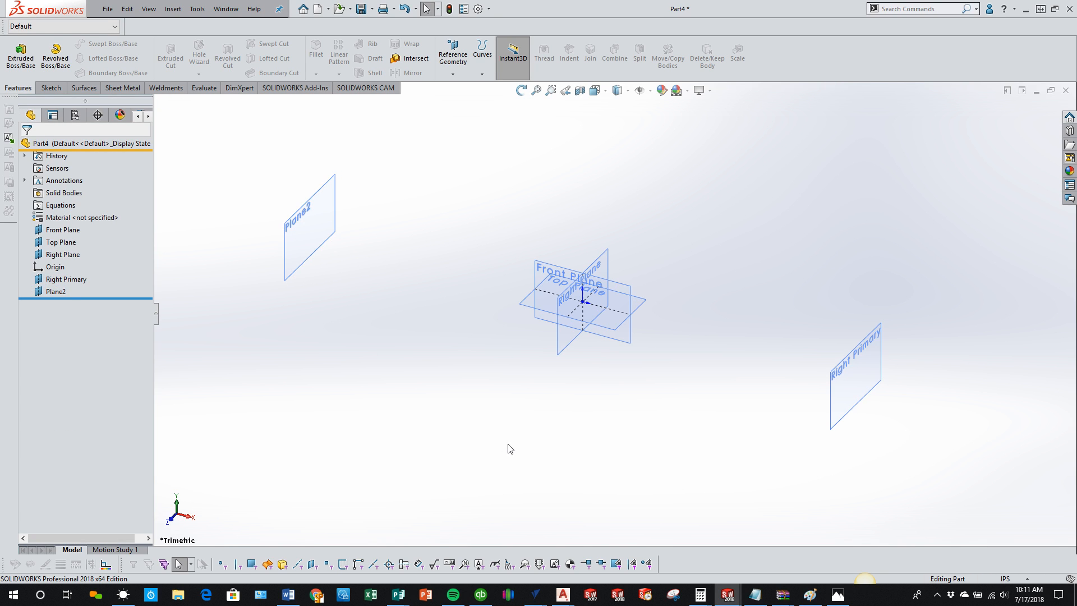
- Rename the new plane offset from Right Primary as Left Driven
click(57, 293)
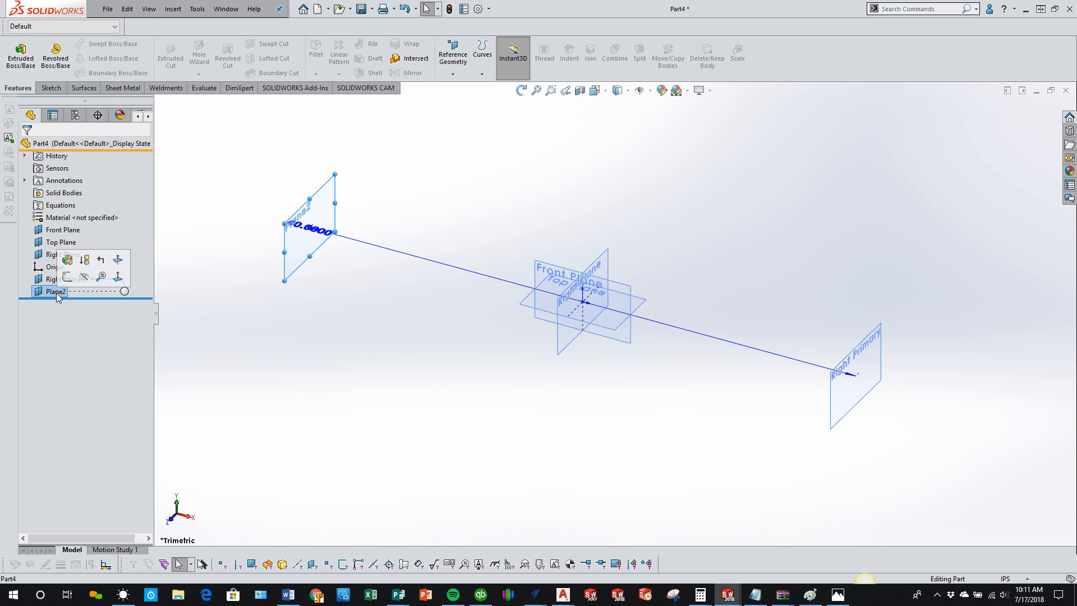
key(F2)
text(Left Driven)
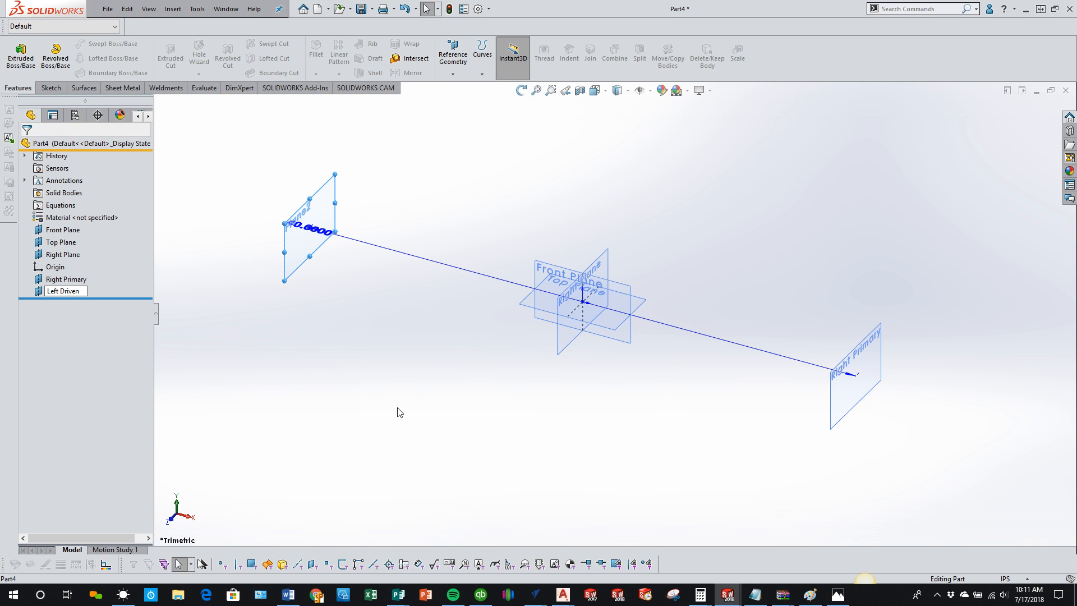
click(398, 412)
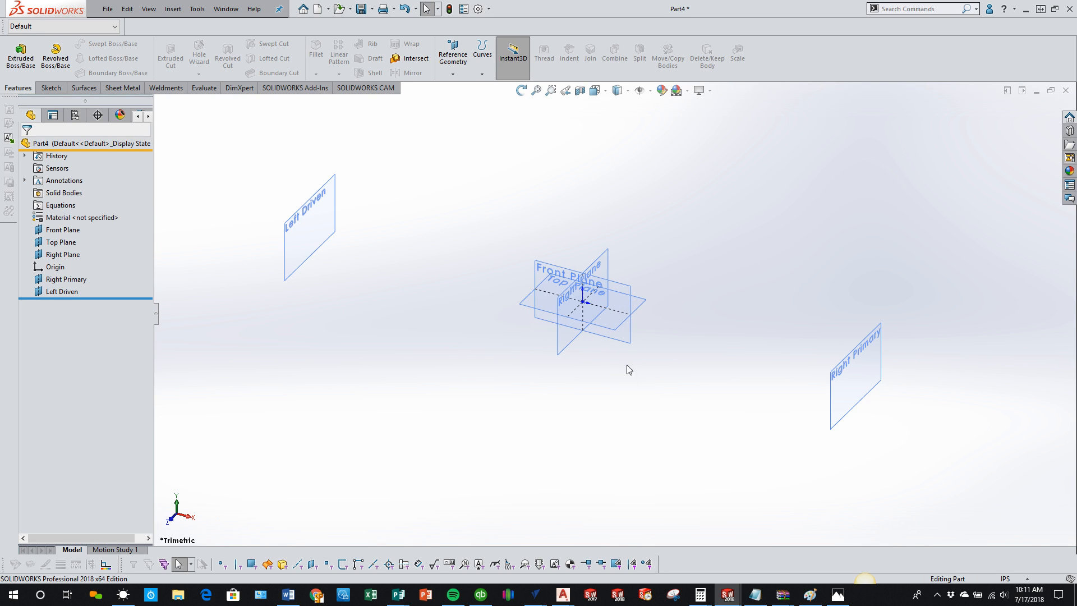
- Create a reference plane offset 12 in forward of the Front Plane and name it Front Primary
ctrl+drag(632, 345, 567, 457)
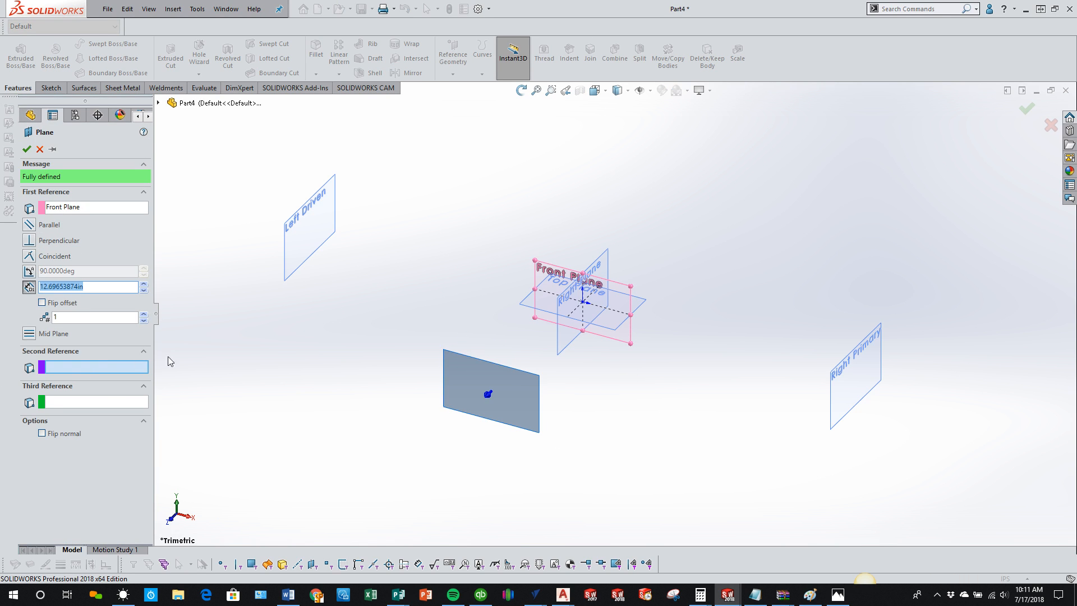
text(12)
key(Return)
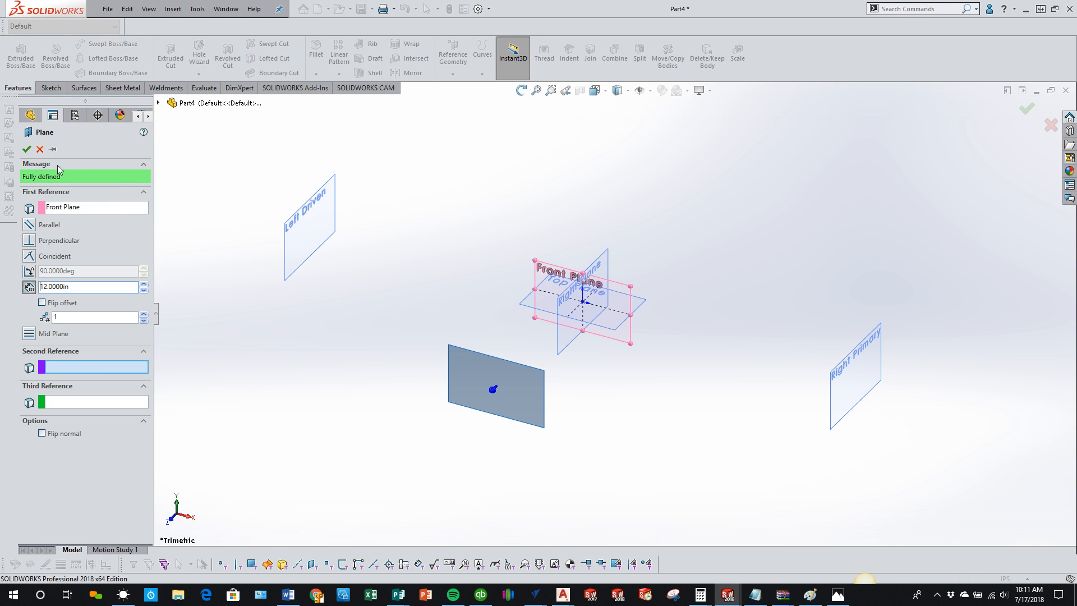
click(26, 148)
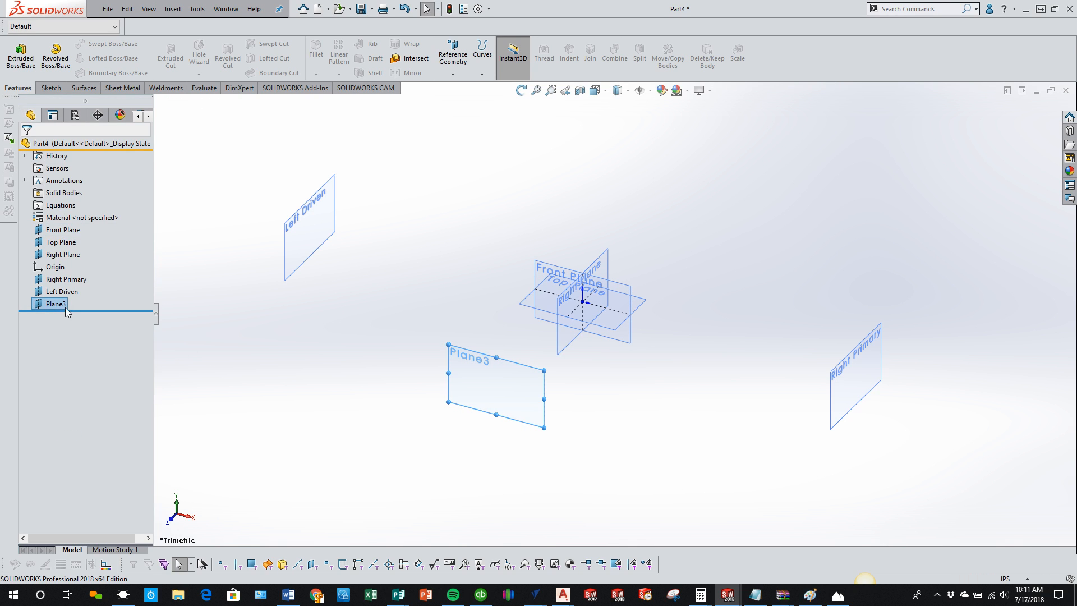
click(56, 304)
click(51, 303)
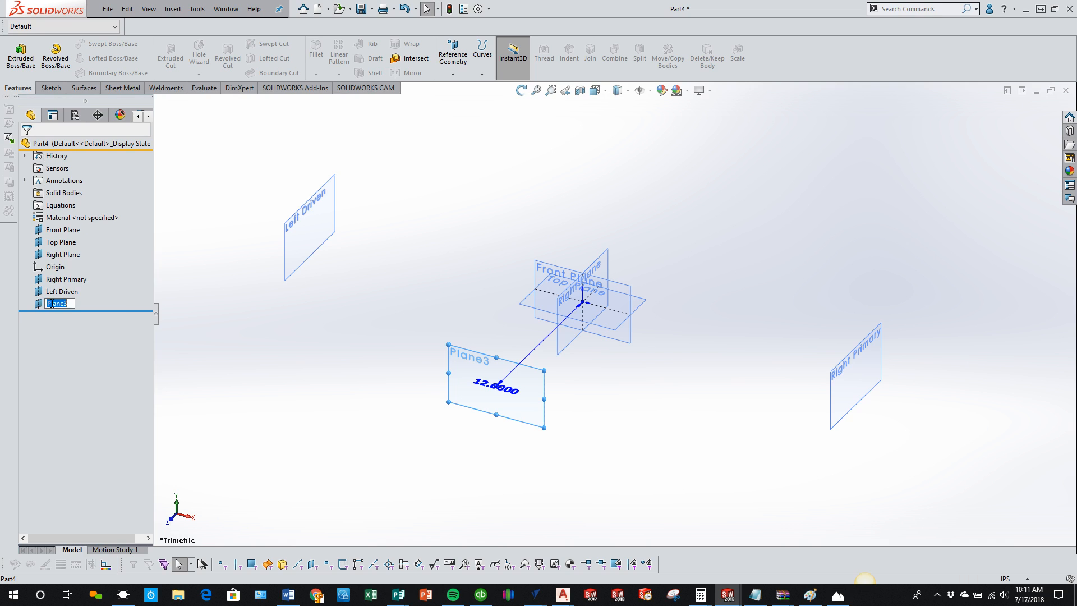
text(Front Primary)
click(192, 341)
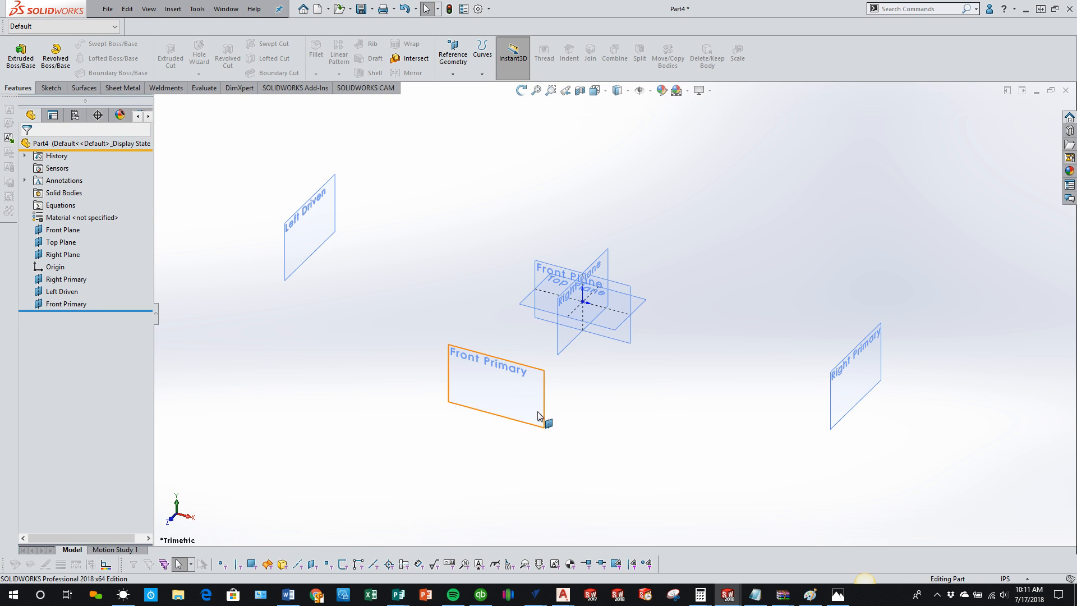
- Create a plane offset 24 in from Front Primary, flipped to behind the origin, and name it Back Driven
ctrl+drag(545, 418, 708, 233)
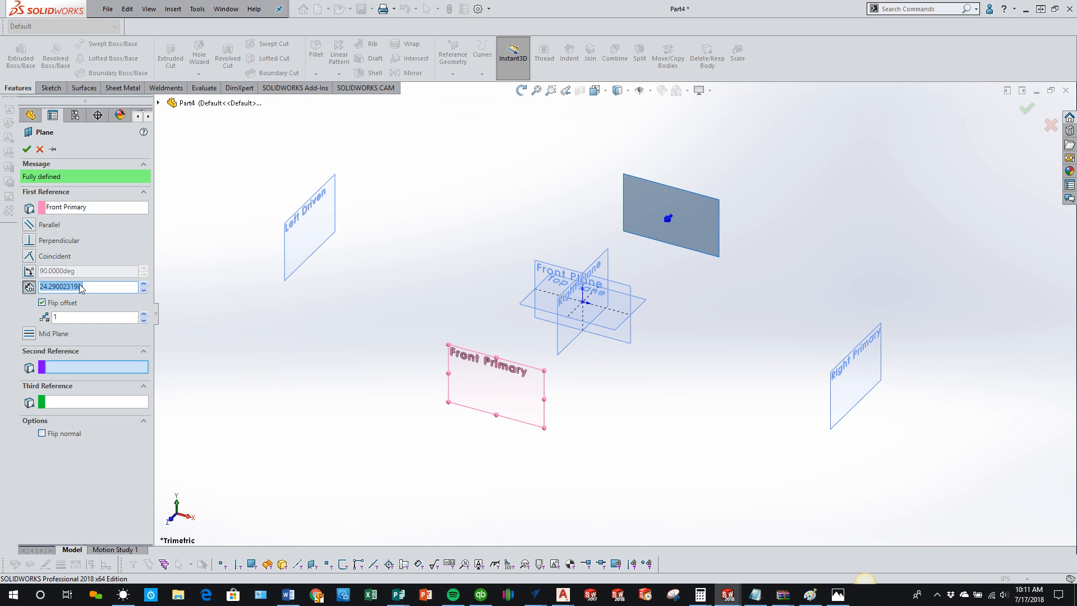
text(24)
key(Return)
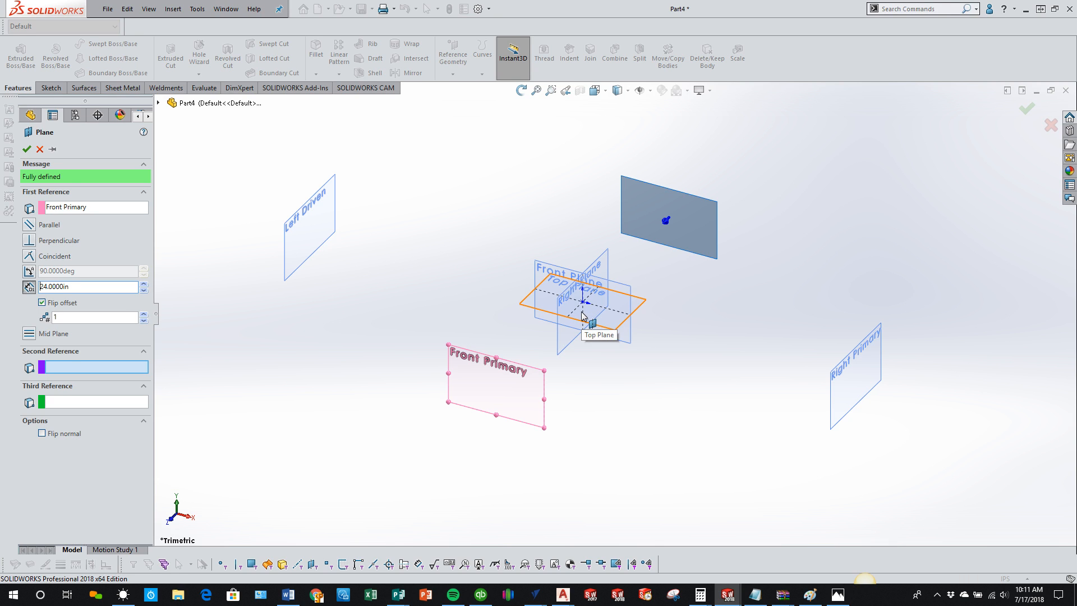
click(26, 149)
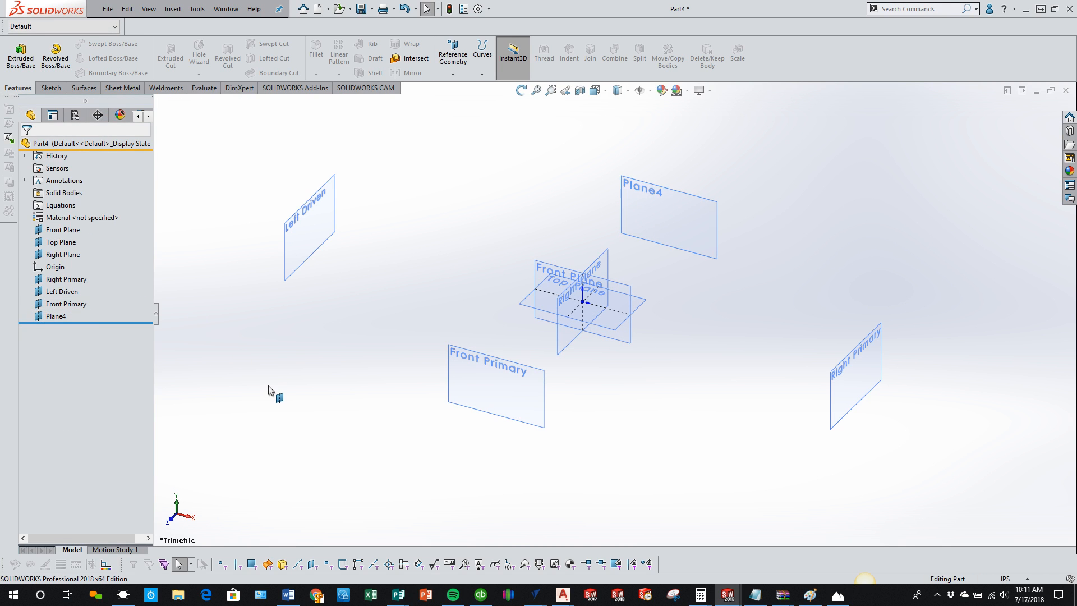
click(56, 316)
click(56, 317)
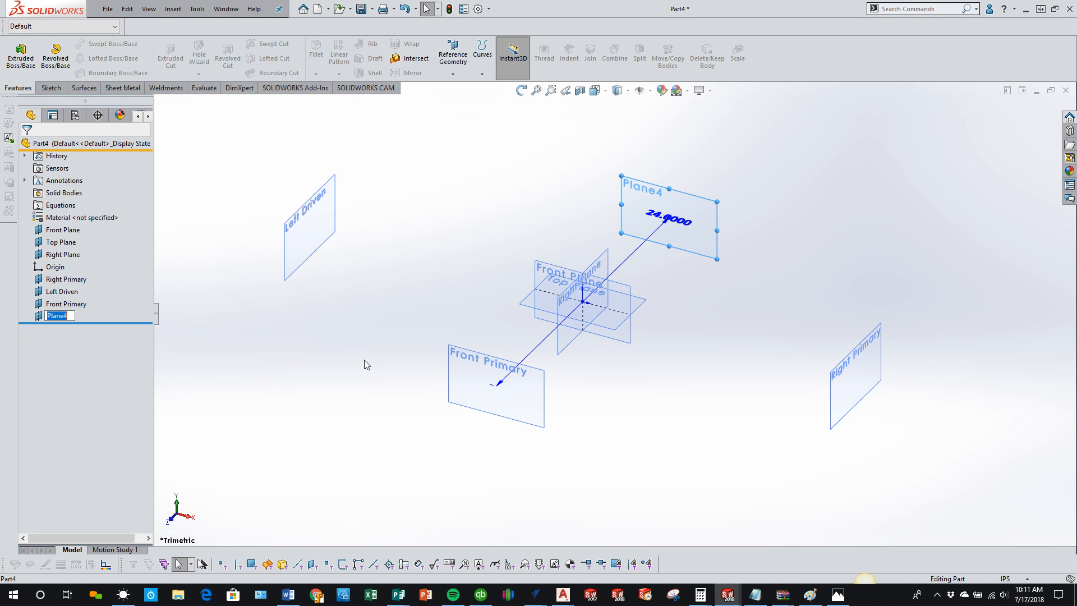
text(Back Driven)
click(200, 341)
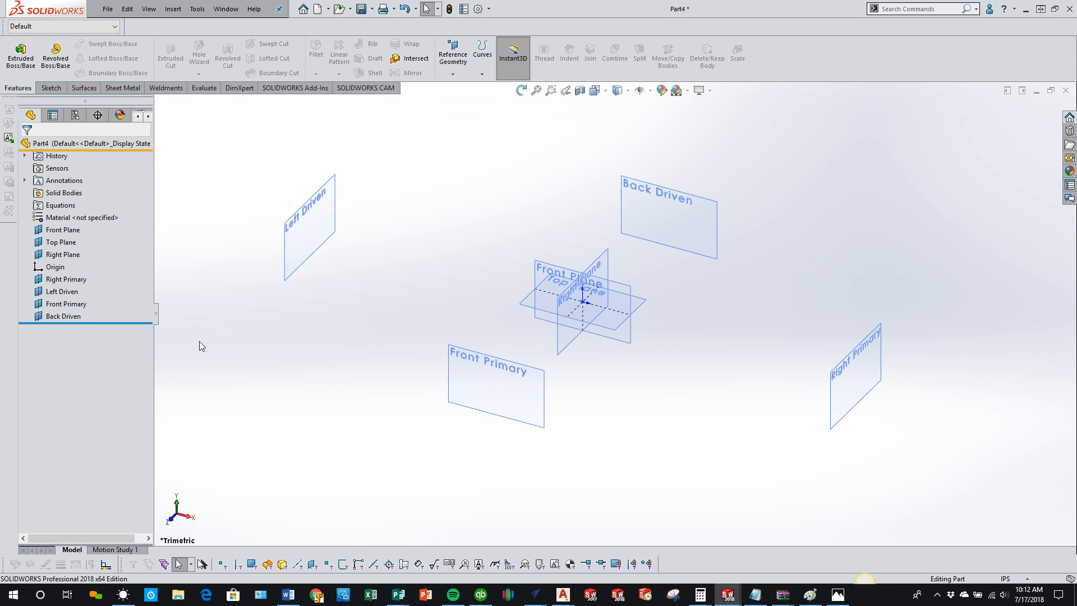
click(66, 285)
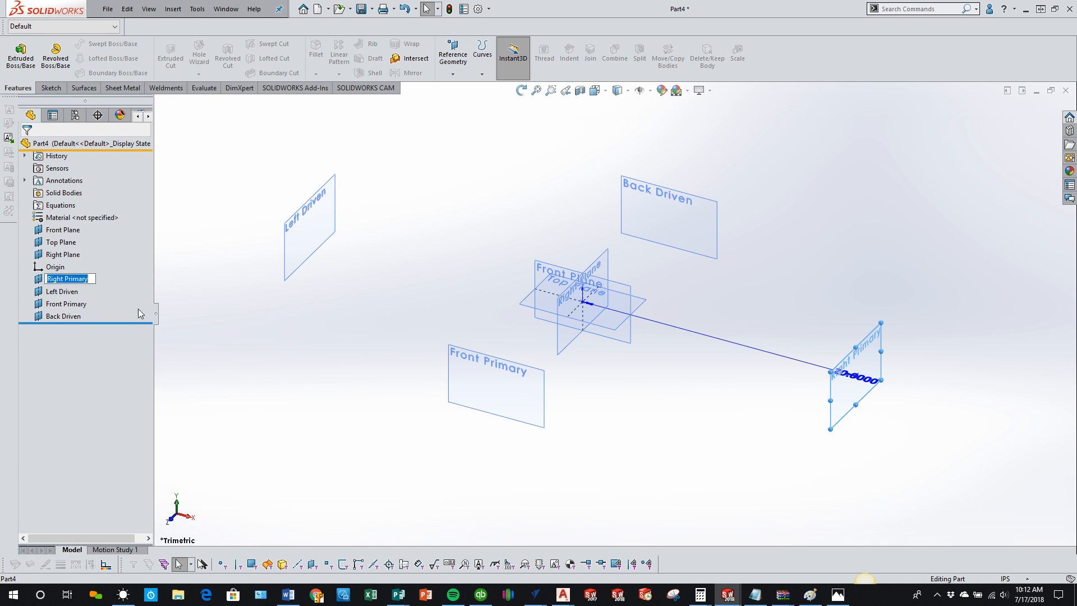
click(289, 379)
double_click(77, 291)
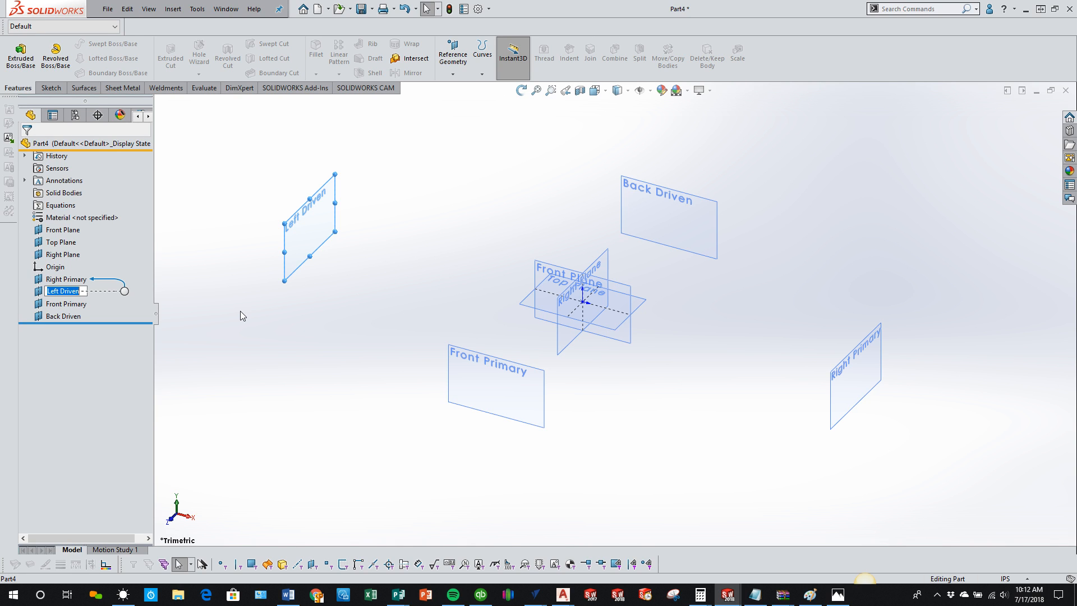
click(240, 312)
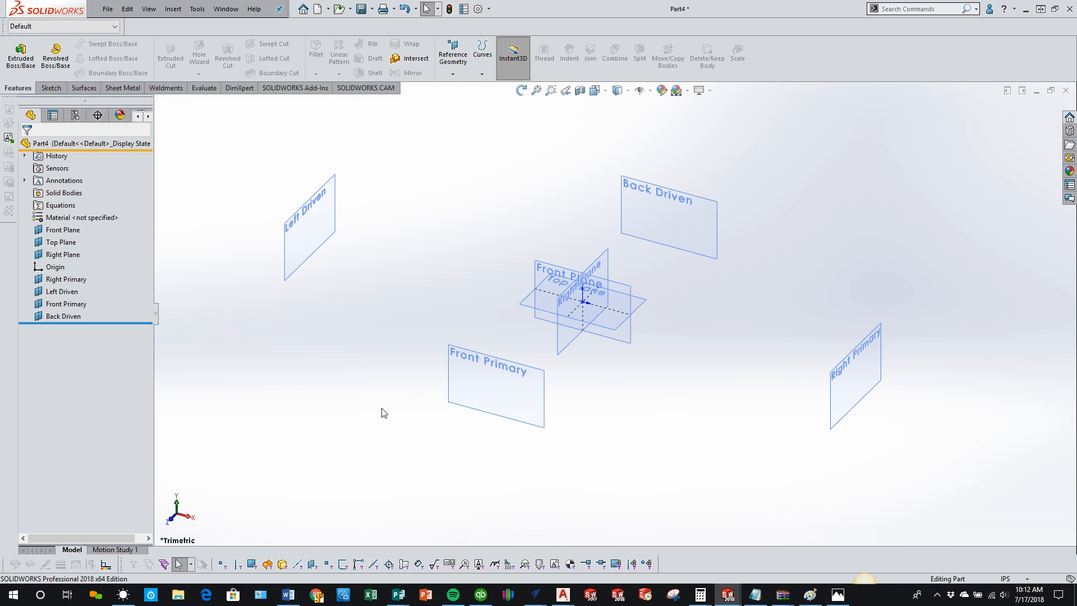
- Try changing the Right Primary plane's offset from the Right Plane to 24 in
click(880, 362)
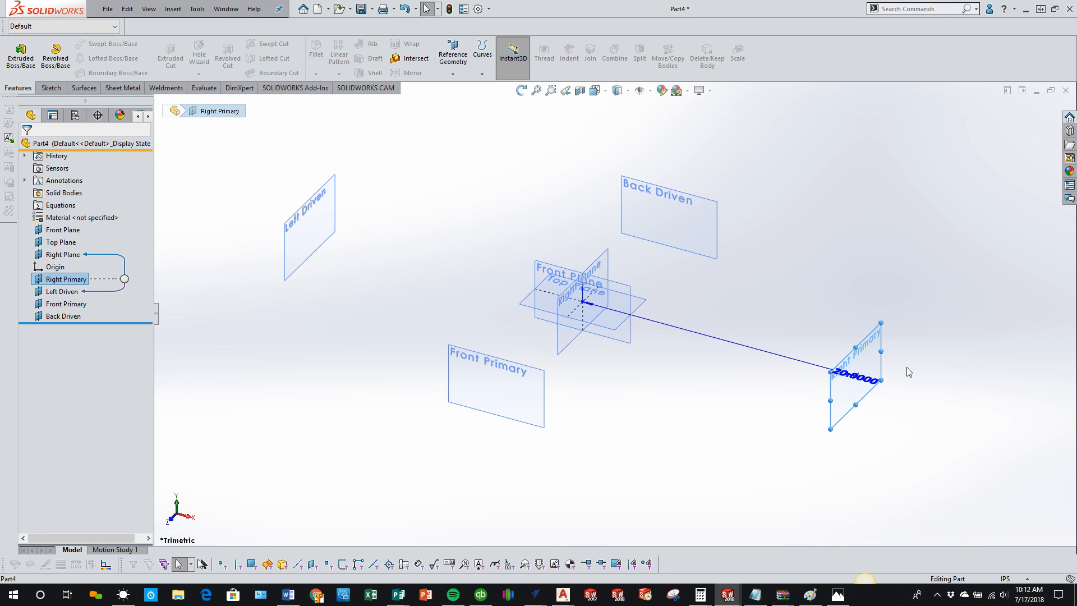
click(873, 382)
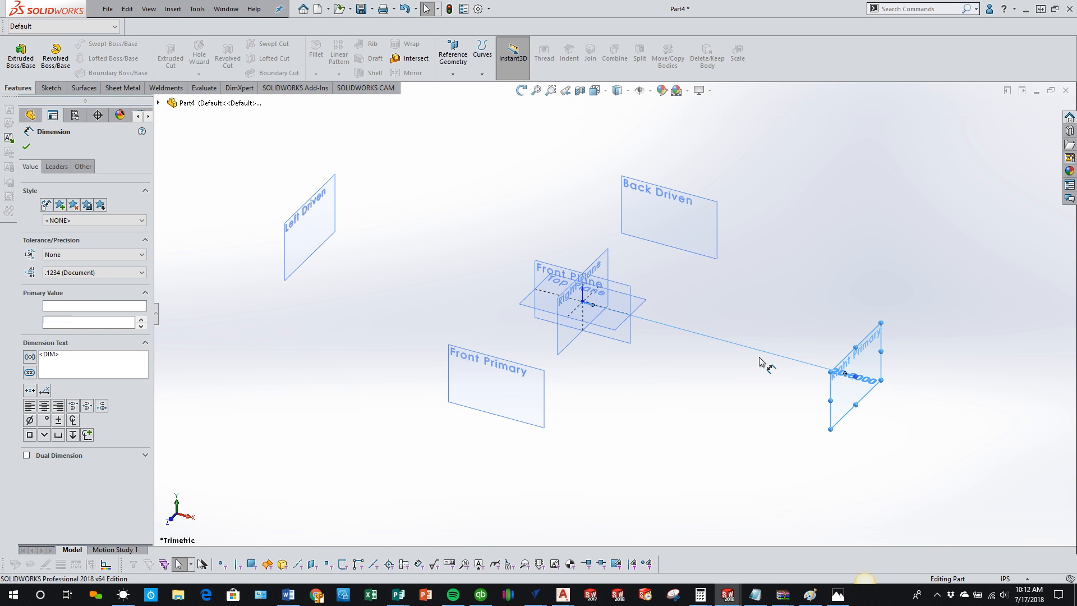
double_click(736, 343)
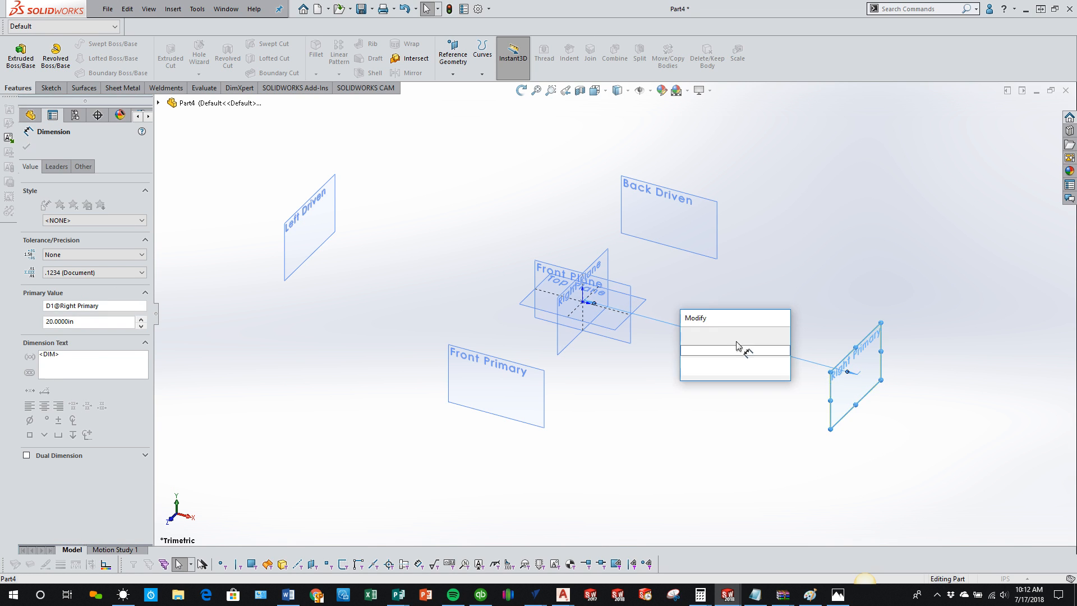
text(24)
key(Return)
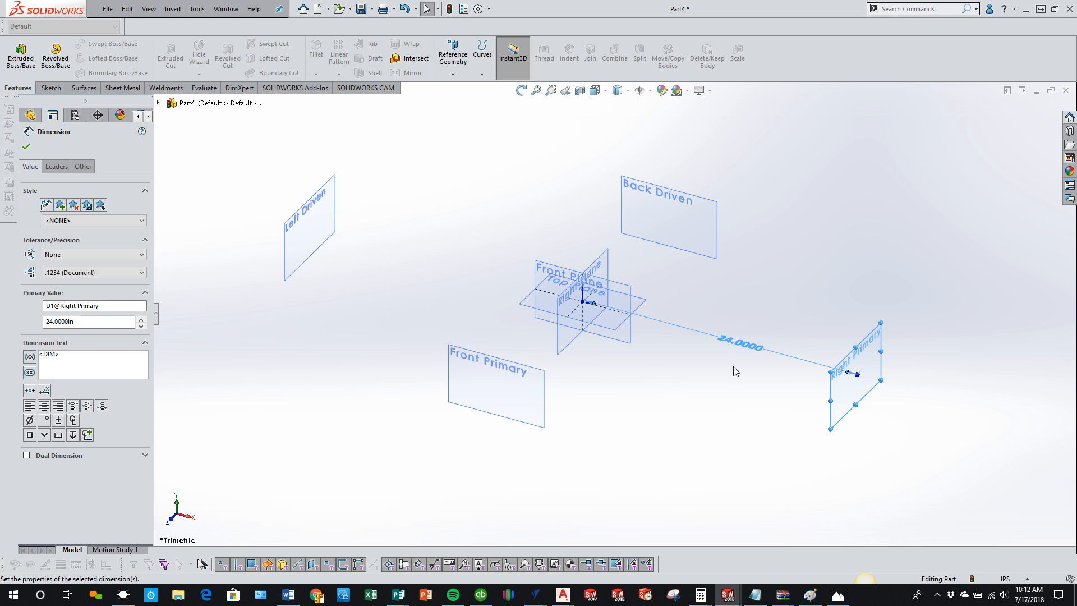
click(727, 416)
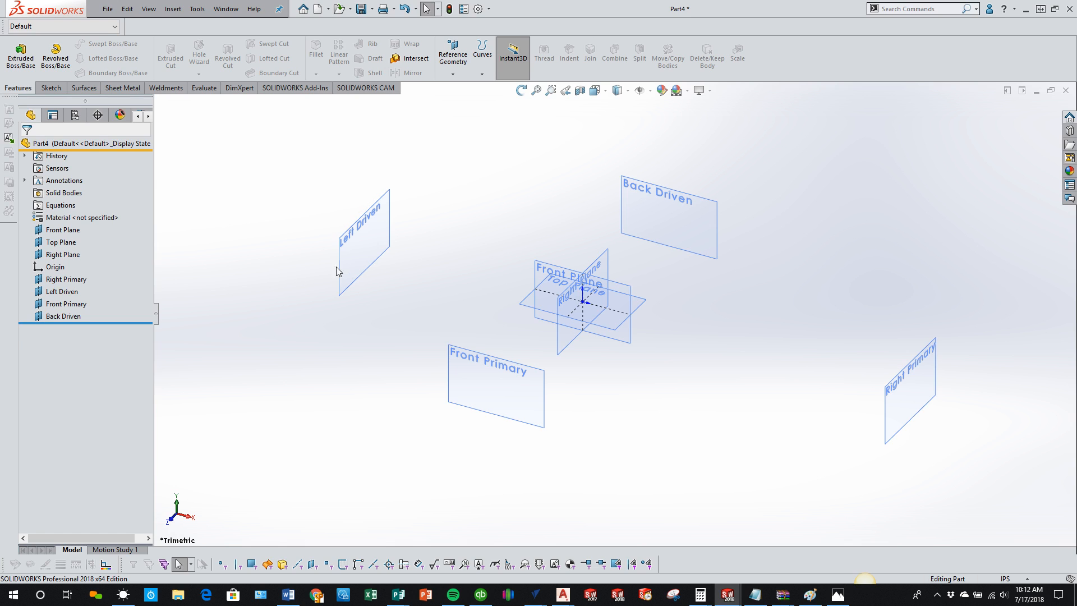
- Inspect the offset dimension between Left Driven and Right Primary, and undo the last offset change to Right Primary
click(363, 267)
drag(370, 249, 508, 323)
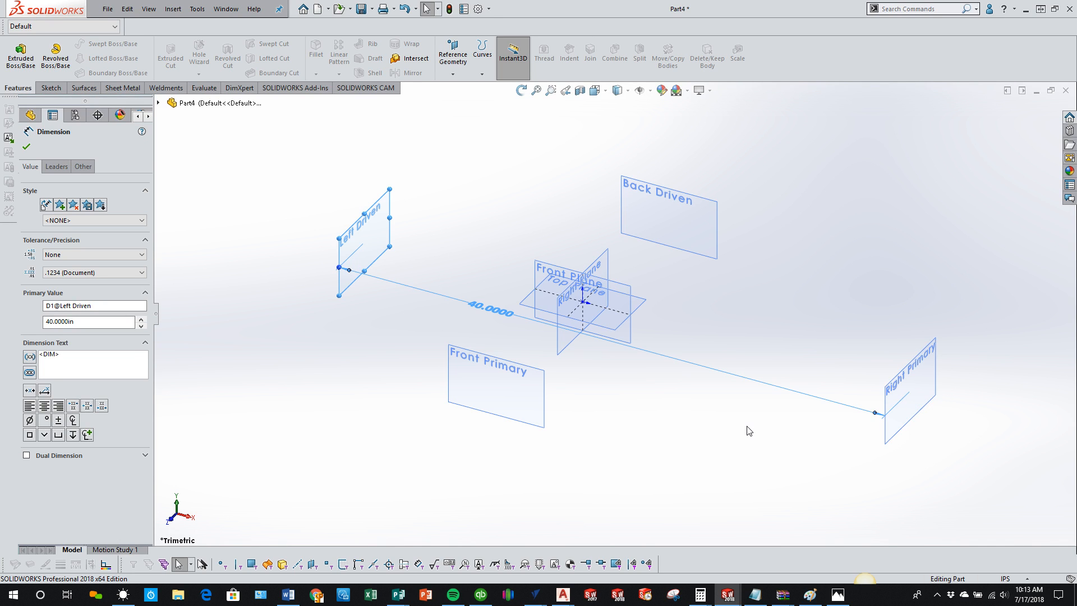
key(Escape)
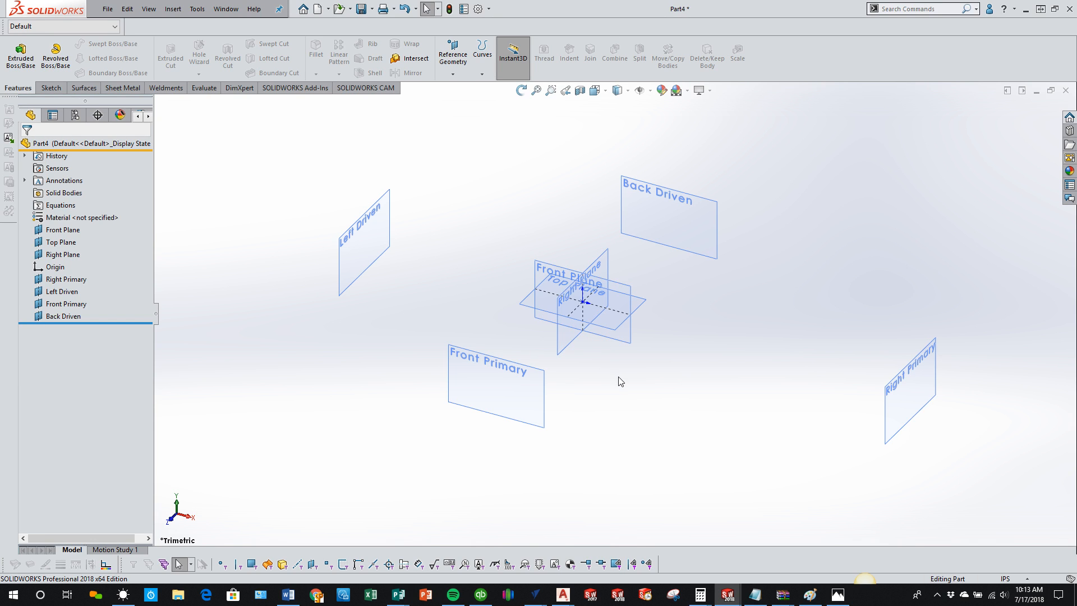
key(ctrl+z)
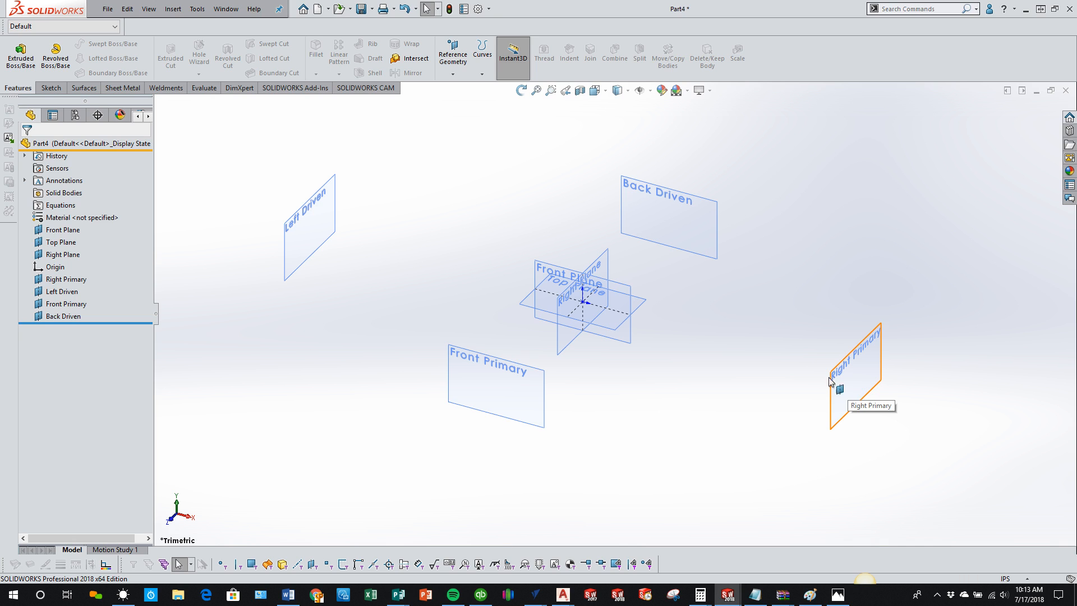
- Display the Left Driven plane's offset dimension and reposition it in front of the Front Primary plane
click(314, 246)
drag(314, 230, 422, 429)
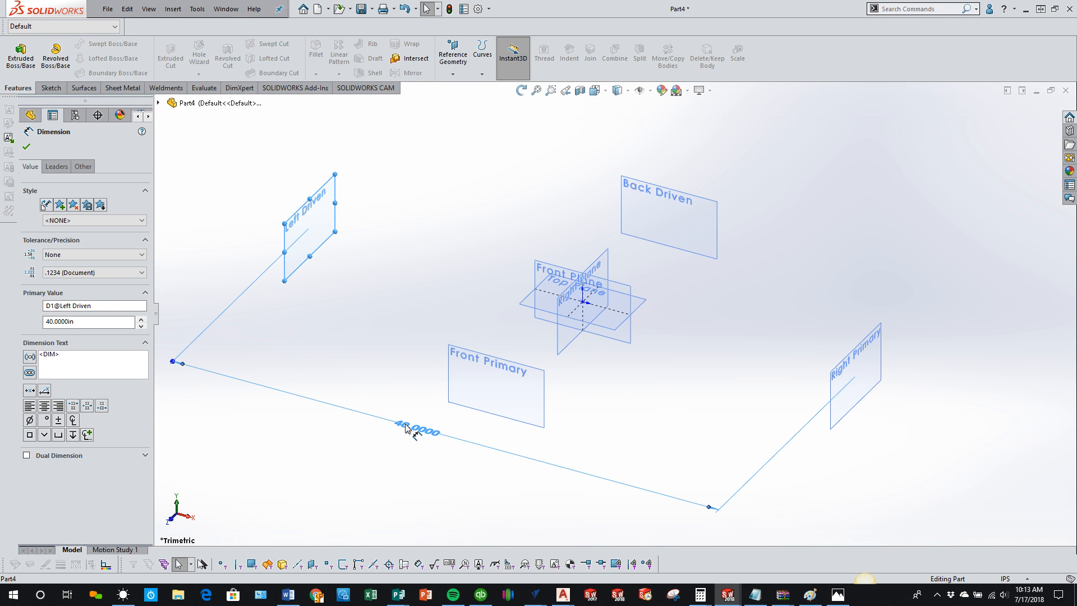
- Set the Left Driven plane's offset to the equation ="D1@Right Primary"*2
double_click(416, 431)
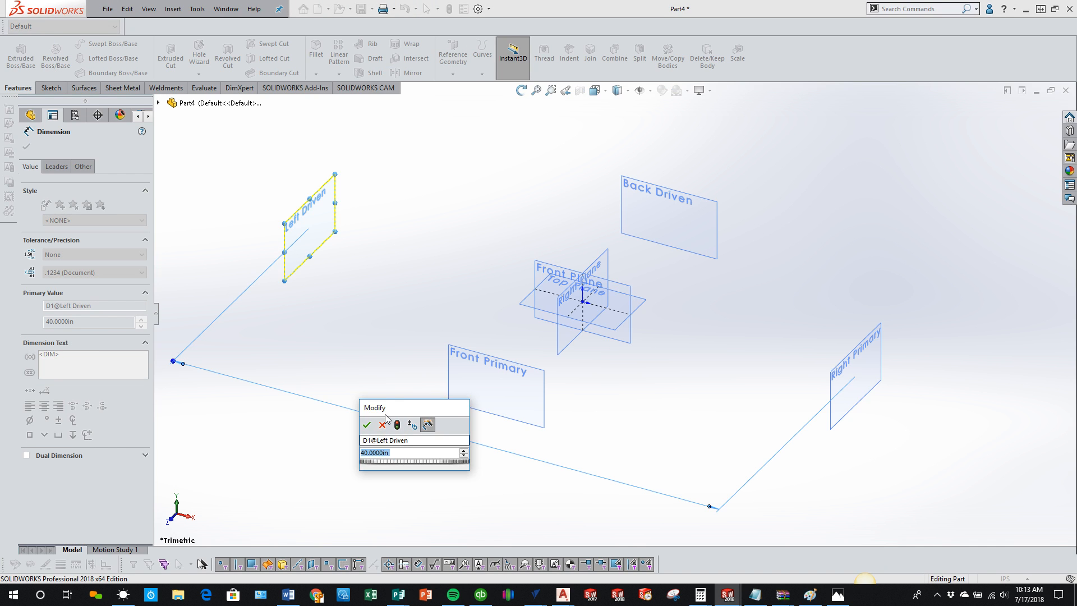
drag(399, 409, 387, 318)
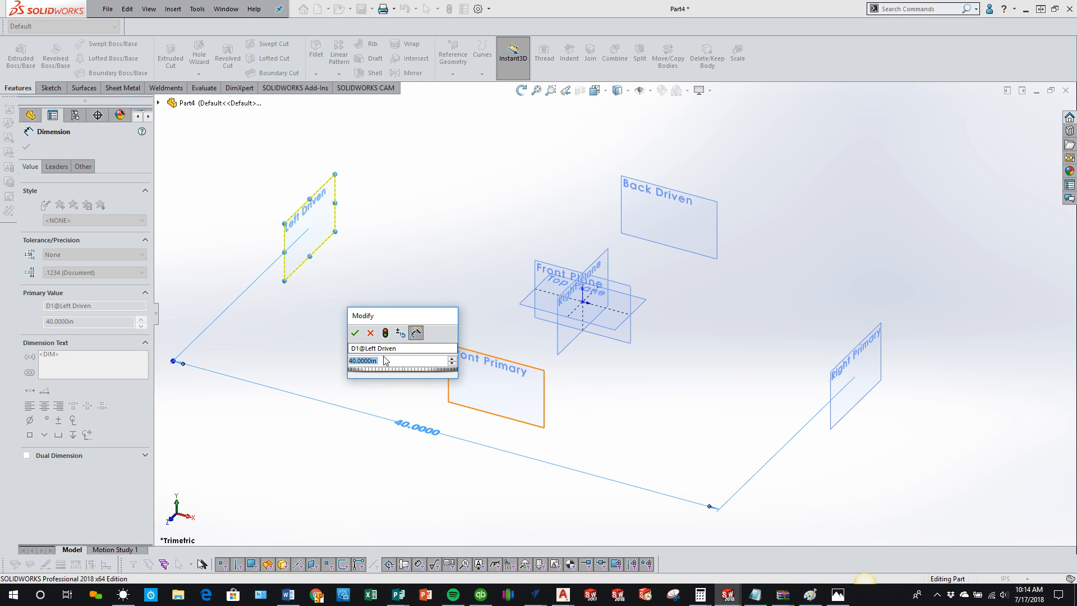
drag(388, 360, 335, 362)
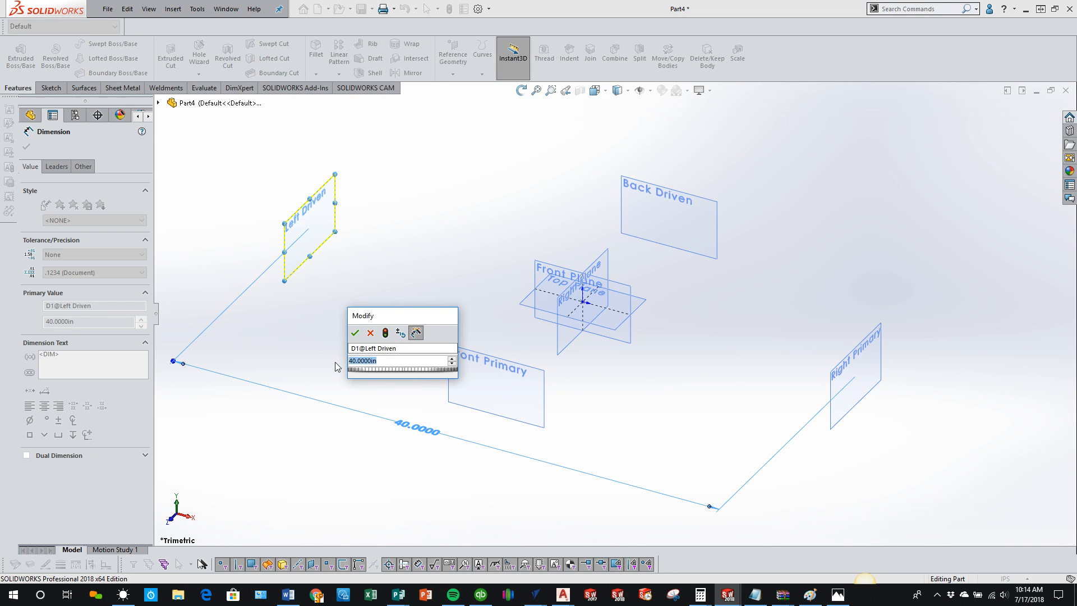
text(=)
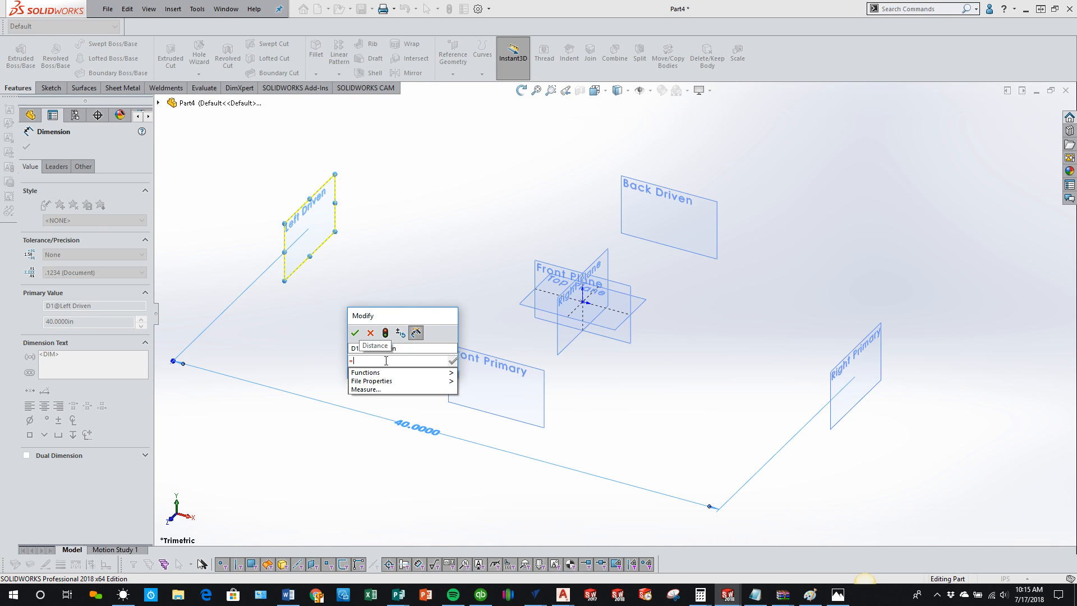
click(732, 367)
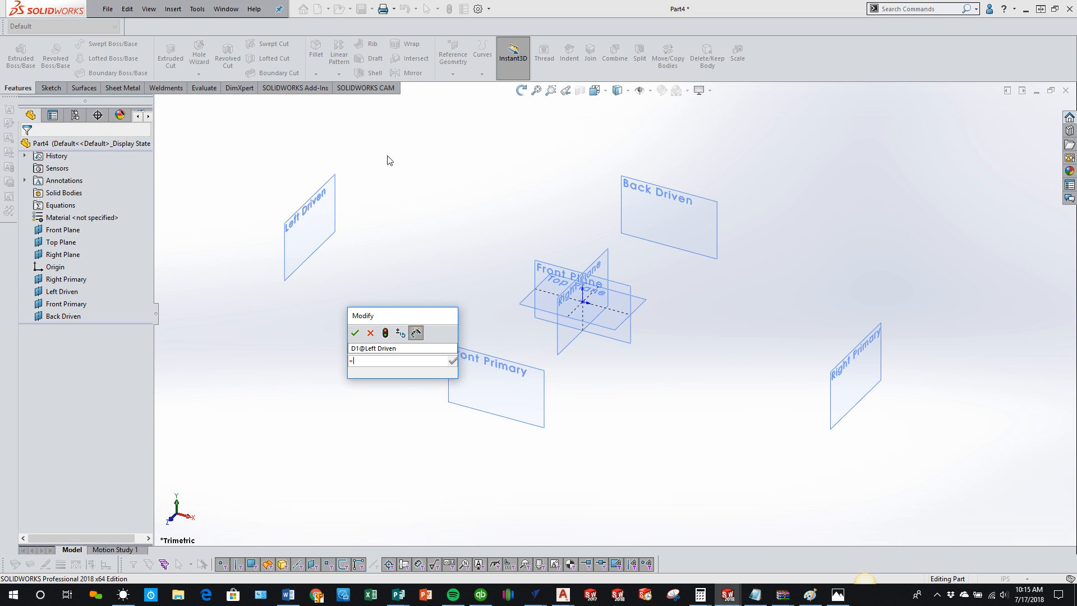
click(728, 368)
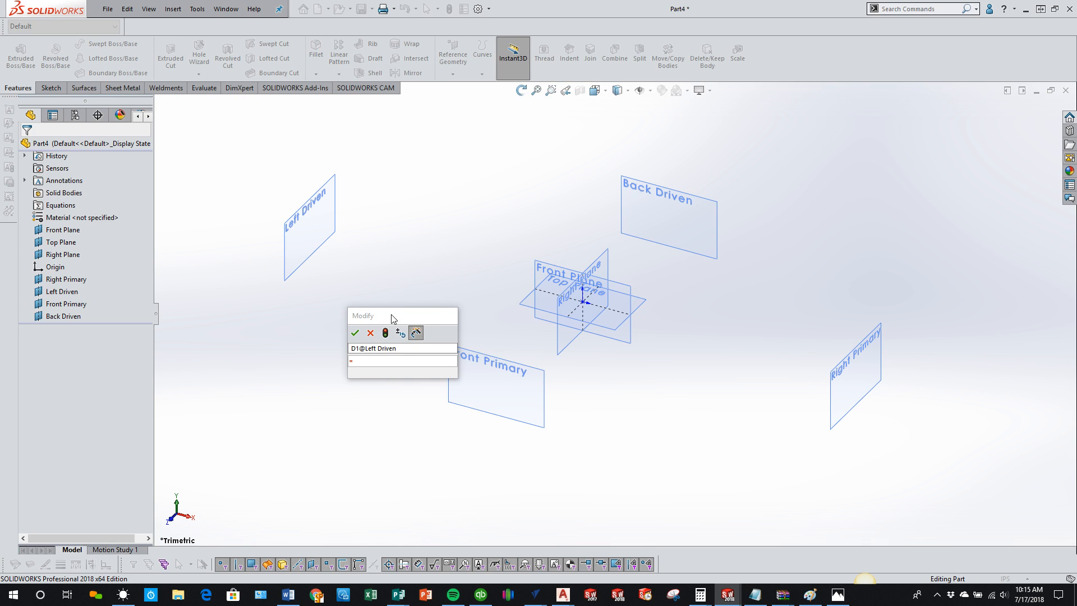
drag(387, 316, 458, 174)
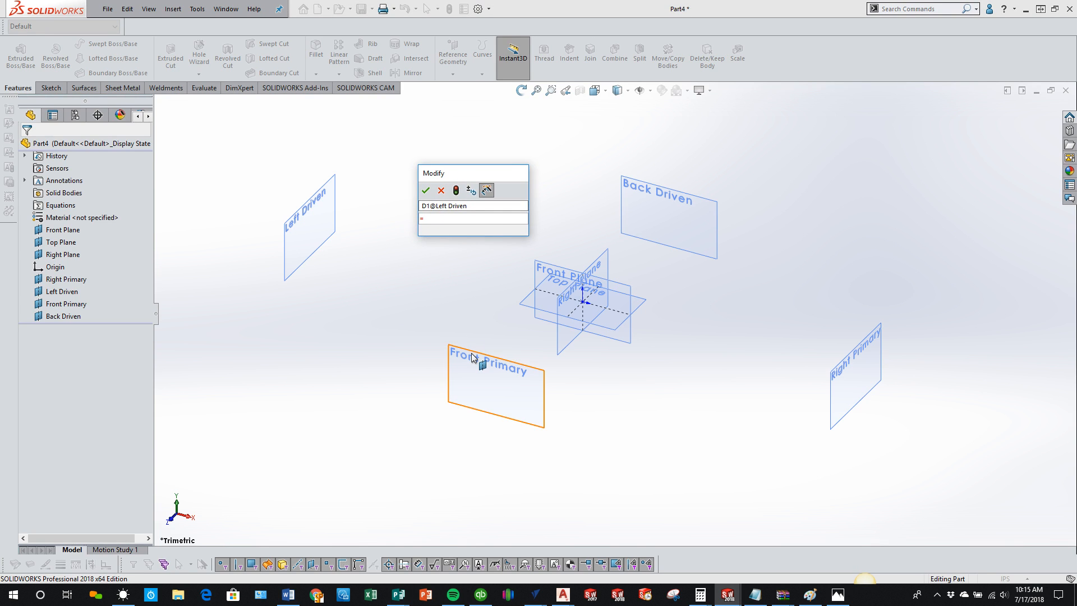
click(863, 386)
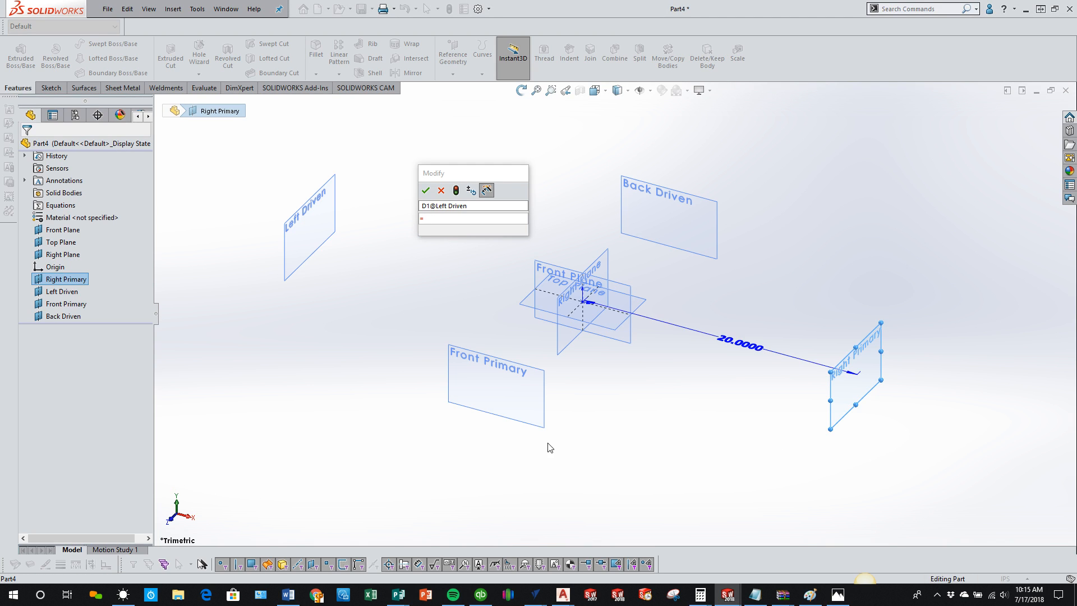
click(738, 347)
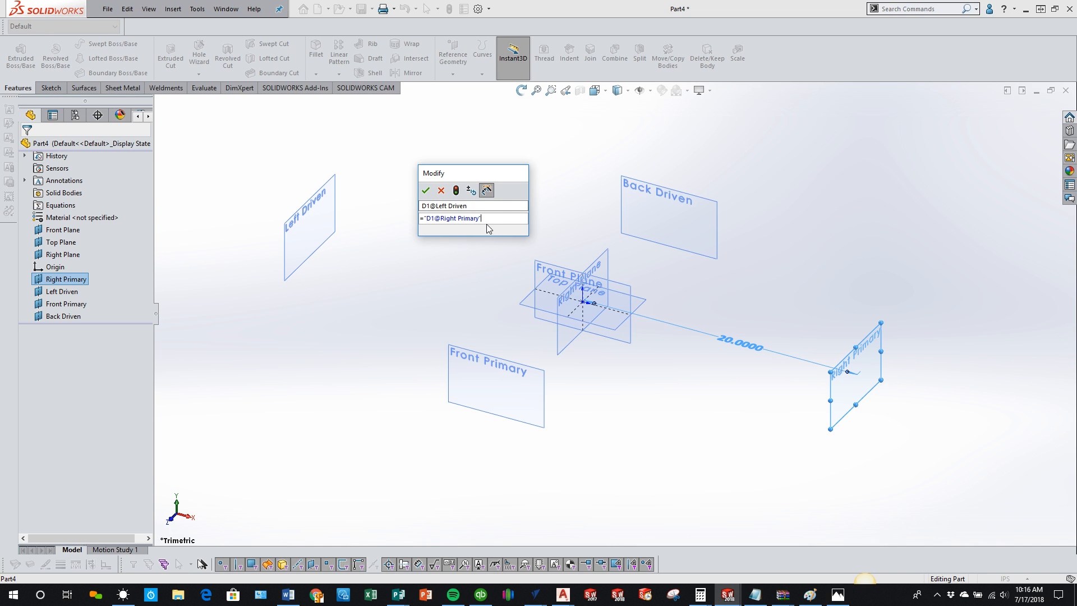
mouse_move(491, 217)
text(*2)
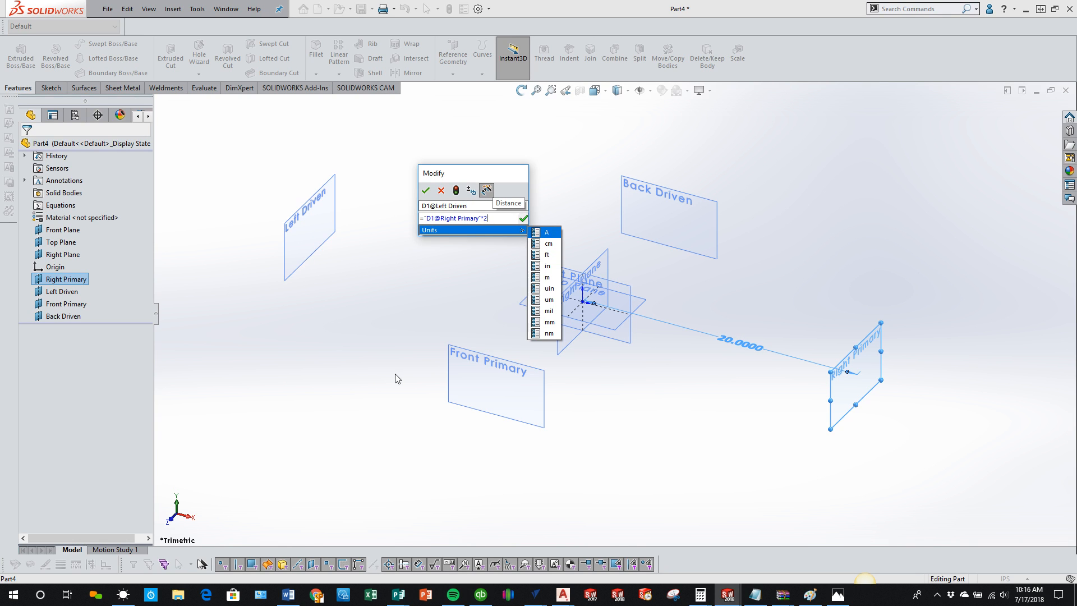
click(431, 192)
click(351, 383)
- Display the Left Driven plane's offset dimension and reposition it behind the Back Driven plane
scroll(588, 456, up, 2)
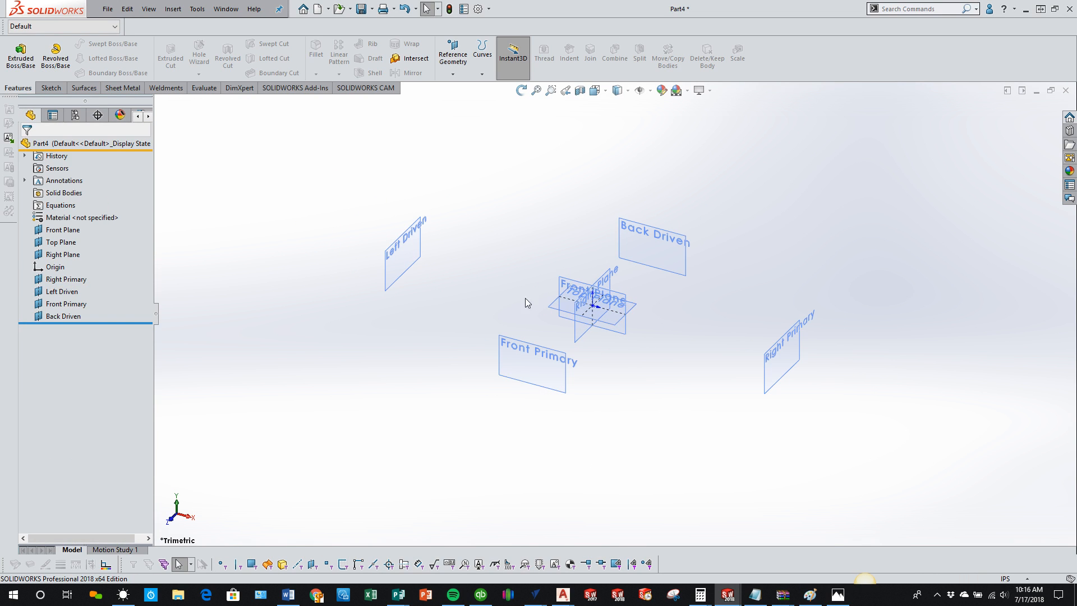
click(413, 263)
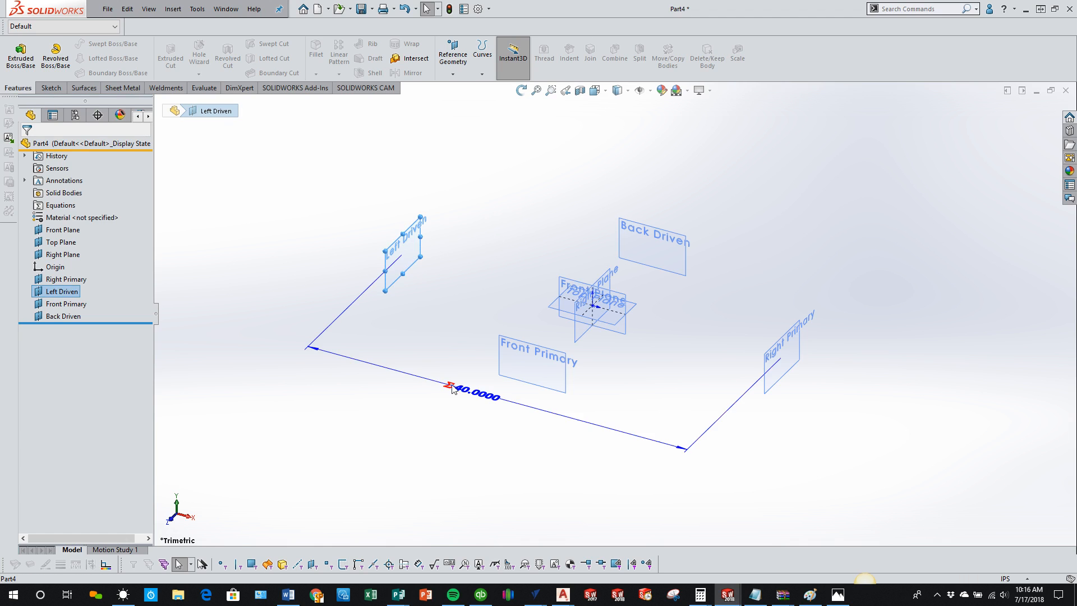
drag(476, 399, 613, 179)
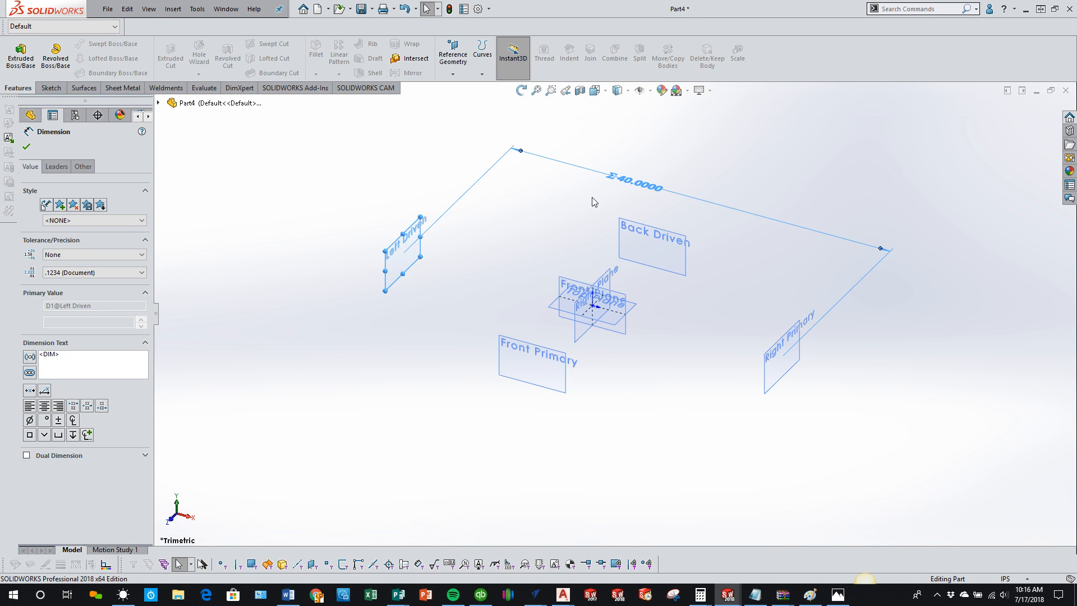
click(577, 212)
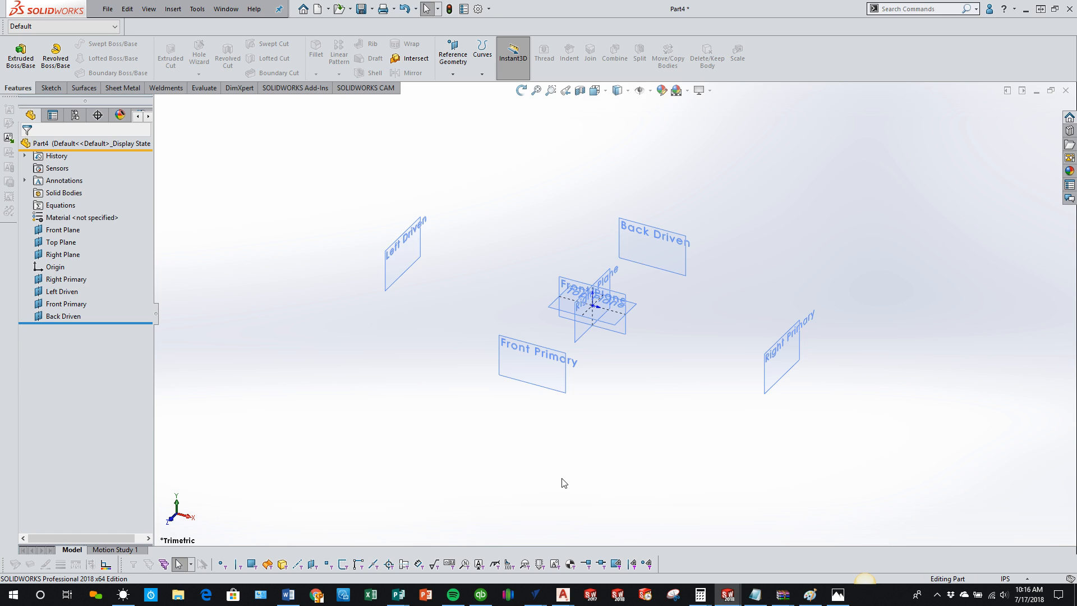
- Reposition the Back Driven plane's offset dimension and set it to the equation ="D1@Front Primary"*2
click(639, 257)
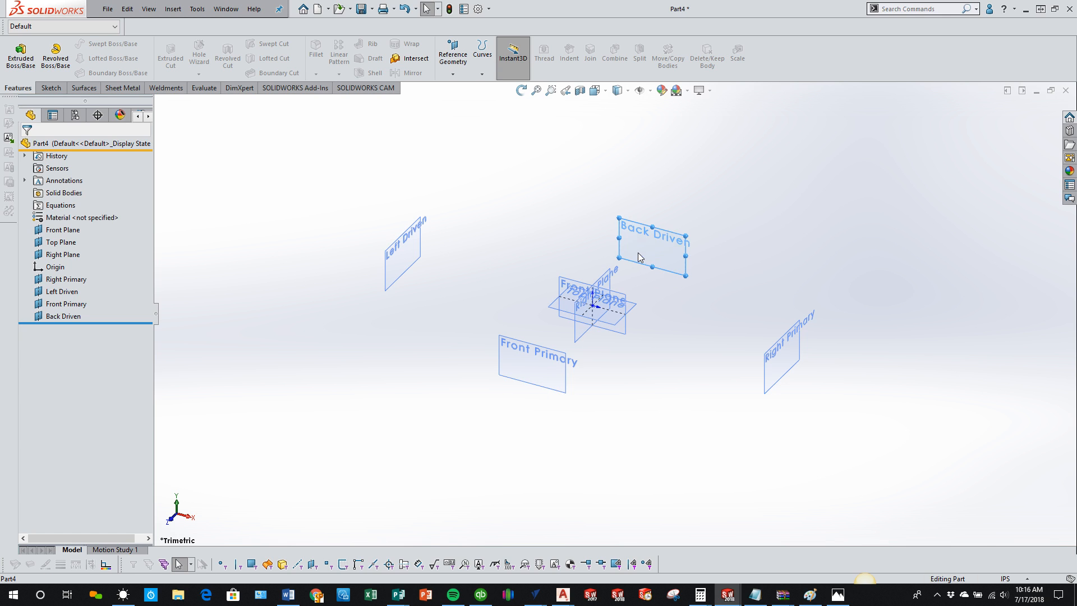
drag(646, 249, 696, 365)
double_click(697, 365)
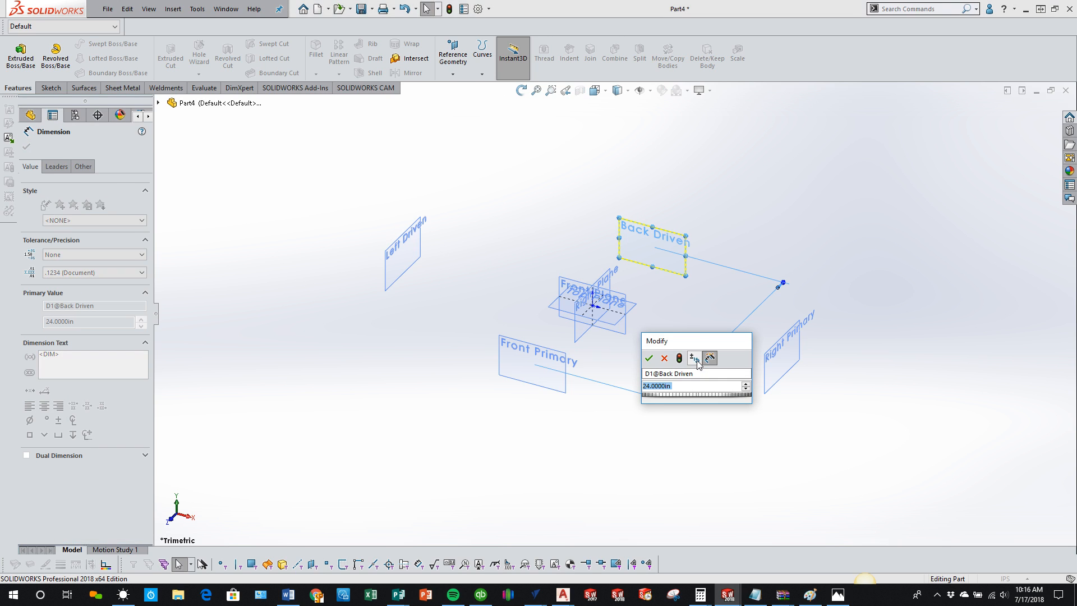
text(=)
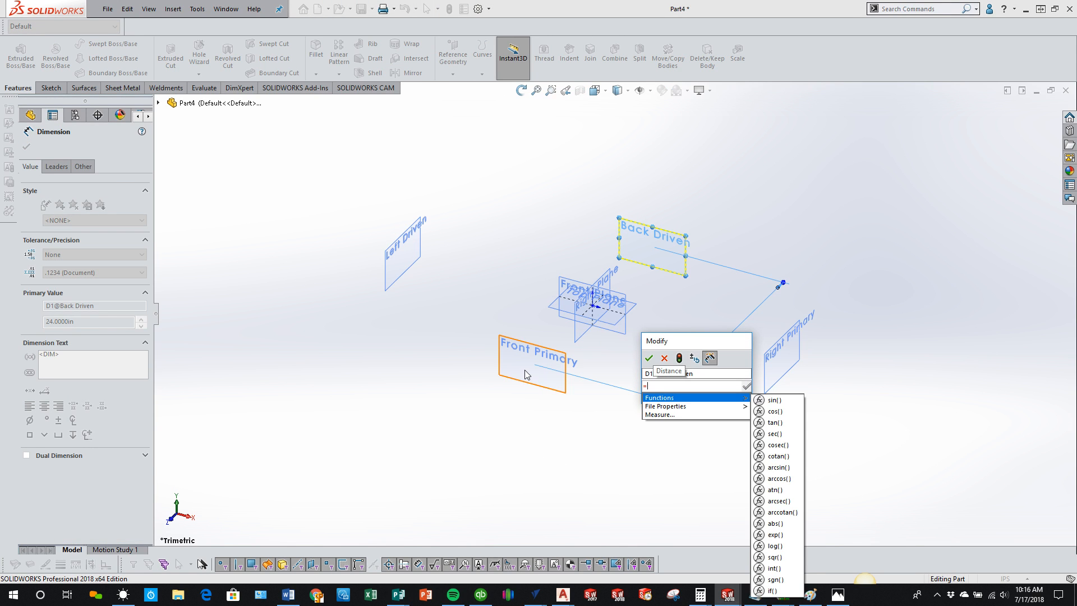
click(527, 374)
click(526, 368)
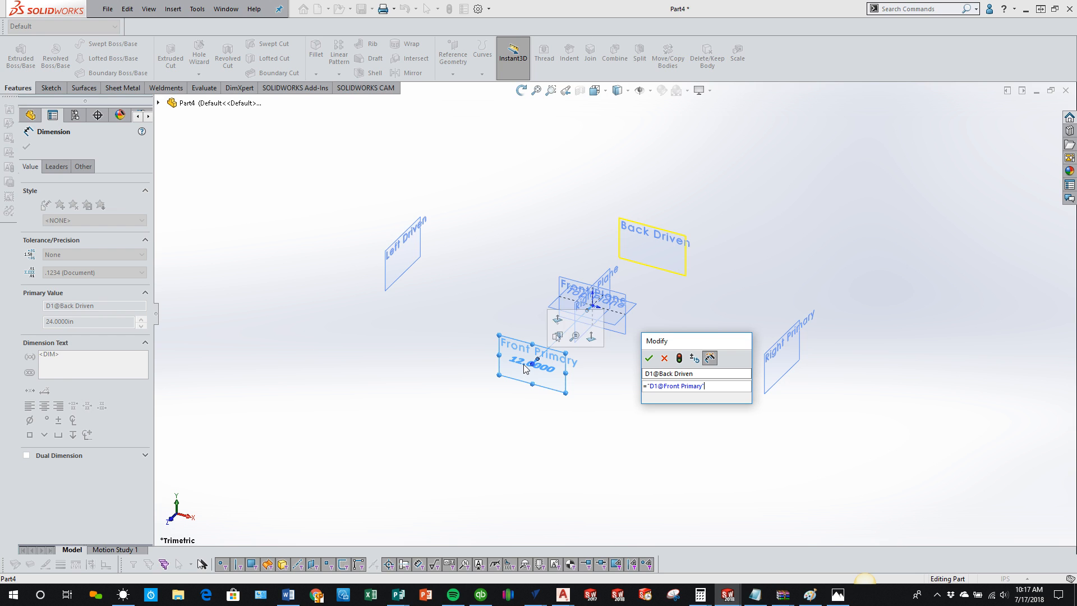
text(*2)
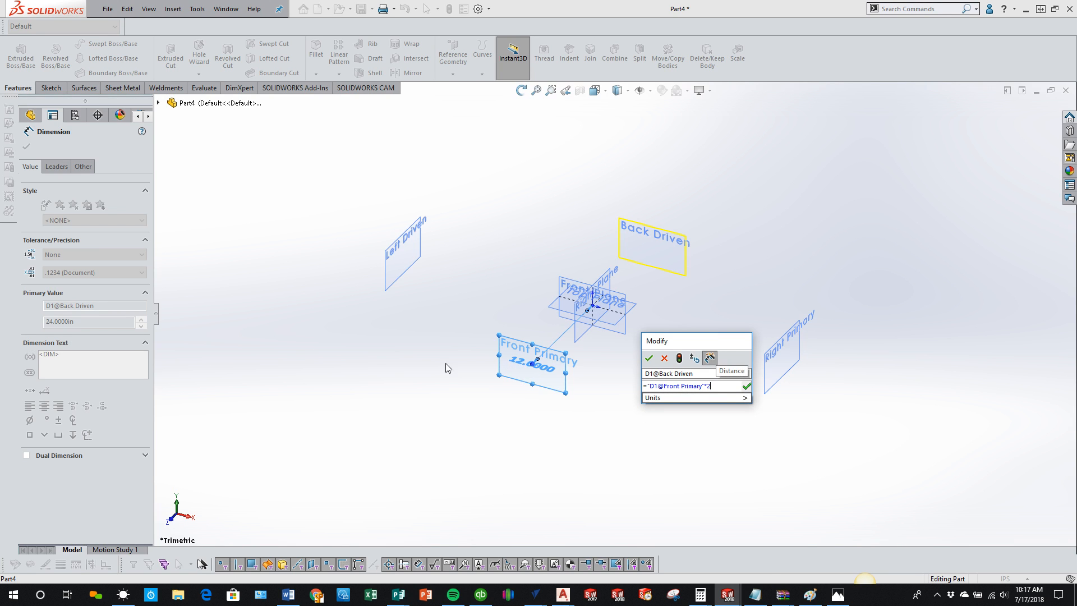
click(649, 358)
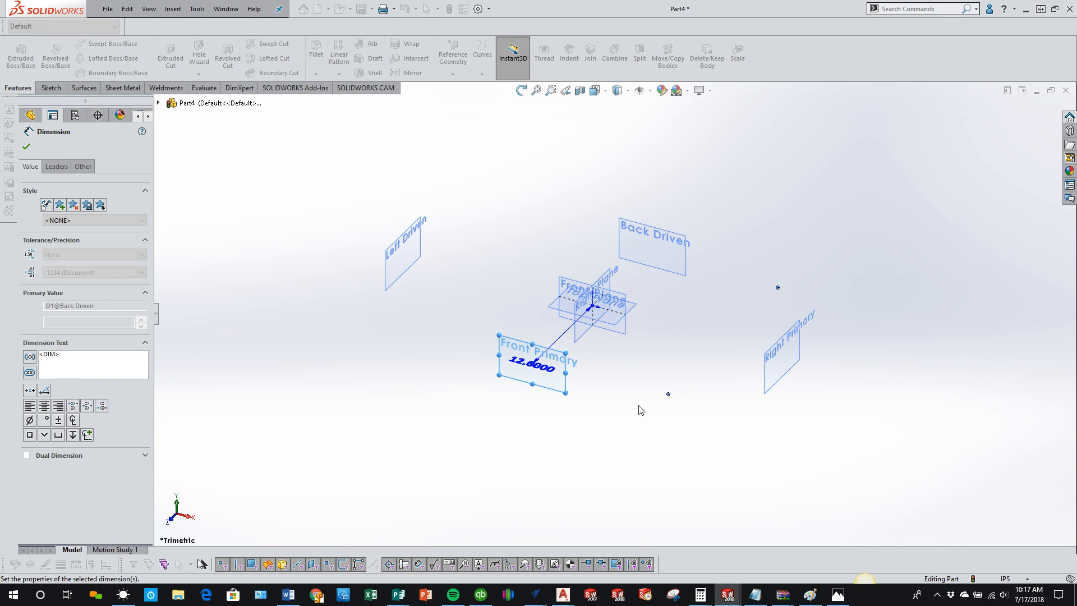
click(639, 420)
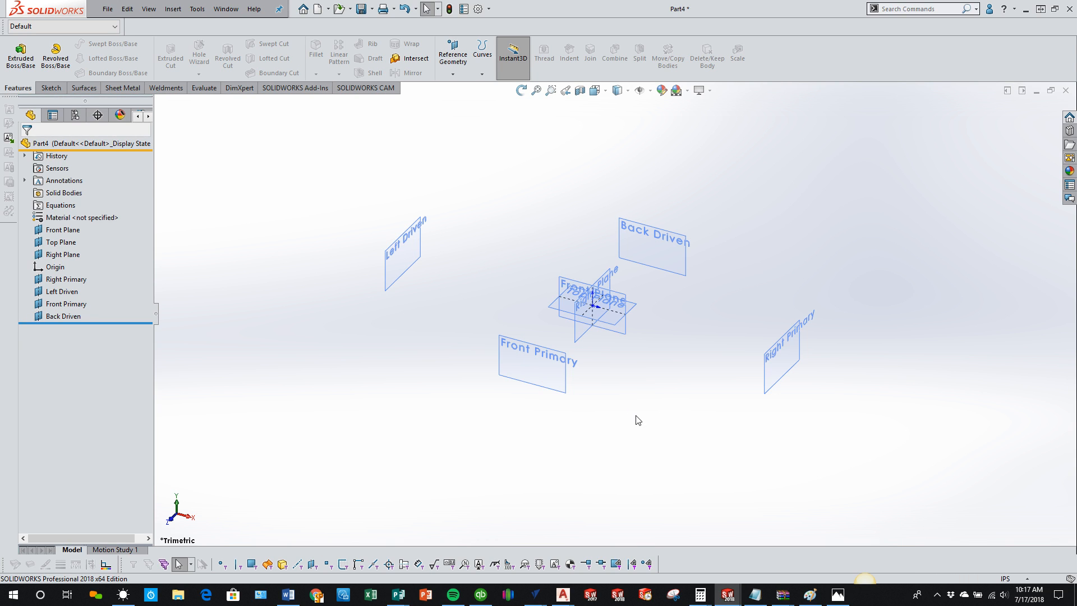
- Set the Right Primary plane's offset to 30 in and check the Left Driven plane's offset dimension
click(771, 384)
drag(706, 335, 690, 362)
double_click(690, 362)
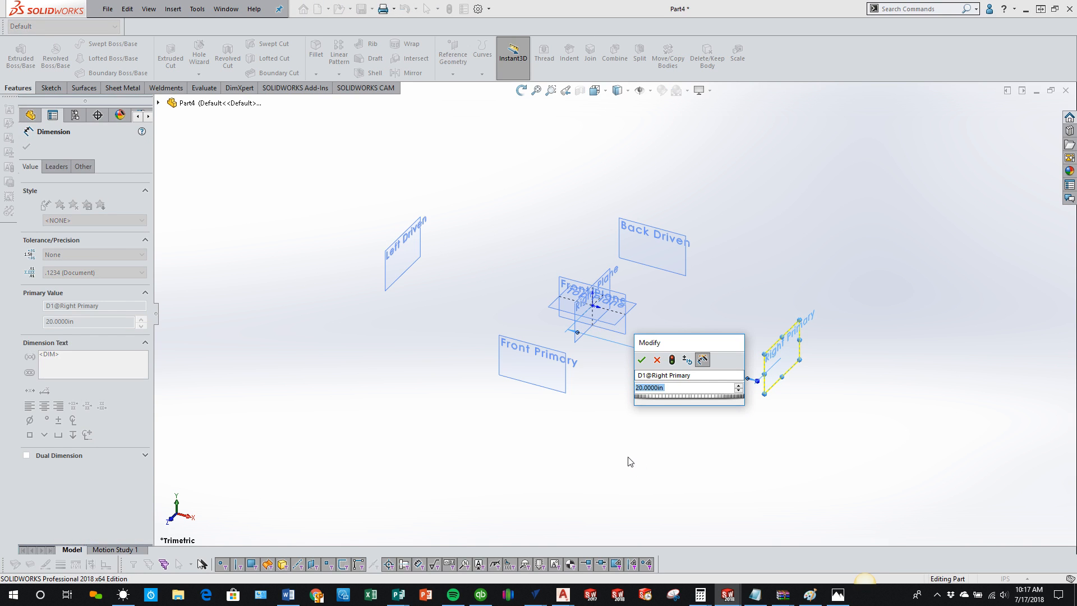
key(Return)
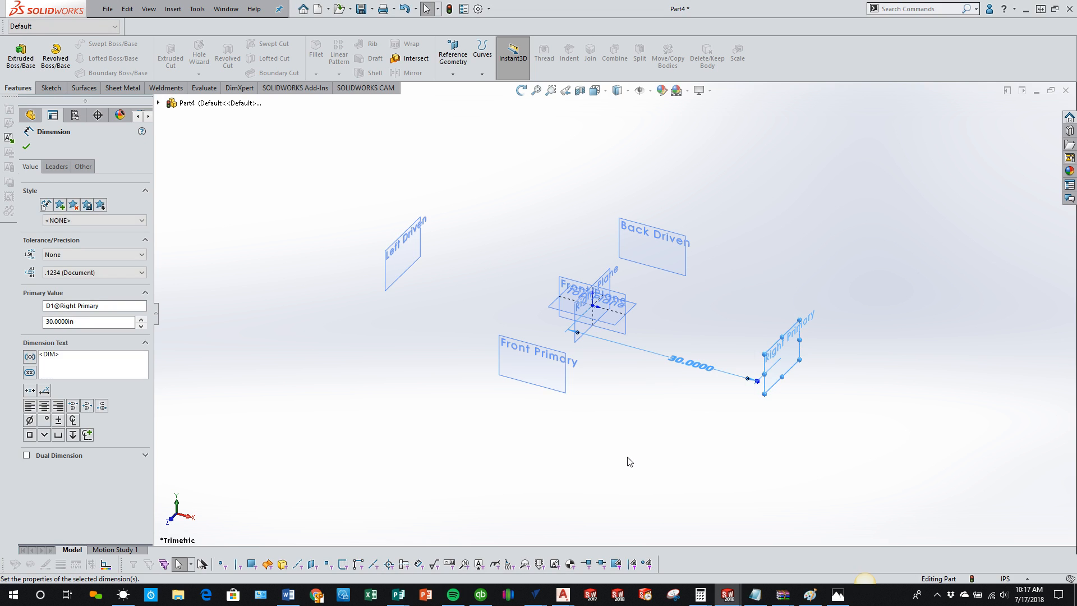
key(Escape)
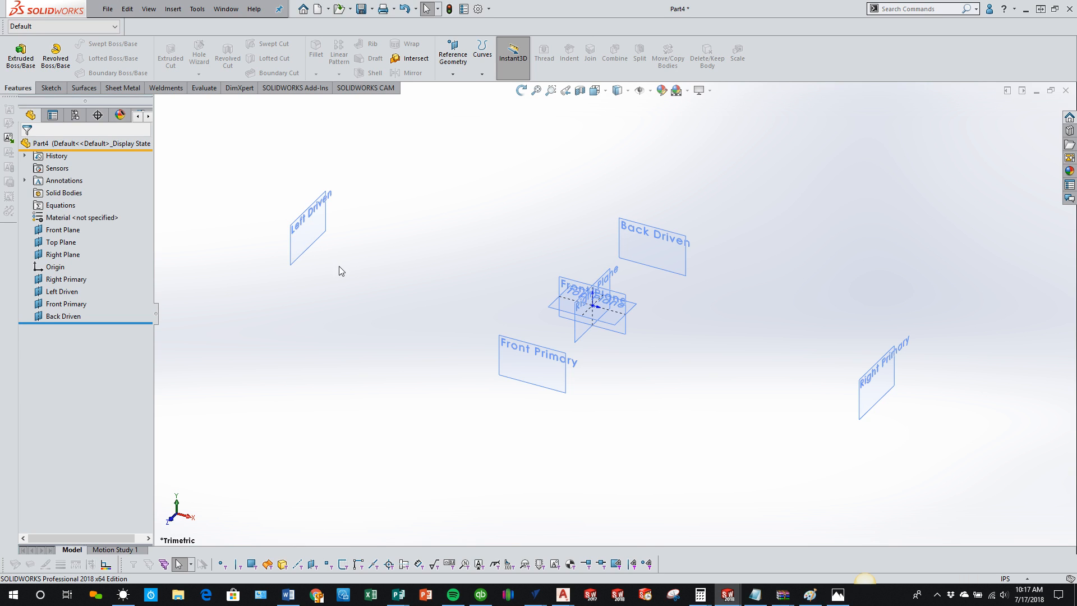
click(326, 241)
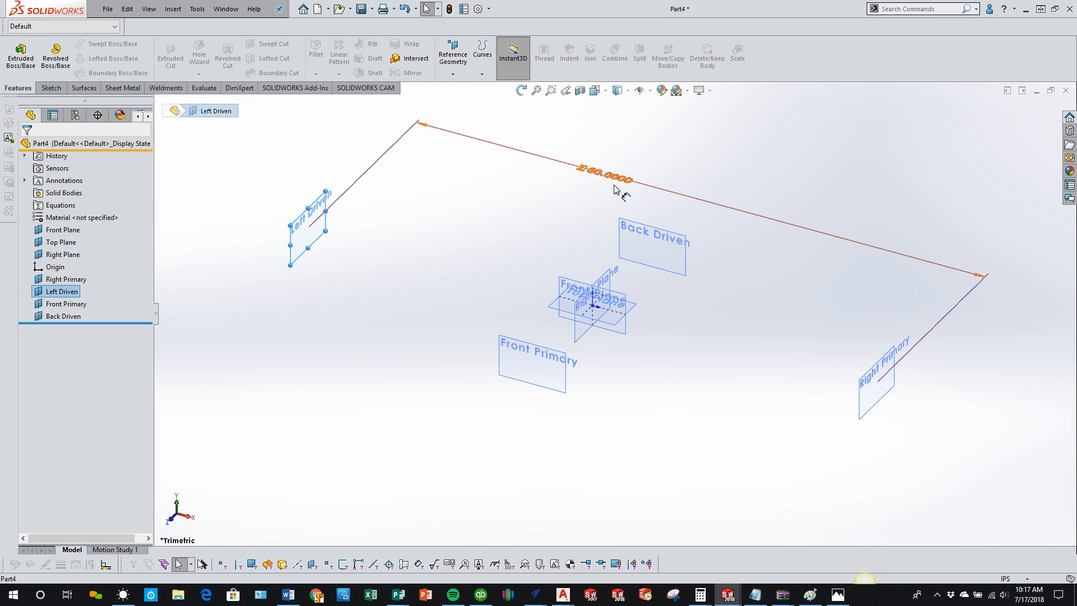
click(763, 375)
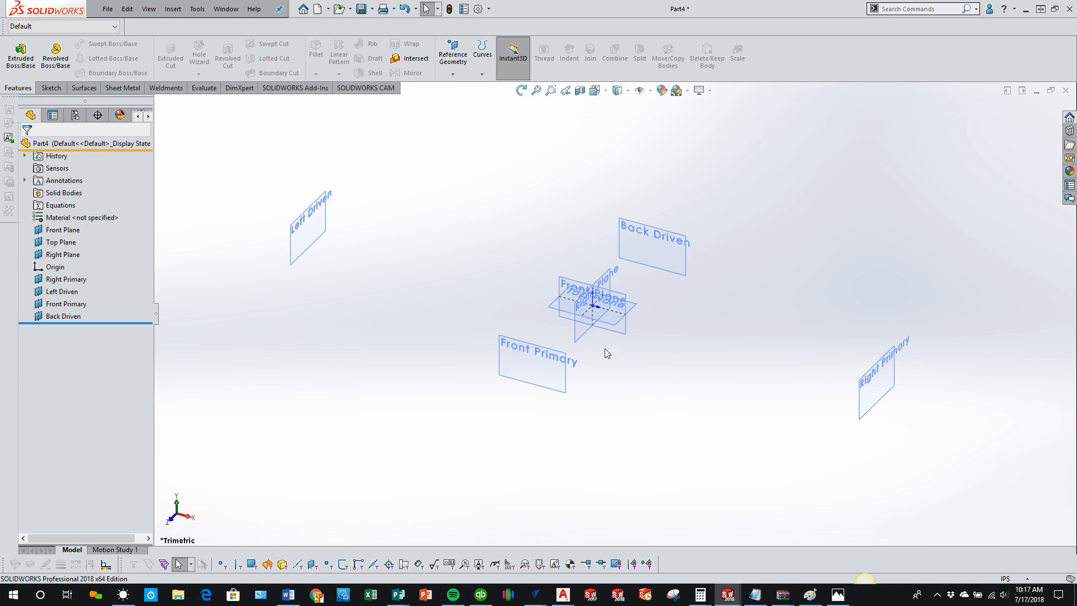
- Reposition the Front Primary plane's offset dimension beside the plane and set it to 20 in
click(562, 375)
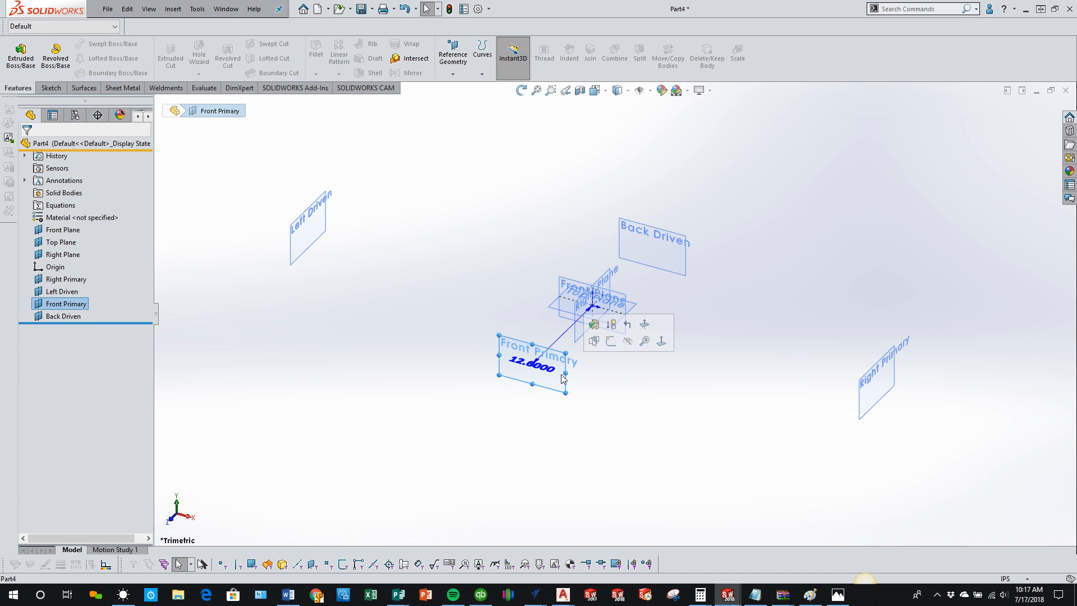
drag(536, 365, 655, 354)
double_click(656, 356)
text(20)
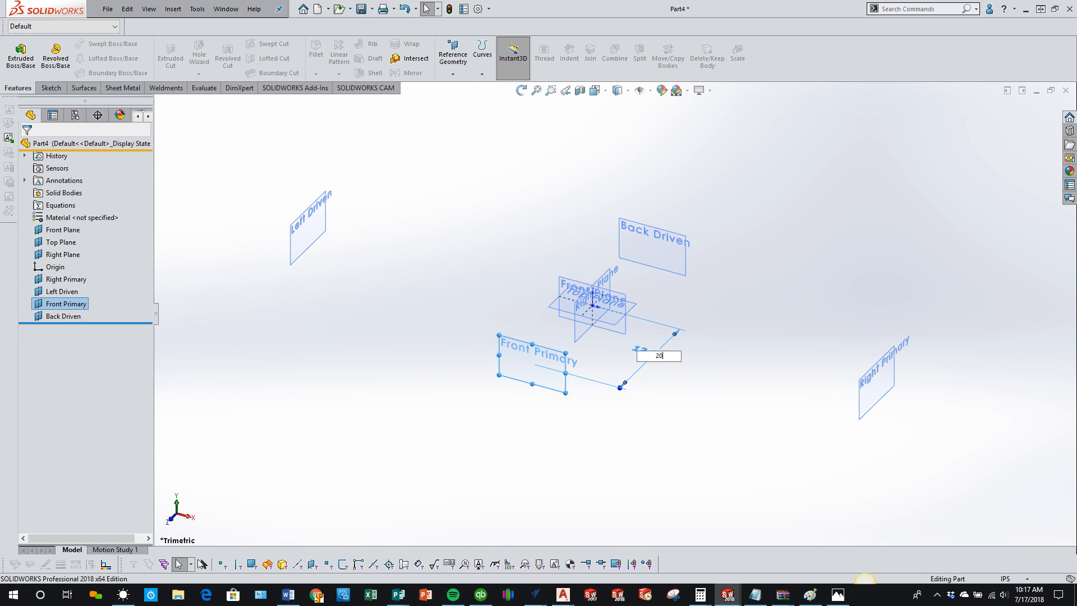
key(Return)
click(726, 426)
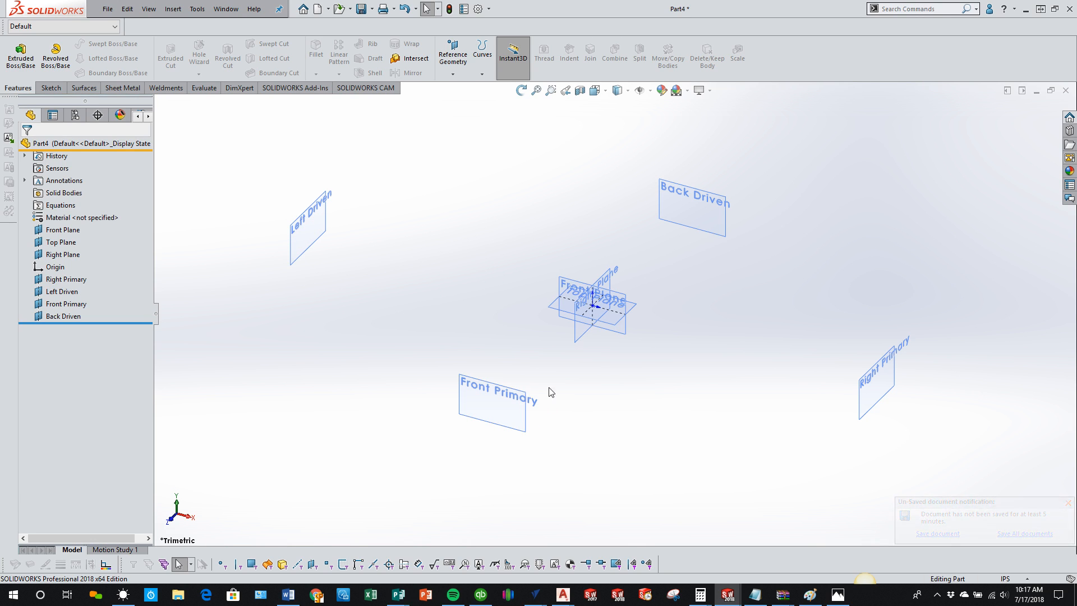
- Create a reference plane offset 27 in above the Top Plane
click(613, 329)
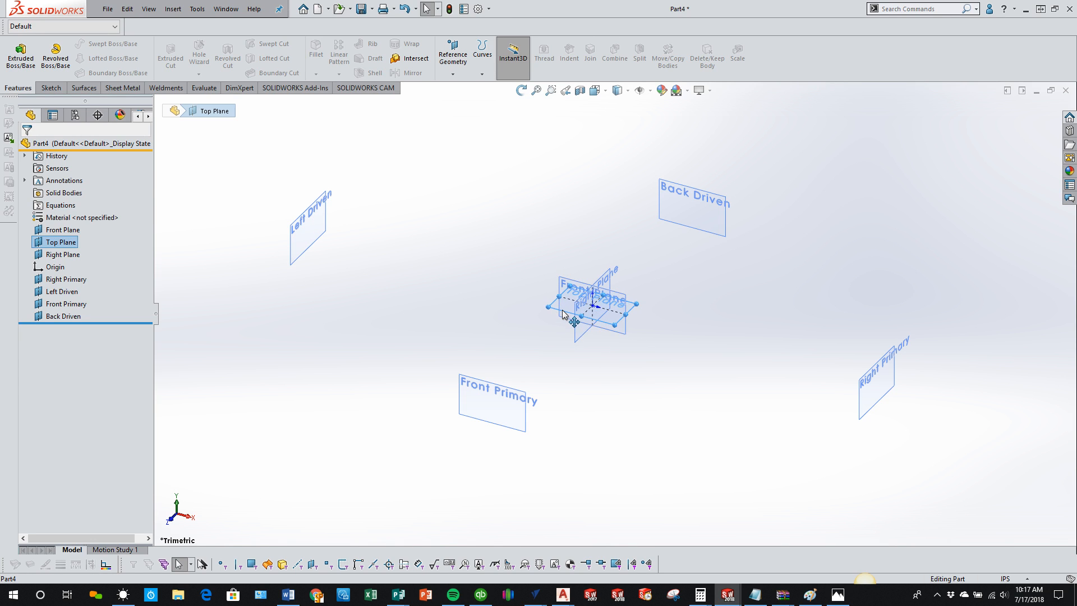
ctrl+drag(563, 312, 564, 104)
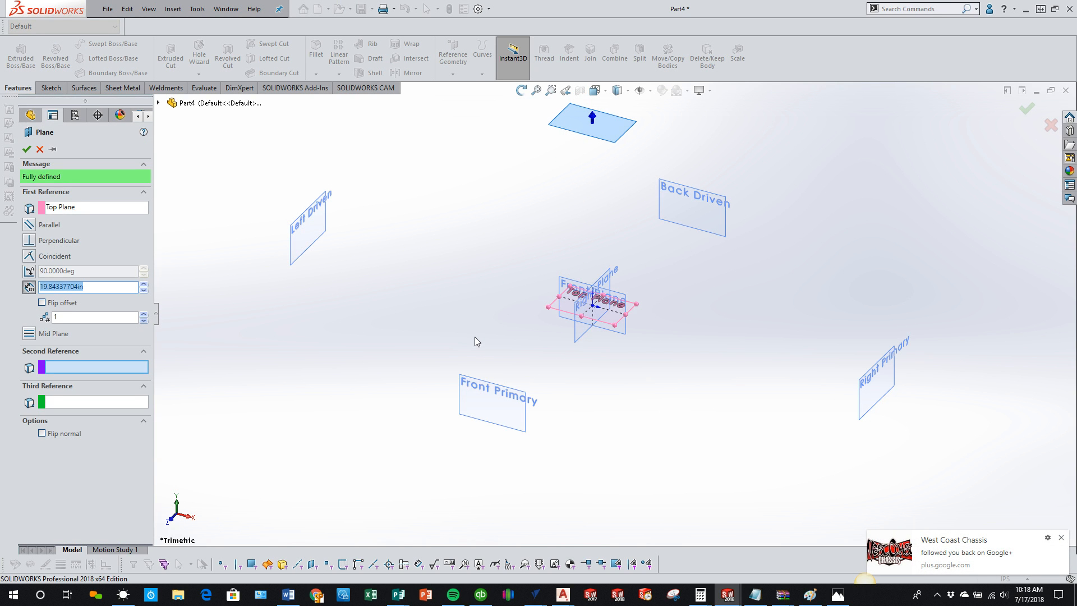
click(1061, 540)
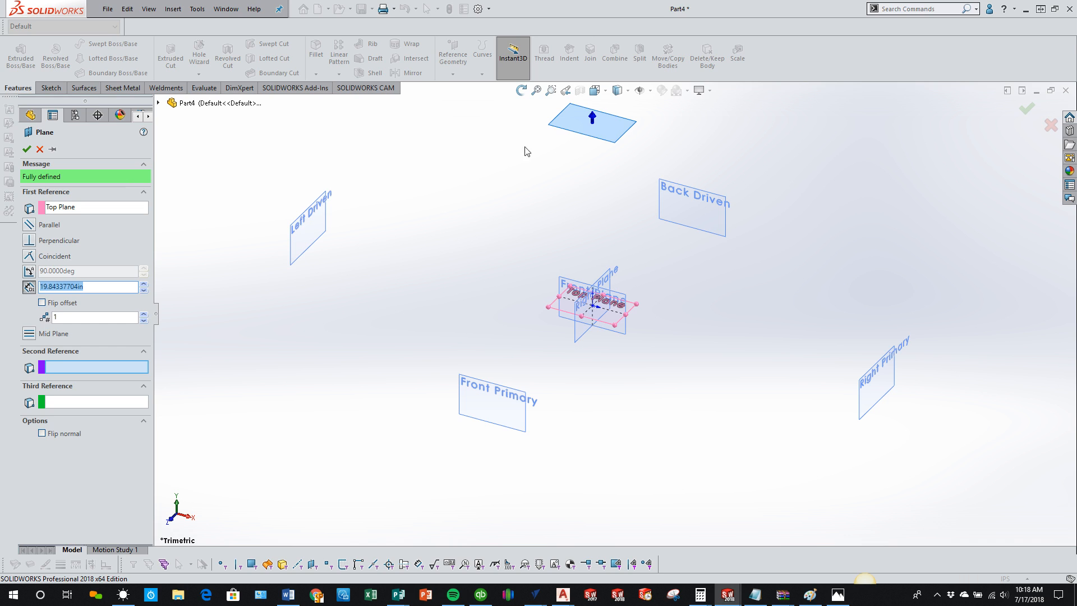
text(27)
click(26, 148)
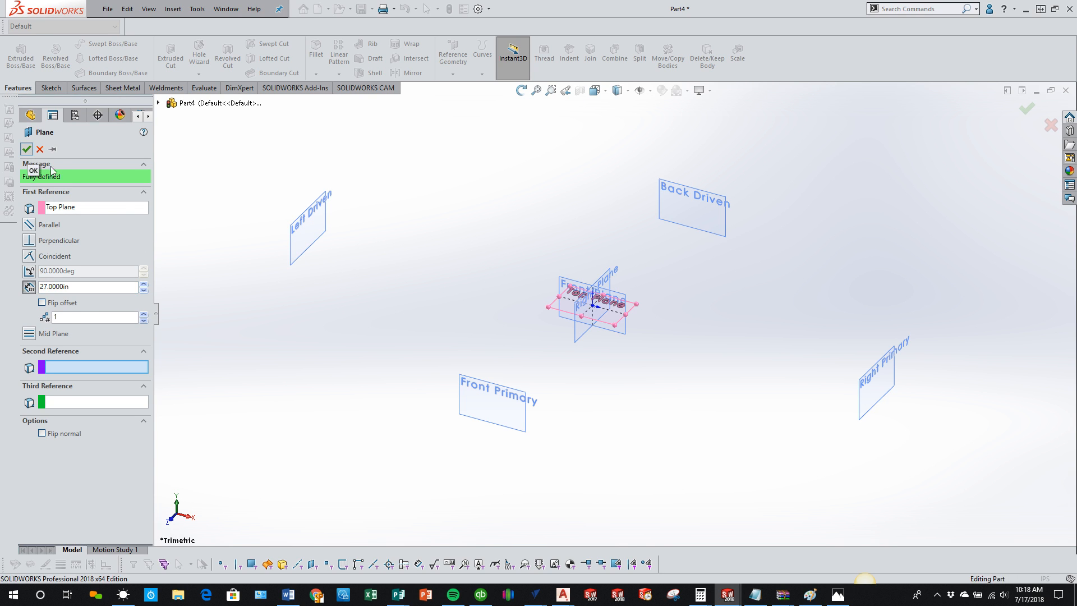
key(f)
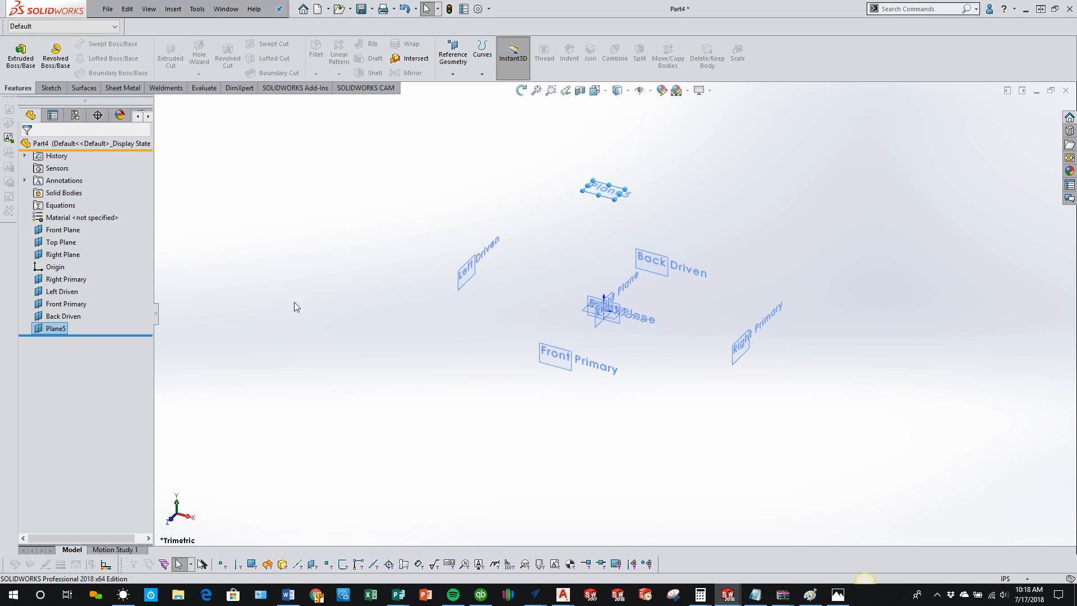
- Rename the new reference plane above the Top Plane as "Table Top"
click(55, 332)
click(54, 331)
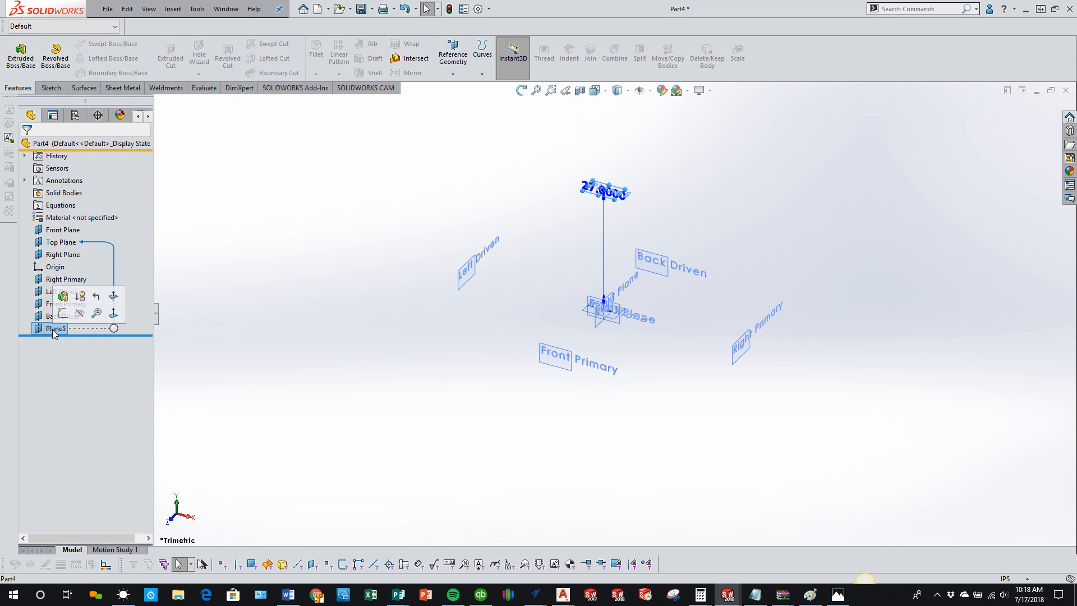
text(Table Tipo)
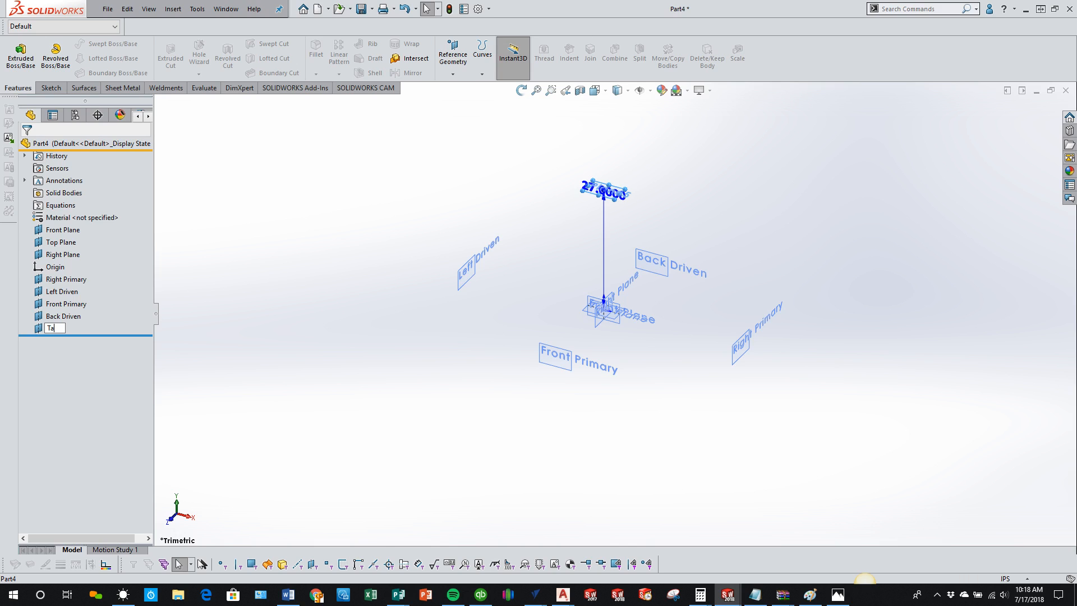
key(BackSpace)
key(BackSpace)
key(BackSpace)
text(op)
key(Return)
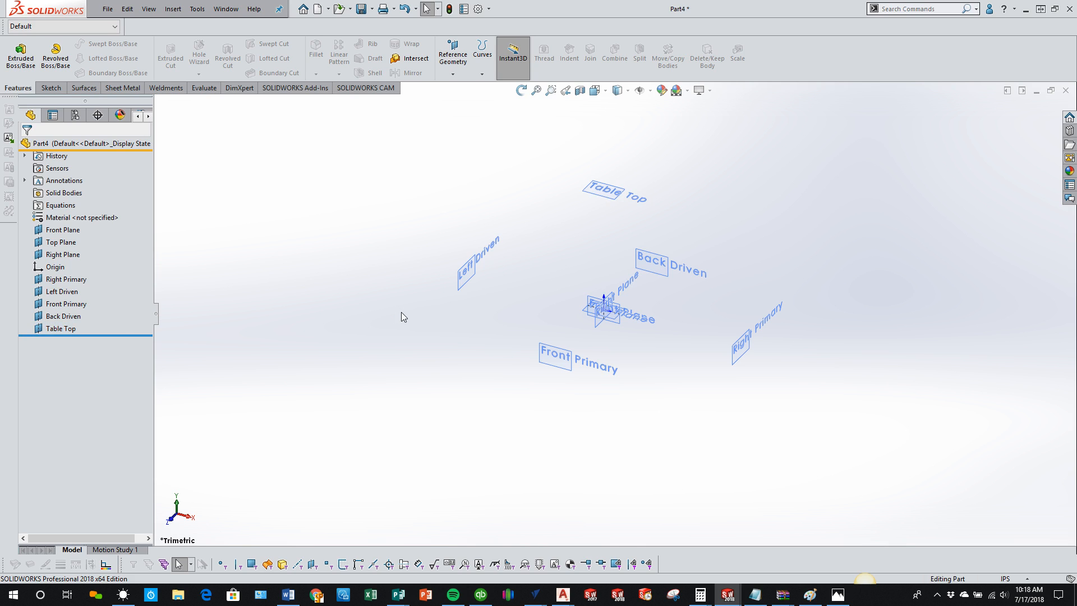
- Sketch a three-line open frame on the Right Primary plane, running up from Front Primary, across near Table Top and down to Back Driven
scroll(763, 278, down, 1)
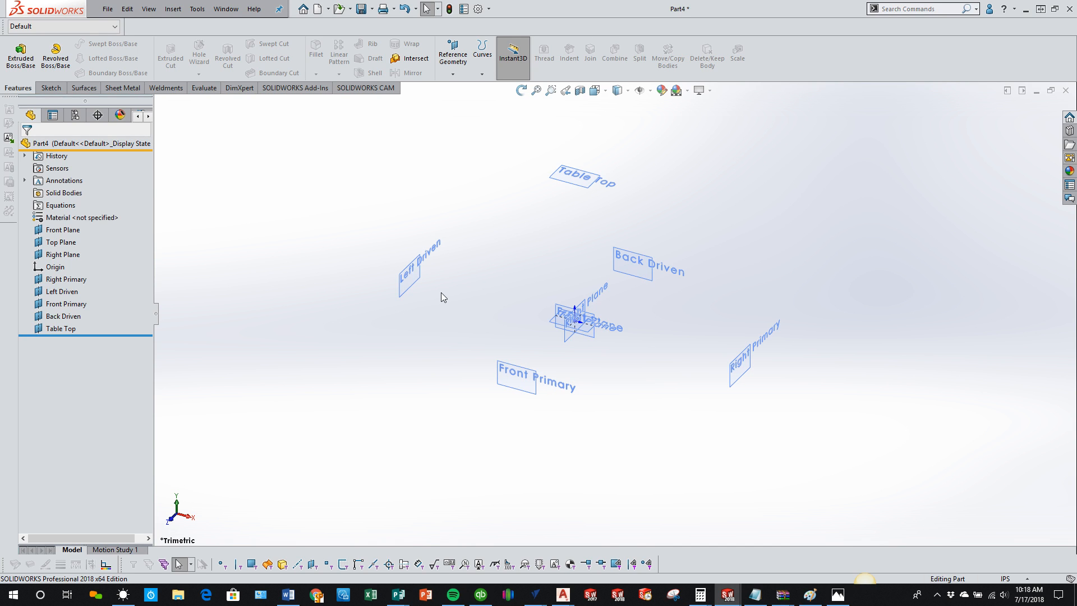
click(732, 385)
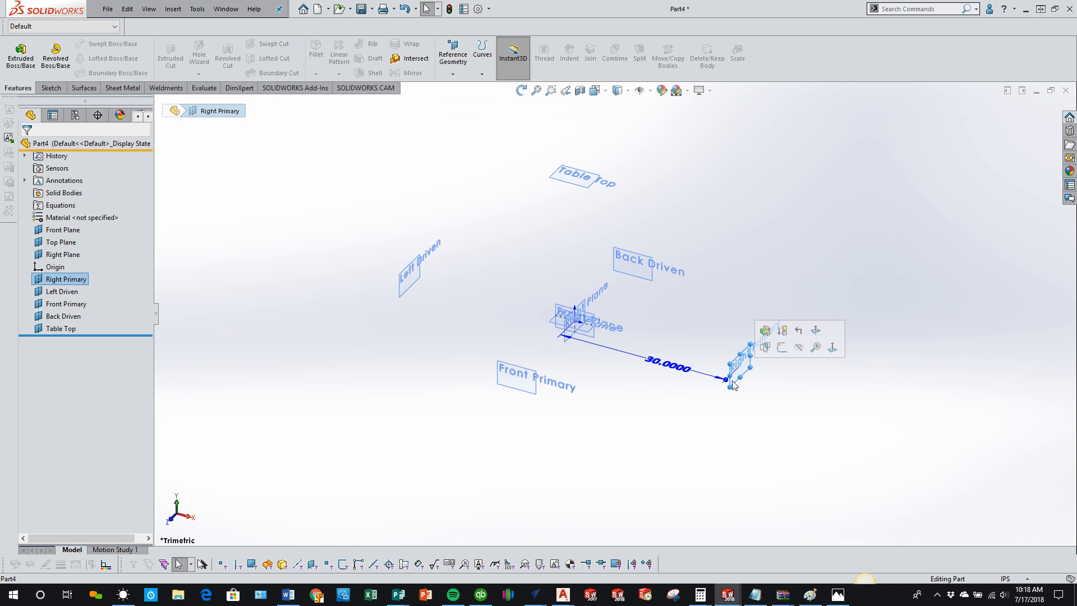
click(781, 348)
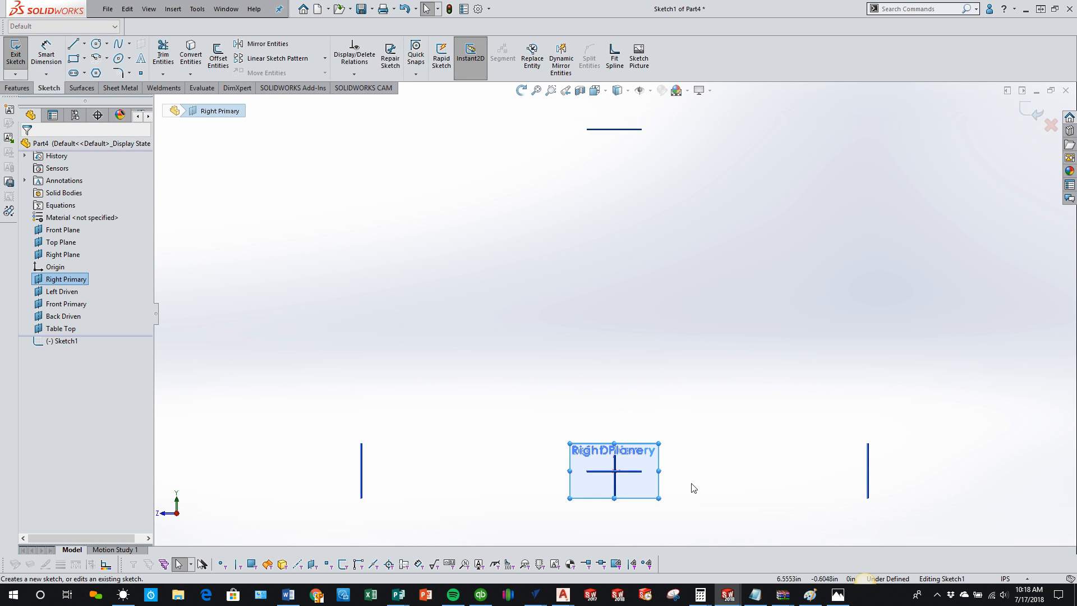
click(73, 44)
click(360, 498)
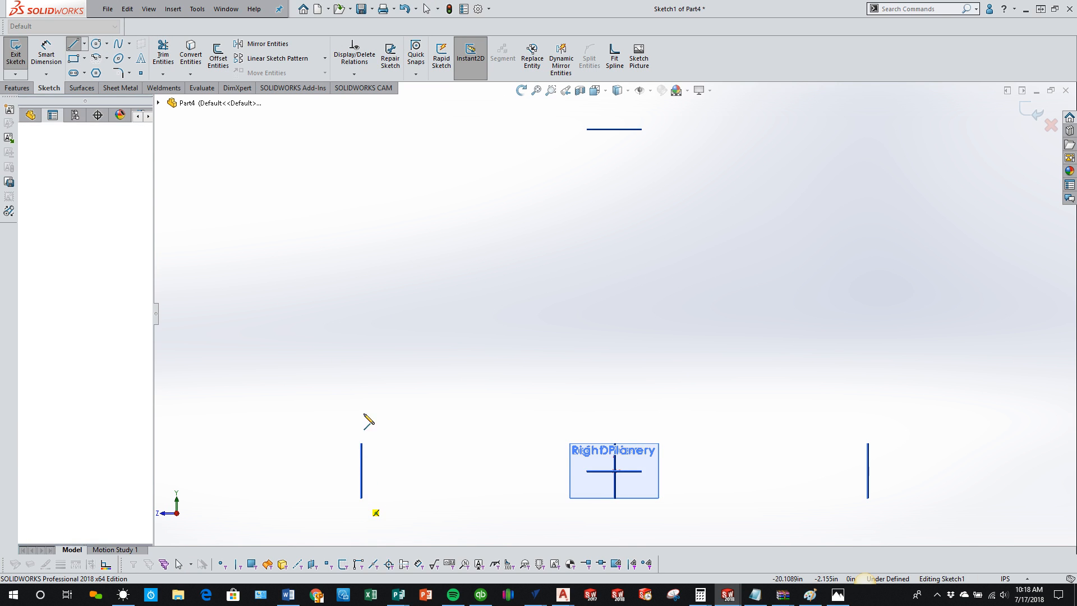
click(361, 125)
click(857, 125)
click(868, 498)
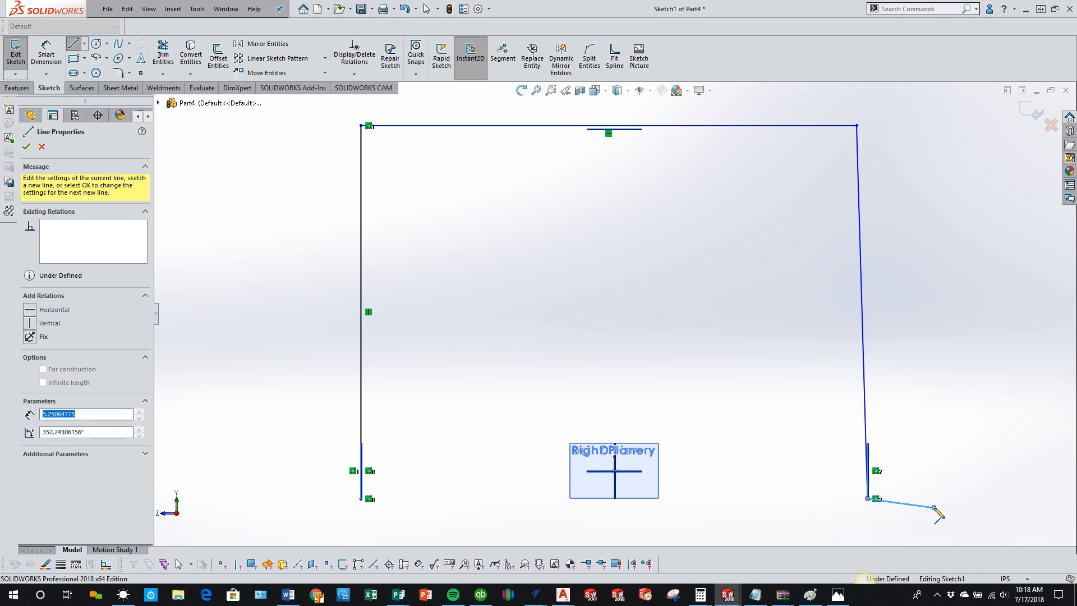
key(Escape)
key(Escape)
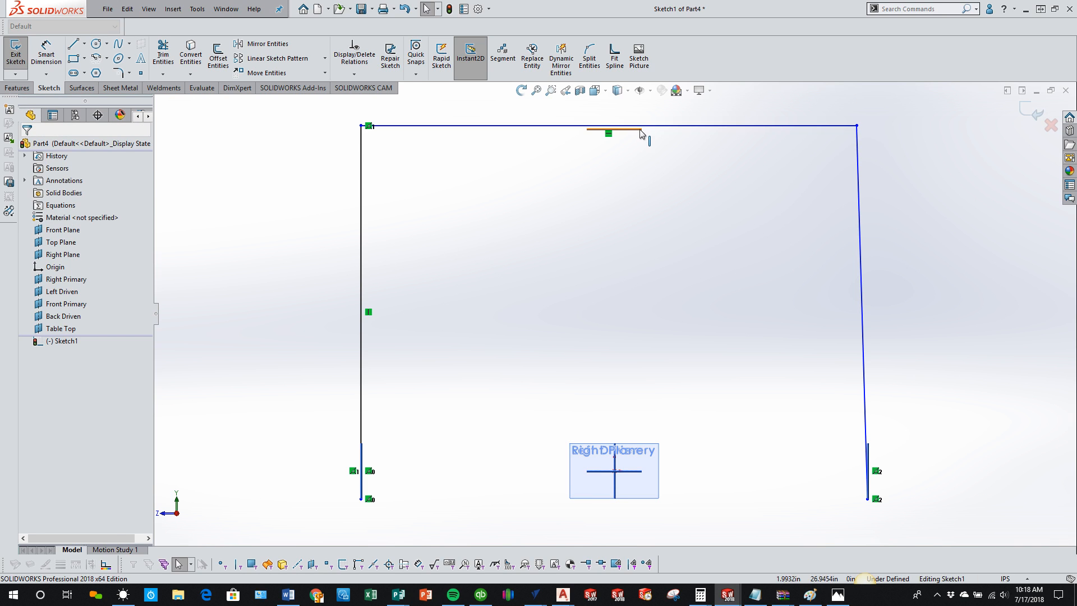
- Pull the frame's upper corner away from the planes and make the back leg line collinear with the Back Driven plane
mouse_move(857, 126)
mouse_down()
mouse_move(890, 142)
mouse_move(885, 154)
mouse_move(826, 160)
mouse_up()
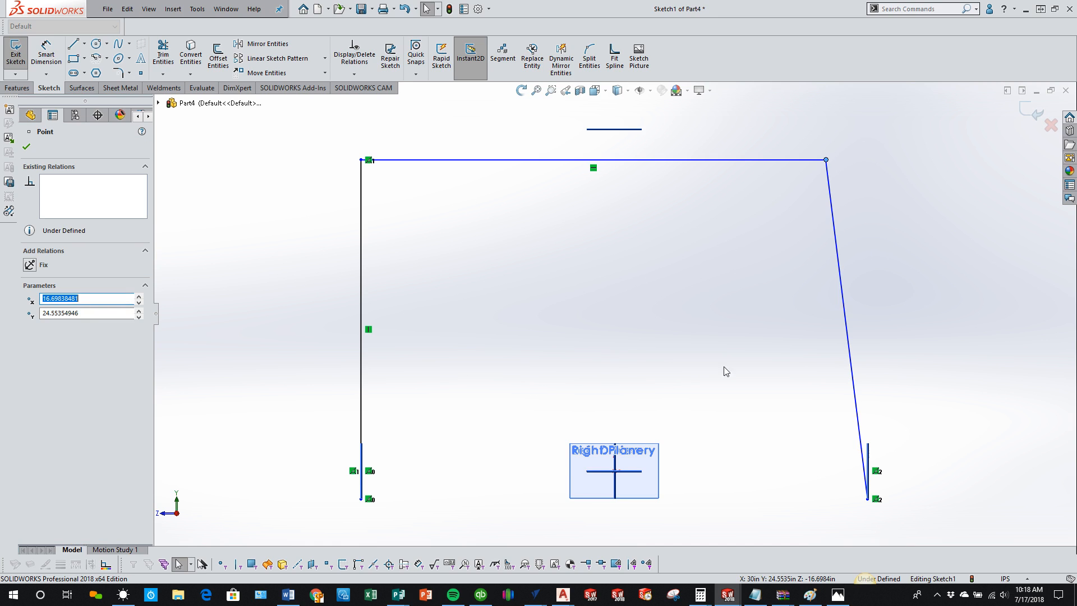
click(766, 376)
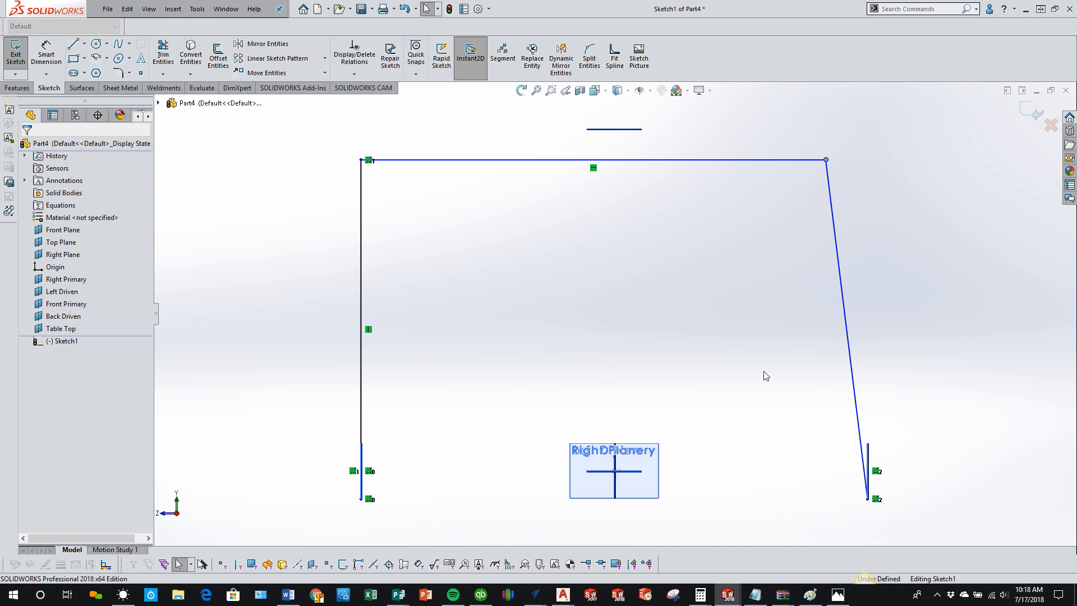
click(852, 381)
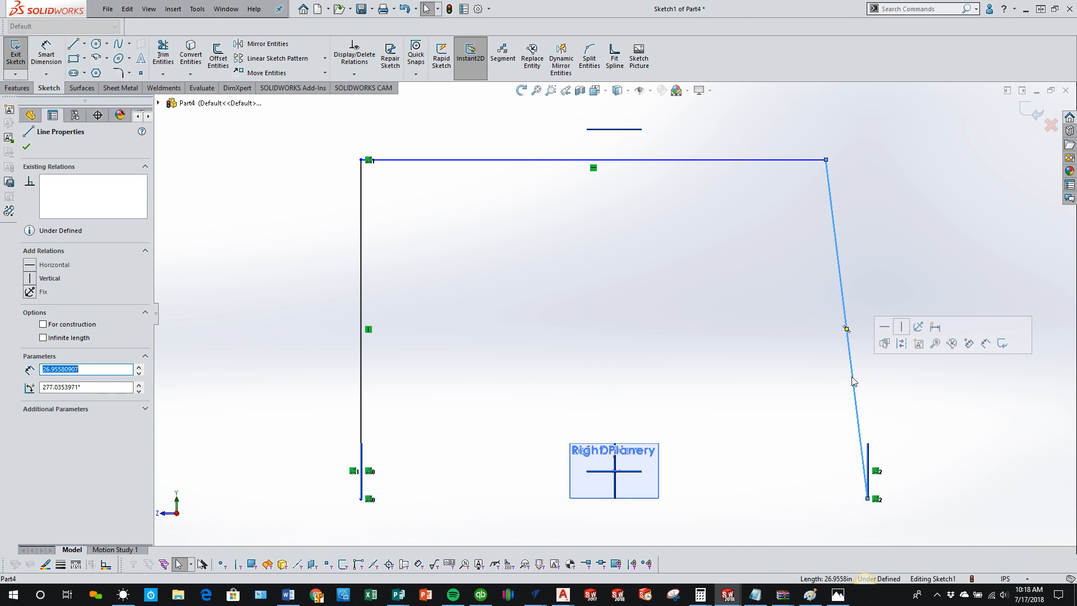
ctrl+click(869, 459)
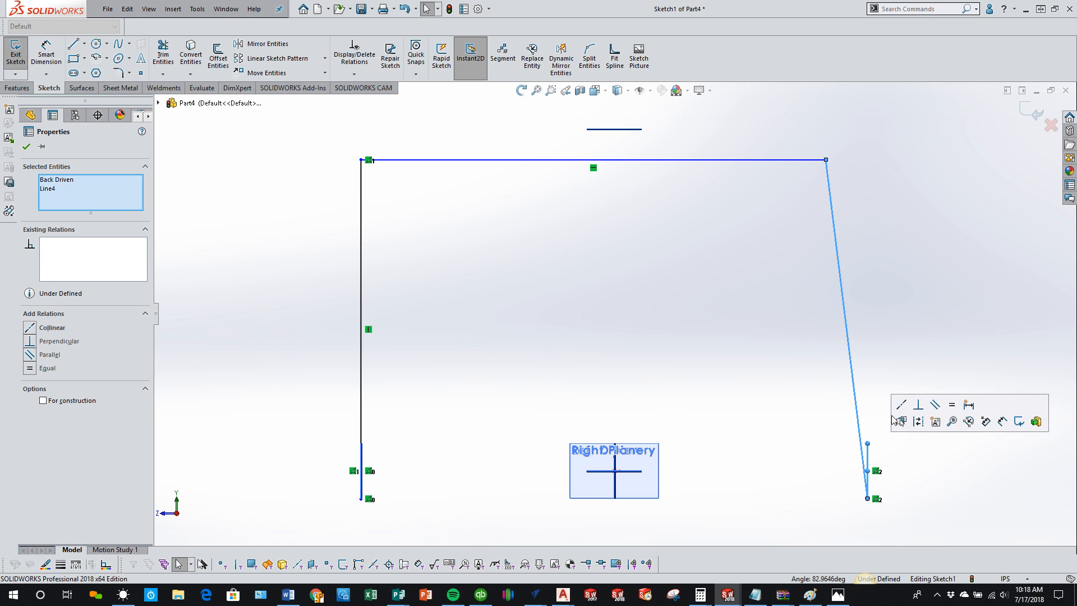
click(902, 408)
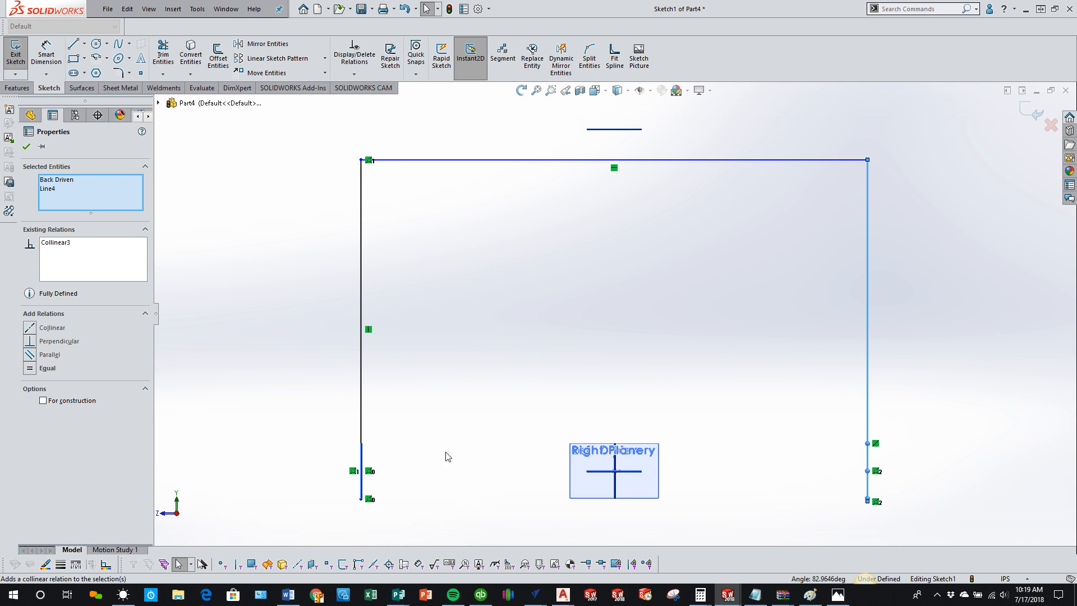
click(299, 426)
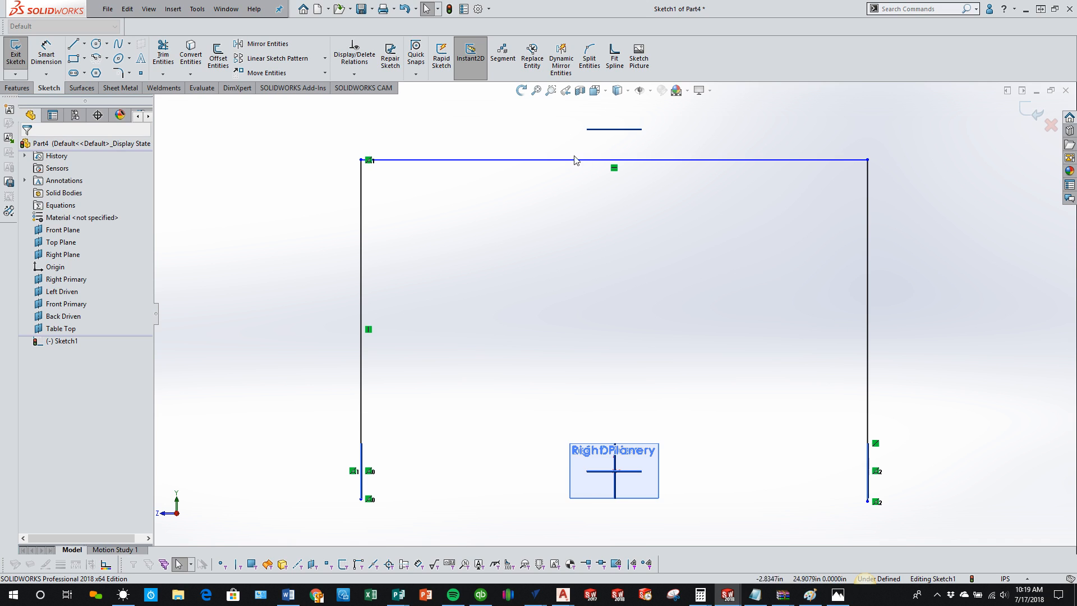
- Make the frame's horizontal line collinear with the Table Top plane
click(447, 162)
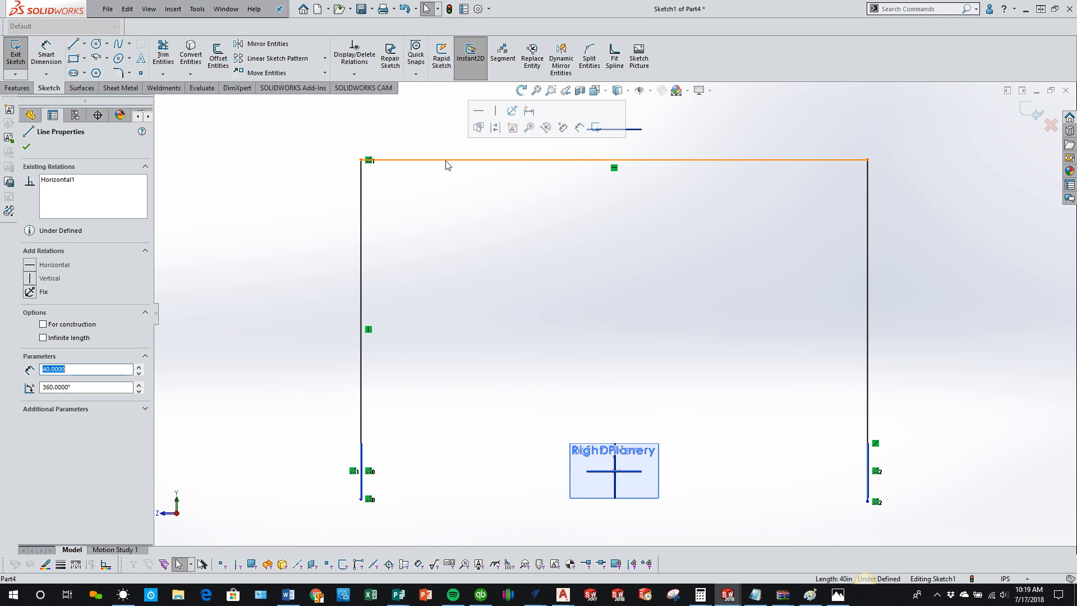
ctrl+click(603, 130)
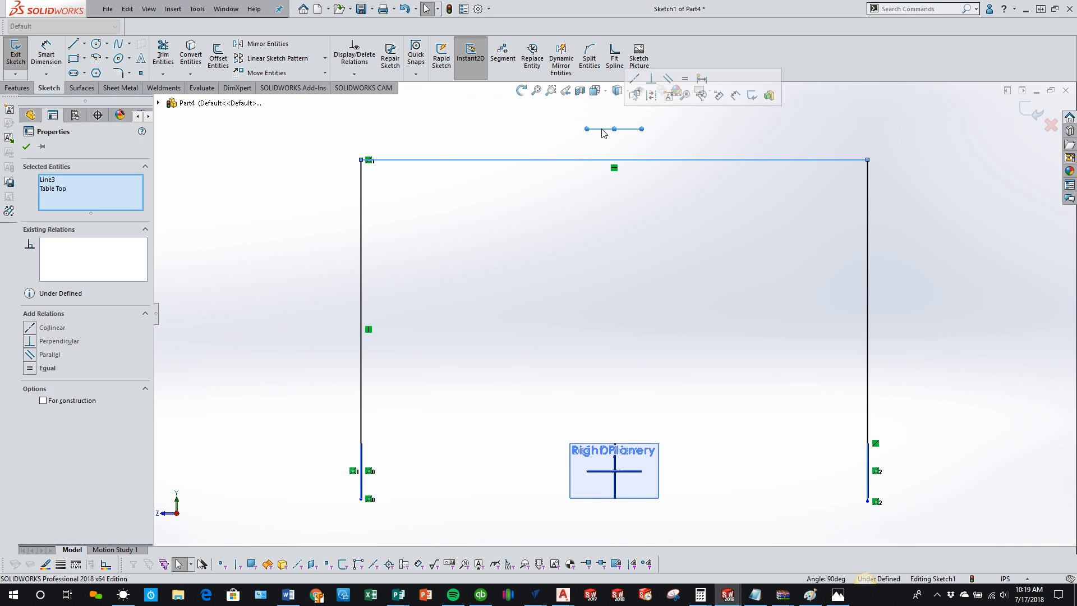
click(635, 80)
click(534, 293)
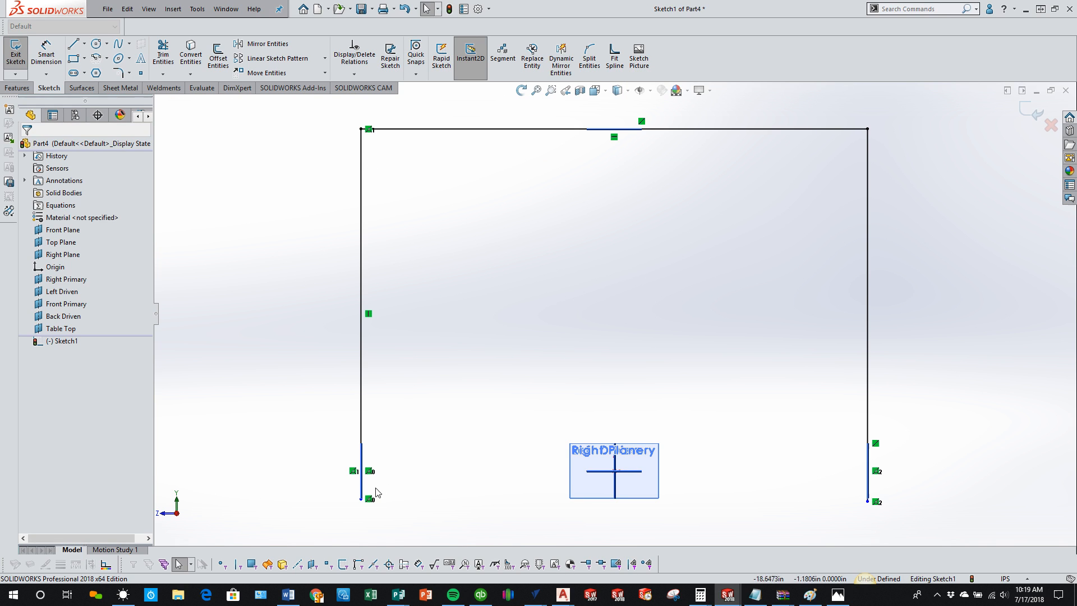
- Shorten both leg lines to clear the plane outlines and add a horizontal relation between their lower endpoints
drag(360, 499, 361, 373)
click(637, 528)
drag(868, 503, 868, 391)
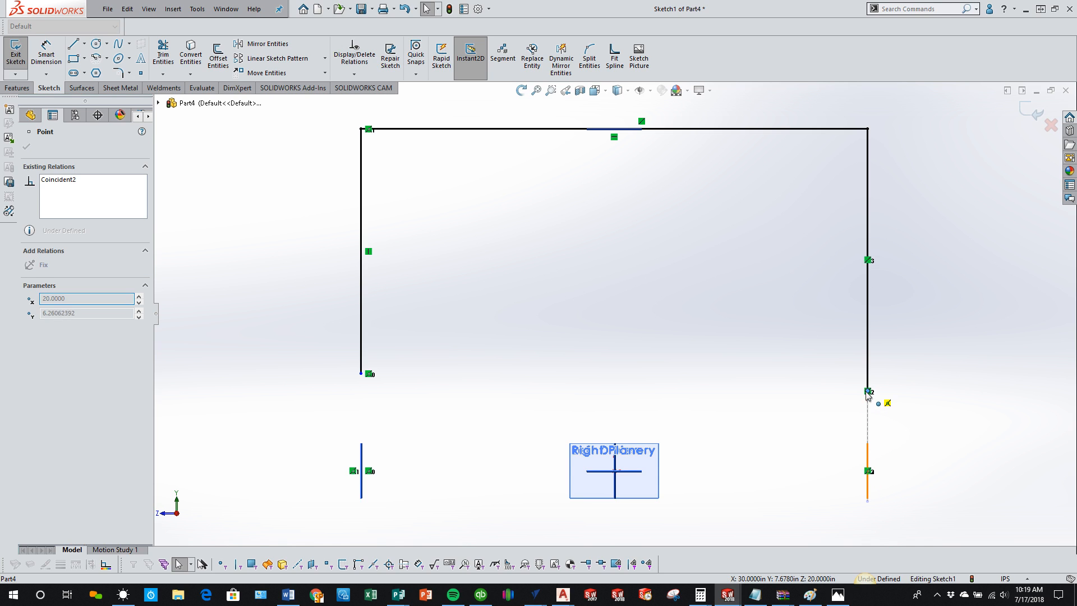
click(466, 454)
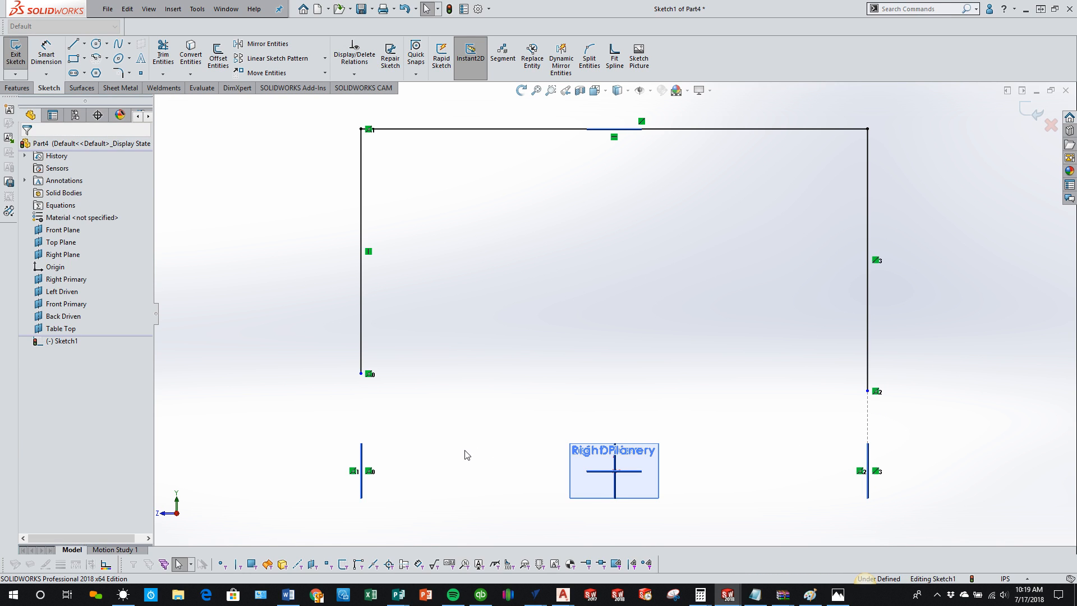
click(360, 373)
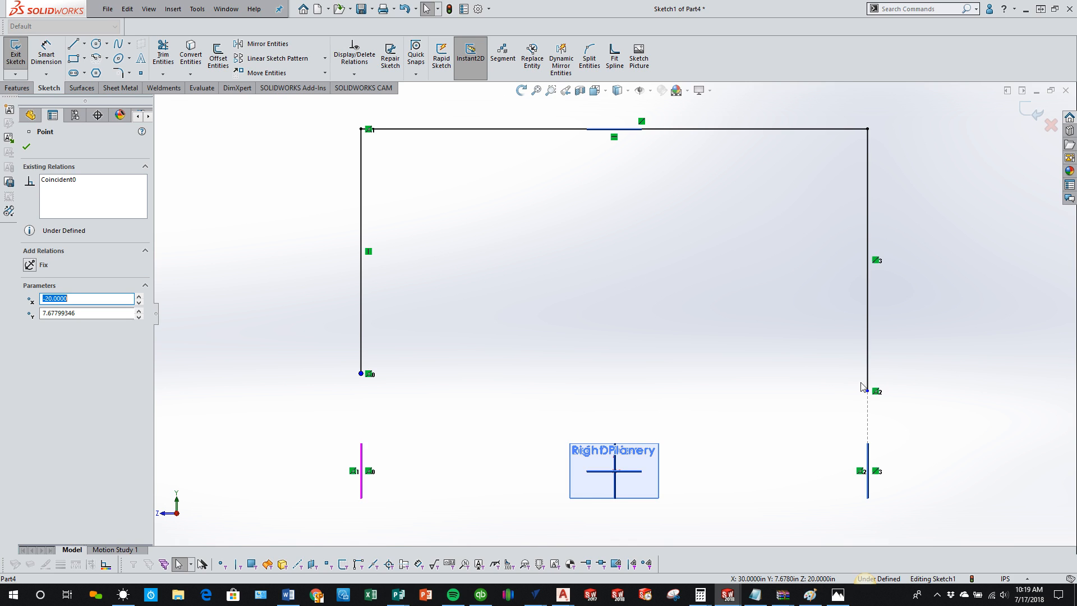
ctrl+click(868, 391)
click(32, 327)
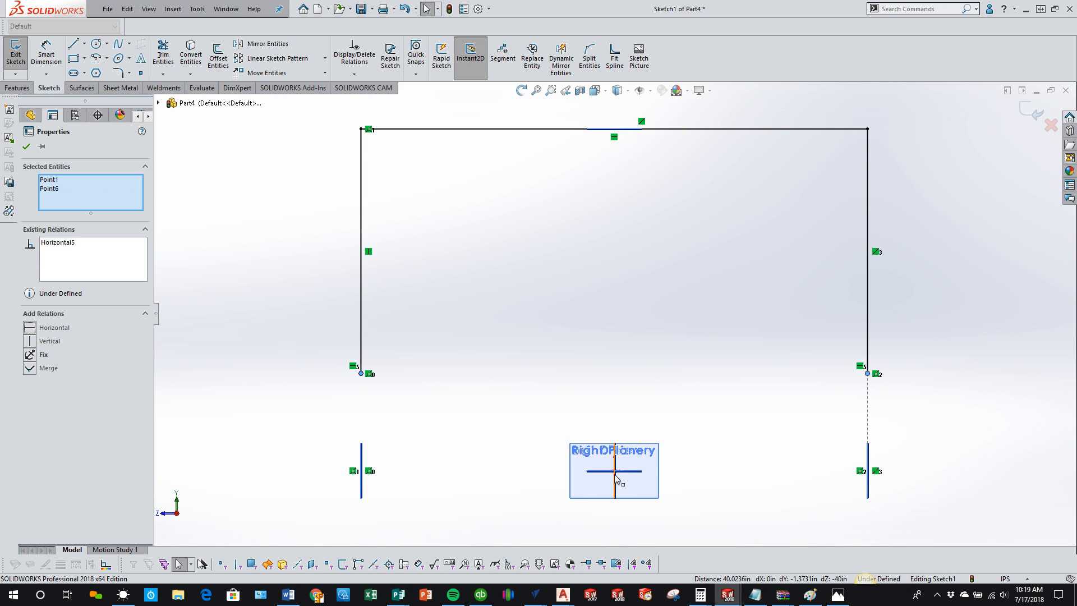
- Add a horizontal relation between both lower leg endpoints and the part origin, and exit the sketch
middle_drag(598, 473, 626, 498)
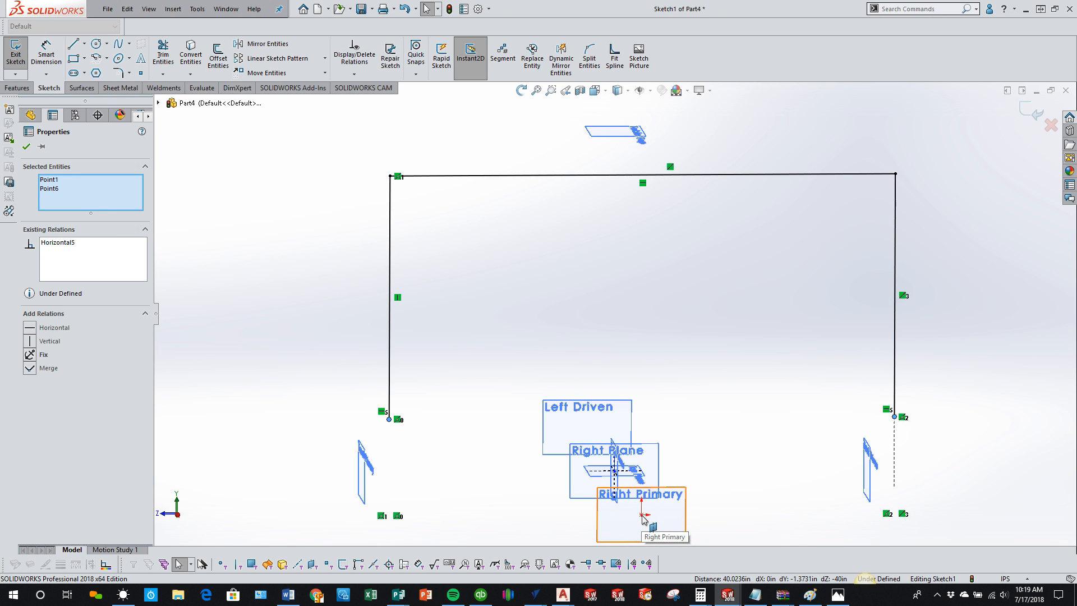
ctrl+click(614, 471)
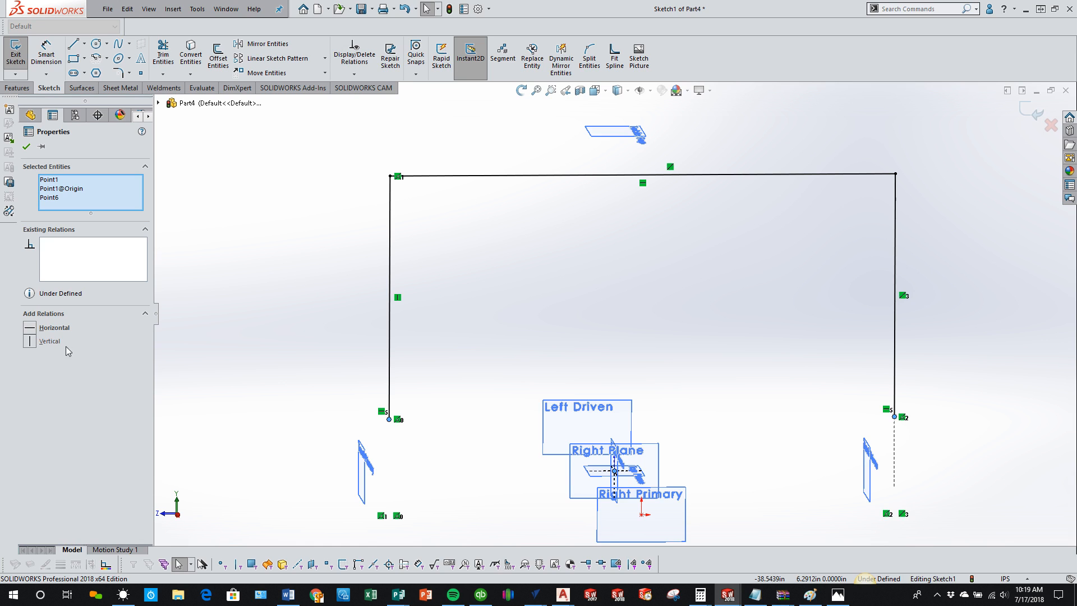
click(37, 330)
click(240, 362)
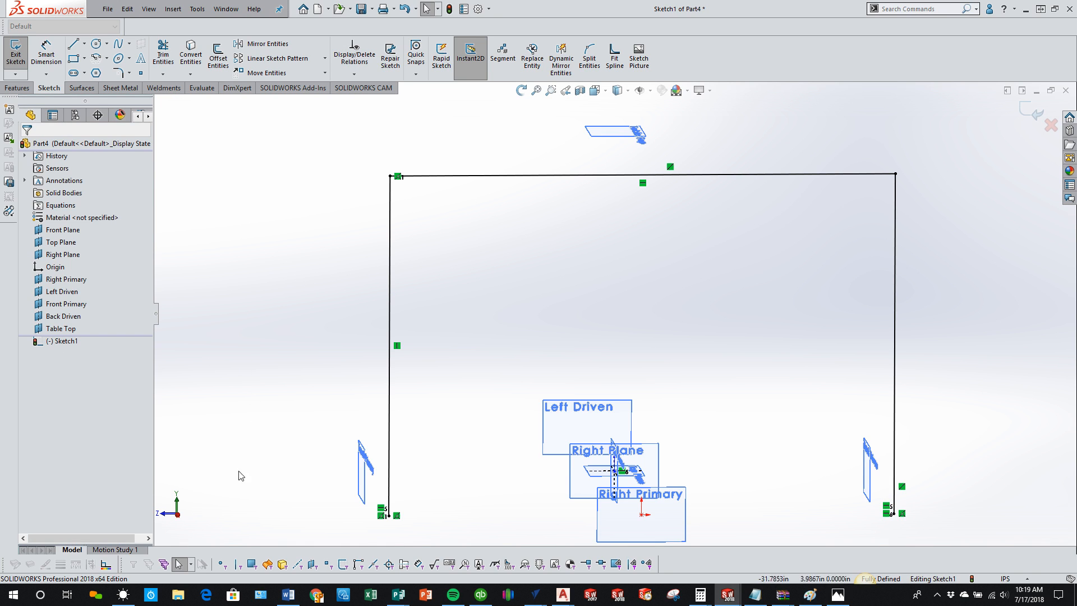
click(178, 514)
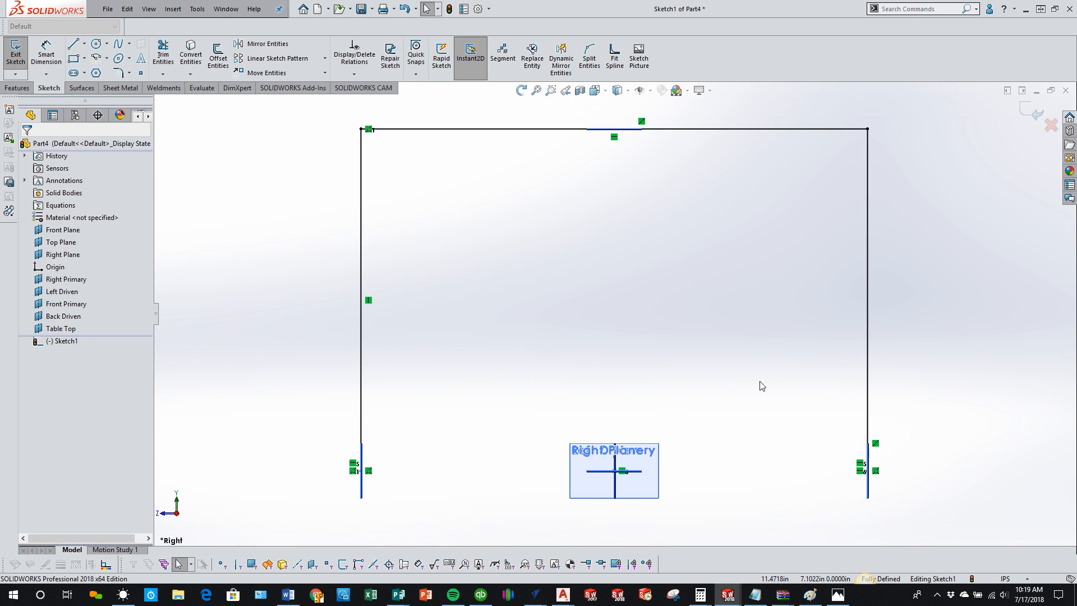
scroll(774, 392, up, 2)
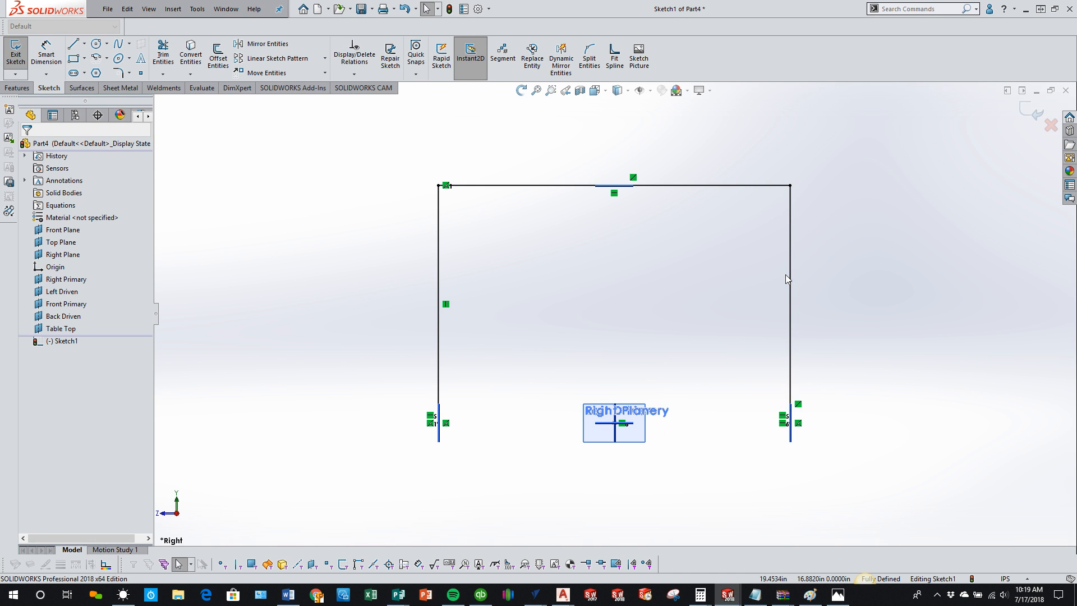
middle_drag(554, 295, 501, 415)
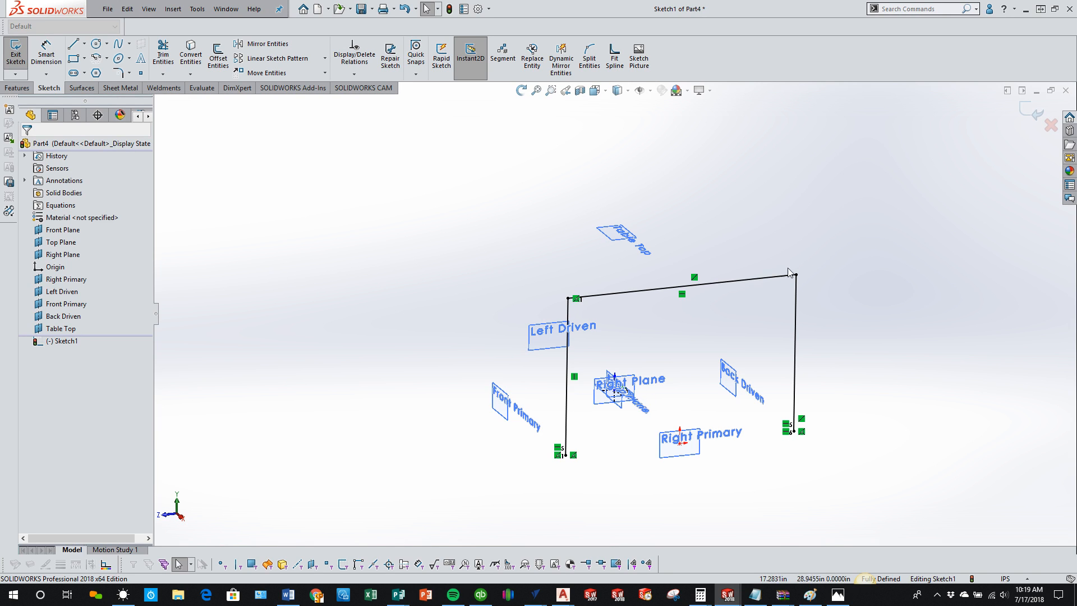
click(1032, 110)
- Hide the default Front, Top and Right planes
middle_drag(339, 406, 397, 464)
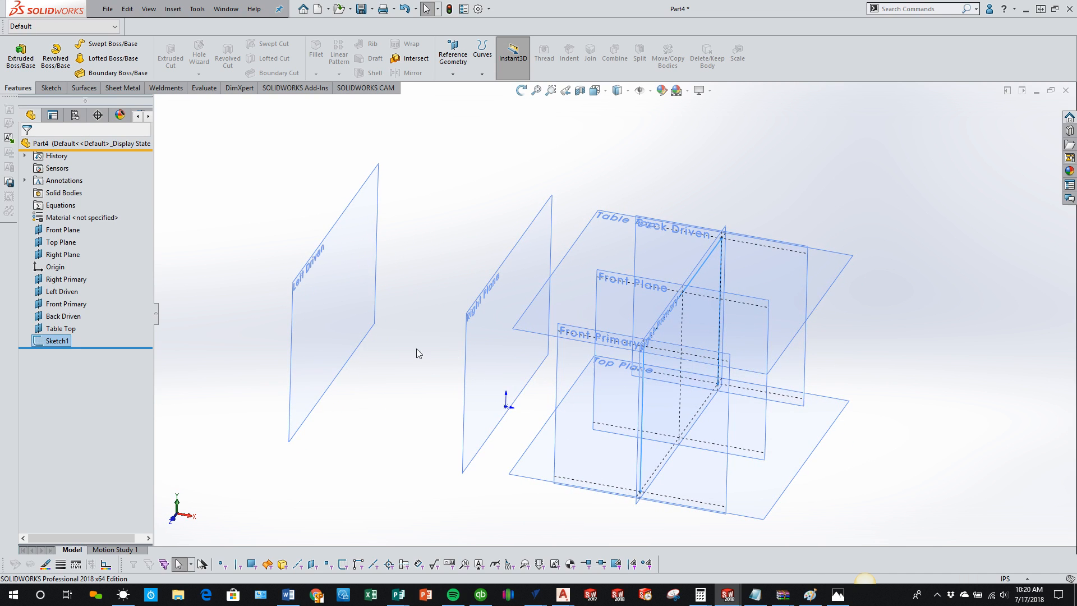
click(241, 380)
mouse_move(710, 467)
middle_down()
mouse_move(680, 402)
mouse_move(676, 431)
middle_up()
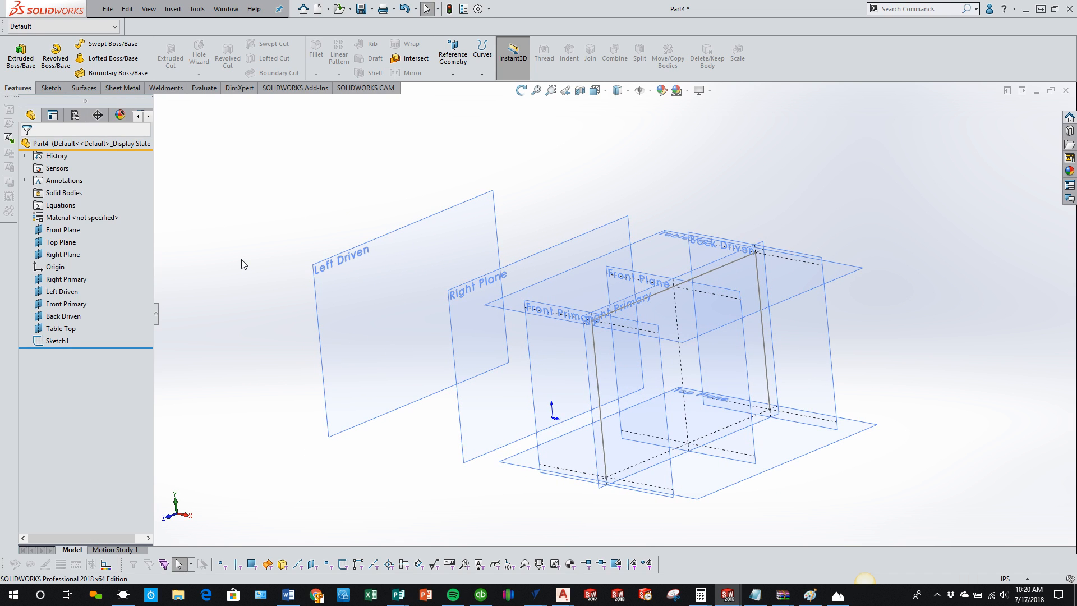
click(63, 230)
shift+click(62, 254)
right_click(62, 255)
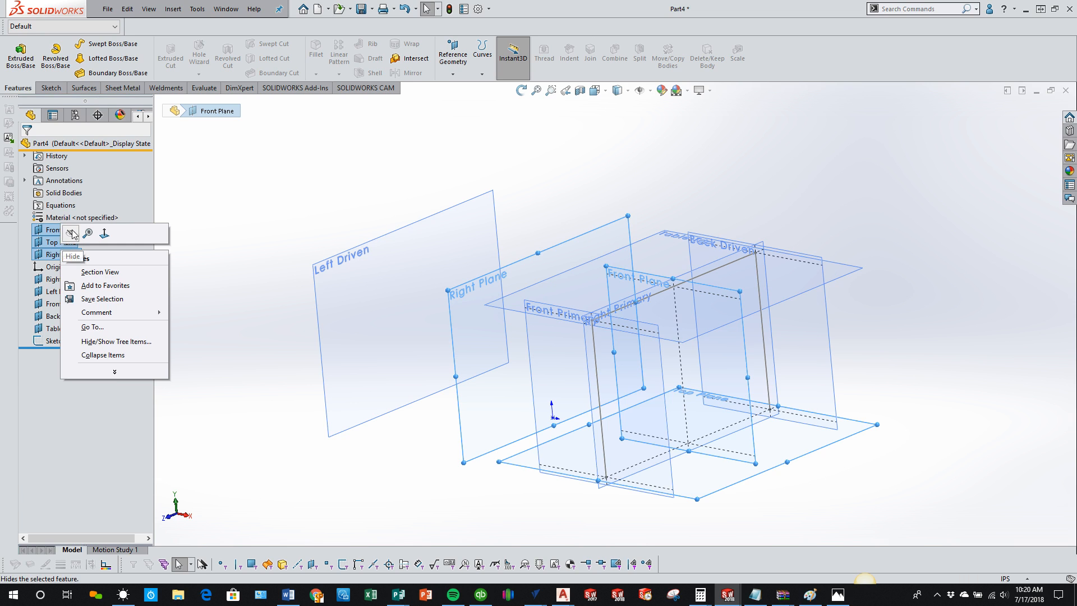
click(76, 234)
click(334, 409)
click(418, 477)
- Rename the frame sketch on the Right Primary plane as "RT Primary Sketch"
middle_drag(418, 477, 462, 517)
middle_drag(433, 432, 372, 390)
click(54, 342)
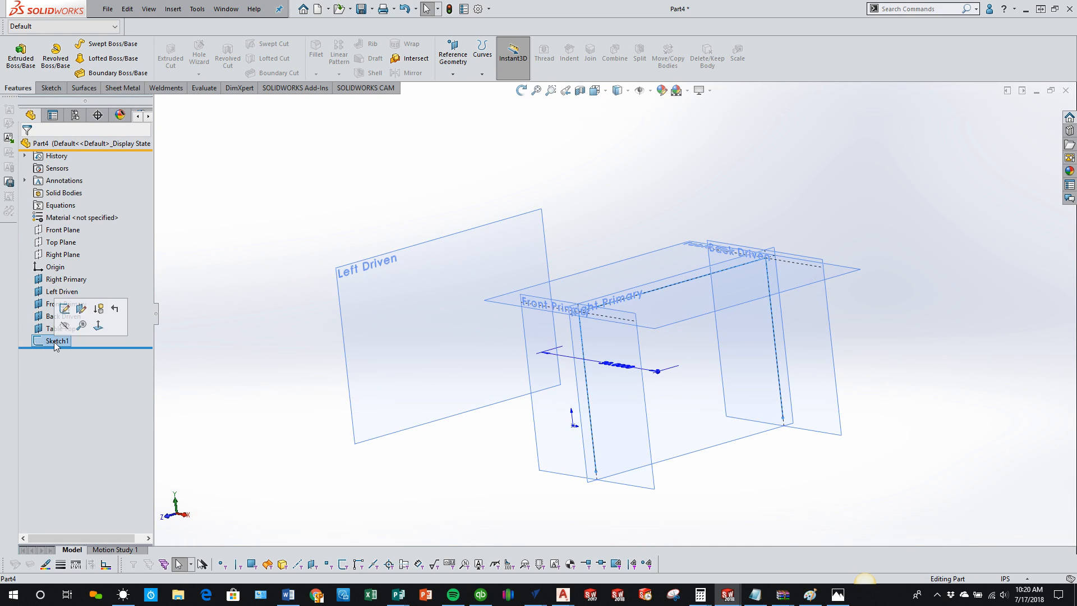
click(54, 342)
text(RTPrimary)
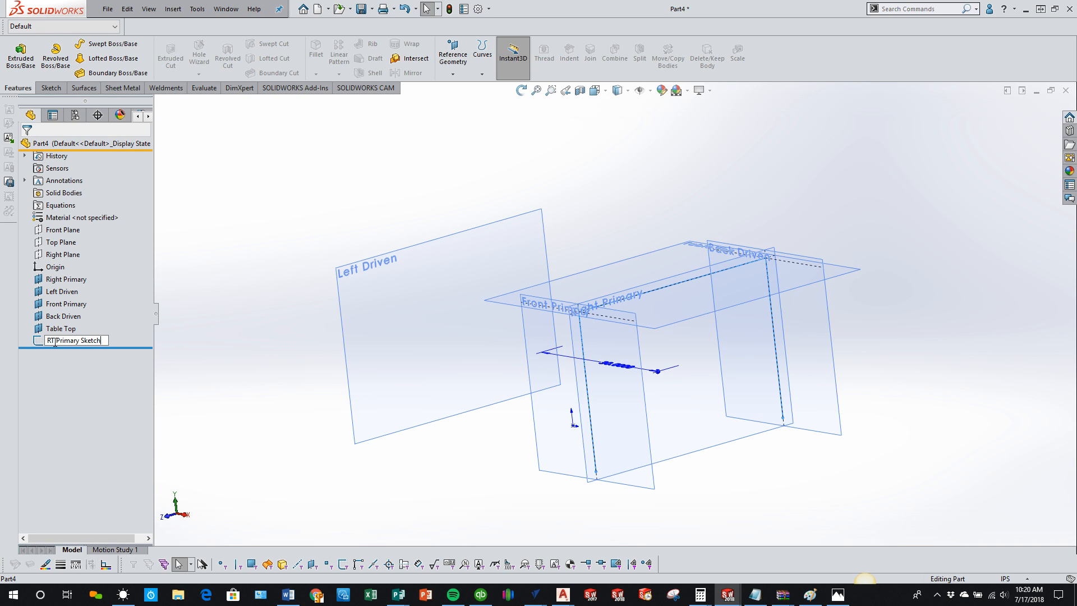
click(187, 295)
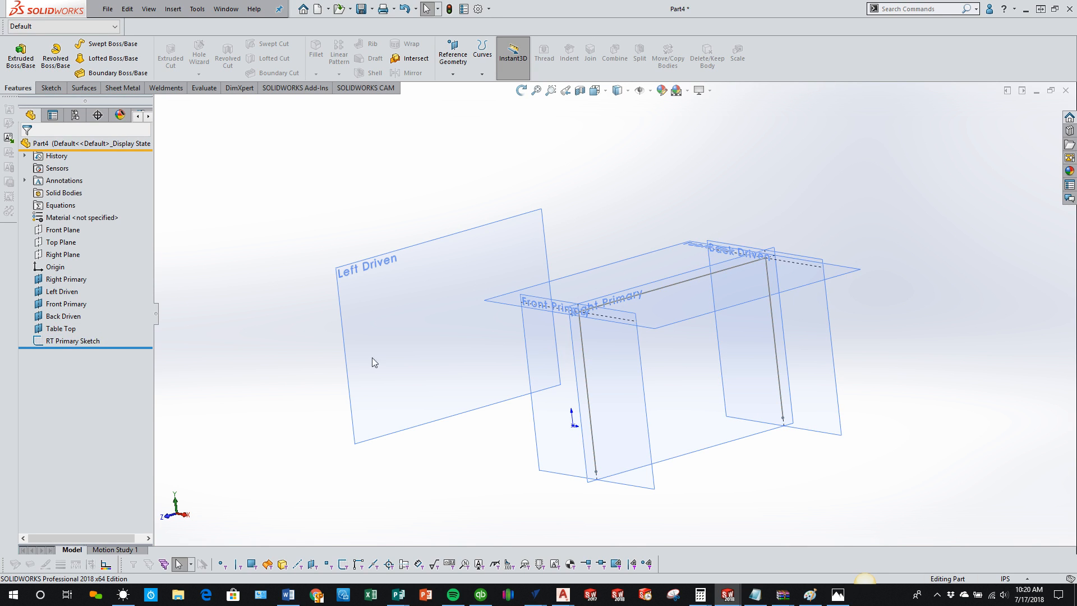
scroll(506, 346, up, 3)
middle_drag(506, 345, 514, 396)
key(Escape)
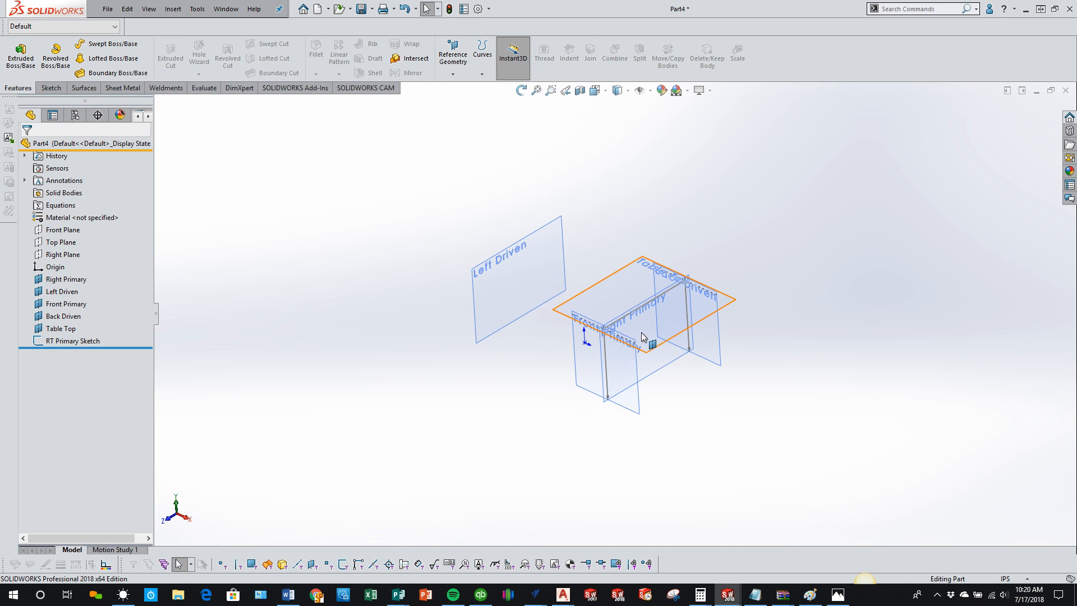
- Create a sketch on the Left Driven plane by converting the entities of RT Primary Sketch, and exit the sketch
click(507, 277)
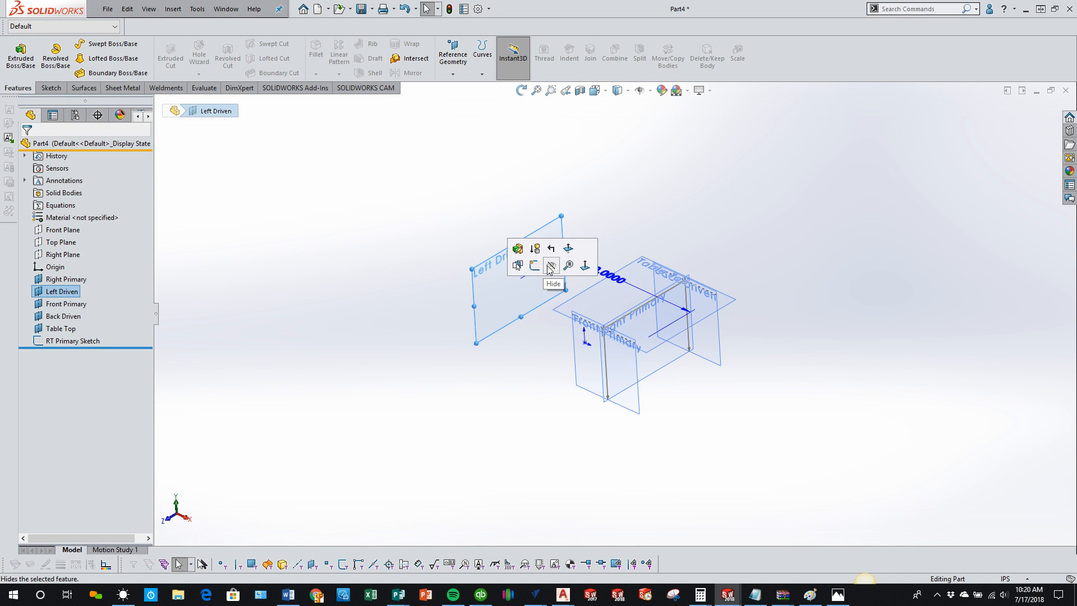
click(531, 266)
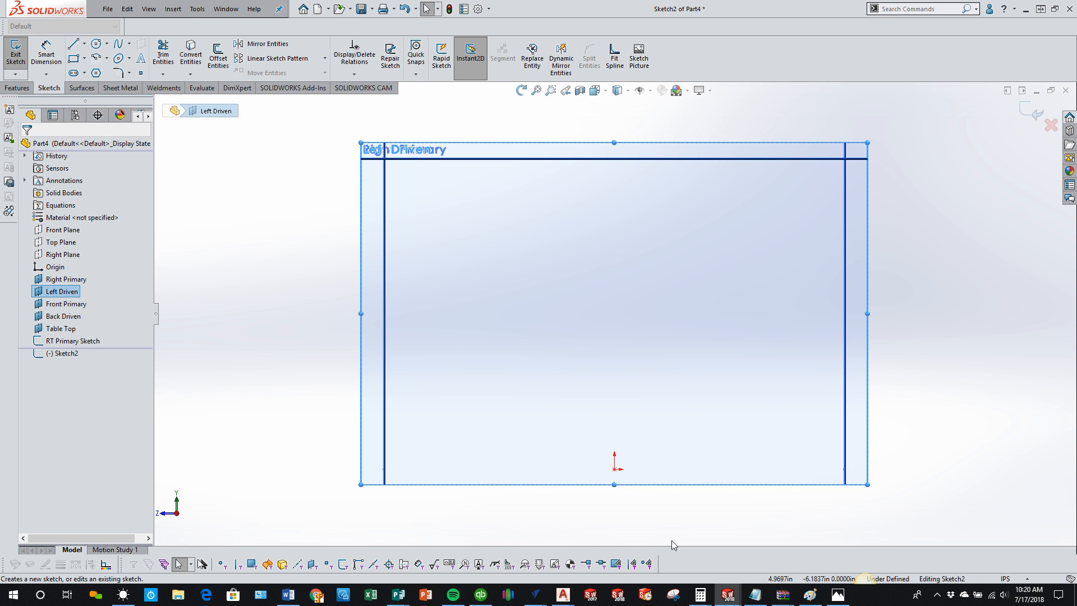
click(73, 340)
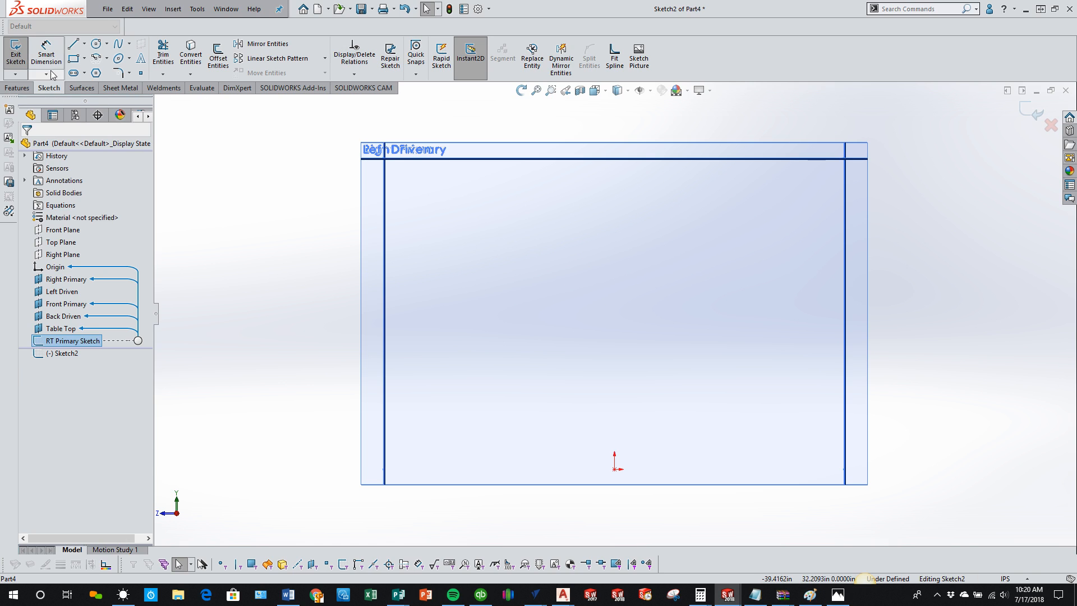
click(188, 58)
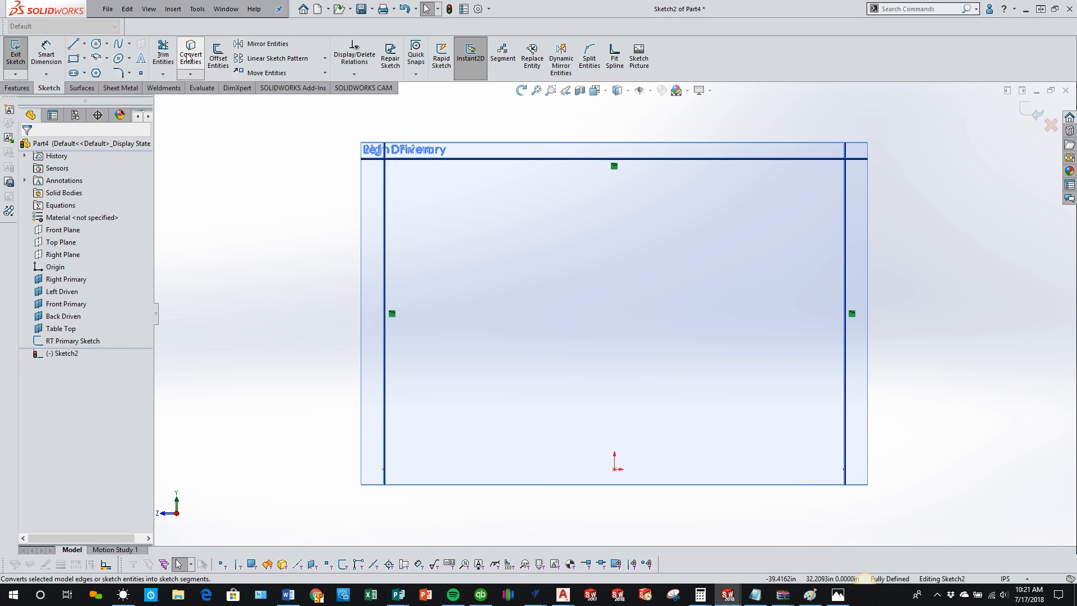
mouse_move(272, 243)
middle_down()
mouse_move(325, 305)
mouse_move(386, 338)
mouse_move(468, 332)
middle_up()
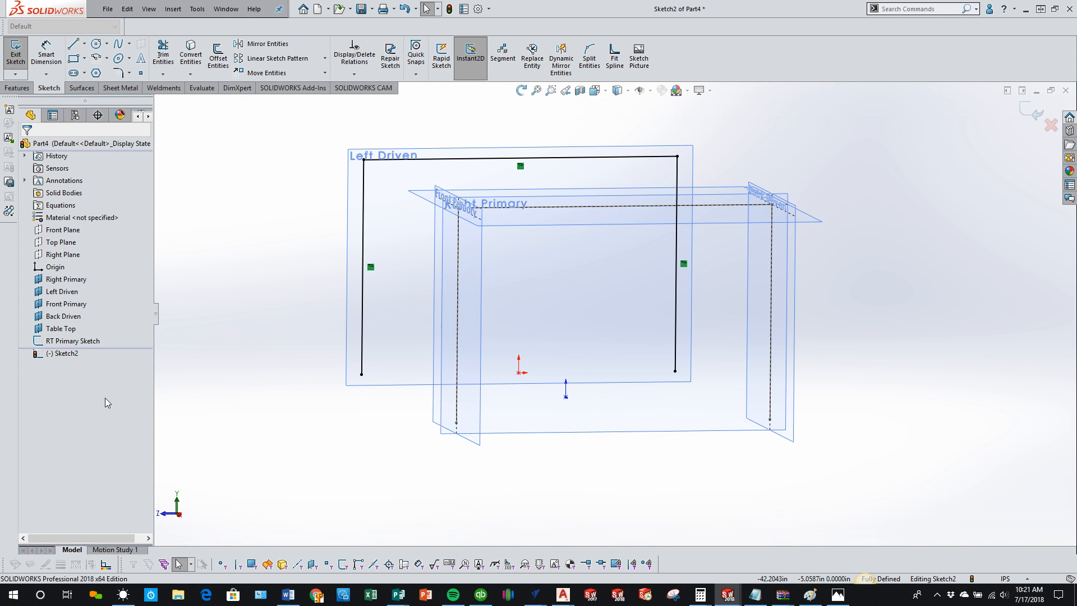
mouse_move(72, 348)
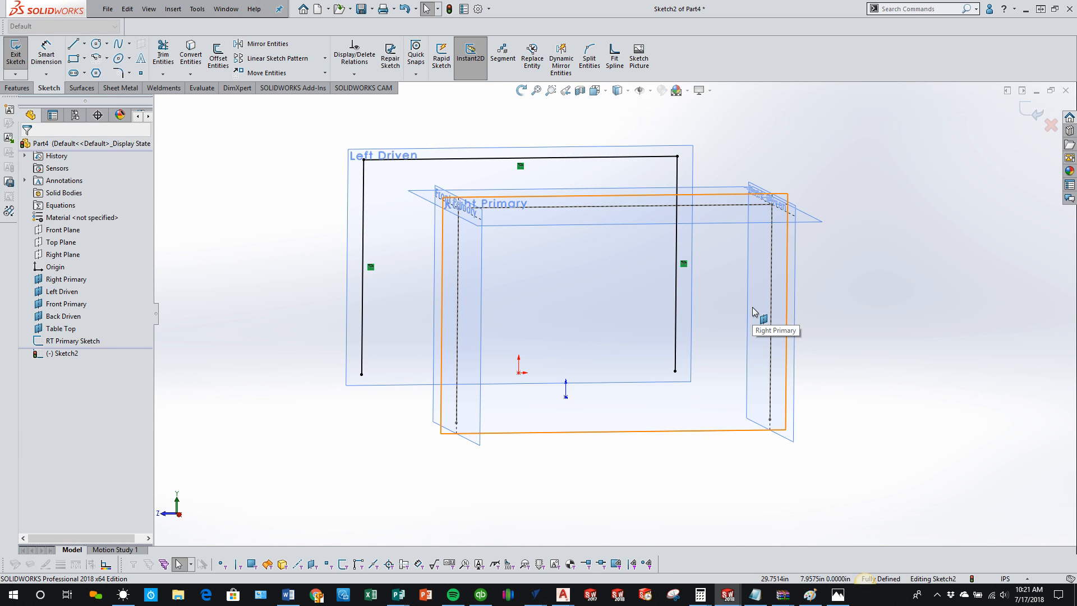
mouse_move(755, 244)
middle_down()
mouse_move(733, 240)
mouse_move(789, 226)
mouse_move(790, 242)
mouse_move(474, 309)
mouse_move(505, 305)
mouse_move(505, 324)
mouse_move(736, 234)
middle_up()
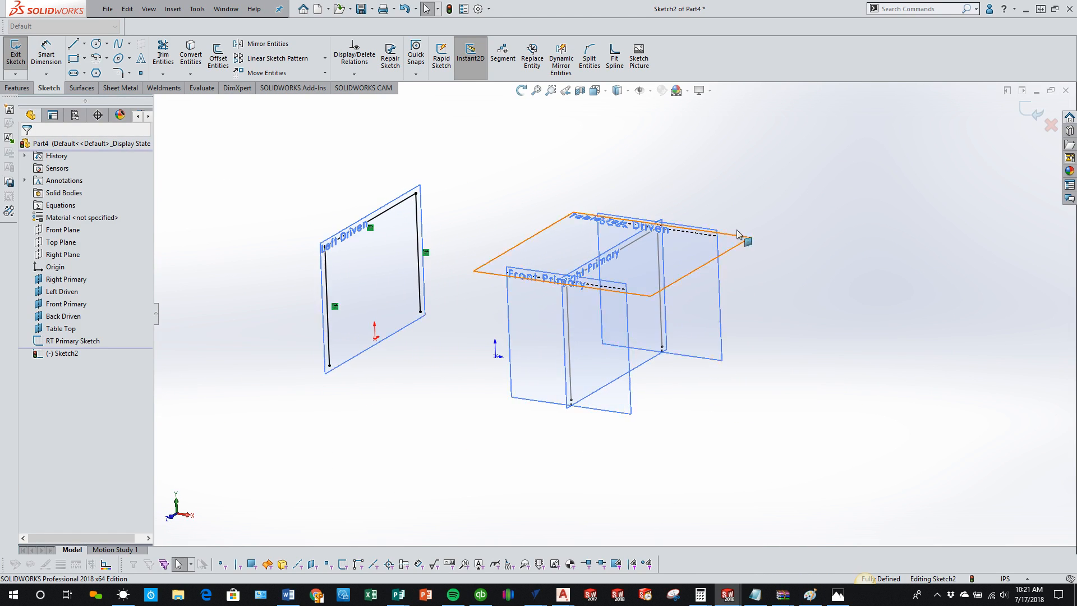
click(1021, 112)
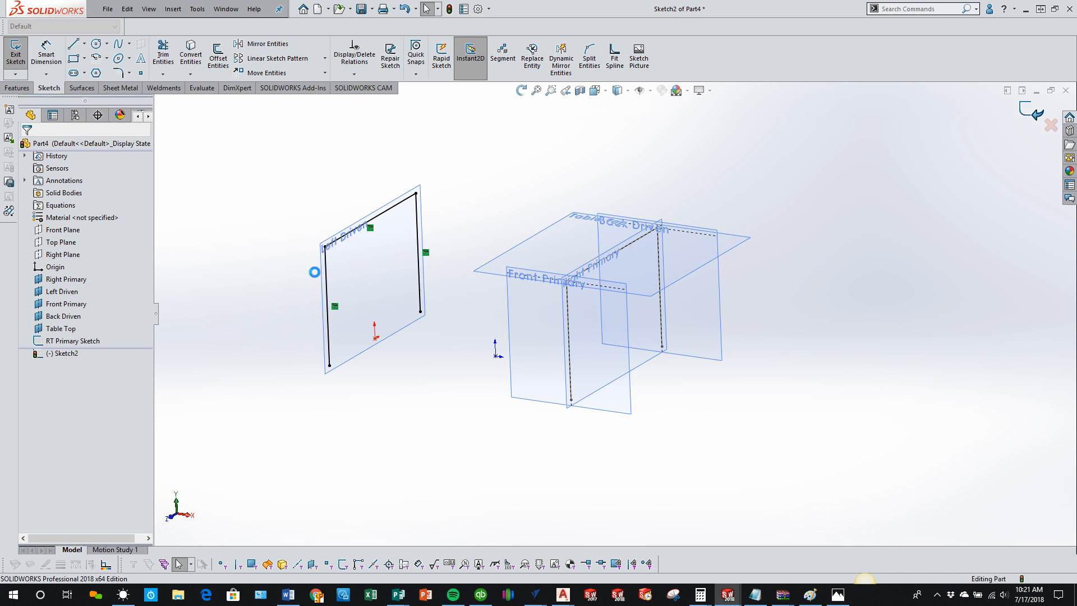
- Rename the converted sketch on the Left Driven plane as "LFT Driven Sketch"
mouse_move(257, 362)
middle_down()
mouse_move(227, 438)
mouse_move(413, 257)
mouse_move(421, 270)
mouse_move(433, 228)
mouse_move(495, 212)
mouse_move(533, 219)
mouse_move(483, 255)
mouse_move(414, 386)
middle_up()
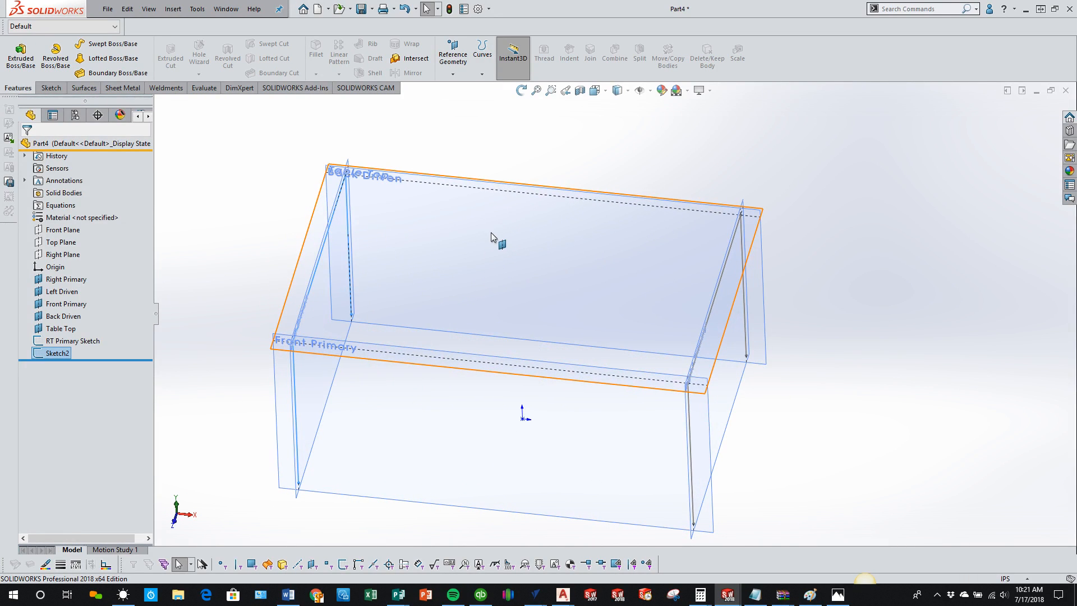
scroll(396, 416, up, 5)
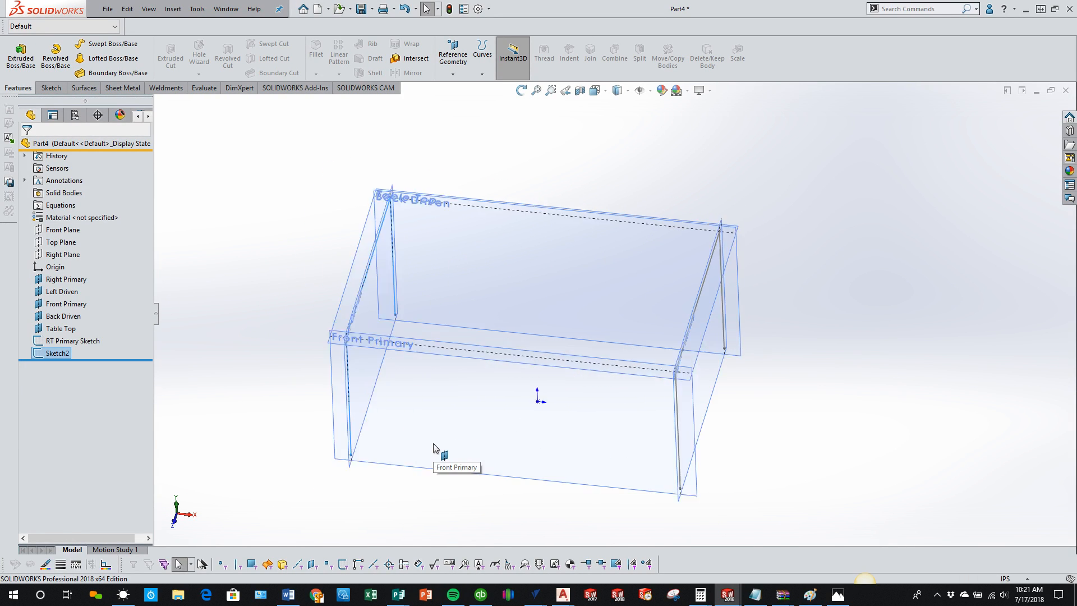
middle_drag(389, 443, 400, 400)
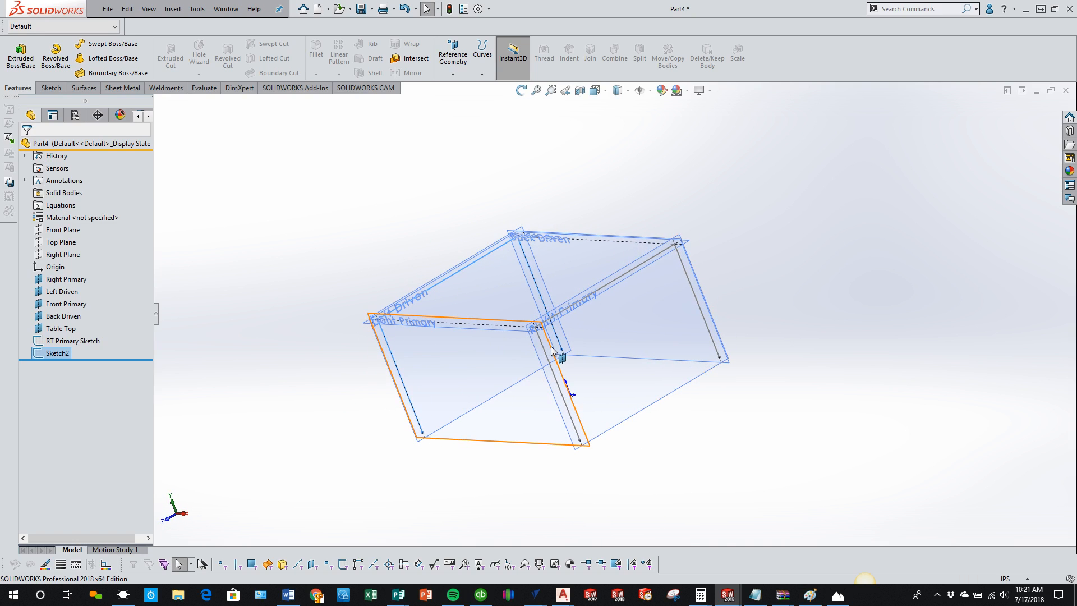
click(245, 401)
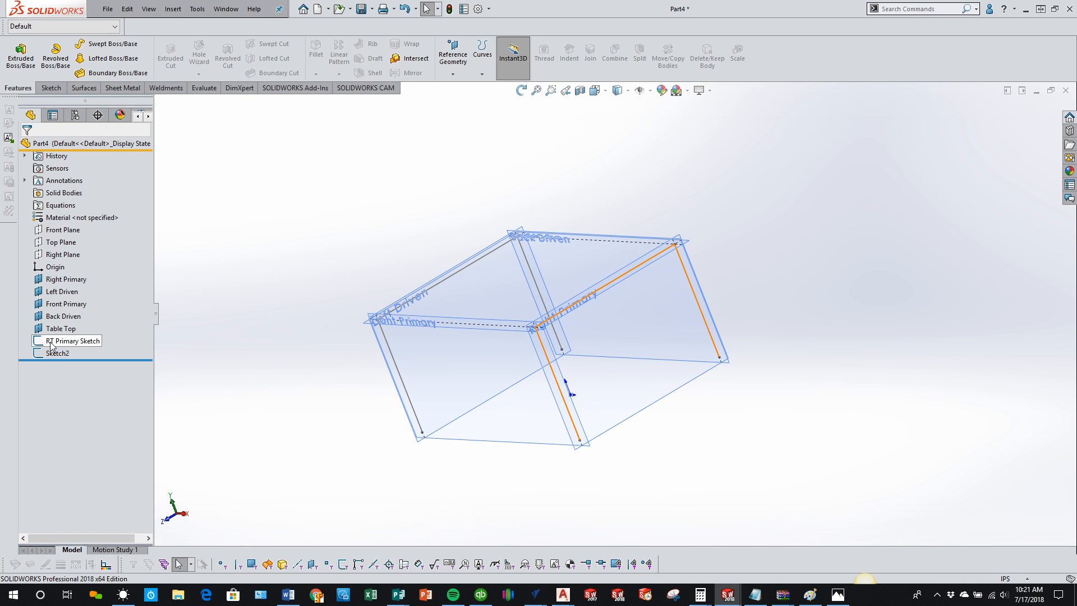
click(65, 353)
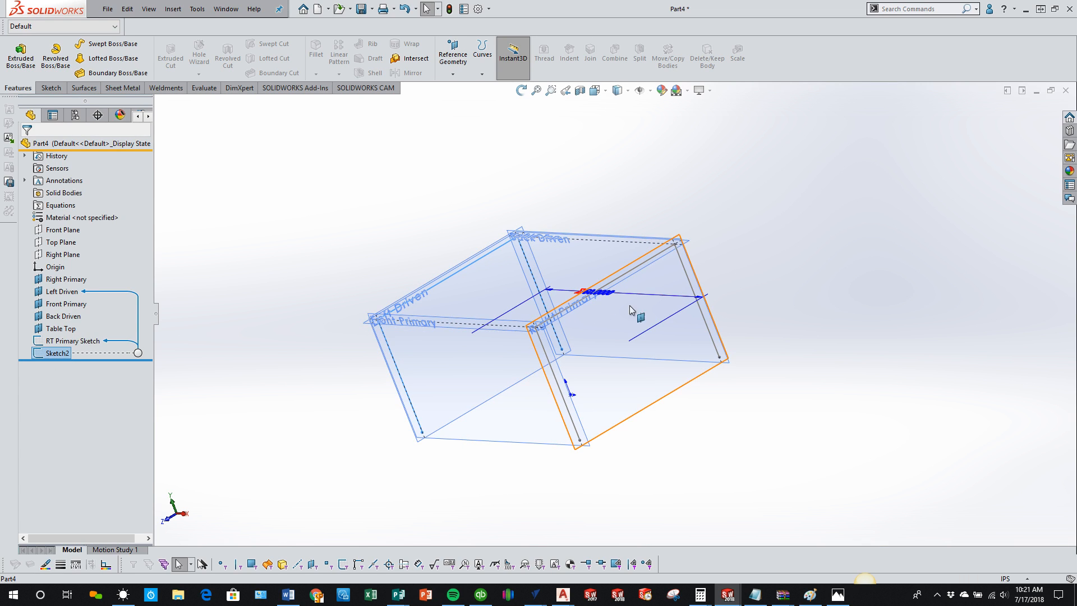
click(51, 355)
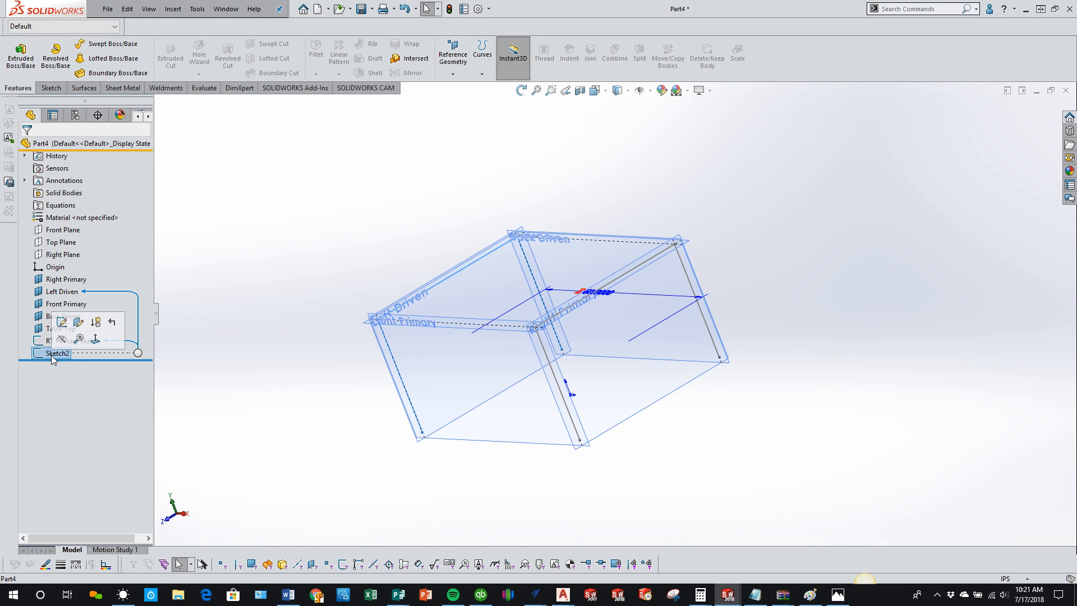
text(LFT Driven Sketch)
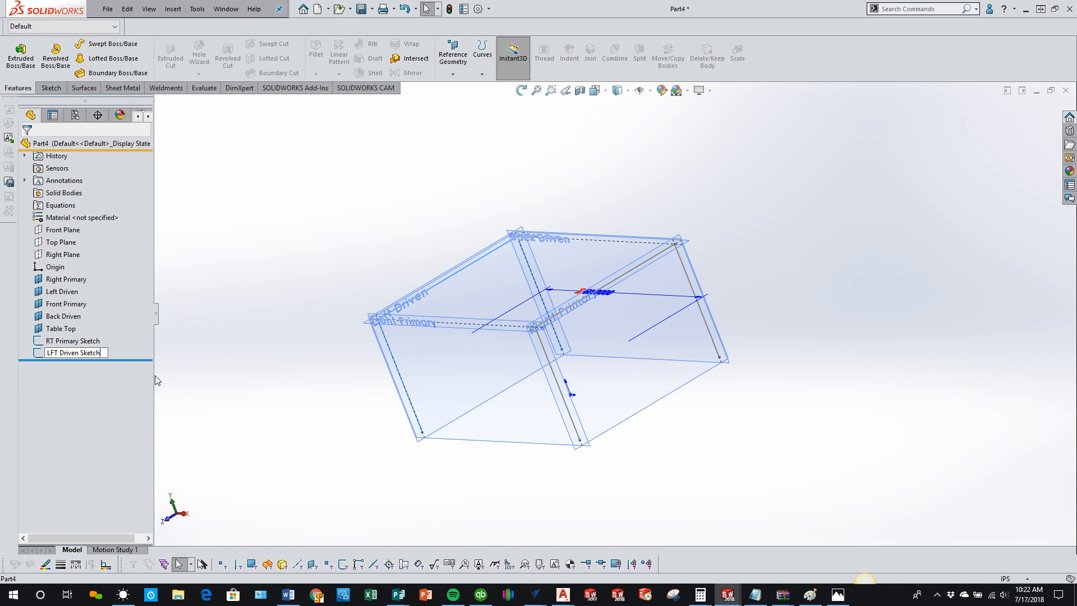
click(342, 387)
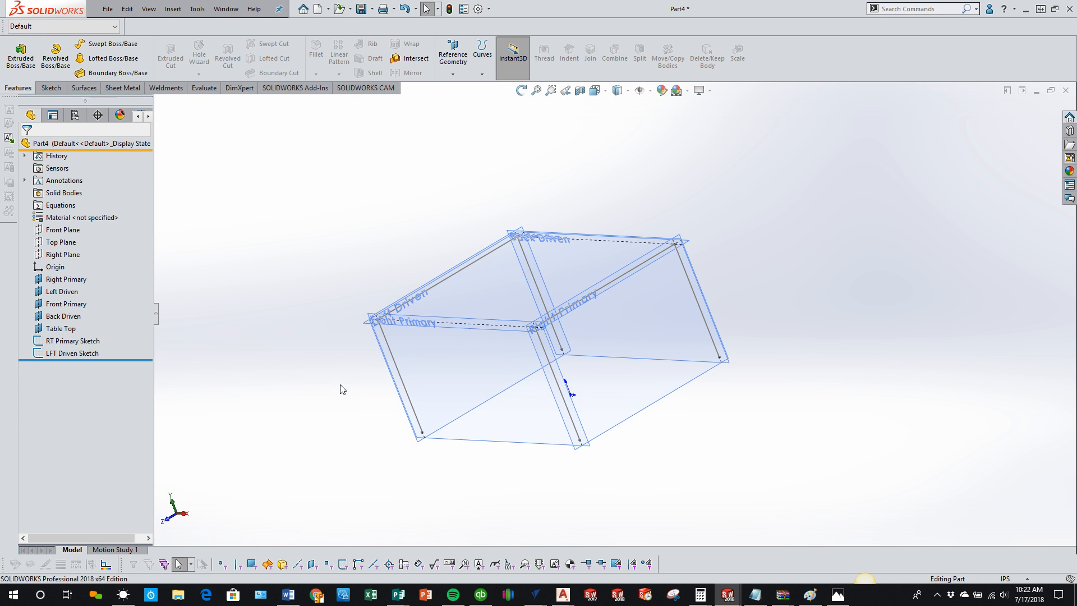
middle_drag(291, 332, 325, 346)
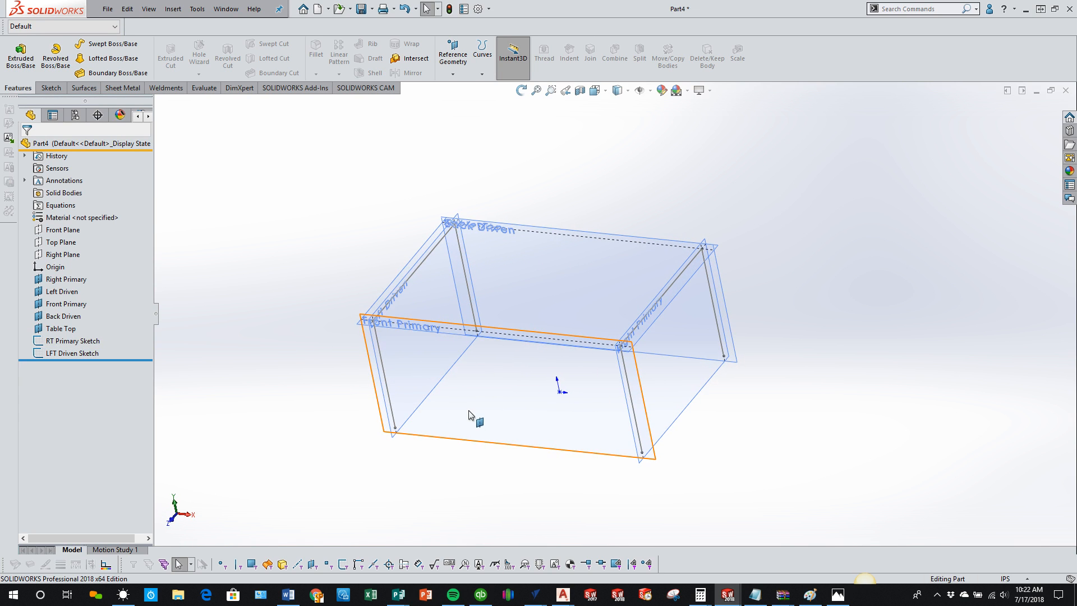
click(517, 367)
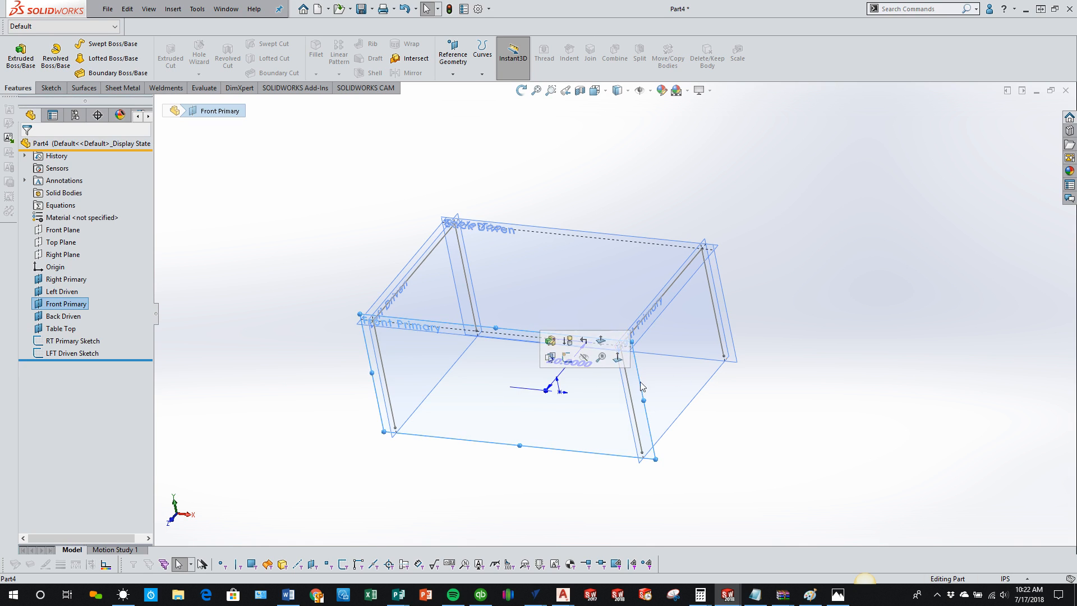
click(729, 312)
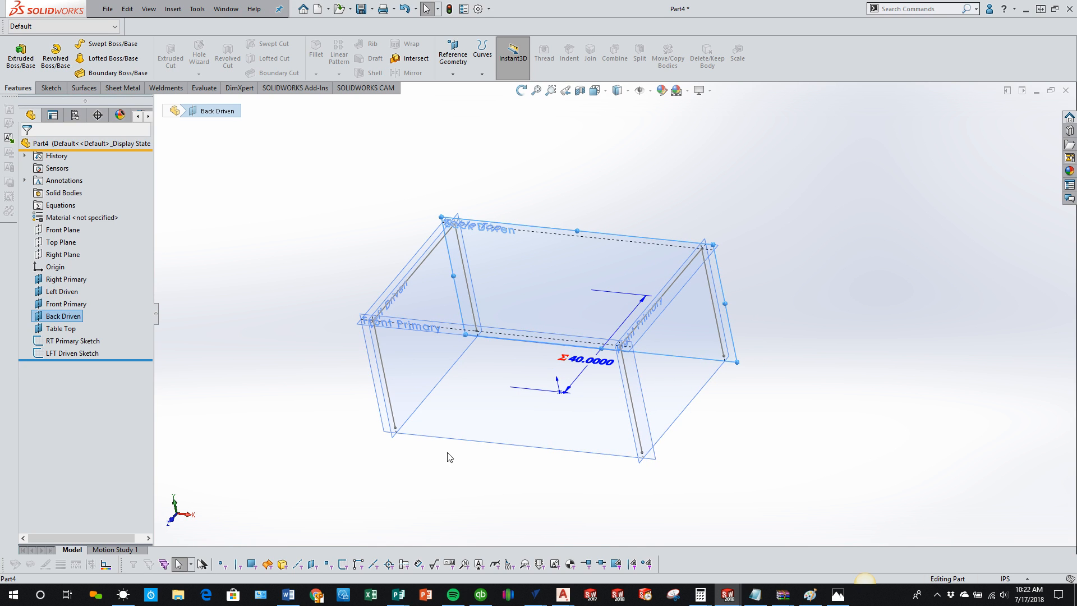
click(332, 440)
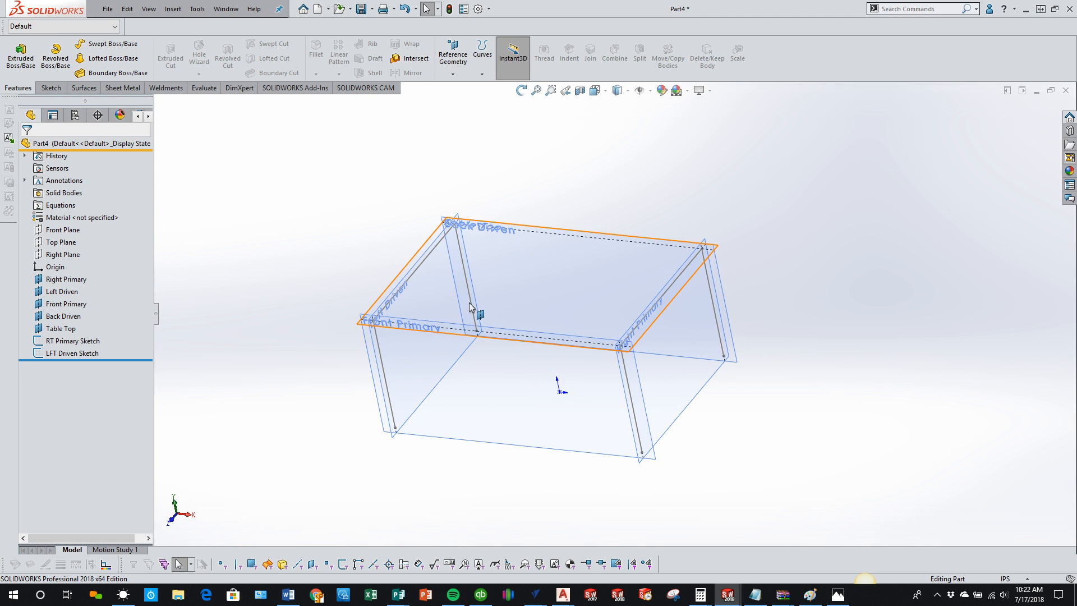
click(470, 307)
middle_drag(366, 279, 370, 348)
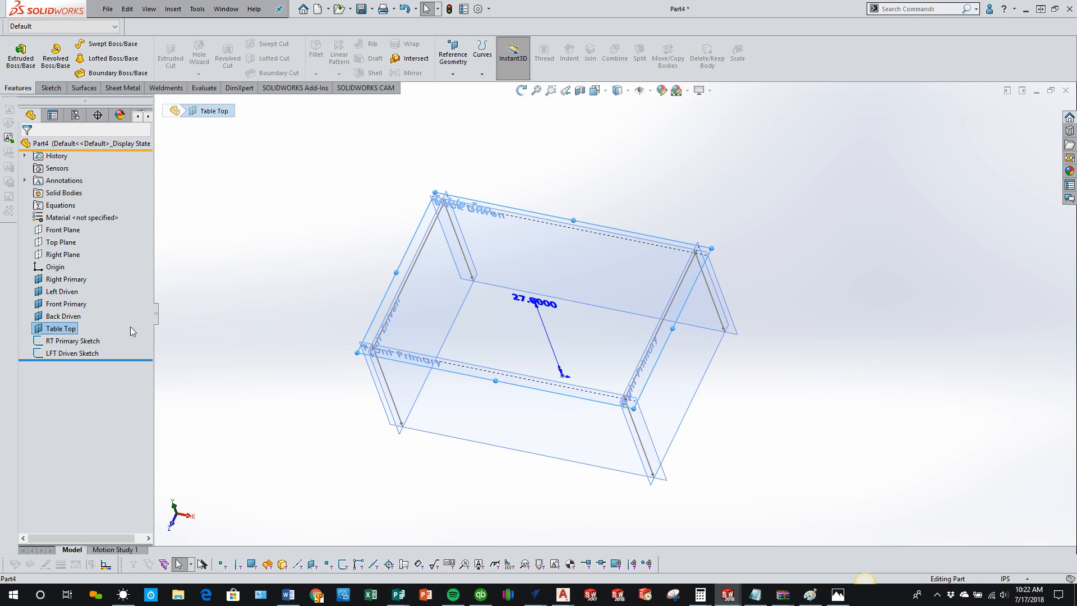
click(292, 320)
- Start a new sketch on the Table Top plane
click(56, 88)
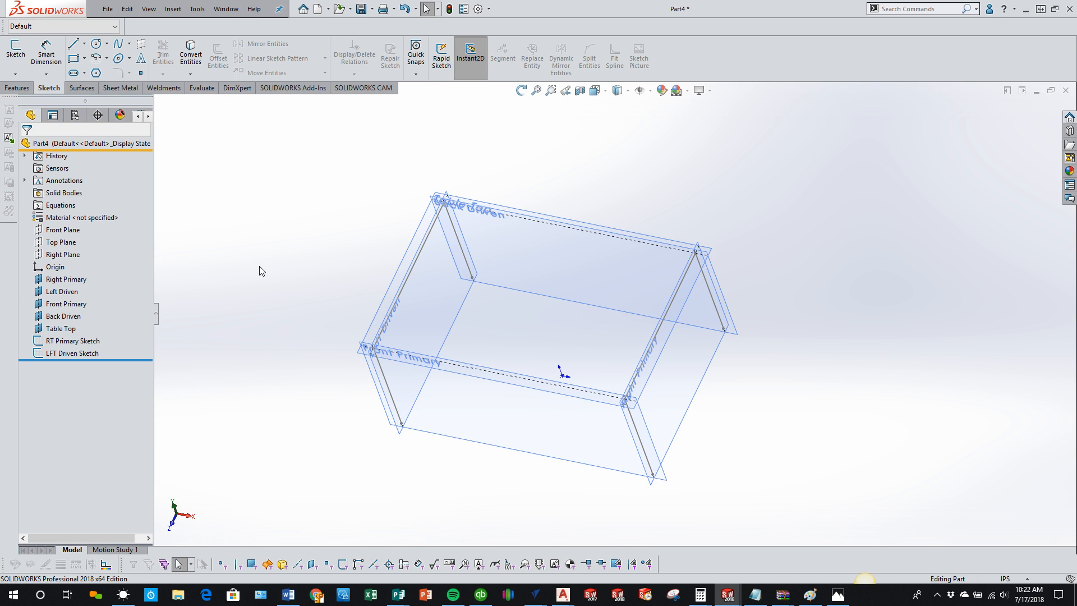
click(497, 335)
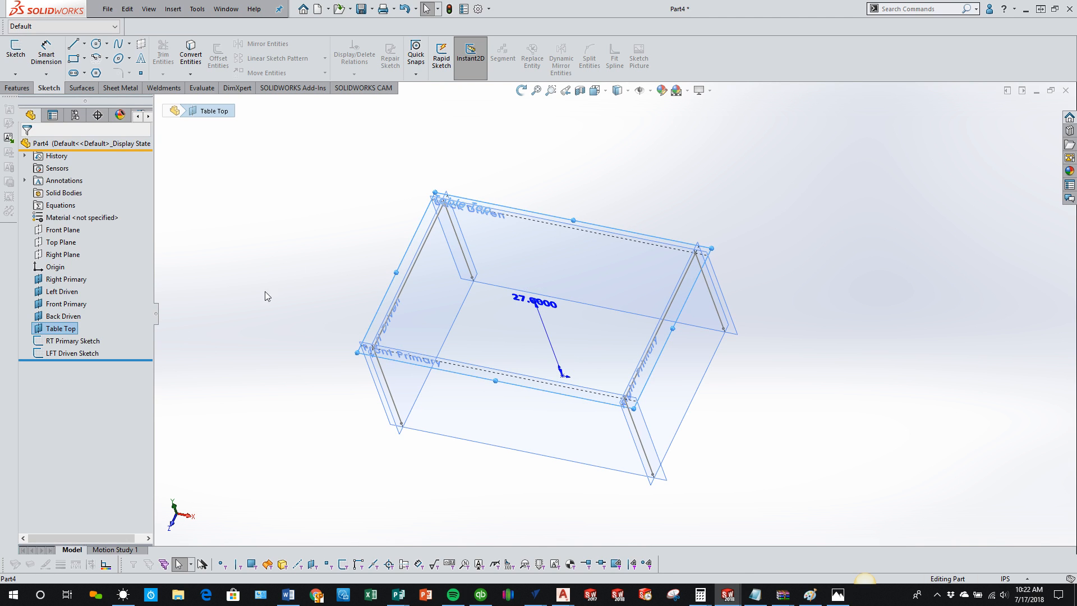
click(442, 291)
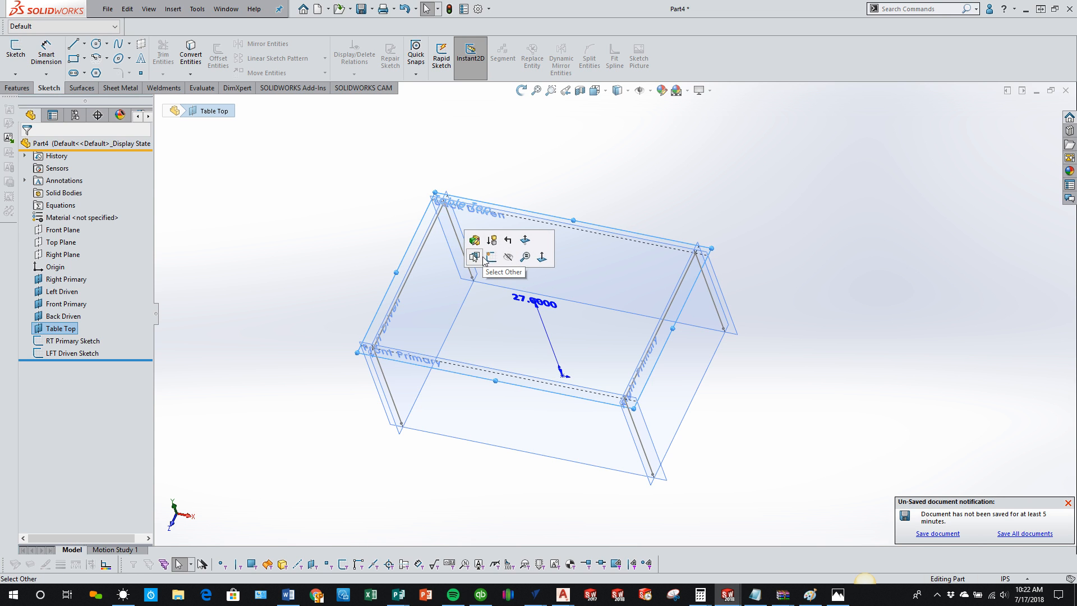
click(491, 256)
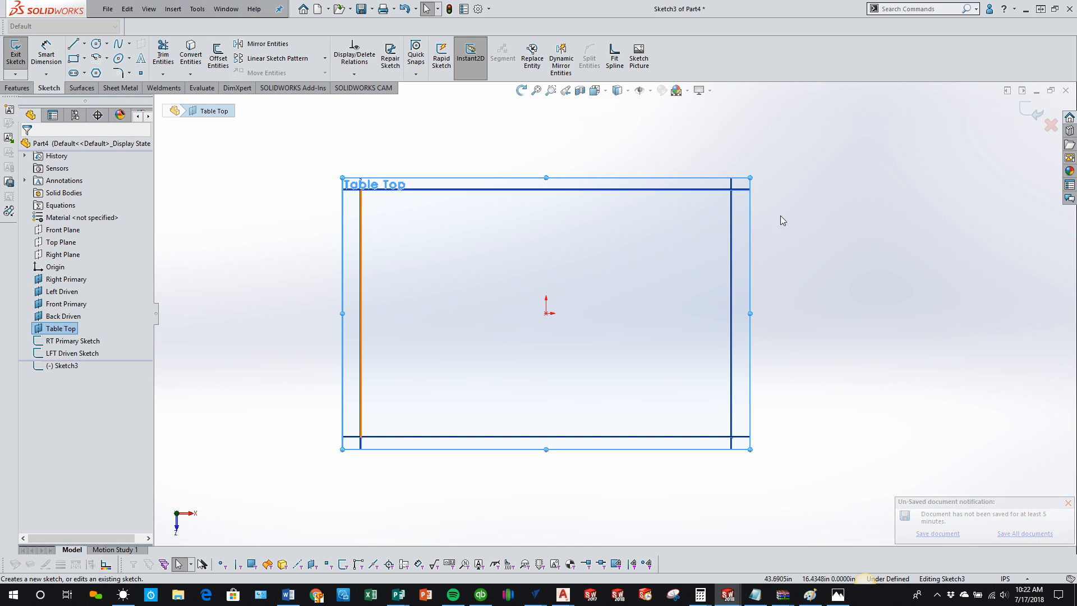
- Draw a horizontal line along the back of the table, joining the rear upper corners of the left and right frame sketches
click(73, 43)
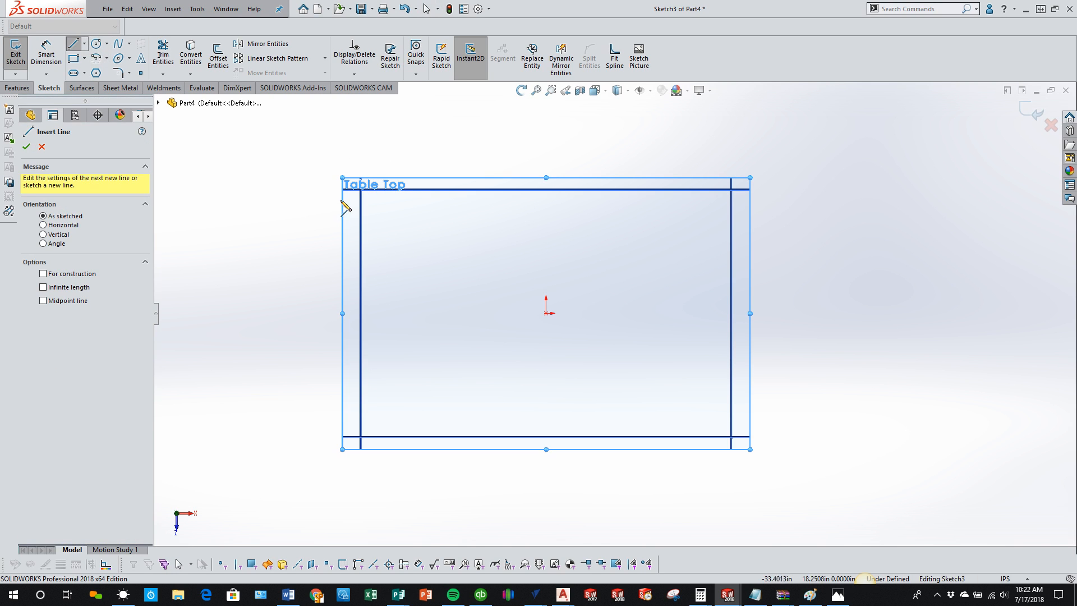
middle_drag(361, 189, 339, 102)
scroll(393, 208, down, 6)
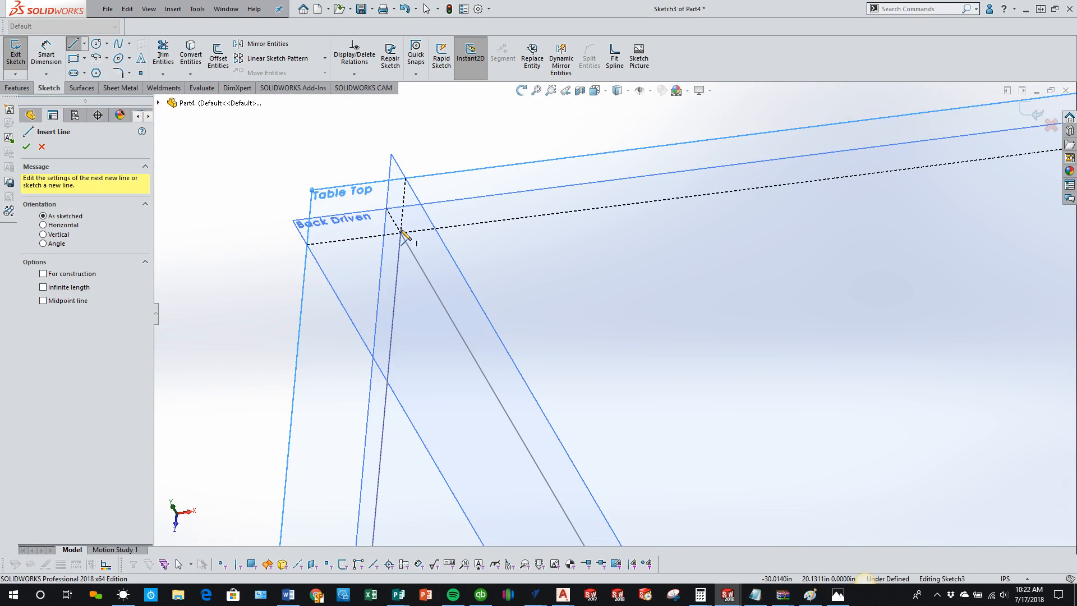
click(400, 232)
scroll(746, 274, up, 5)
scroll(785, 281, up, 3)
scroll(978, 258, down, 6)
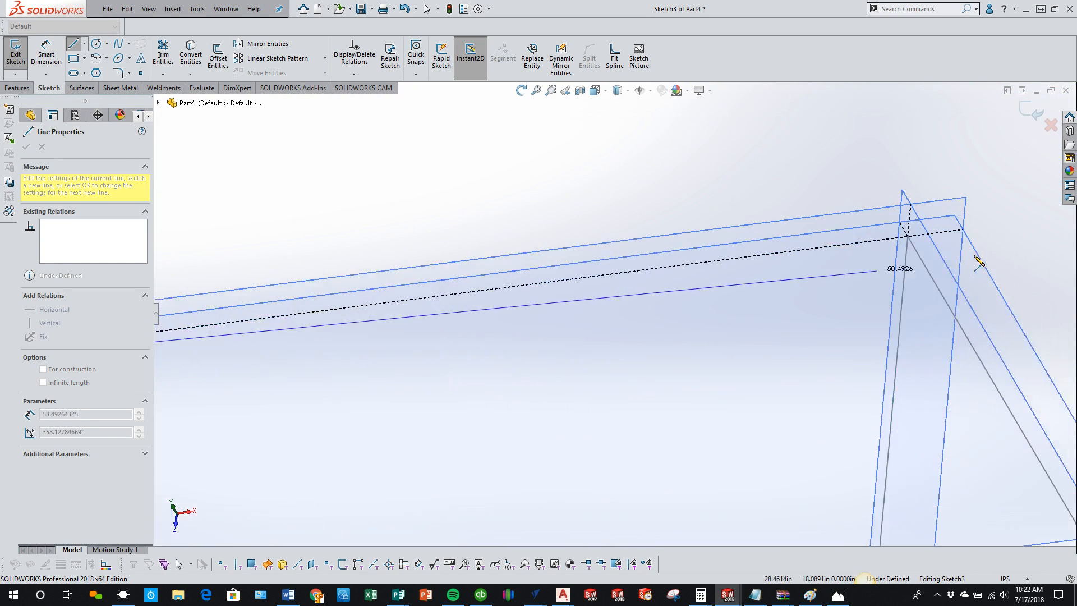
click(869, 253)
scroll(644, 433, up, 6)
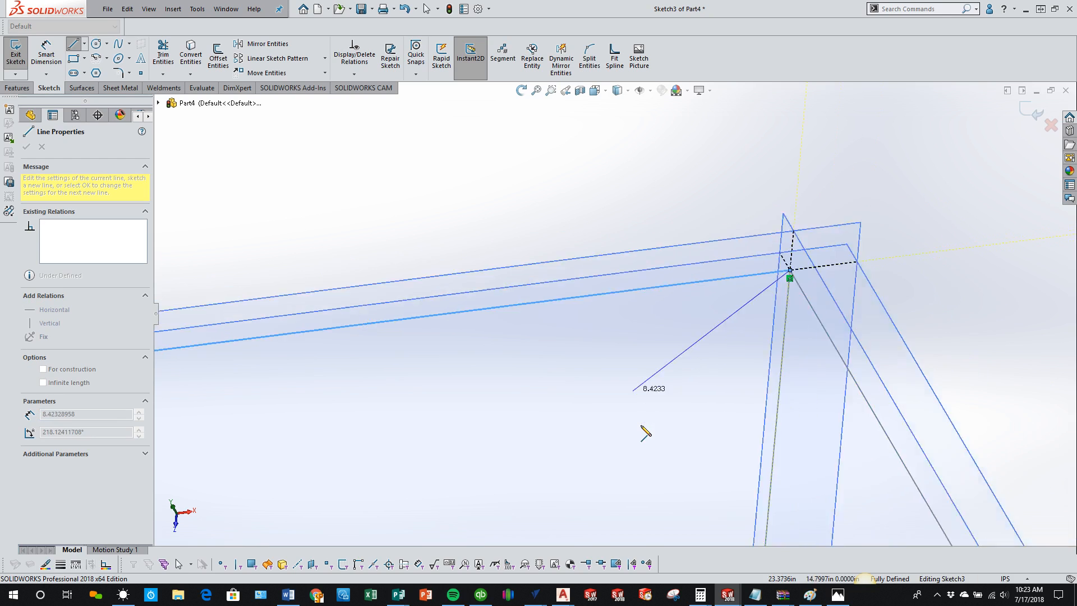
key(Escape)
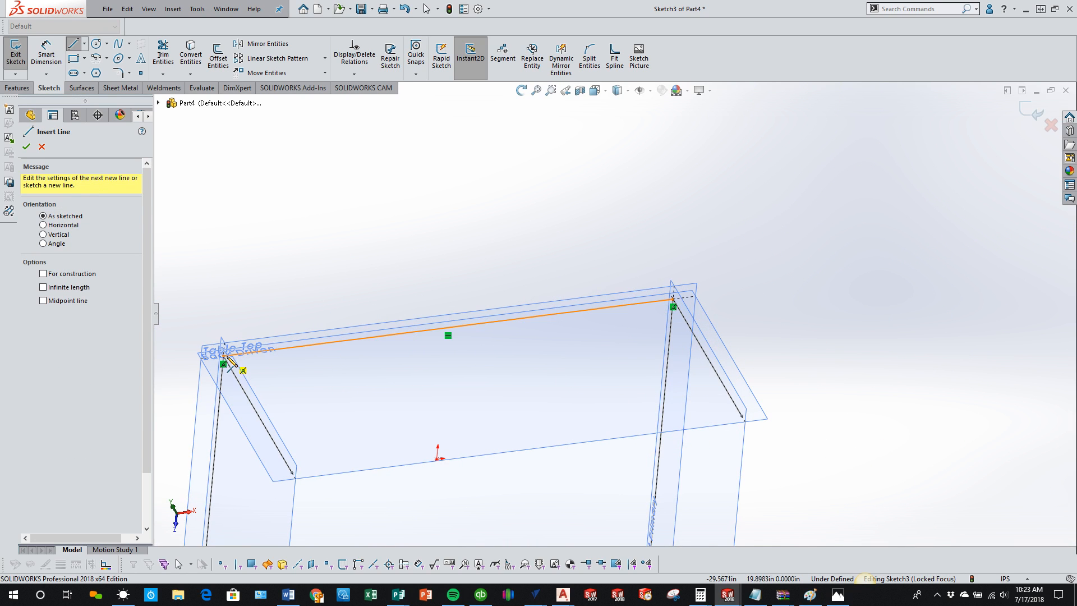
- Draw a horizontal line along the front of the table between the front upper corners of both side frame sketches, and end the Line tool
scroll(713, 383, up, 3)
mouse_move(550, 401)
middle_down()
mouse_move(529, 450)
mouse_move(520, 551)
mouse_move(549, 497)
mouse_move(560, 276)
mouse_move(470, 364)
middle_up()
scroll(470, 364, down, 5)
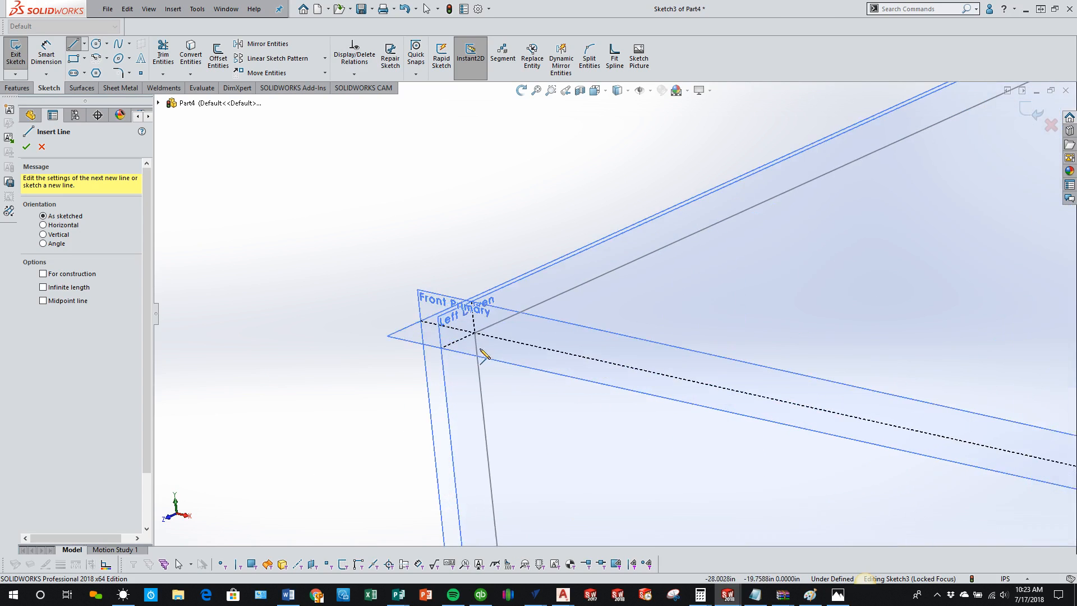
click(464, 307)
scroll(709, 385, up, 5)
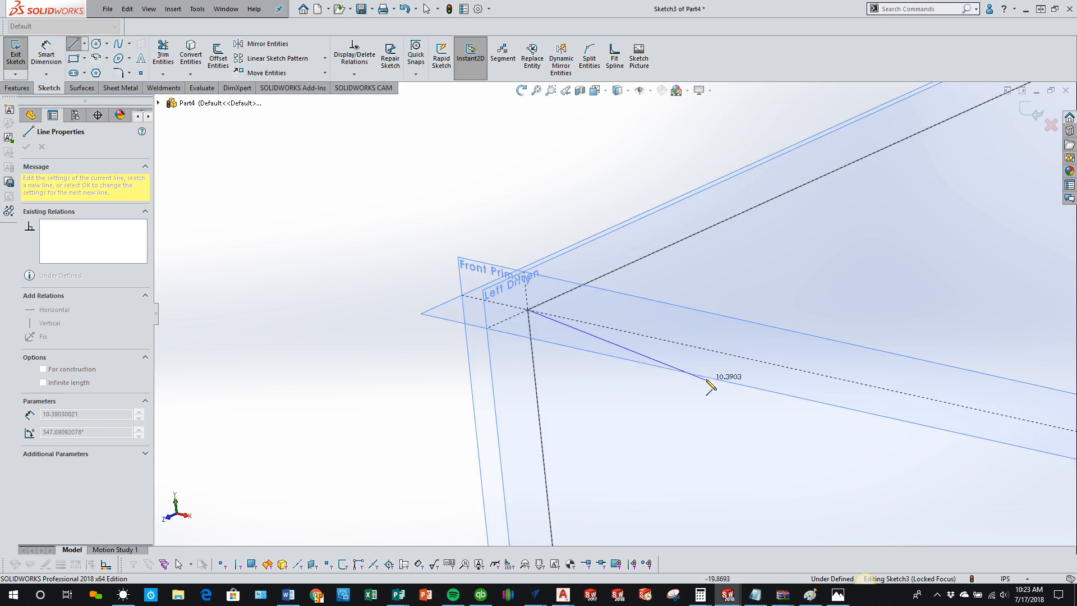
scroll(834, 373, down, 5)
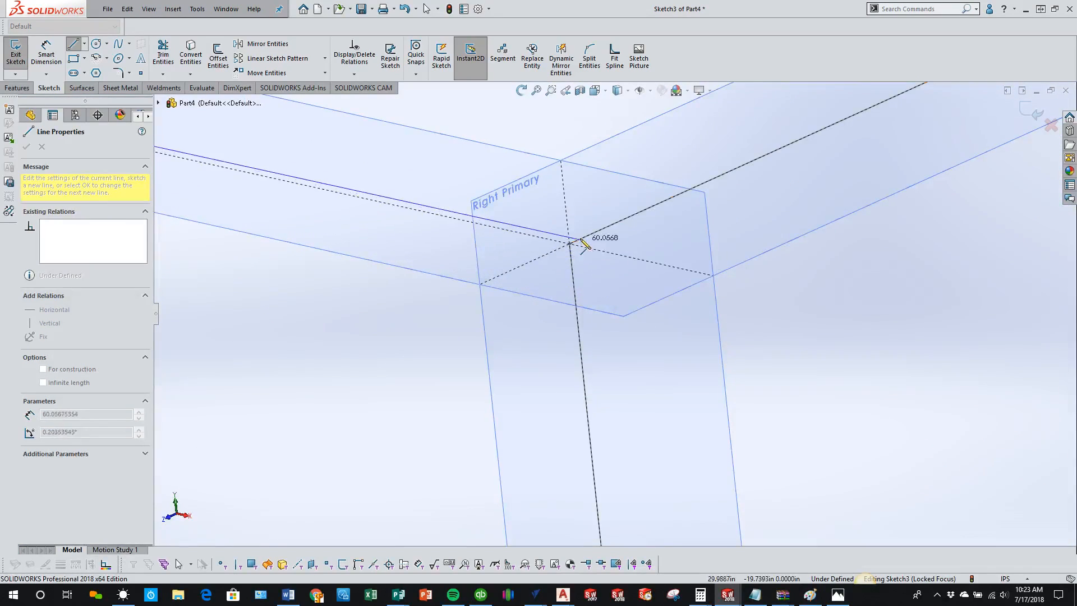
click(571, 244)
scroll(586, 290, up, 3)
right_click(636, 388)
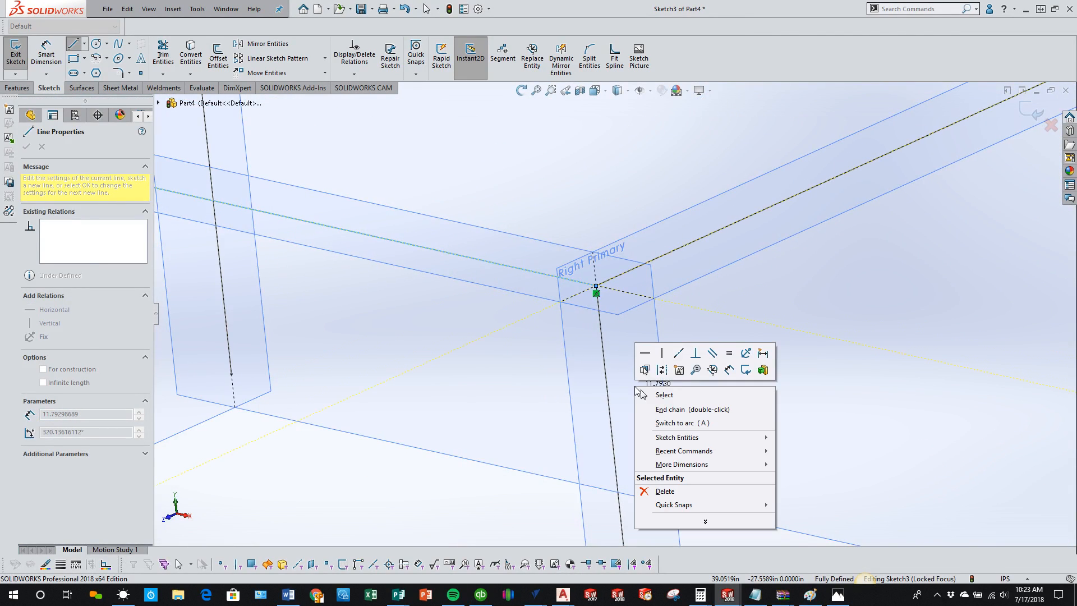
click(659, 394)
scroll(594, 397, up, 6)
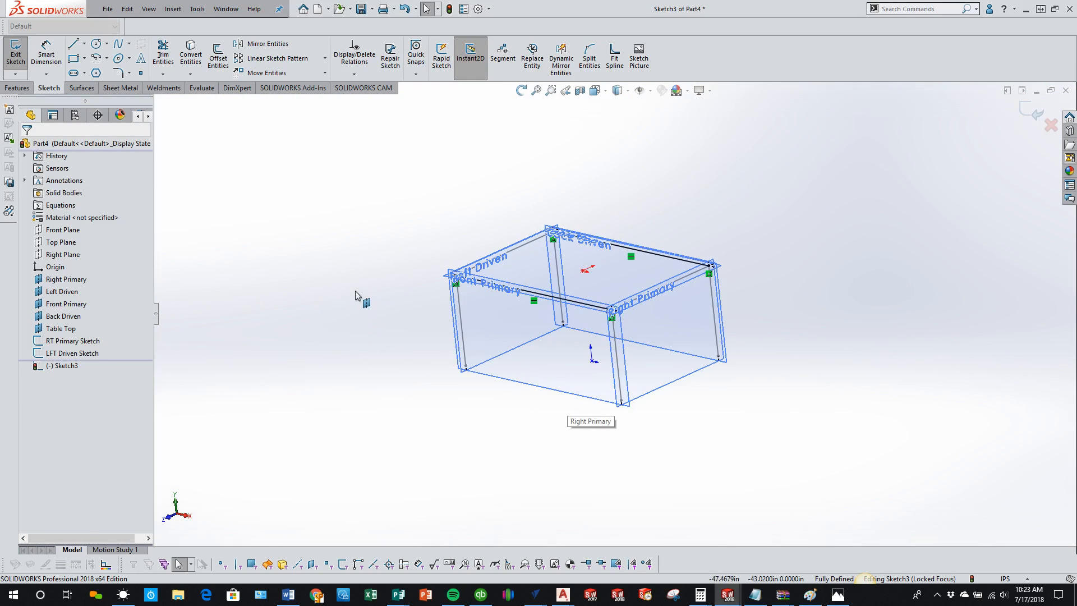
- Close the table-top sketch and hide all reference planes so only the sketch framework is displayed
middle_drag(361, 301, 366, 356)
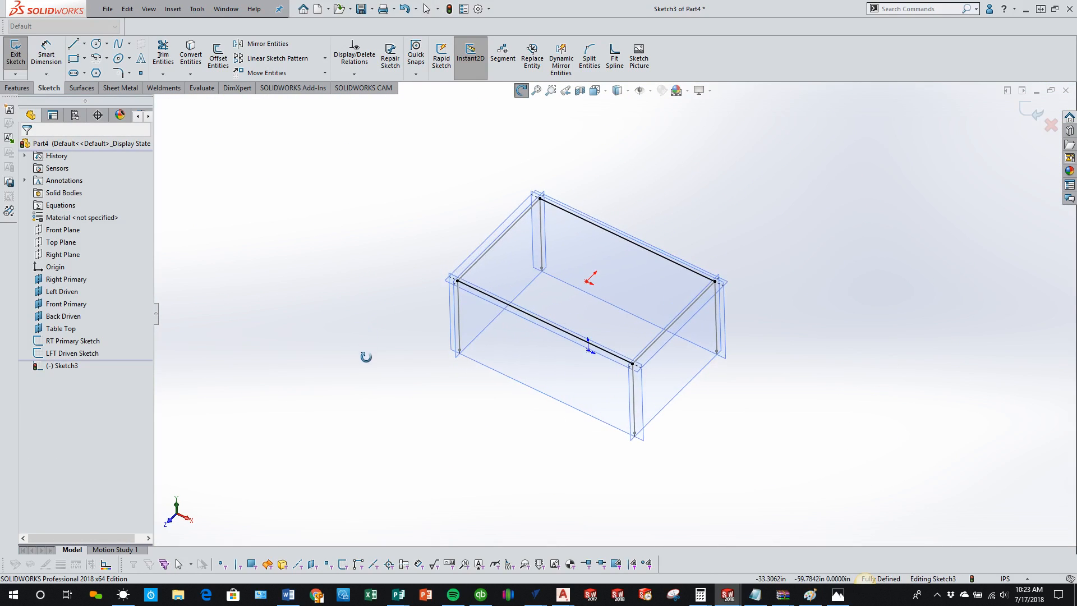
click(1024, 117)
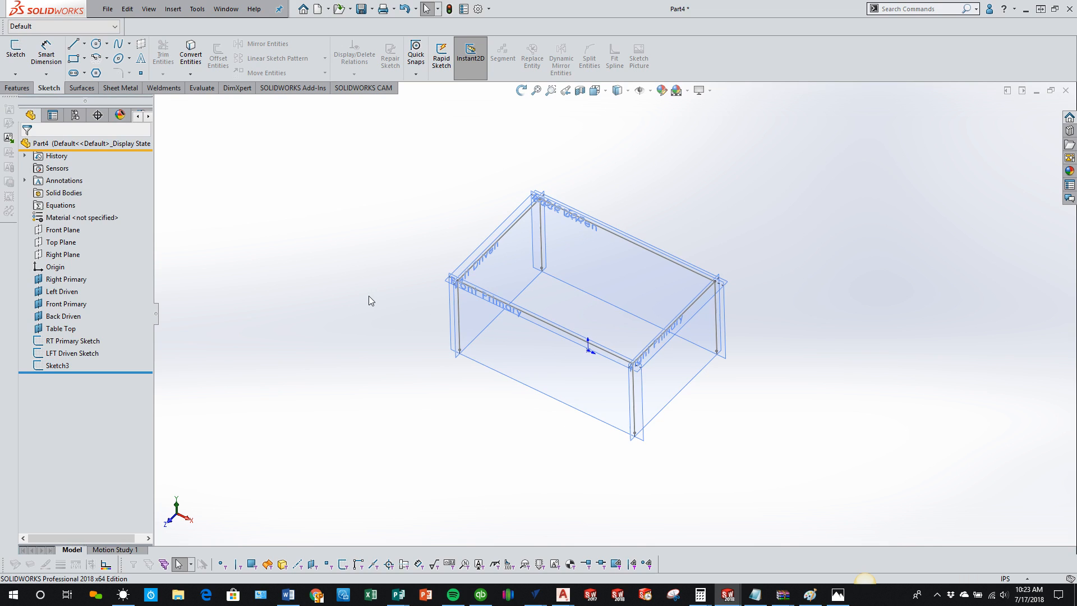
click(650, 91)
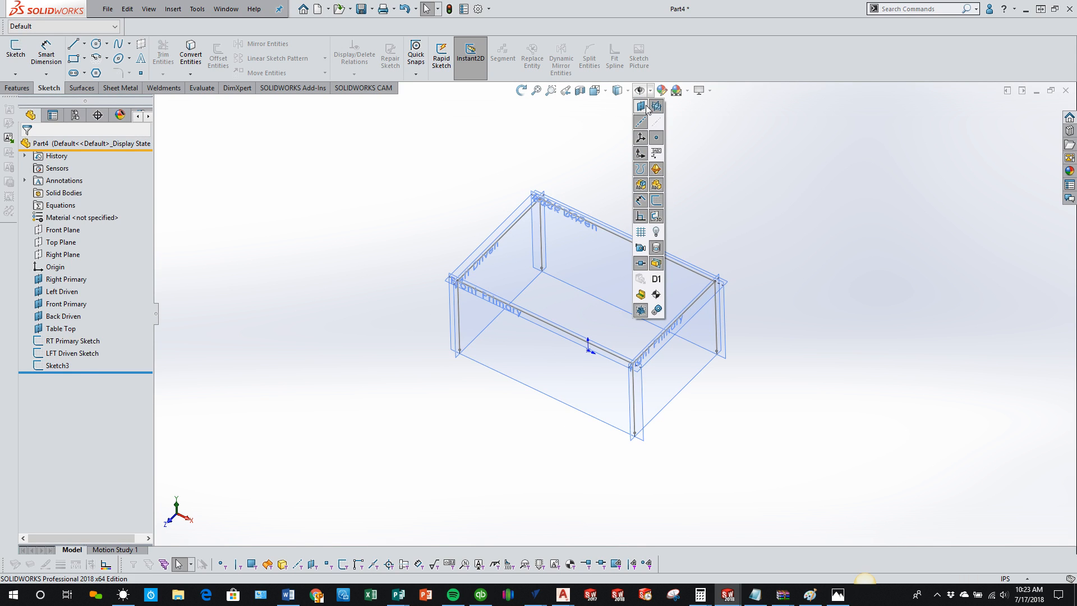
click(641, 106)
mouse_move(319, 423)
middle_down()
mouse_move(312, 445)
mouse_move(303, 344)
mouse_move(250, 359)
mouse_move(279, 368)
middle_up()
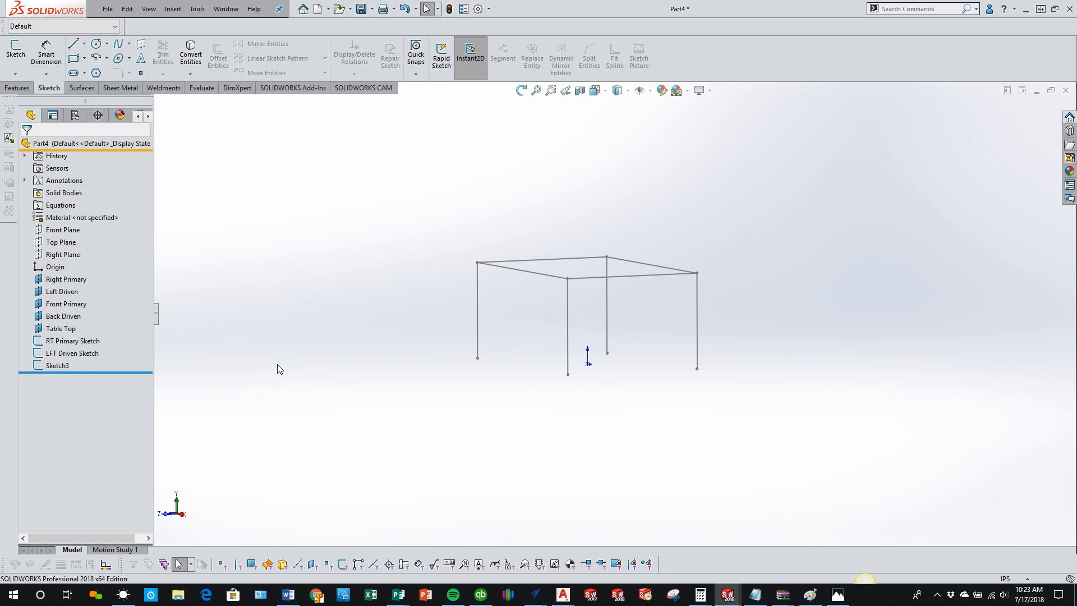
- Switch to the Part1 document and examine how the finished table's side frames and long aprons follow their layout sketches
key(ctrl+Tab)
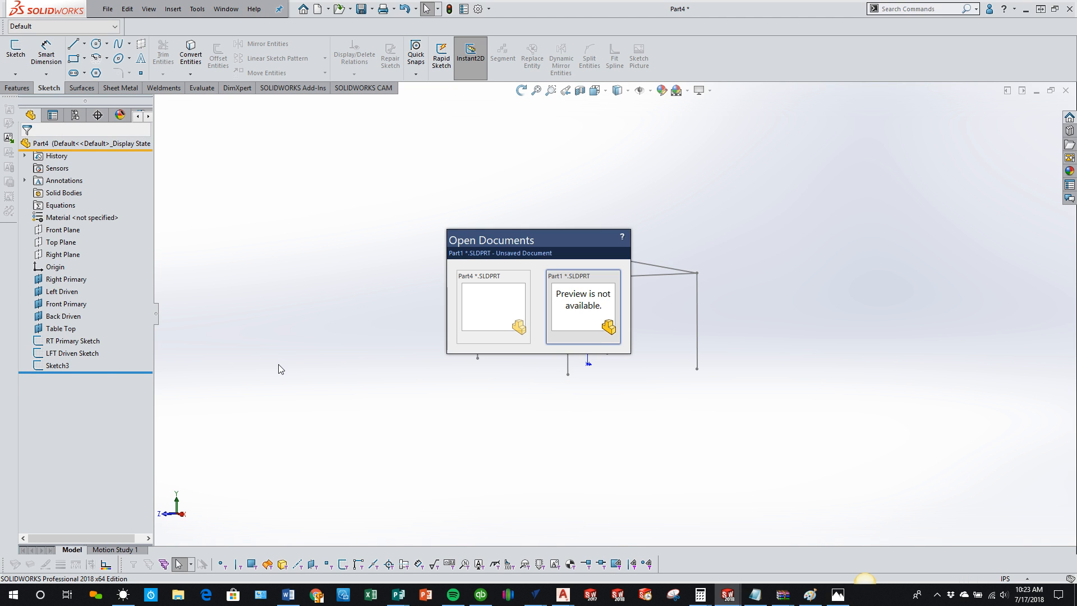
middle_drag(481, 364, 471, 297)
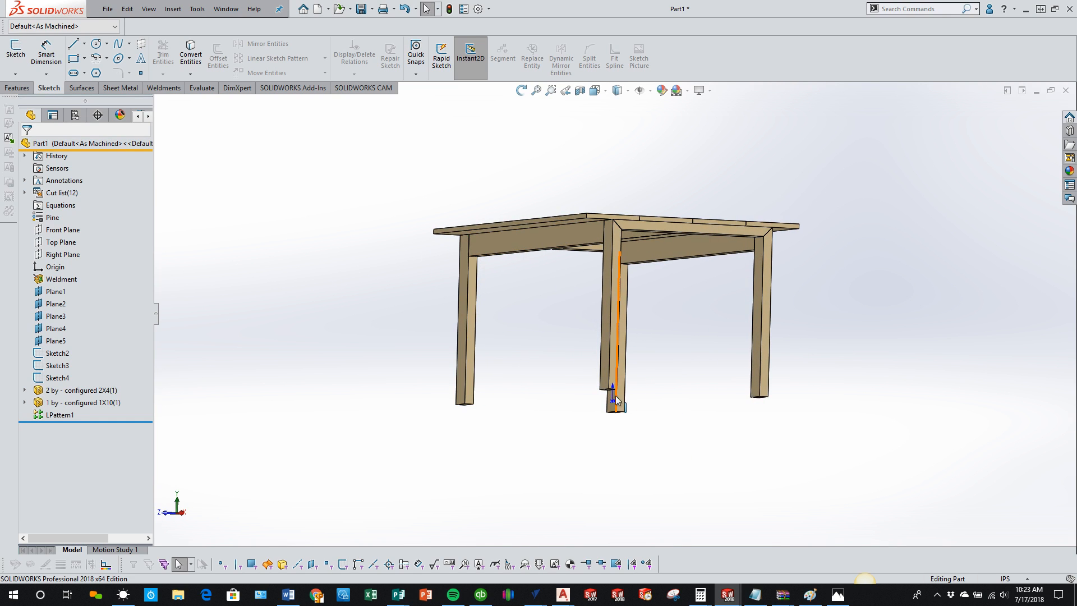
click(57, 353)
mouse_move(339, 407)
middle_down()
mouse_move(562, 429)
mouse_move(510, 342)
middle_up()
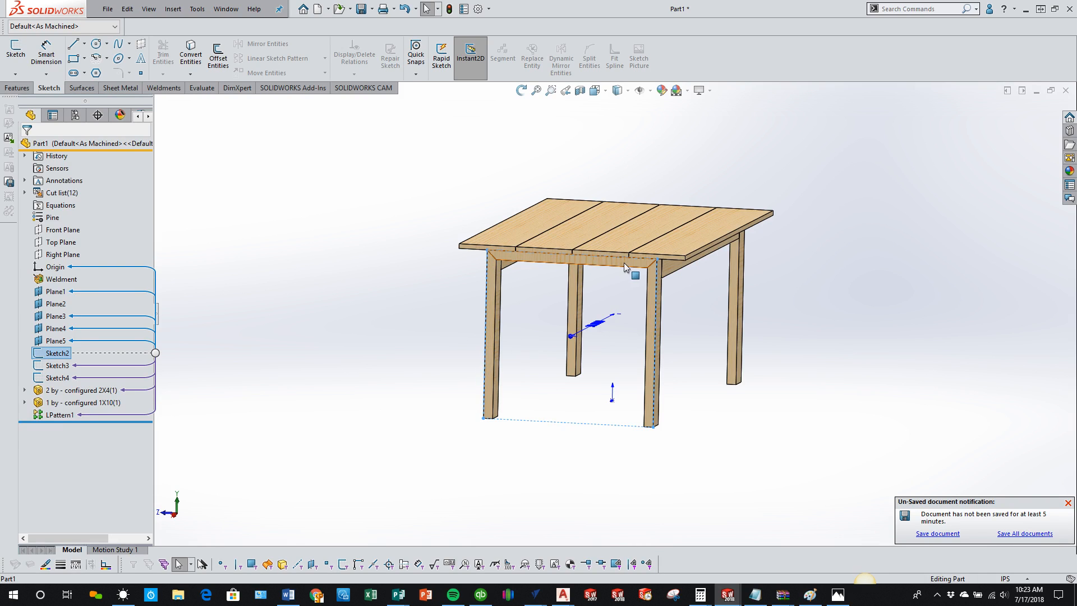
middle_drag(632, 389, 679, 391)
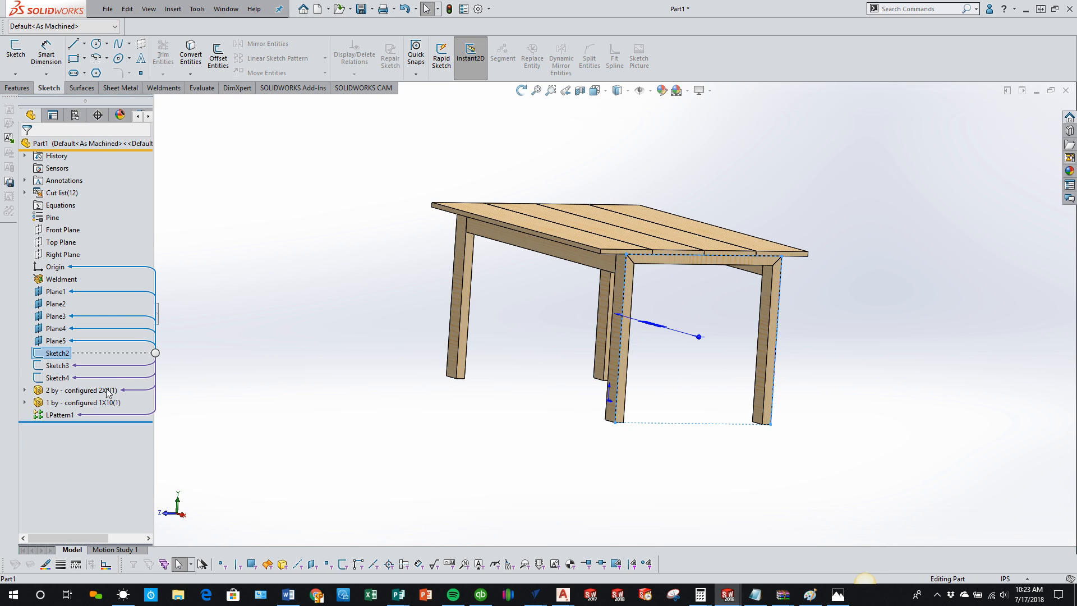
middle_drag(438, 326, 463, 211)
click(533, 323)
click(462, 211)
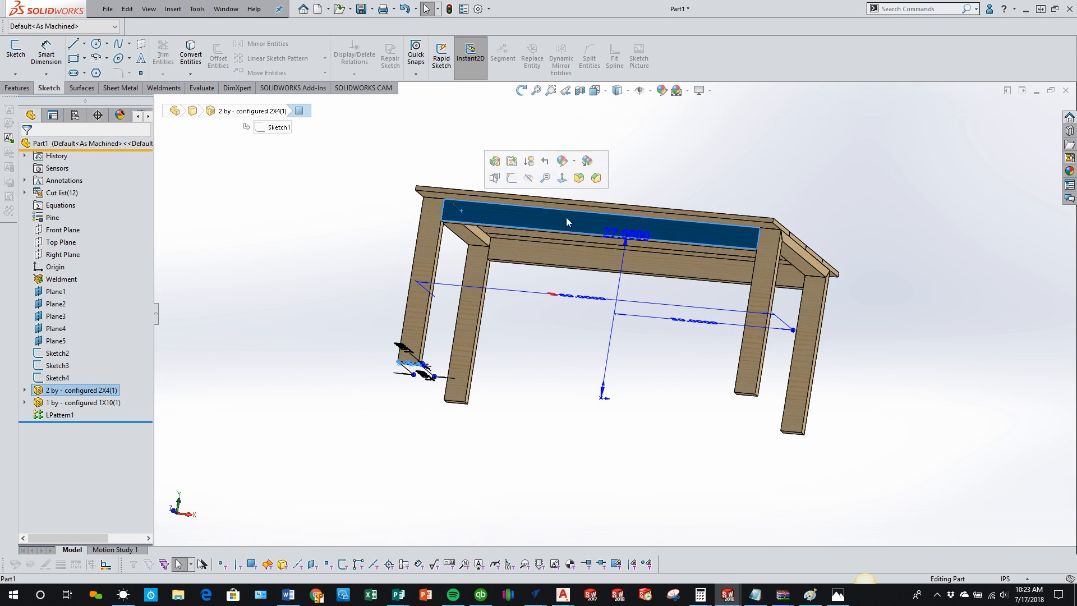
middle_drag(377, 366, 344, 404)
click(358, 400)
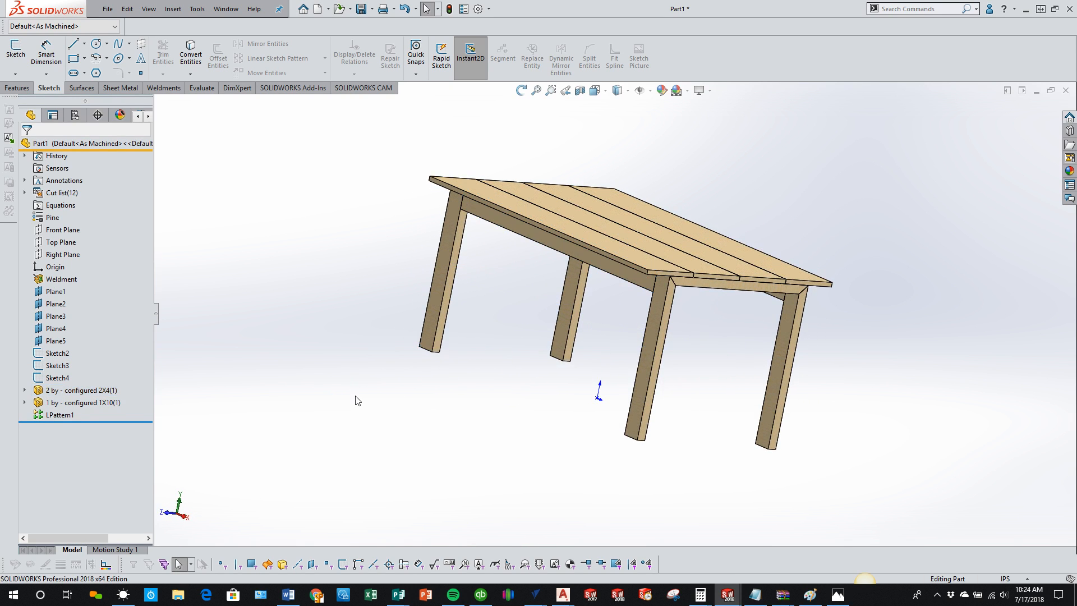
middle_drag(560, 400, 488, 367)
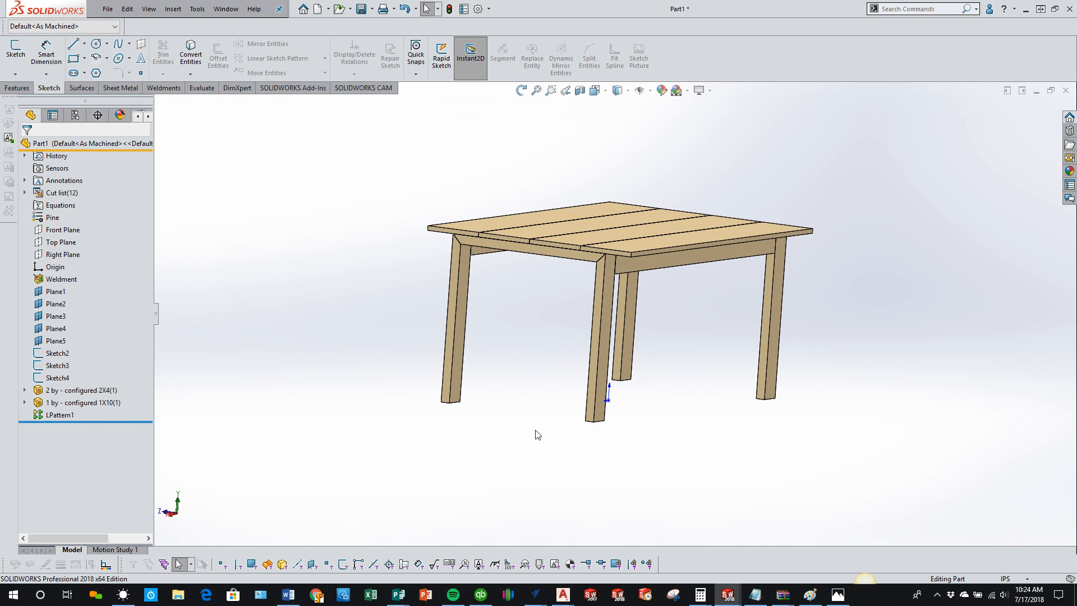
- Return to the Part4 document and show the sketch framework in the isometric view
key(ctrl+Tab)
middle_drag(460, 321, 466, 378)
key(ctrl+7)
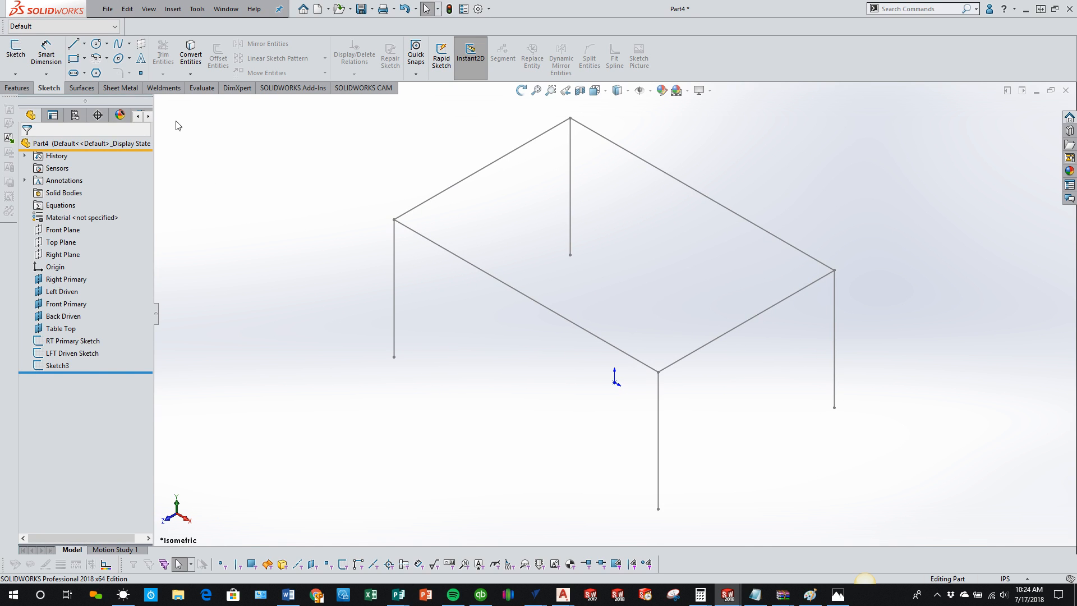
- Remove the Weldments toolset from the CommandManager and enable it again
click(166, 88)
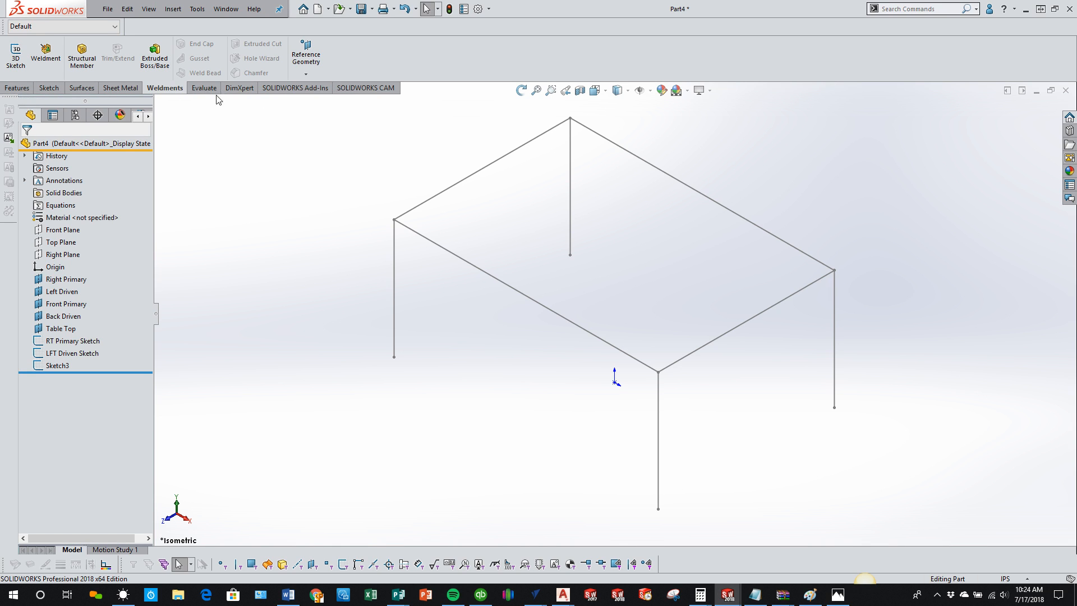
right_click(87, 91)
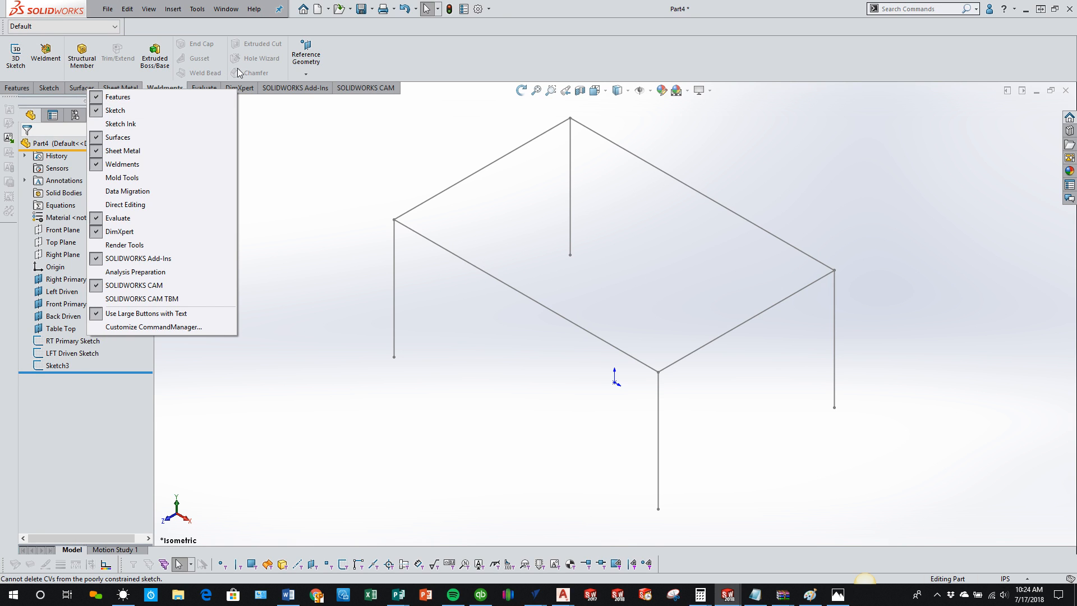
click(101, 165)
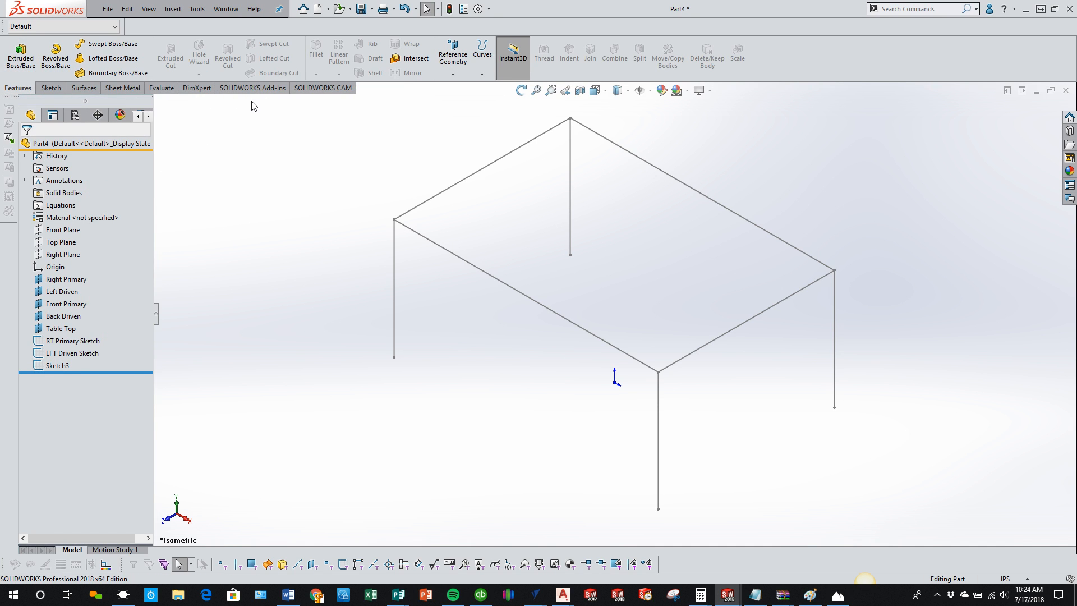
right_click(191, 90)
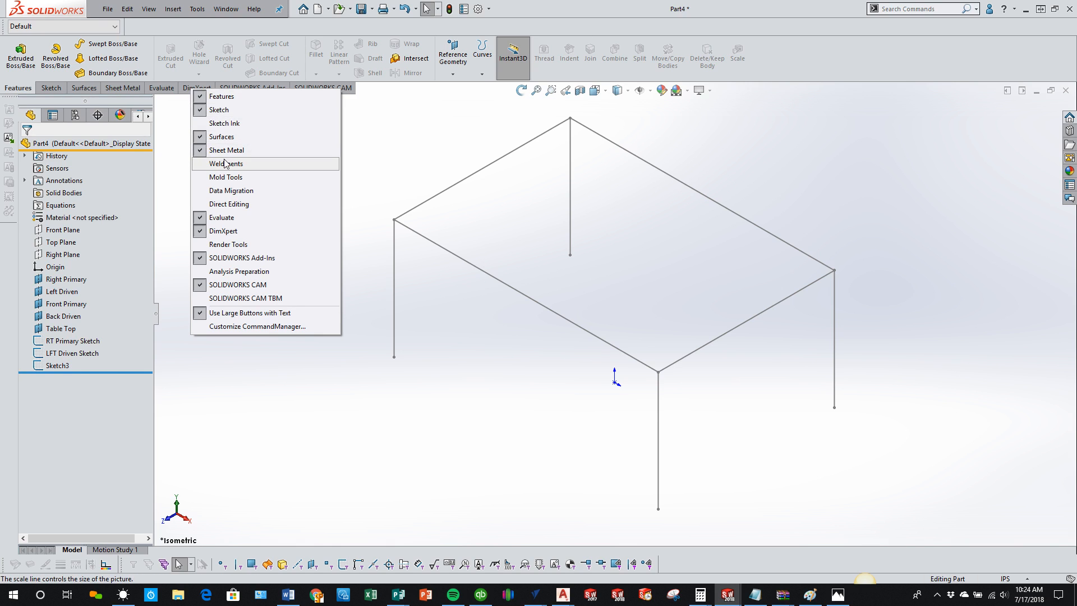
click(213, 164)
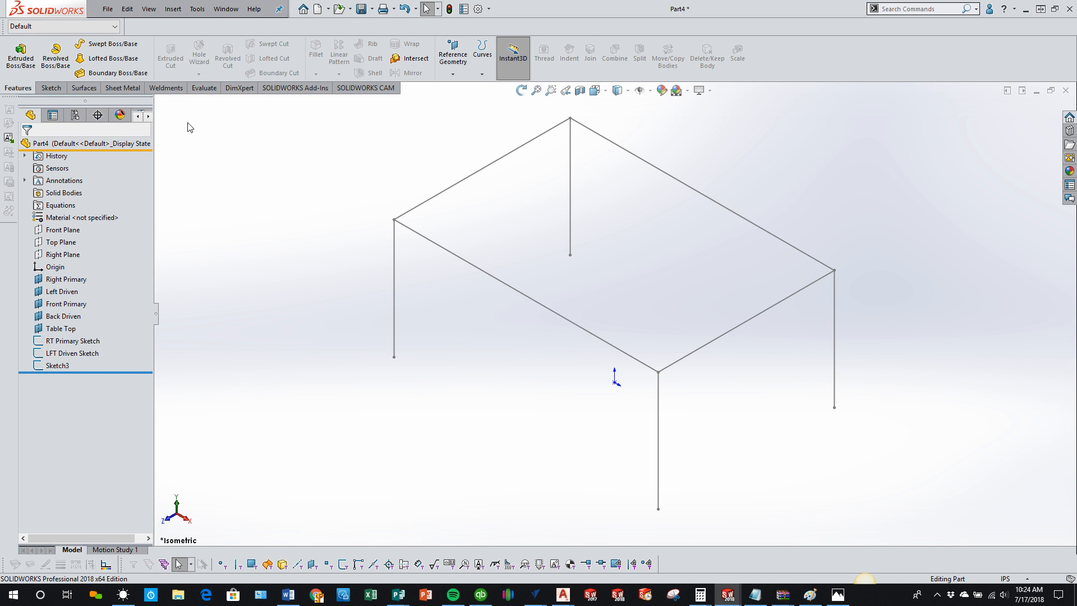
- Start a structural member, choose the ansi inch standard and look through its profile types
click(167, 88)
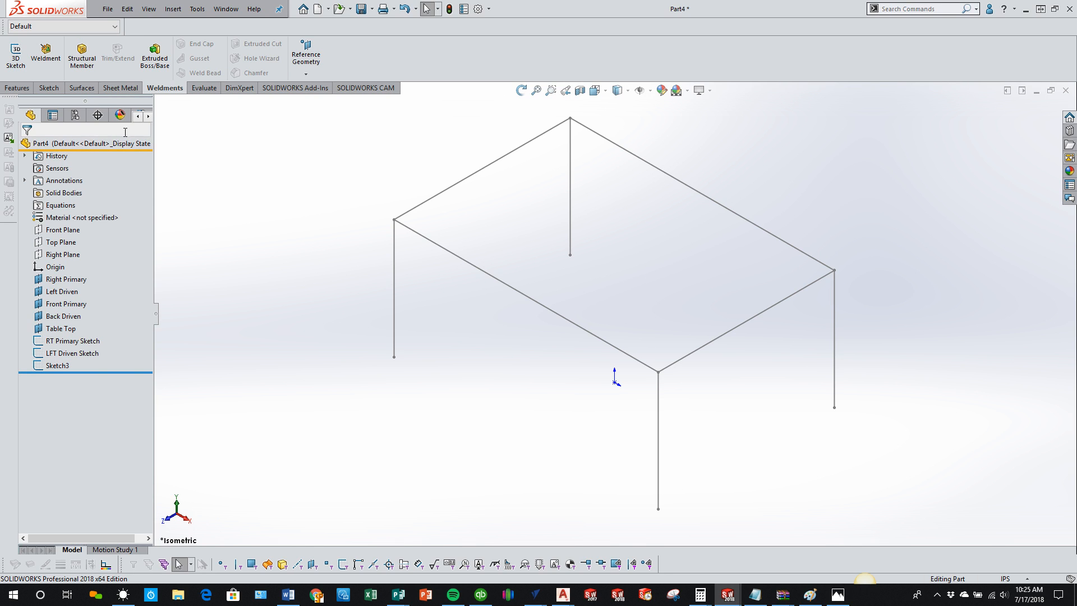
click(89, 73)
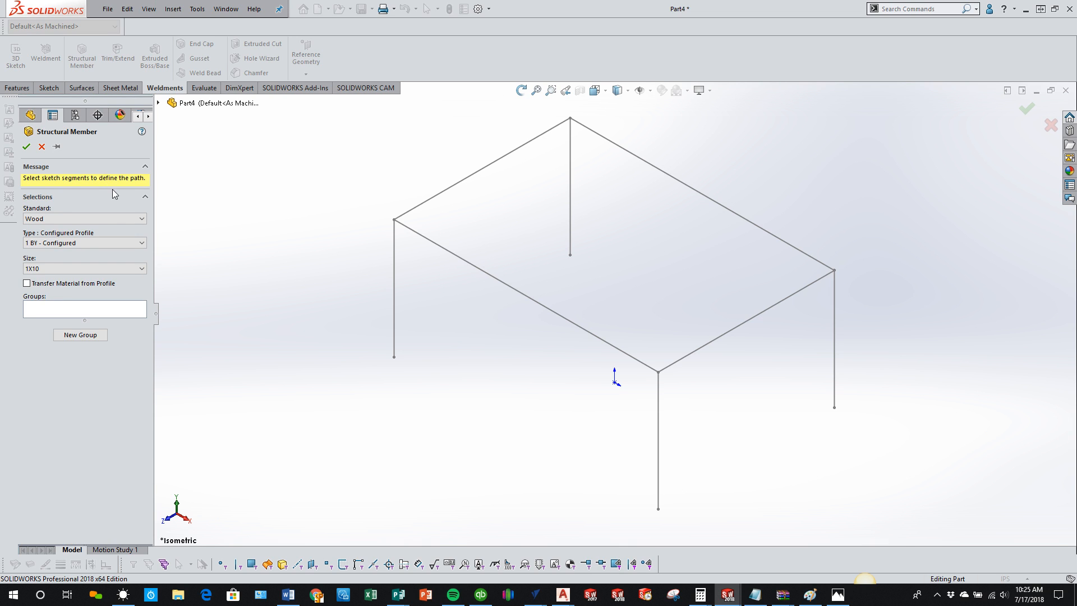
click(139, 219)
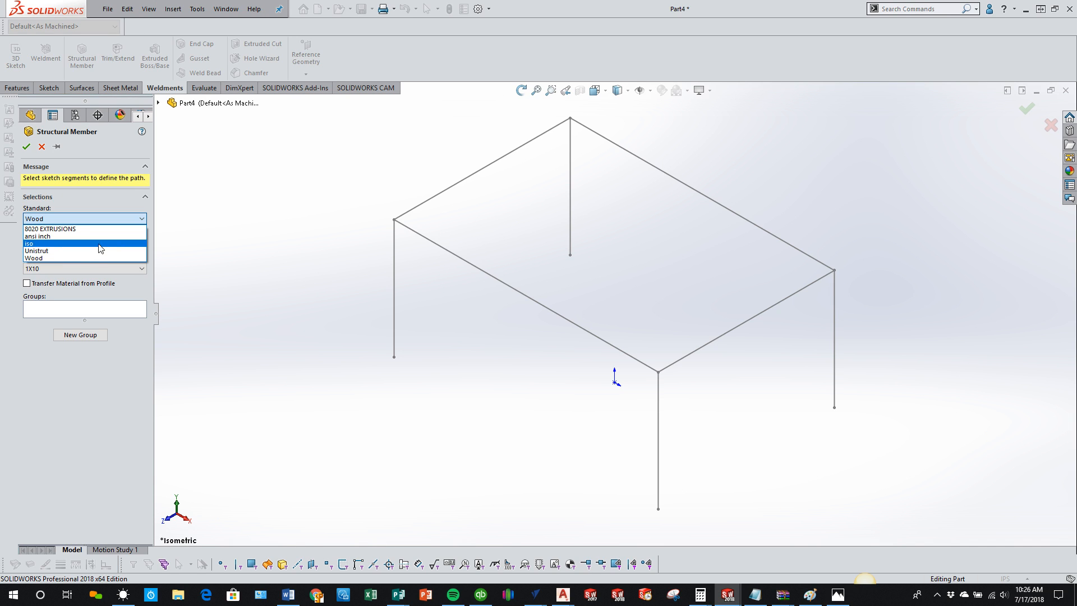
click(65, 236)
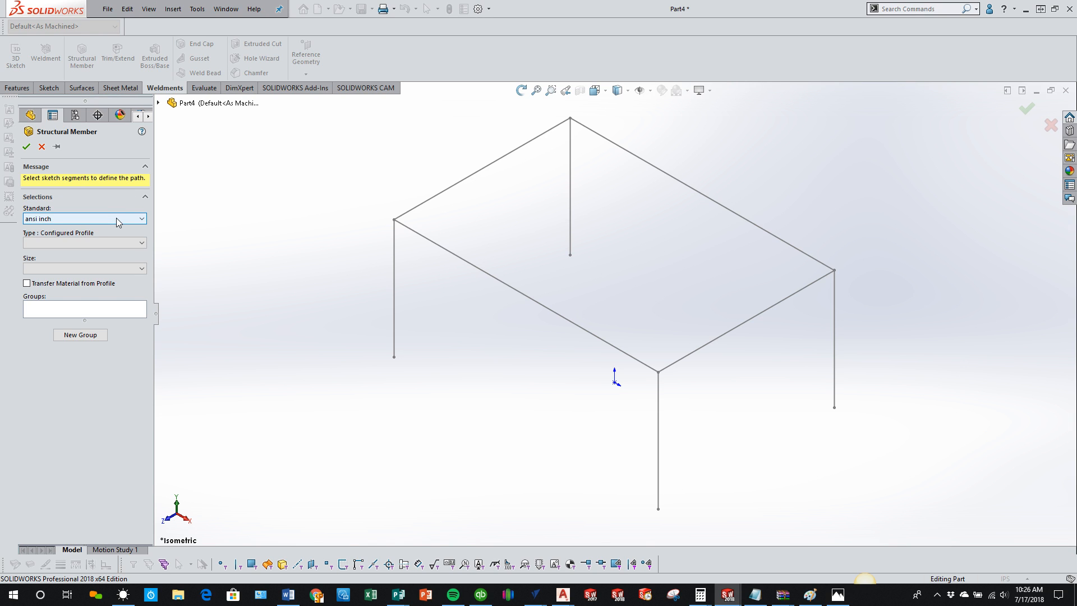
click(141, 243)
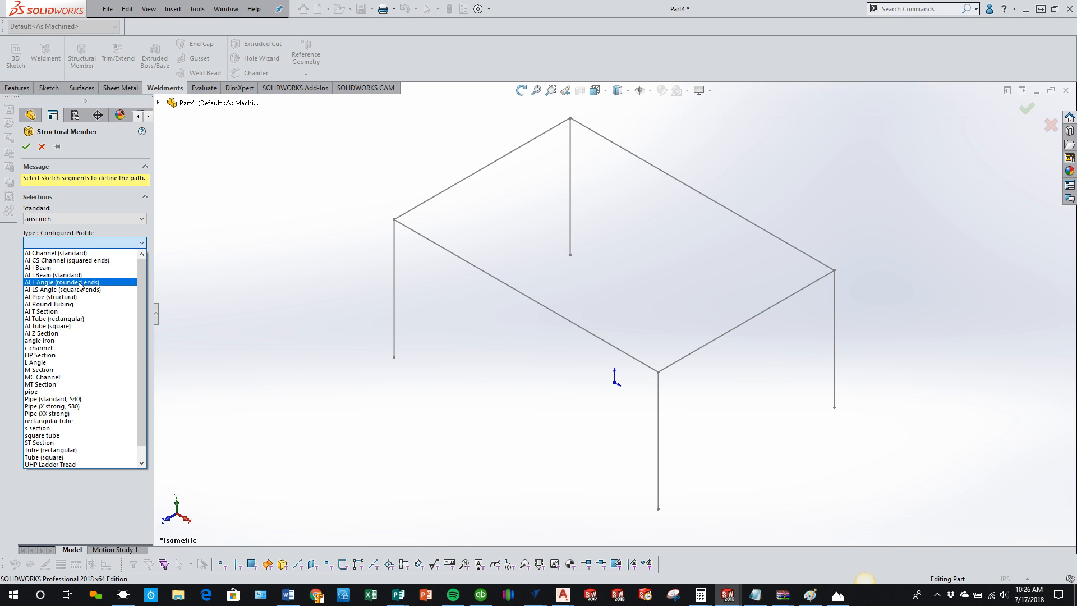
click(192, 284)
- Switch the structural member's standard to iso and look through its profile types
click(85, 219)
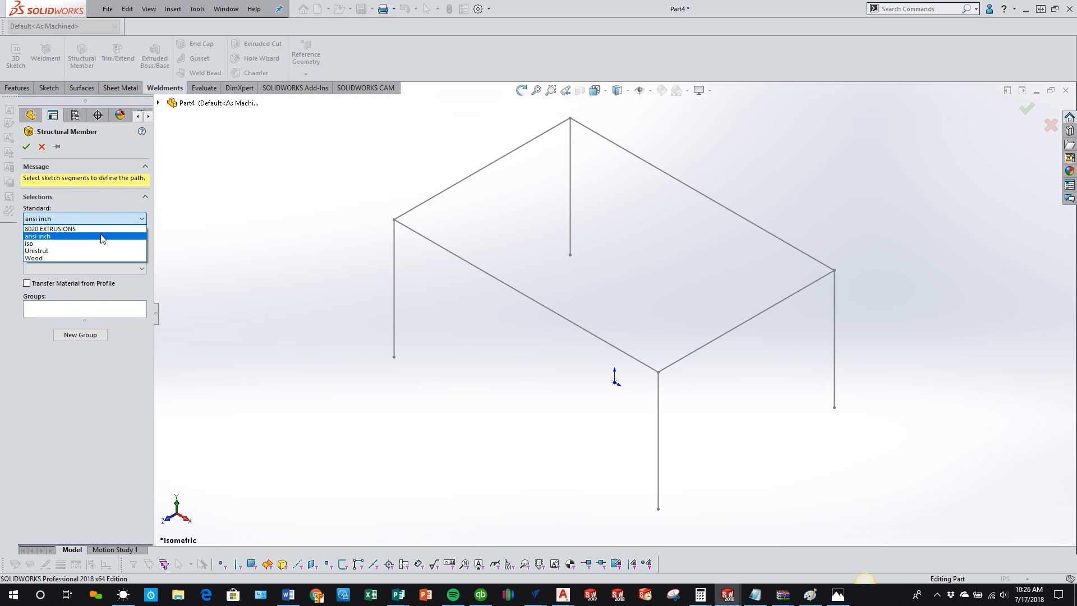
click(102, 243)
click(103, 245)
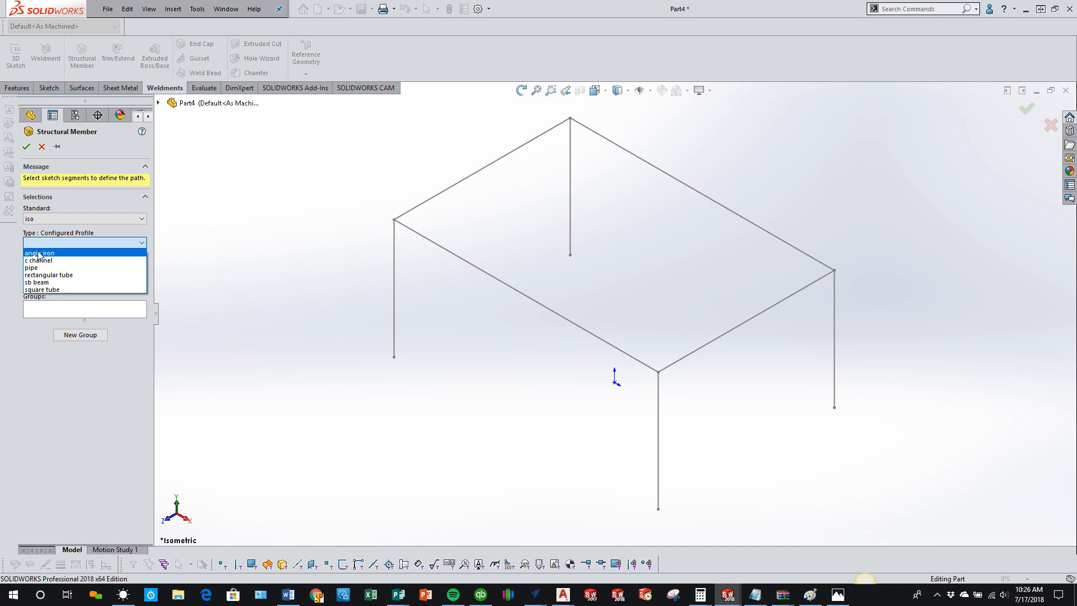
click(187, 268)
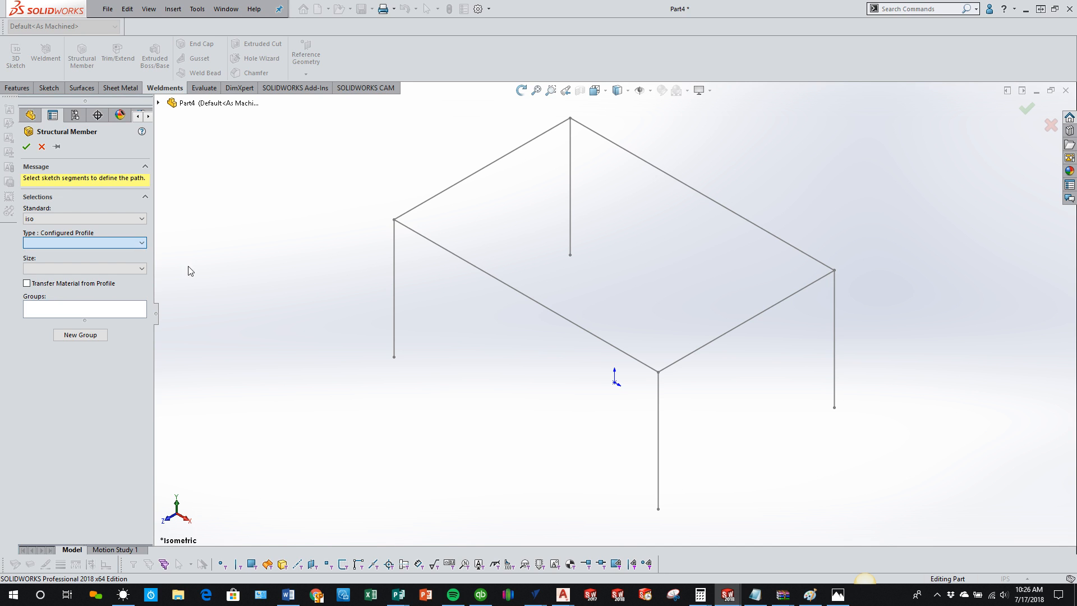
- Return the standard to ansi inch, review its full profile type list and cancel the structural member
click(89, 218)
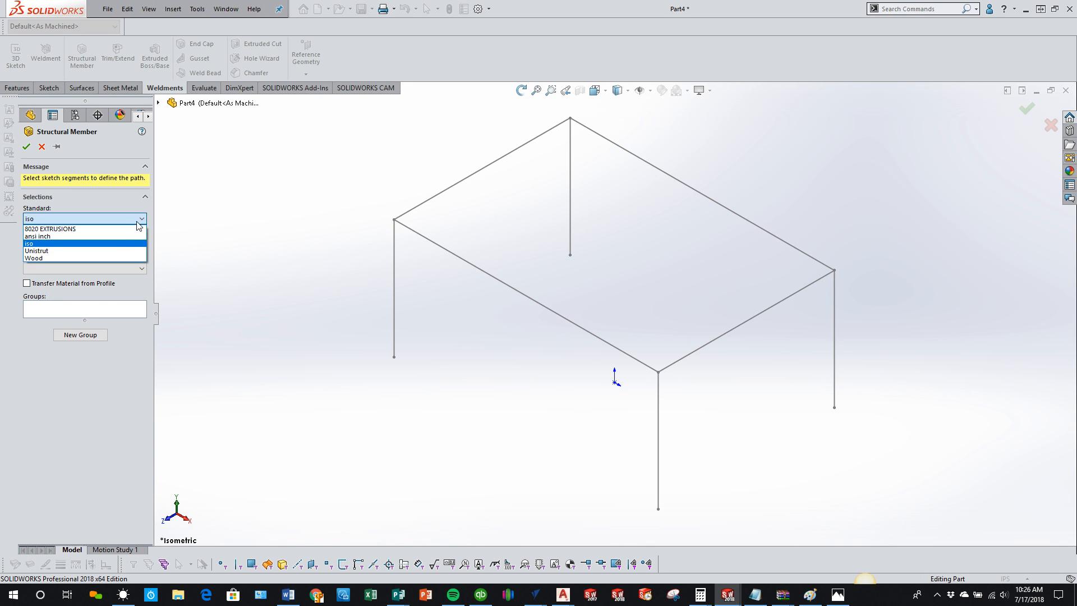
click(84, 236)
click(79, 242)
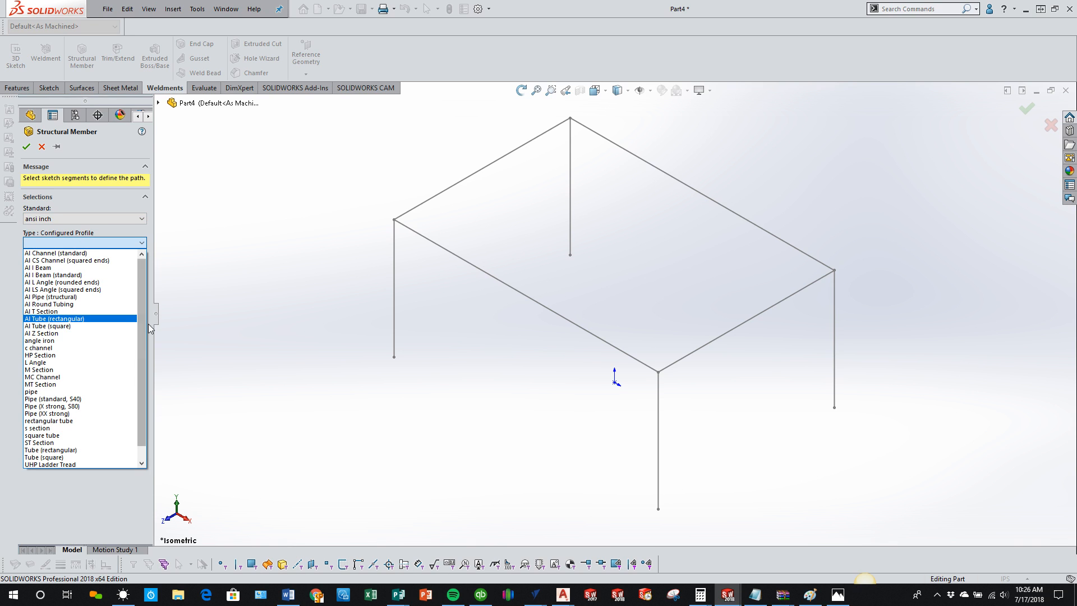
drag(141, 324, 298, 371)
click(298, 372)
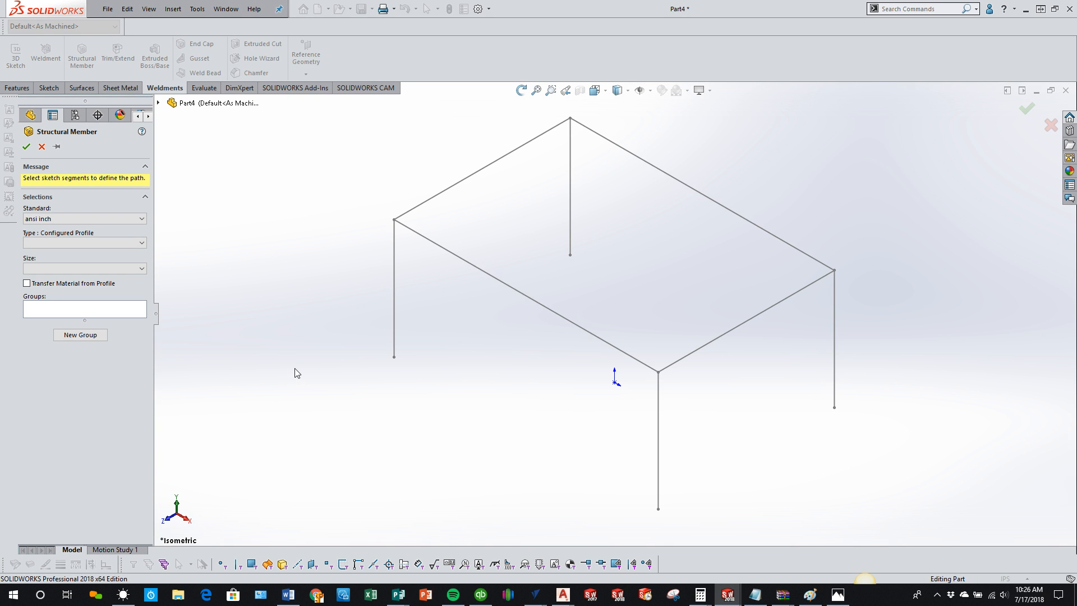
click(42, 146)
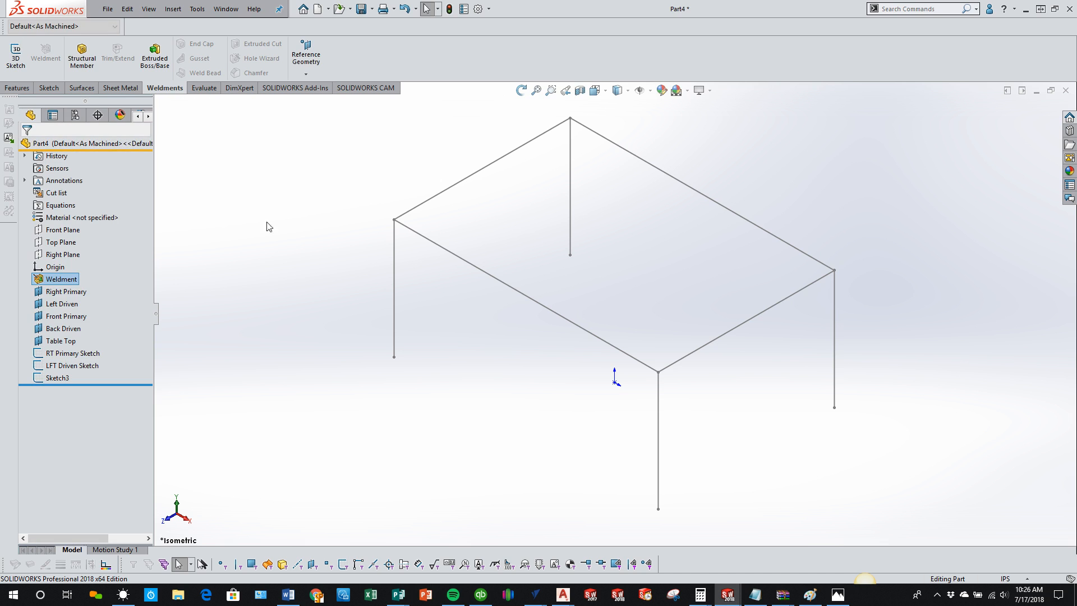
click(295, 227)
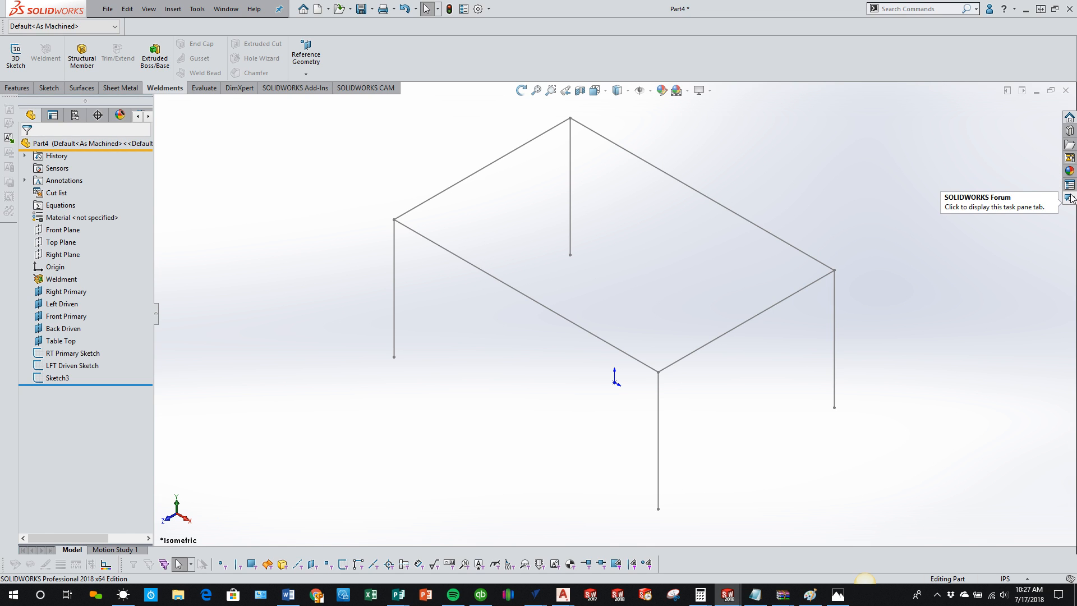
- Browse the Design Library's SOLIDWORKS Content, including CircuitWorks and Routing, and display the downloadable Weldments profile sets
click(1070, 132)
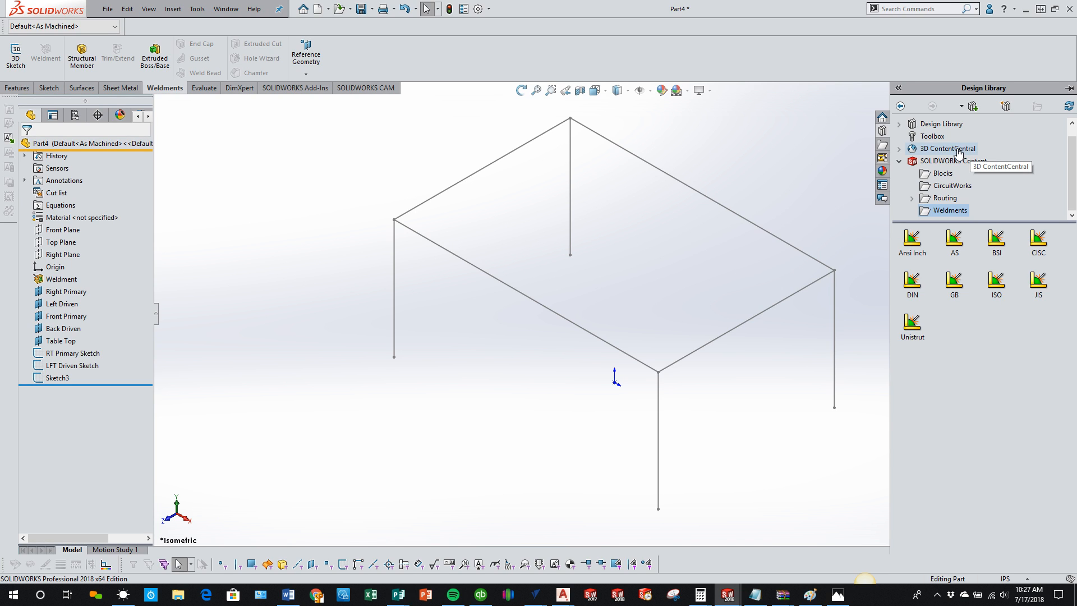
click(900, 161)
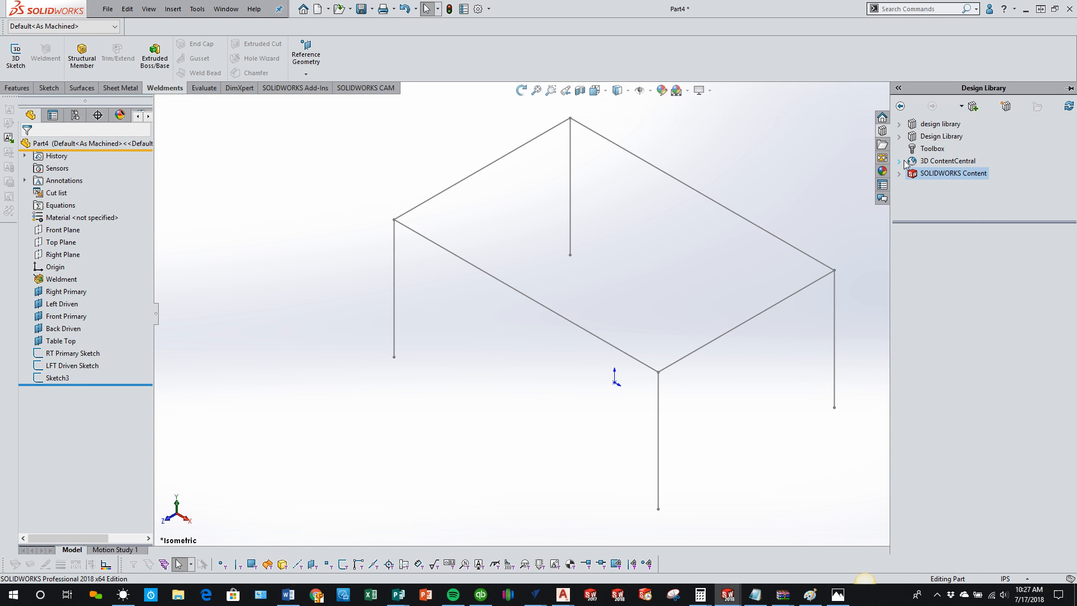
click(899, 174)
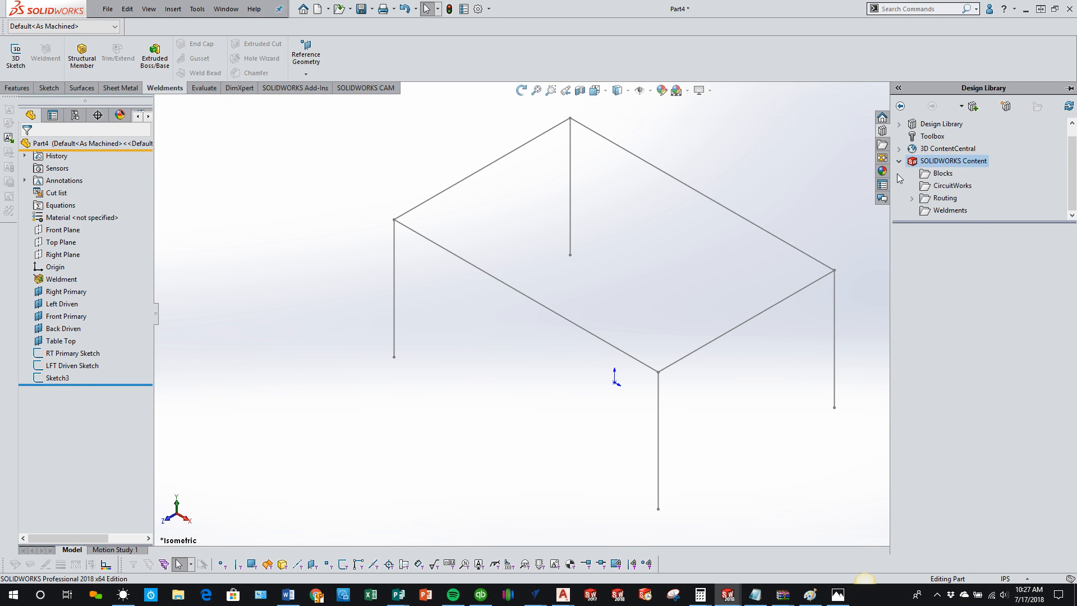
click(947, 188)
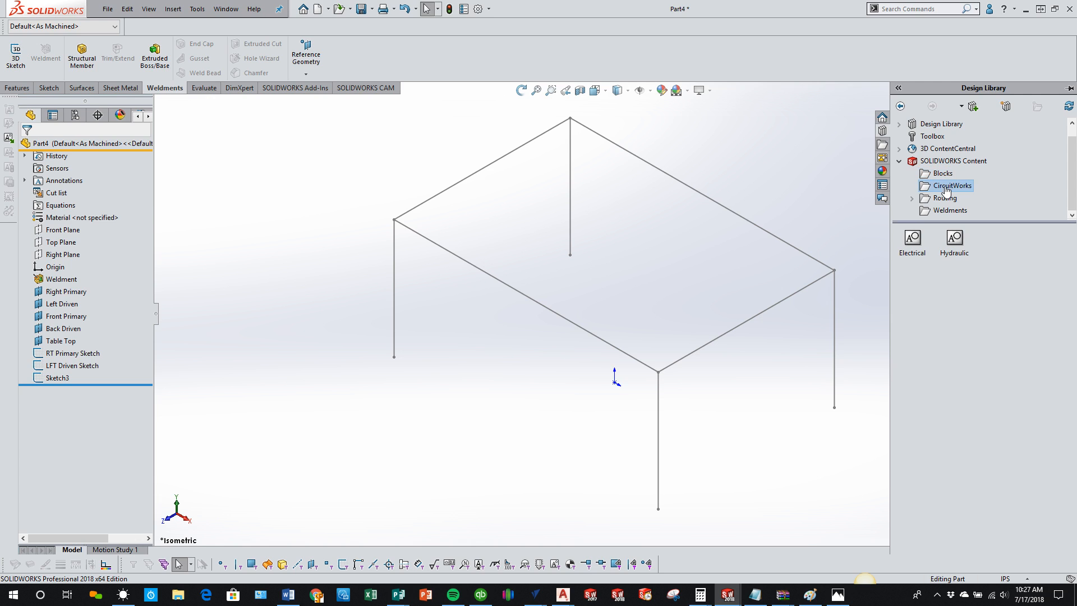
click(945, 200)
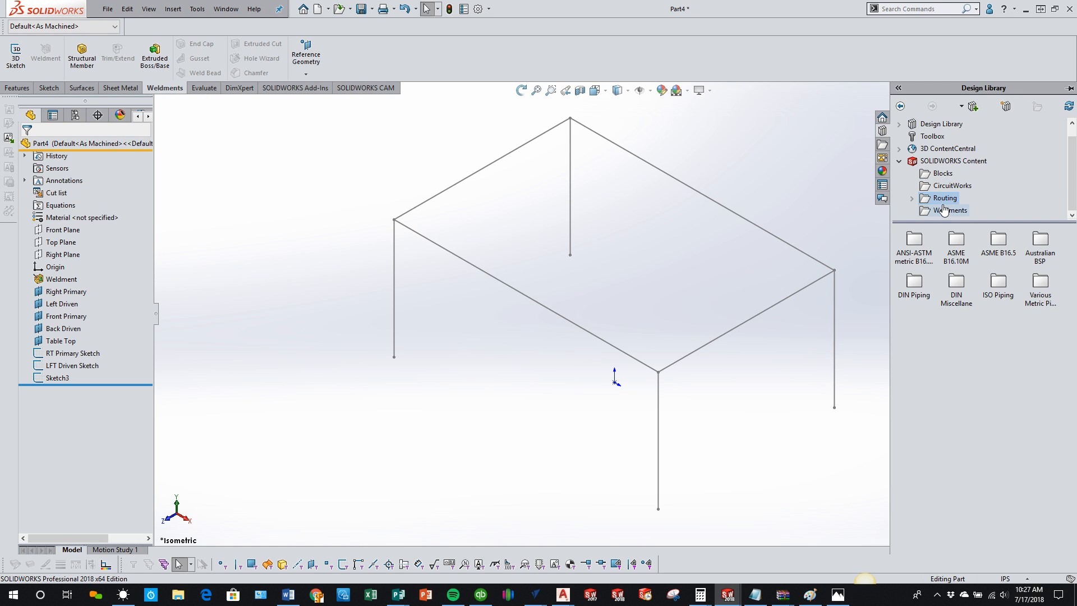
click(946, 211)
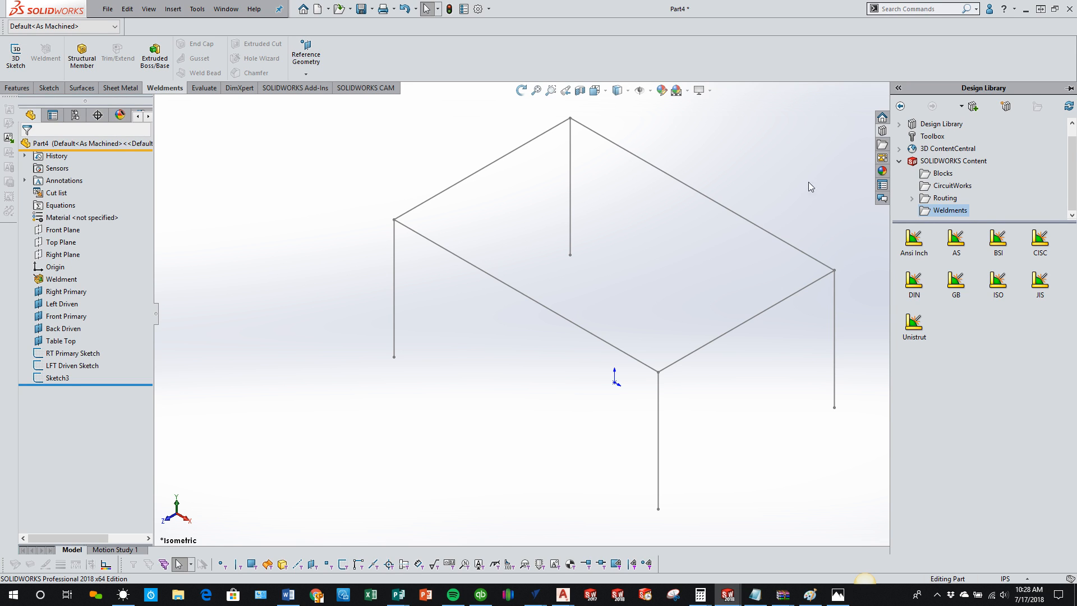
- Start a structural member, choose the ansi inch standard and examine its full list of profile types
click(82, 53)
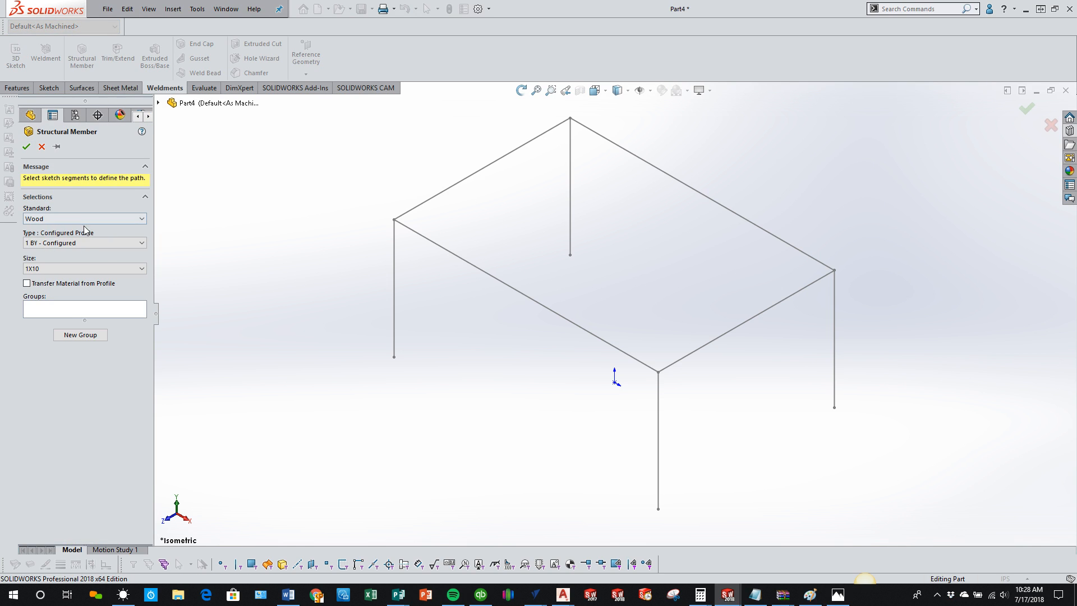
click(85, 218)
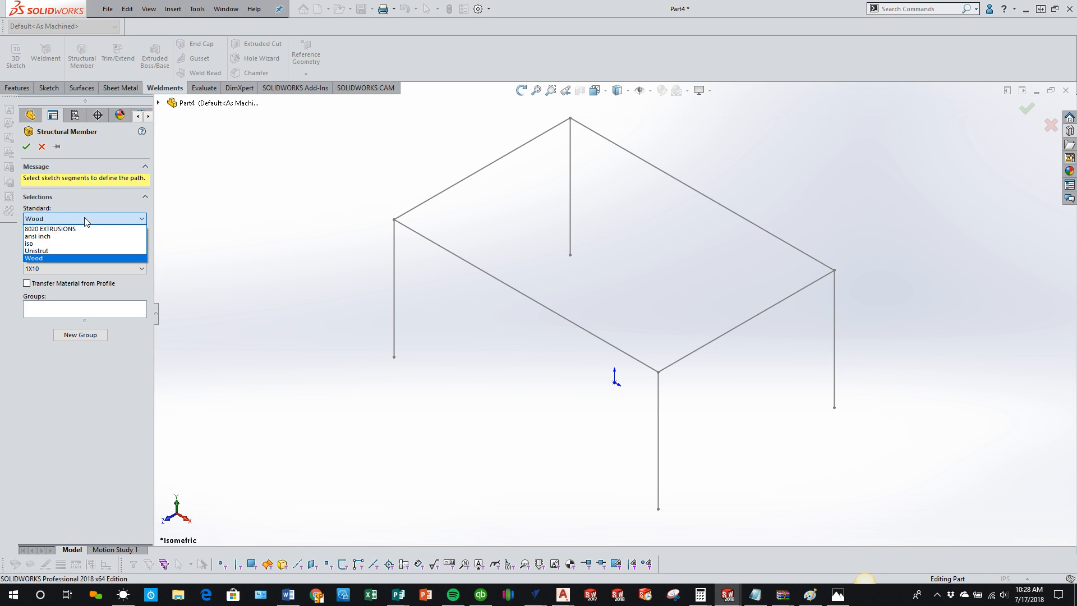
click(59, 238)
click(63, 242)
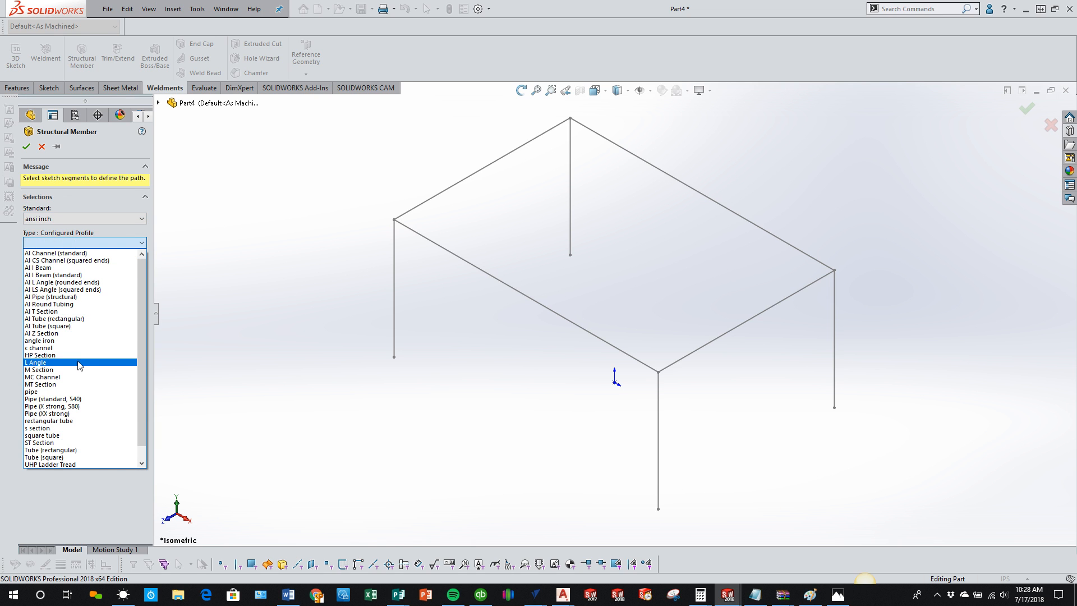
drag(139, 391, 141, 426)
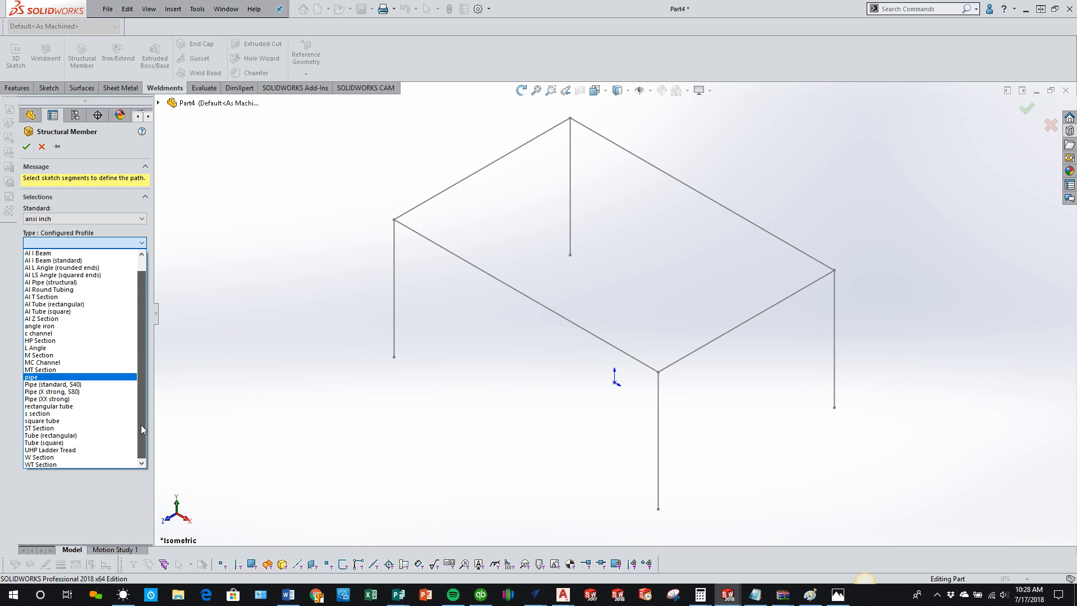
click(238, 404)
- Set the structural member's standard to Wood with the 1 BY - Configured type, and reopen the list of wood profile types
click(142, 219)
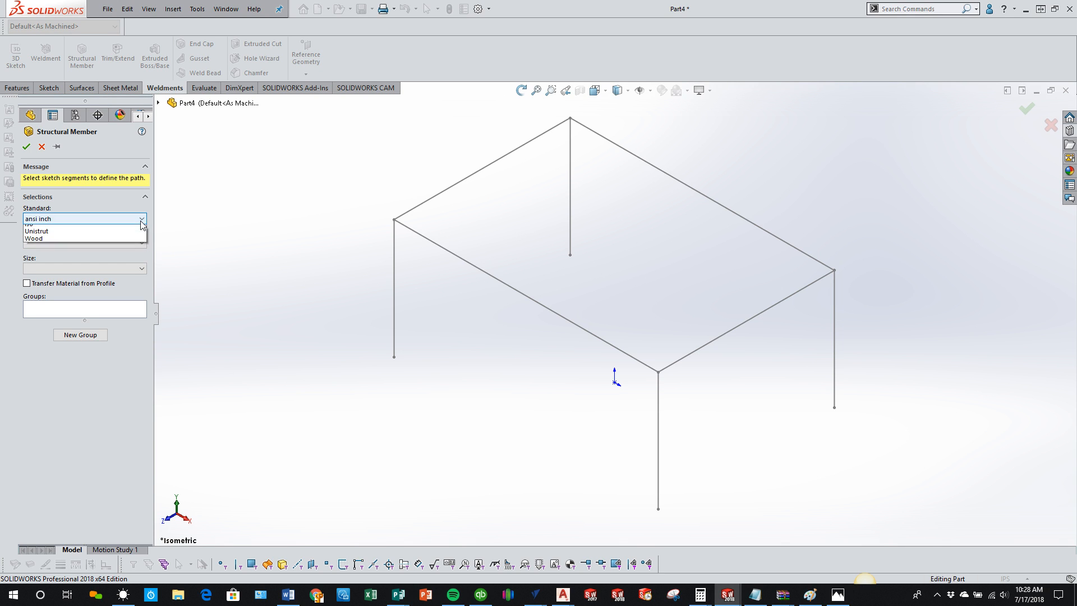
click(44, 257)
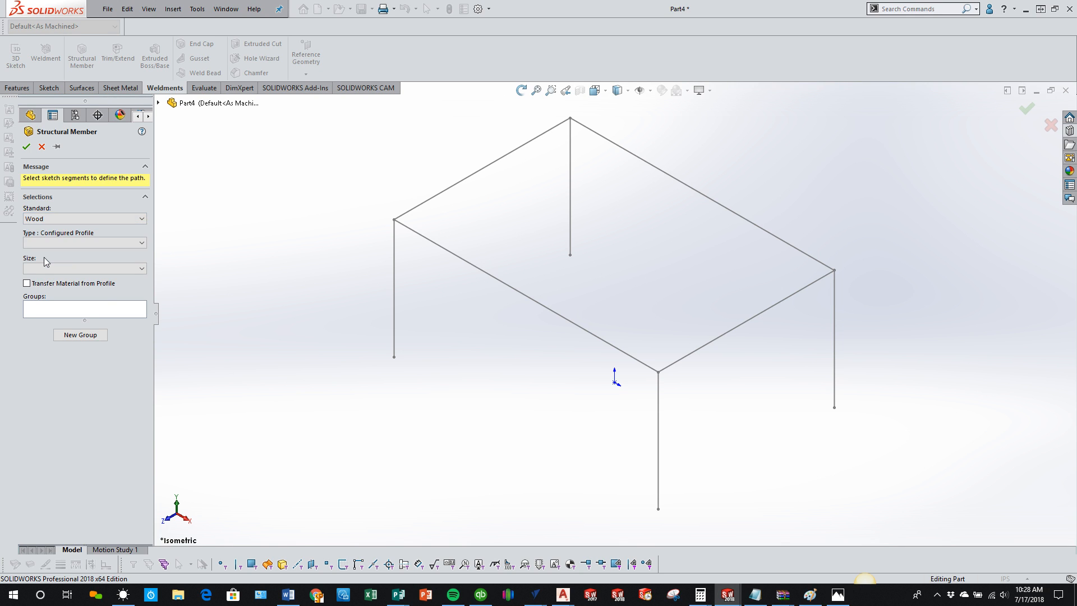
click(109, 244)
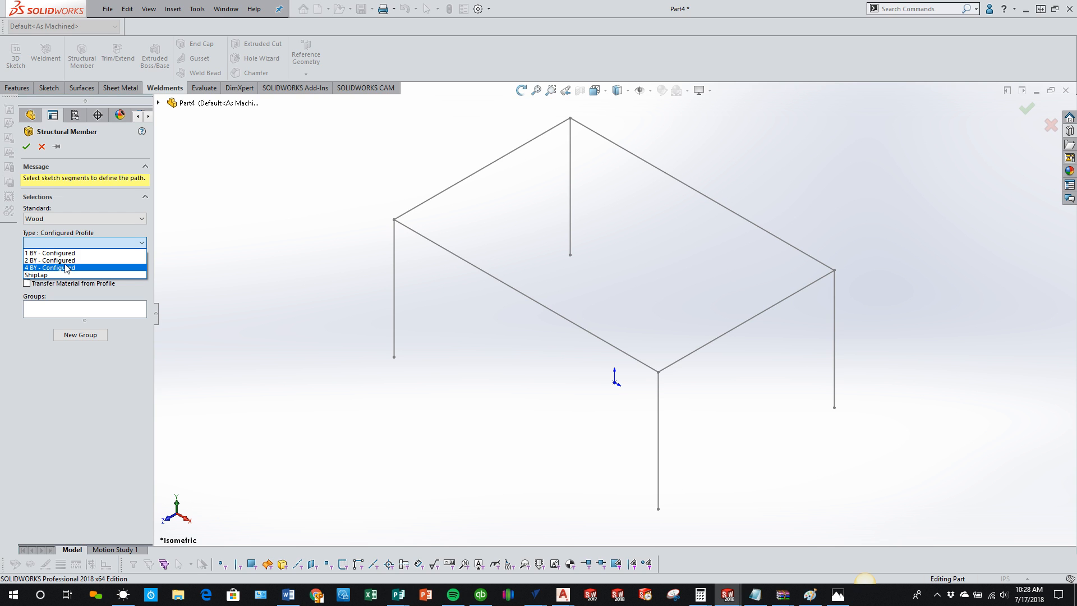
click(96, 255)
click(120, 243)
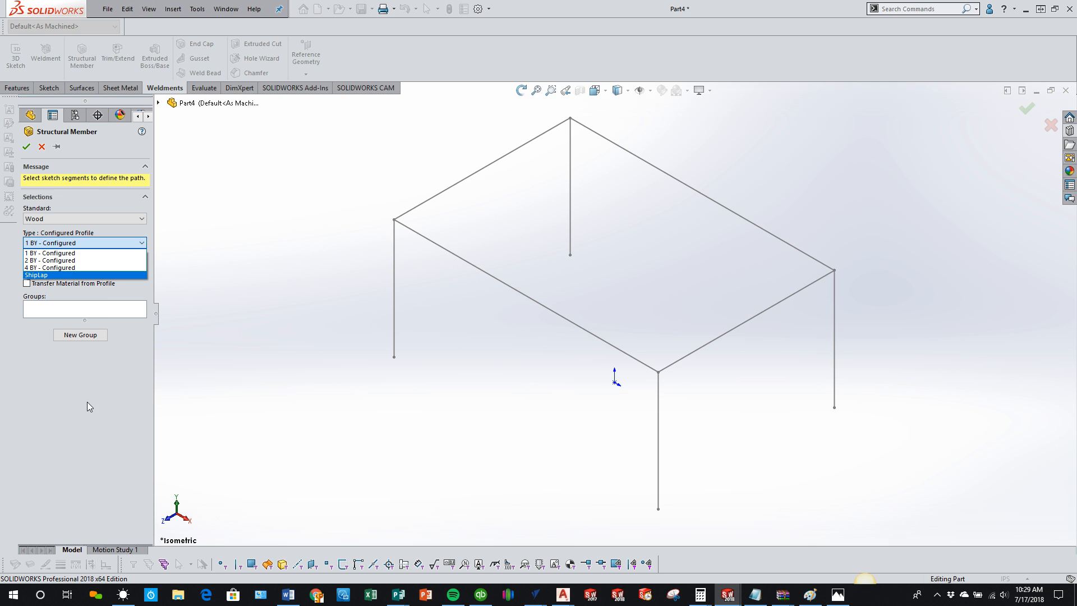
- Set the structural member's wood profile to type 2 BY - Configured, size 2X4
click(76, 243)
click(76, 243)
click(73, 261)
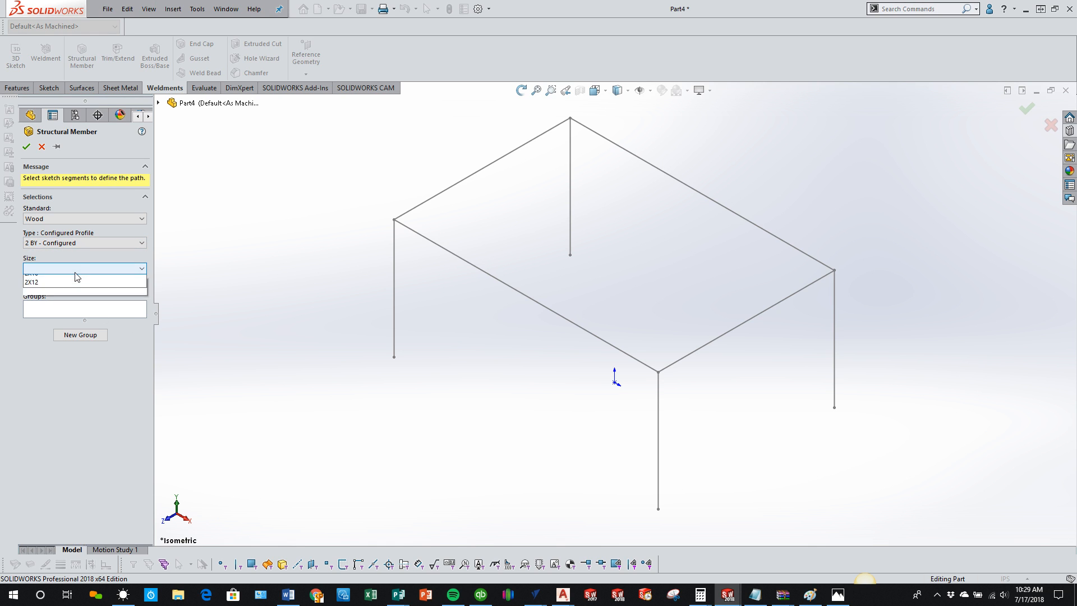
click(74, 269)
click(63, 280)
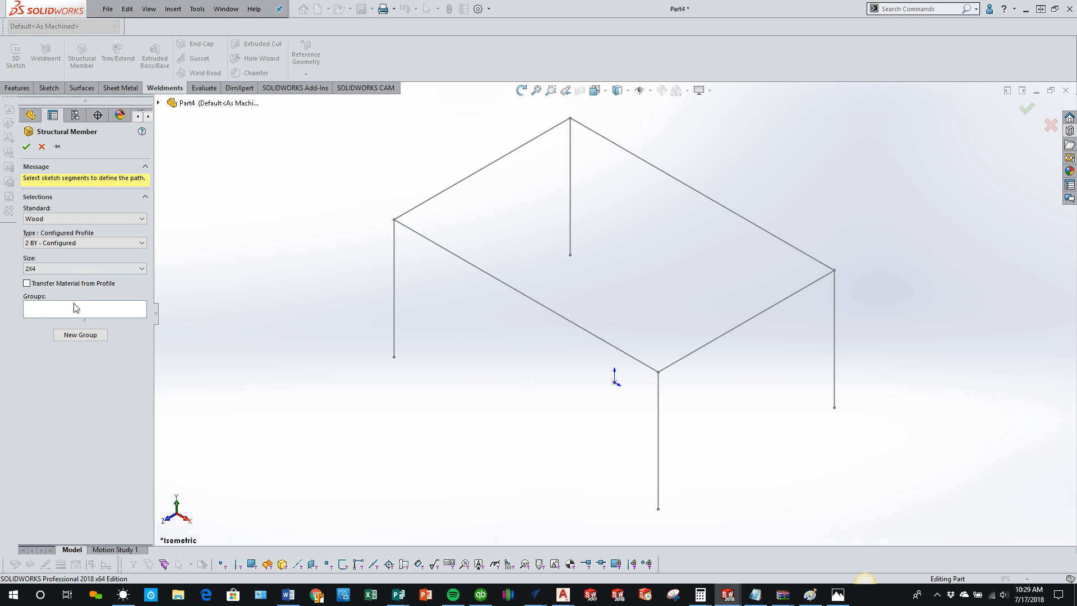
- Define the first group's path with the two legs and connecting crosspiece of the LFT Driven Sketch frame
click(42, 310)
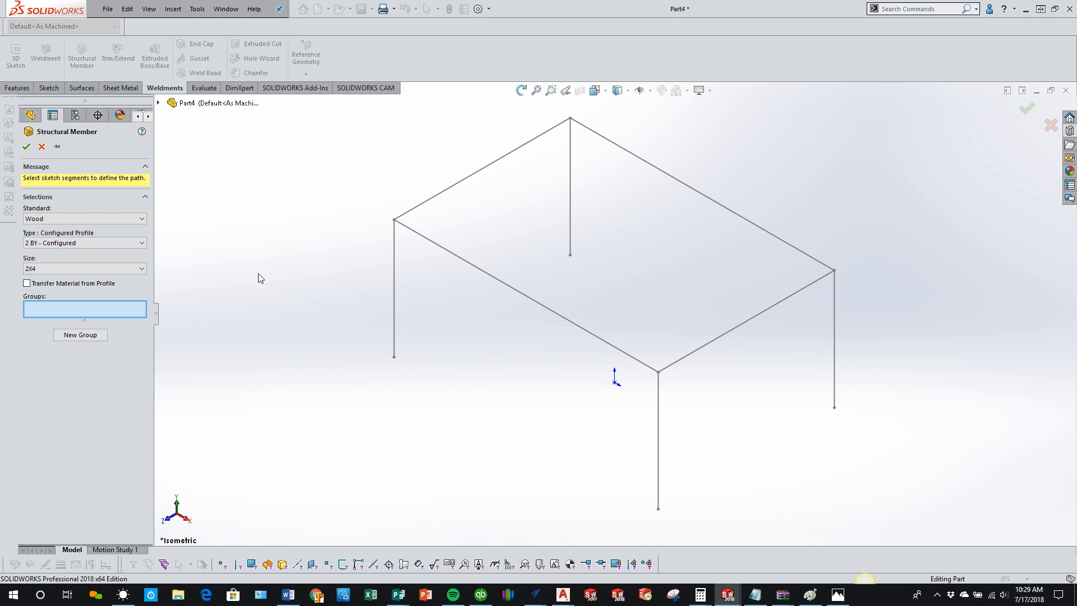
click(393, 305)
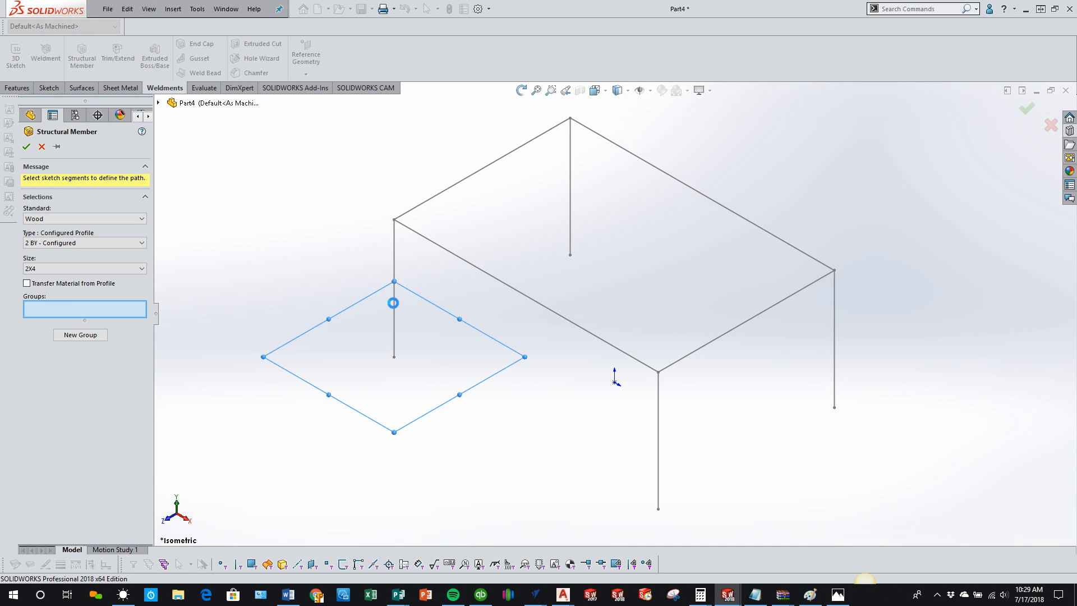
click(450, 187)
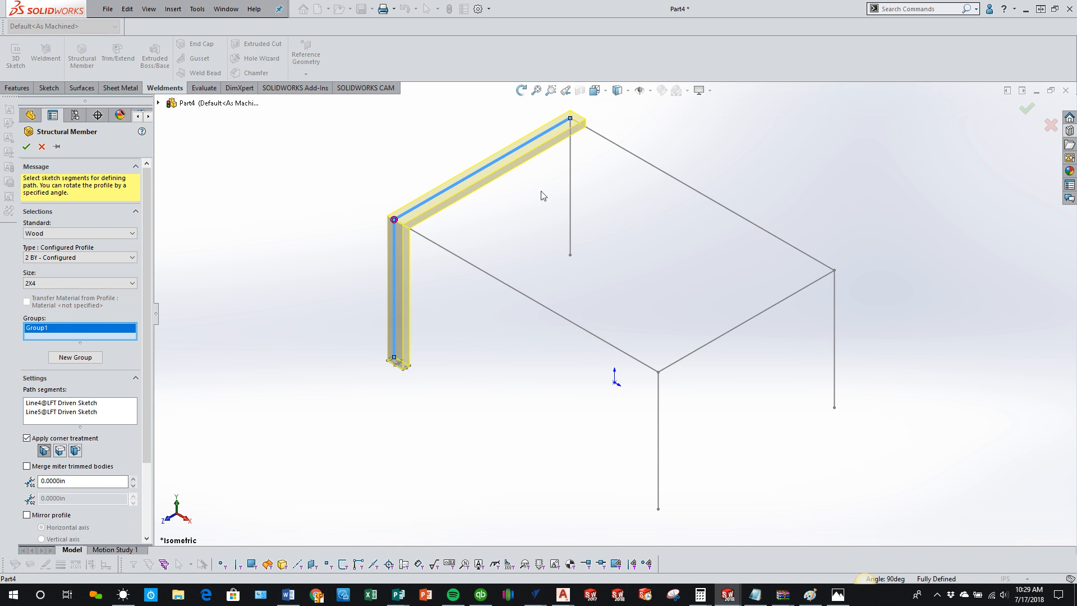
click(572, 194)
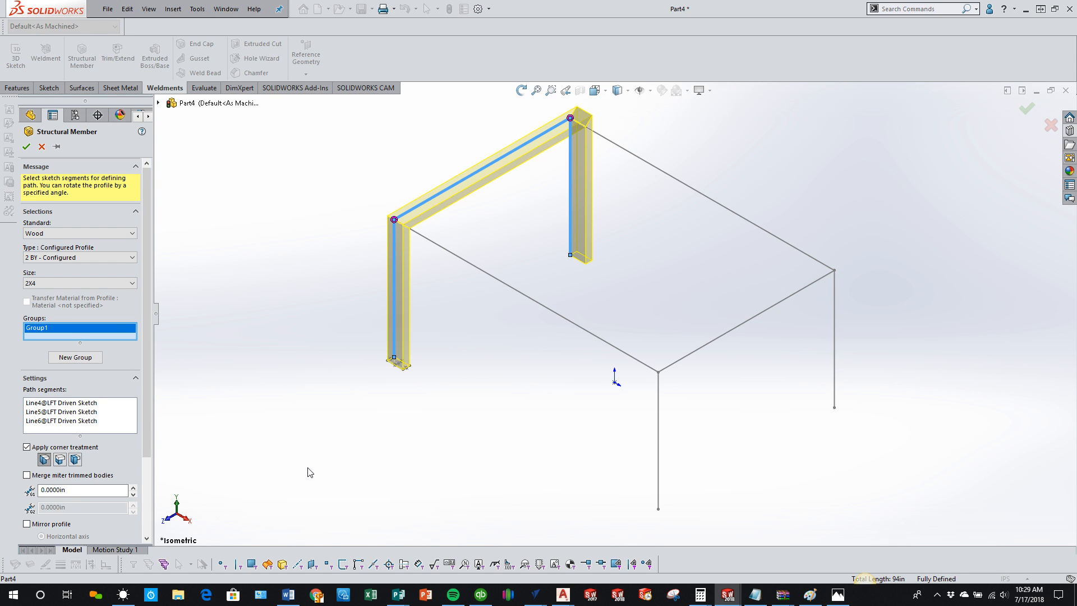
- Examine how the 2X4 profile sits relative to the sketch lines at the first frame's leg ends and corners
mouse_move(369, 204)
middle_down()
mouse_move(474, 178)
mouse_move(479, 242)
mouse_move(416, 242)
middle_up()
scroll(444, 446, down, 6)
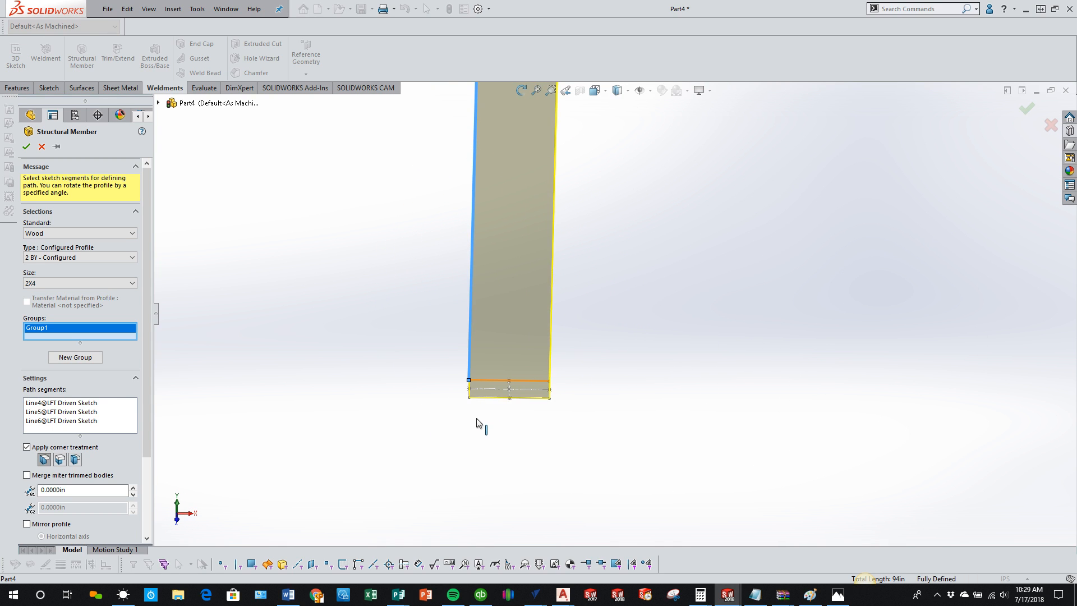
middle_drag(474, 389, 505, 384)
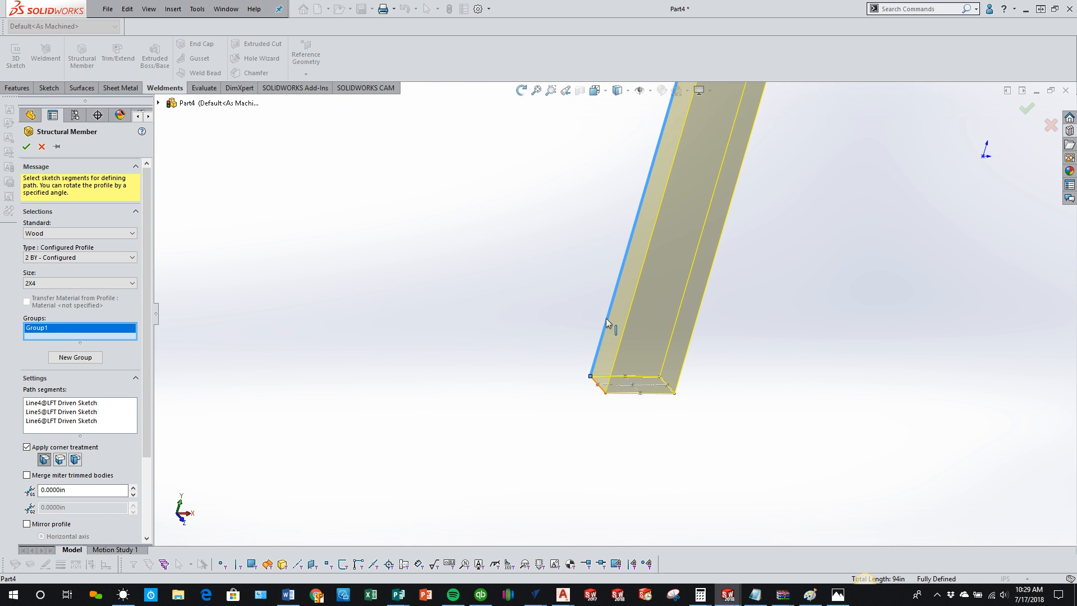
scroll(606, 329, up, 6)
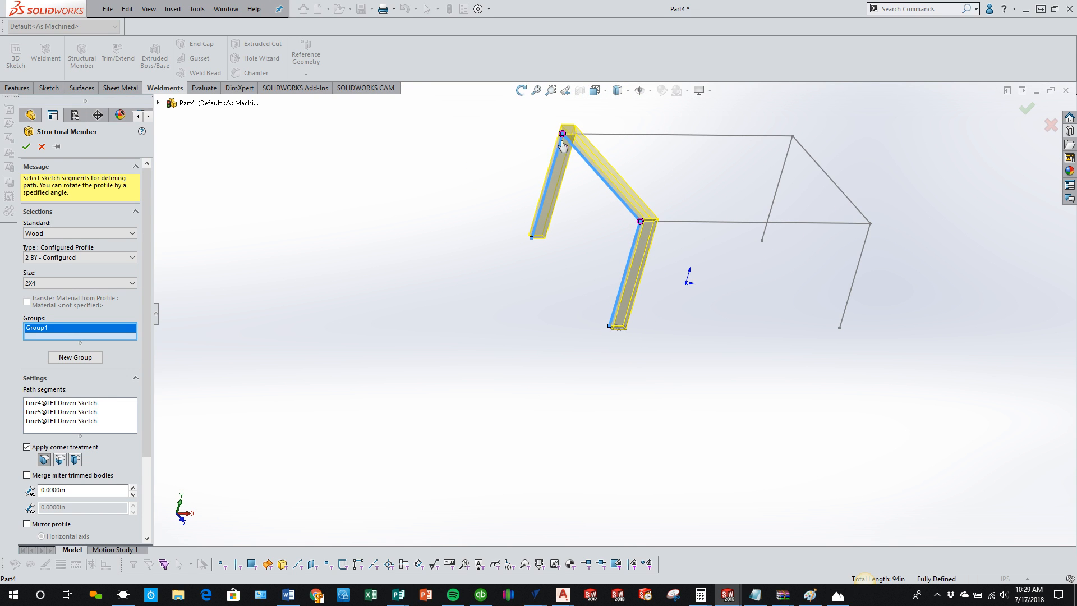
middle_drag(529, 280, 575, 365)
scroll(744, 258, down, 2)
mouse_move(688, 242)
middle_down()
mouse_move(674, 189)
mouse_move(683, 236)
middle_up()
scroll(683, 236, up, 1)
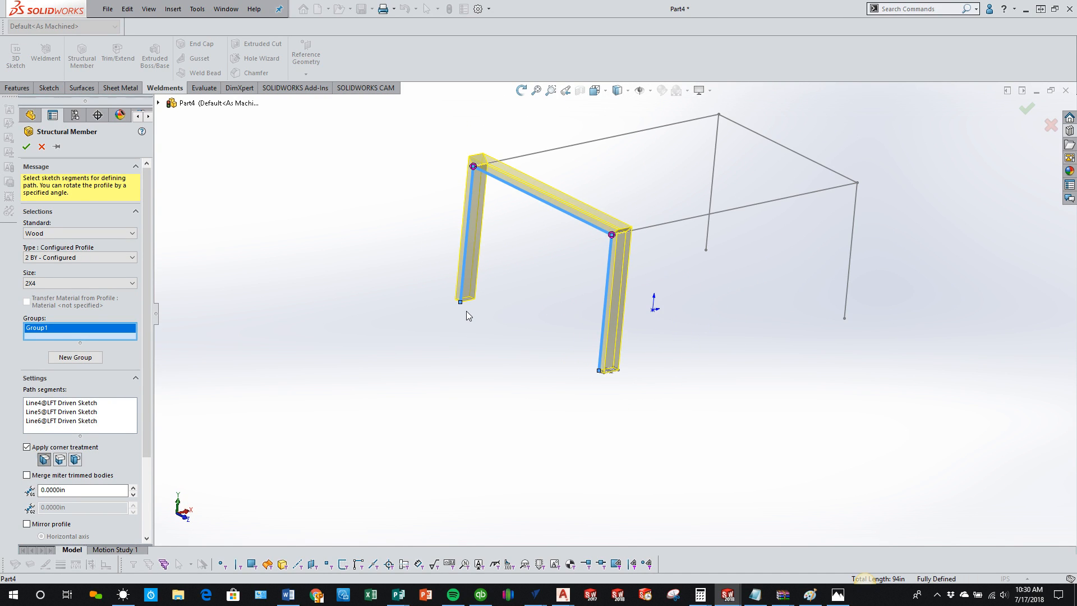
- Add a second group whose path is the two legs and crosspiece of the RT Primary Sketch frame
drag(80, 343, 80, 386)
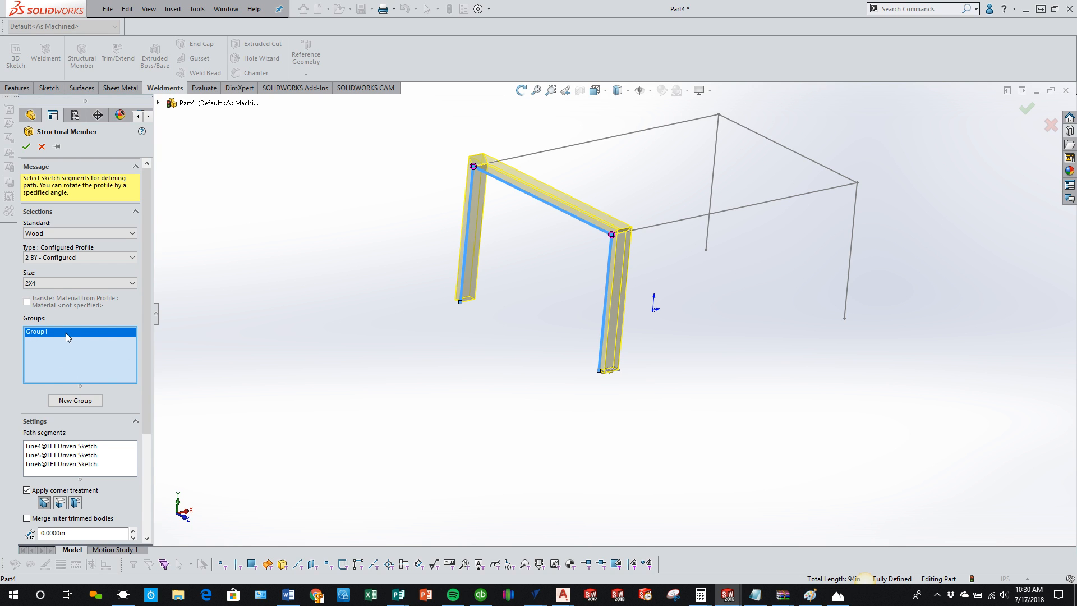
click(76, 401)
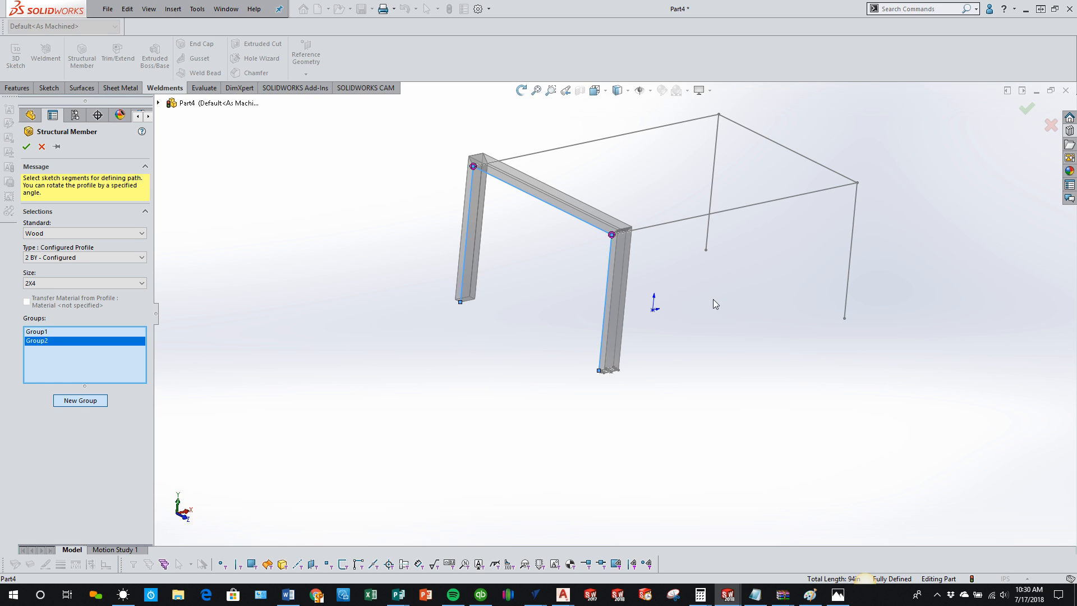
click(849, 293)
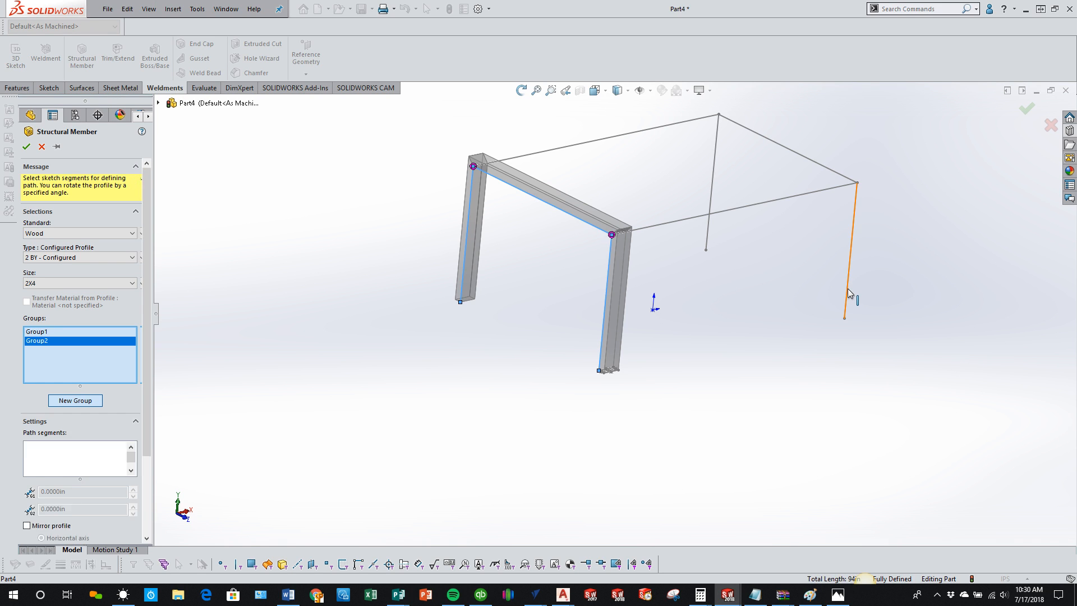
click(808, 162)
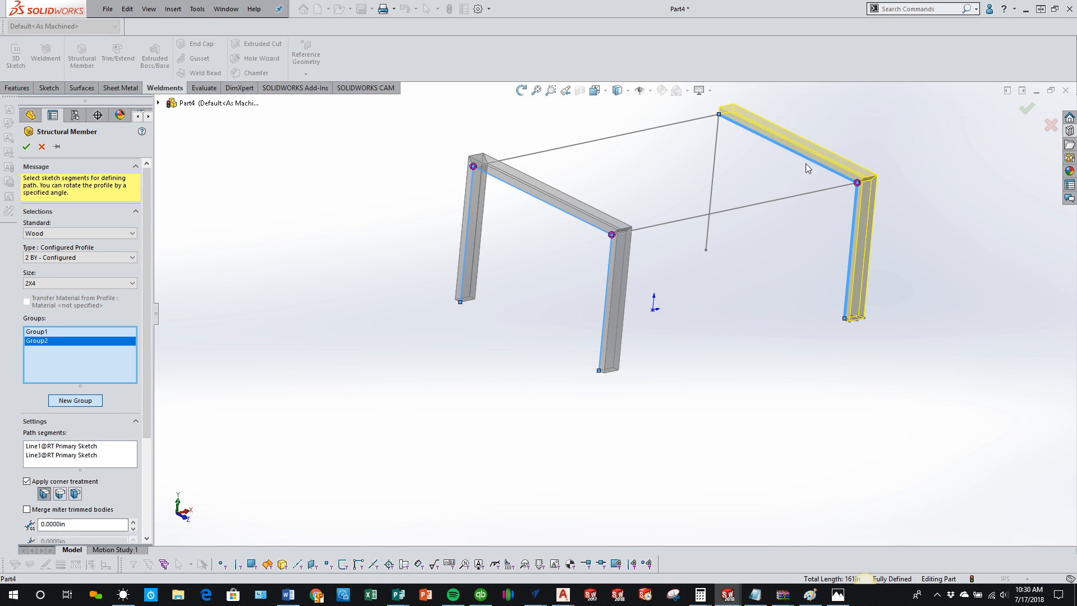
click(716, 154)
- Examine from front, back and angled views on which side of their sketch lines both end frames' members lie
middle_drag(662, 398, 621, 370)
scroll(795, 154, down, 2)
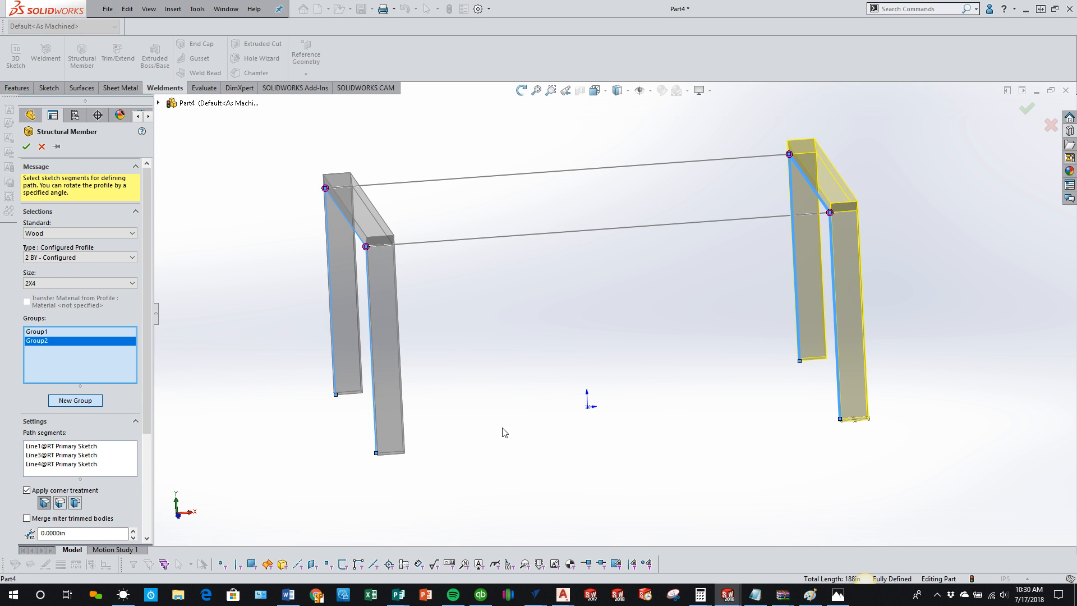
click(177, 514)
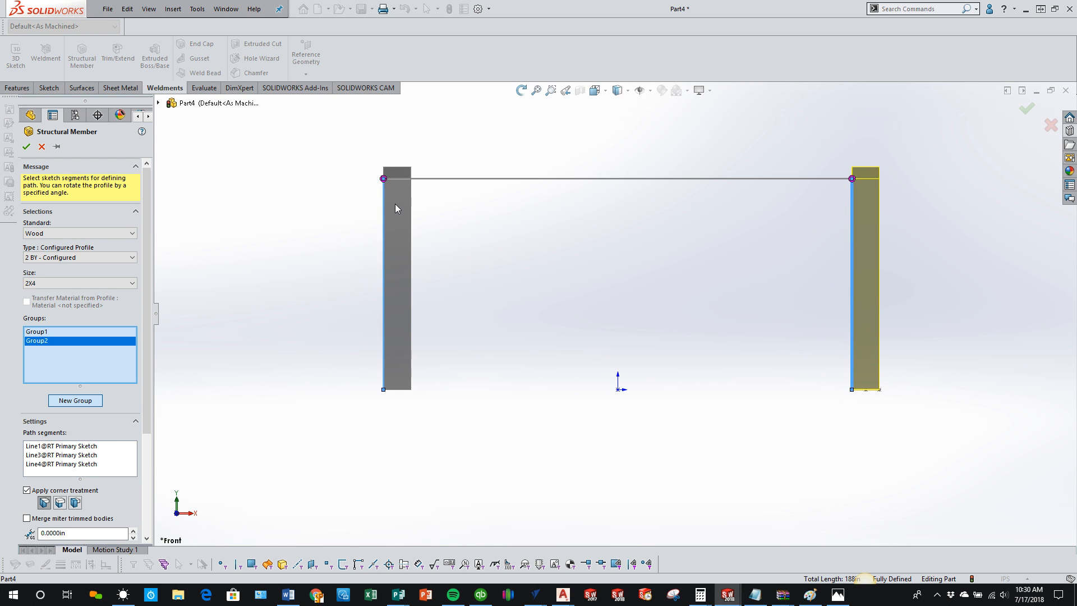
mouse_move(395, 203)
middle_down()
mouse_move(409, 234)
mouse_move(405, 191)
middle_up()
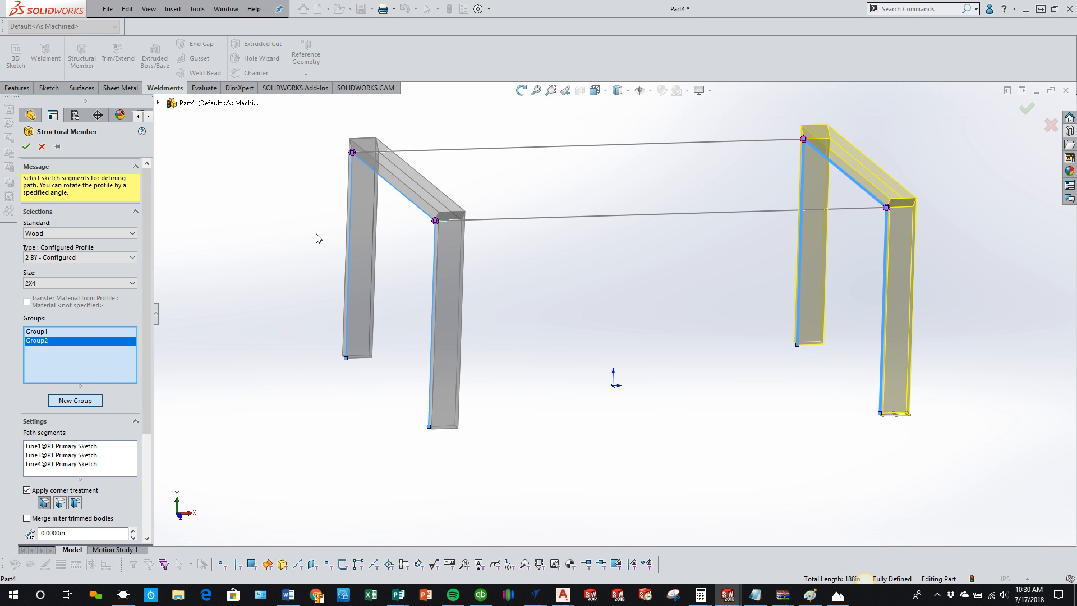
key(ctrl+7)
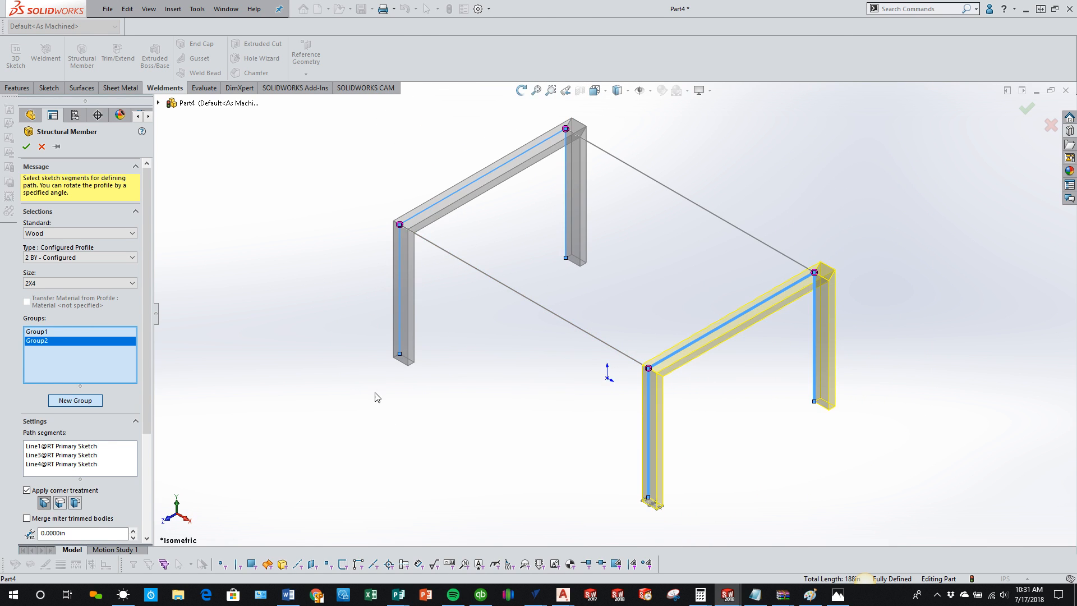
click(173, 526)
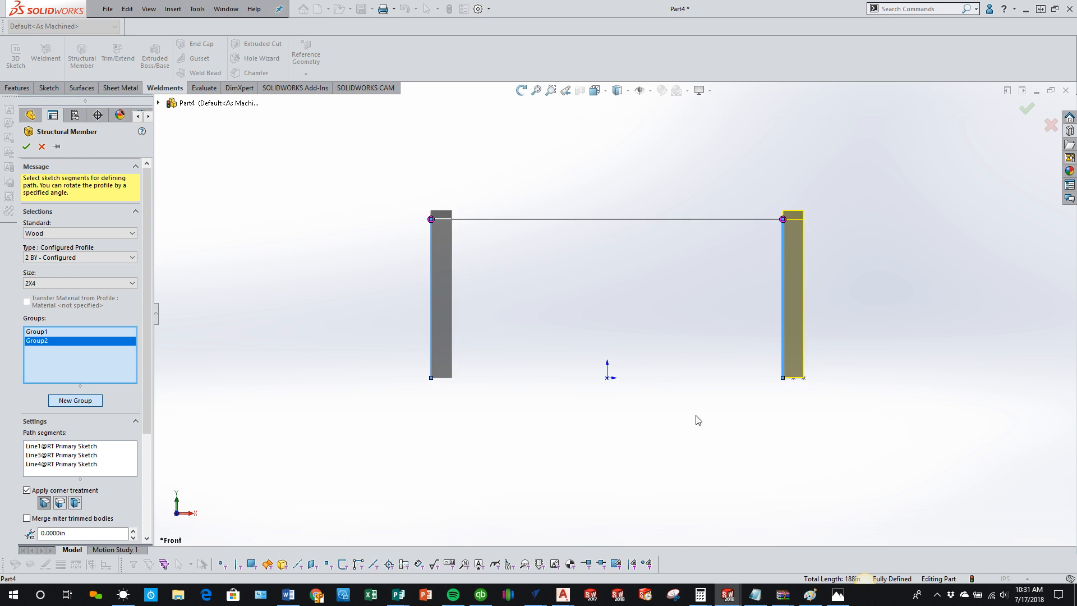
scroll(842, 241, down, 3)
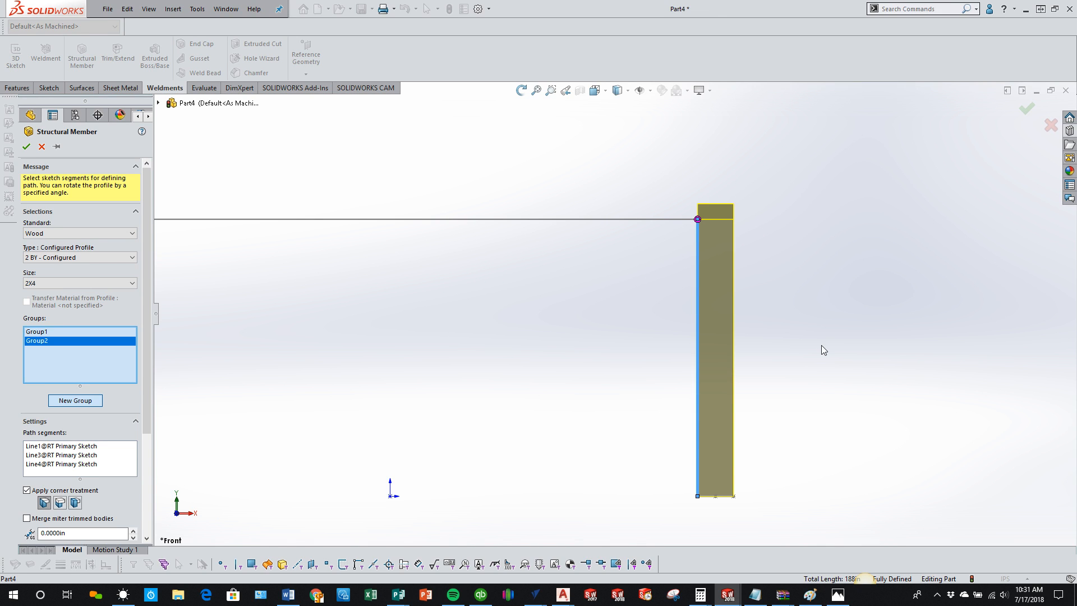
scroll(822, 345, up, 3)
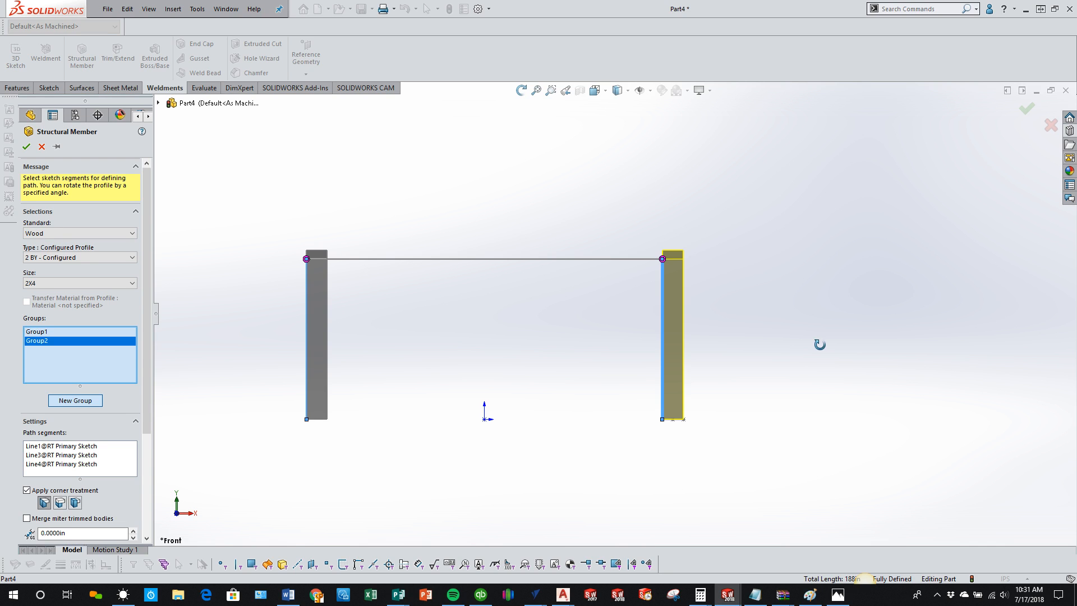
middle_drag(821, 345, 793, 366)
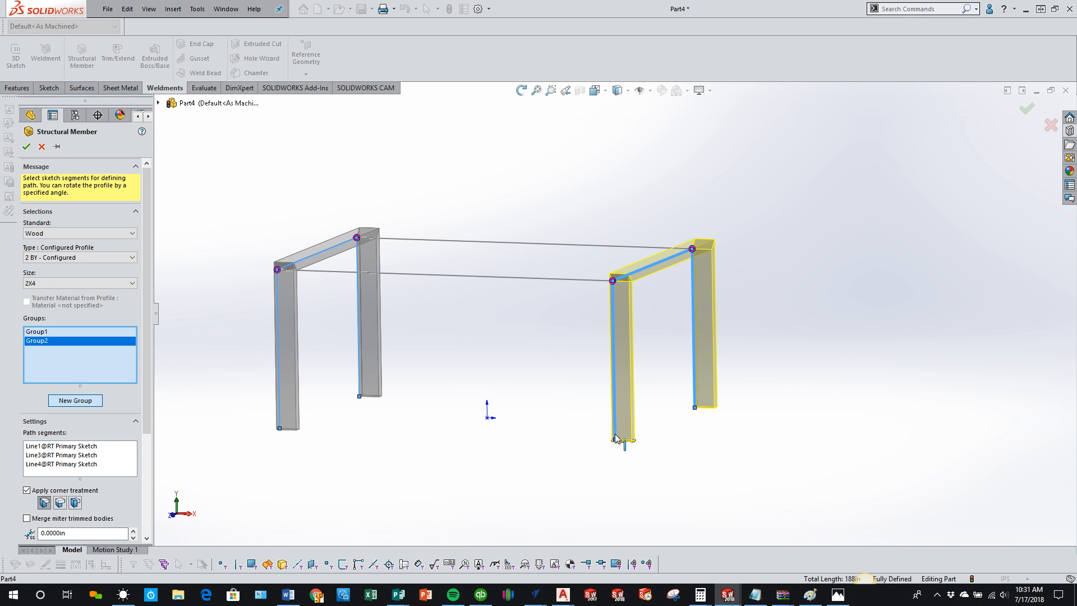
scroll(469, 410, down, 8)
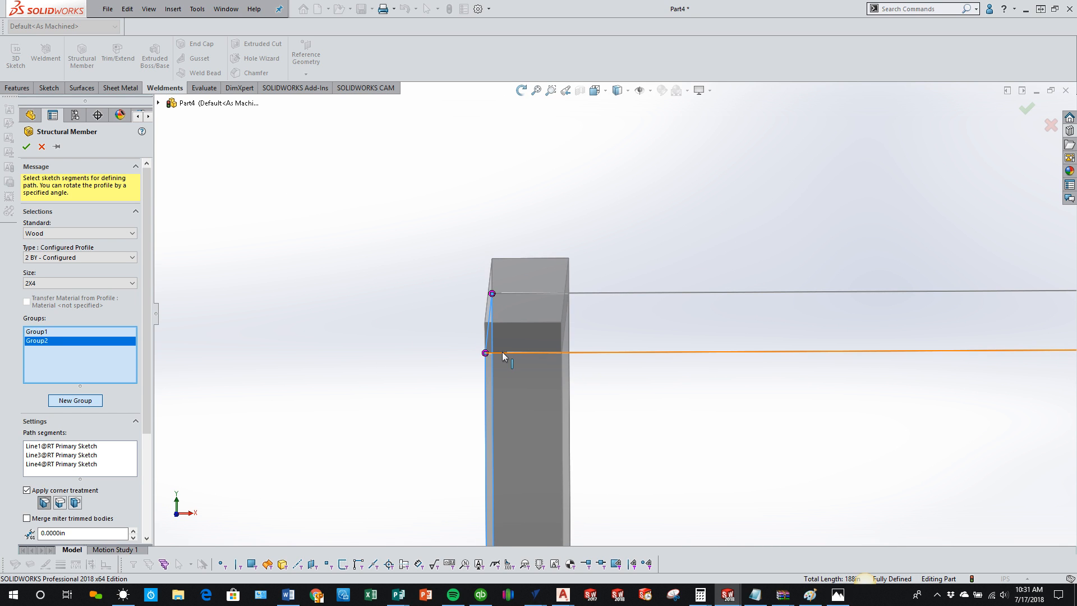
scroll(502, 348, down, 2)
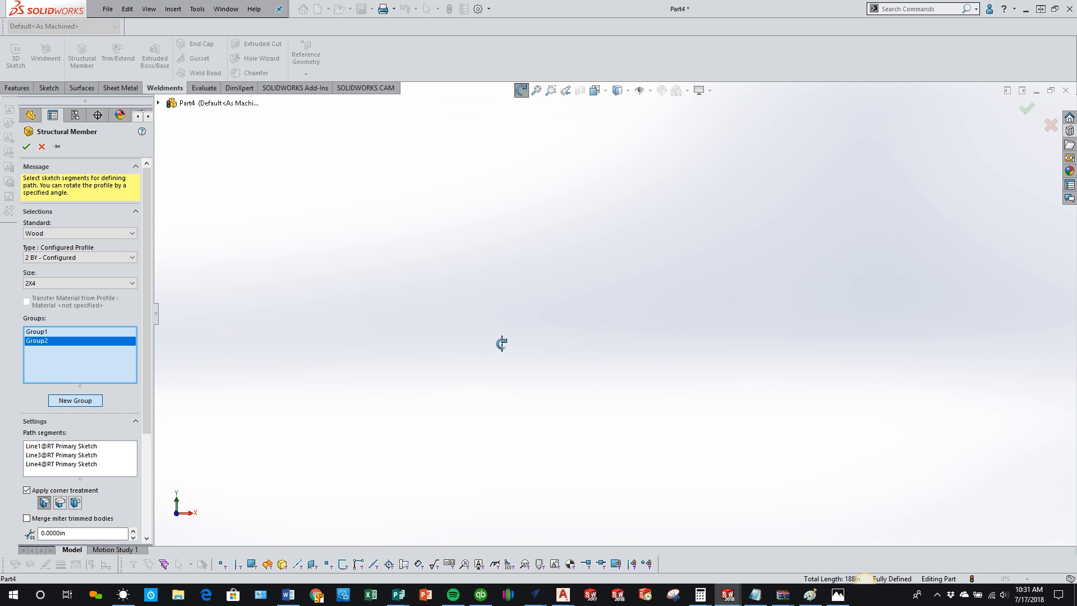
click(176, 513)
scroll(638, 346, up, 3)
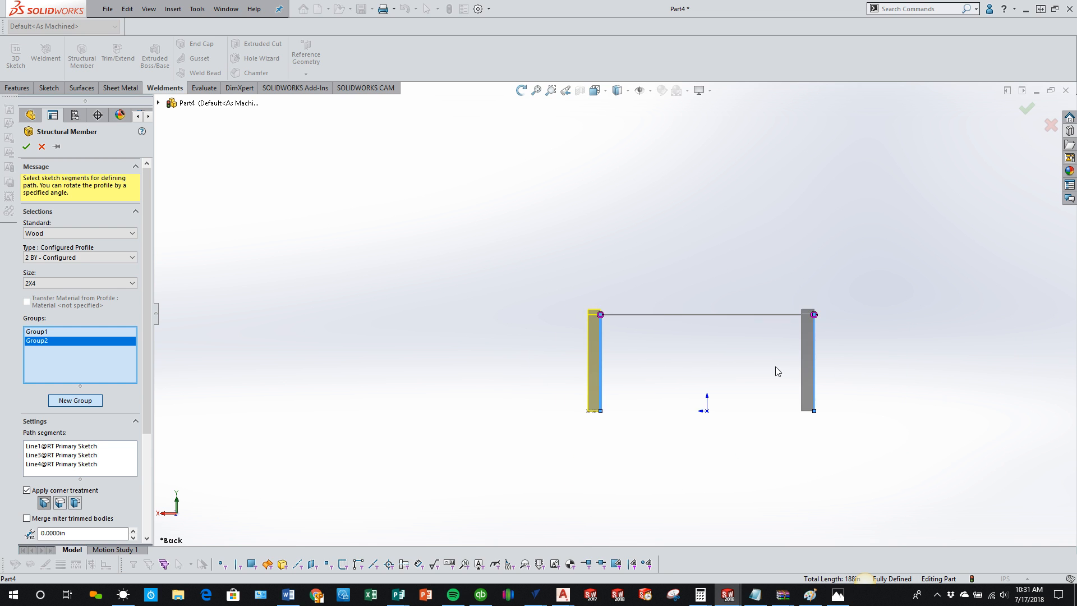
key(ctrl+1)
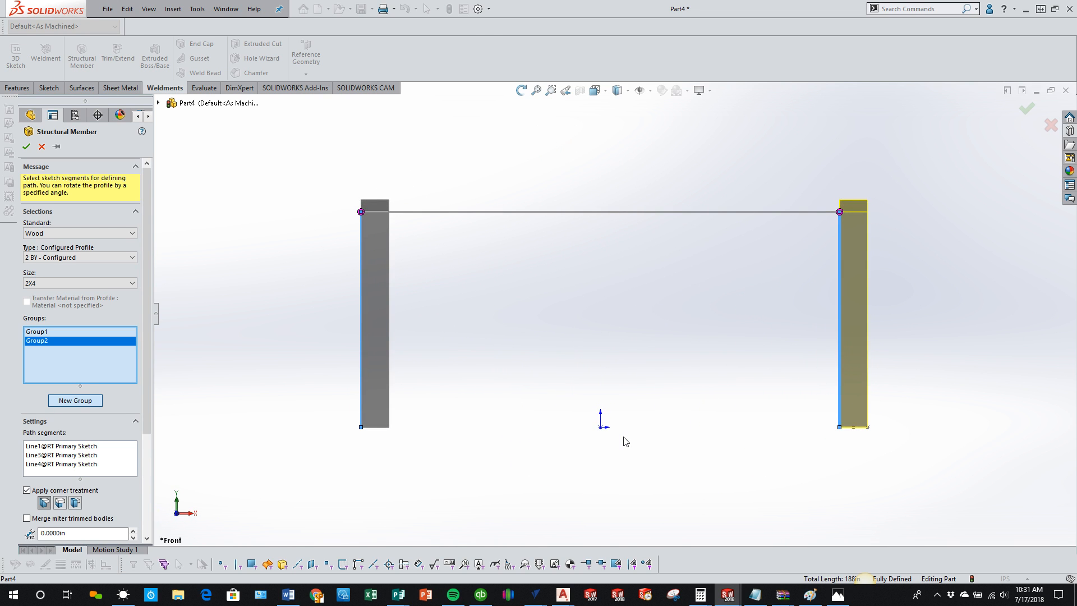
key(ctrl+7)
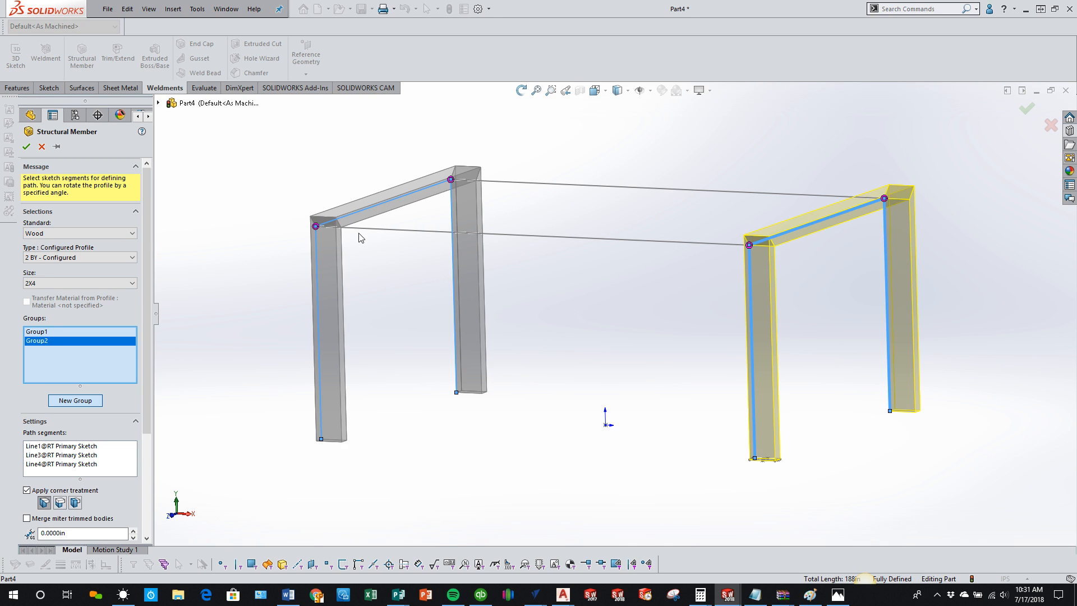
key(z)
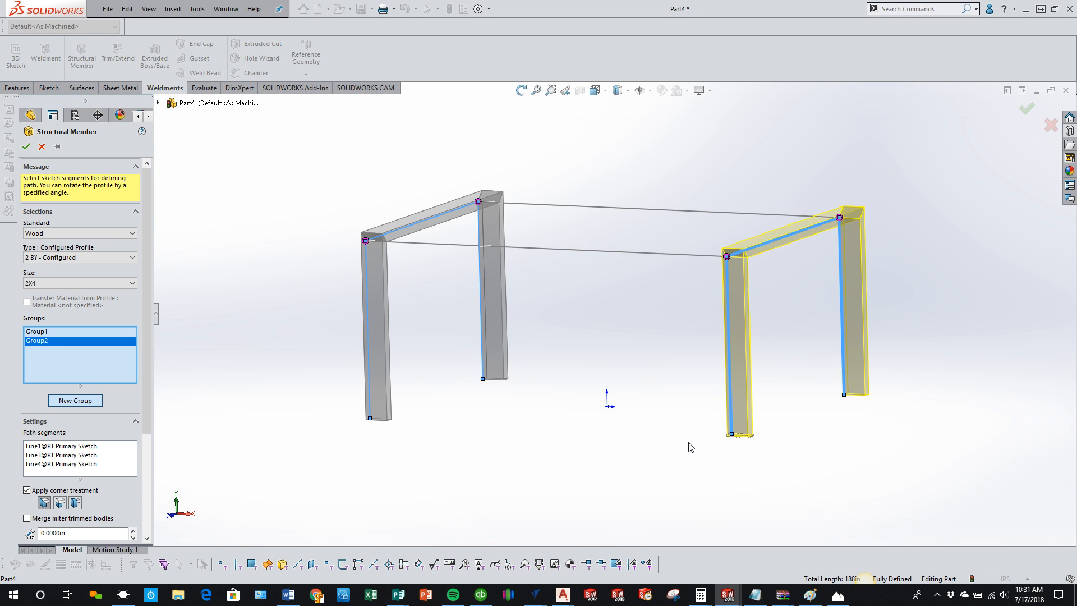
middle_drag(690, 447, 707, 503)
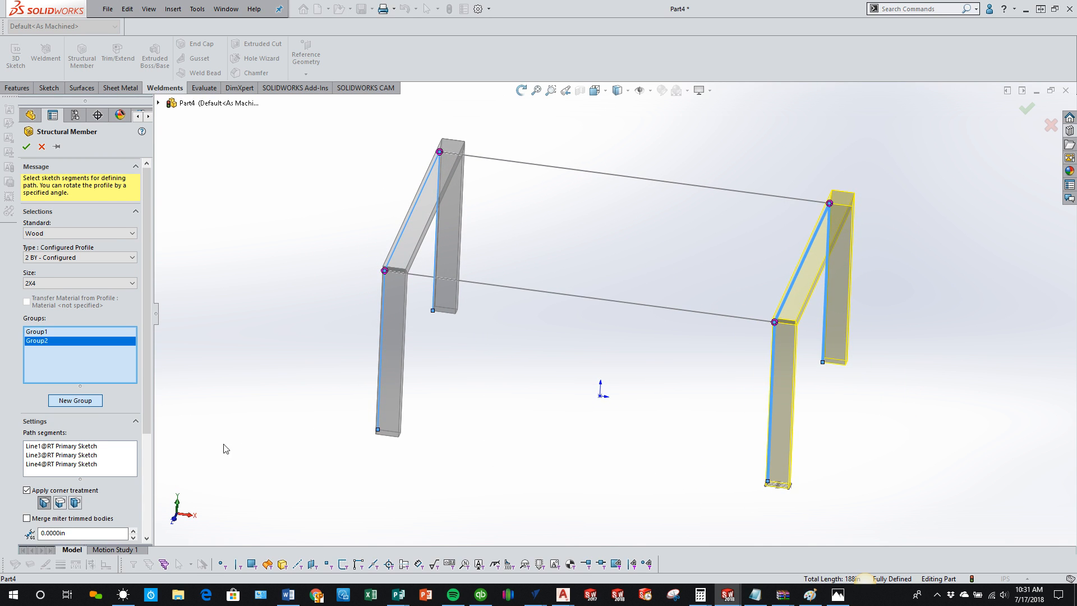
- Relocate the second group's 2X4 profile so that its diagonally opposite corner lies on the sketch path
drag(147, 416, 146, 502)
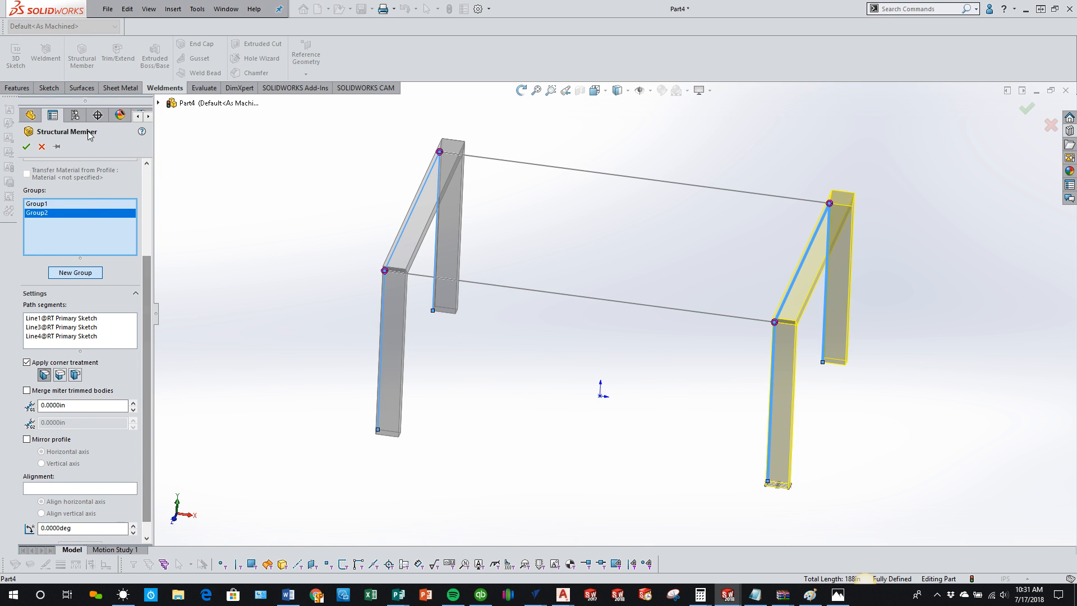
mouse_move(142, 316)
mouse_down()
mouse_move(147, 213)
mouse_move(153, 333)
mouse_up()
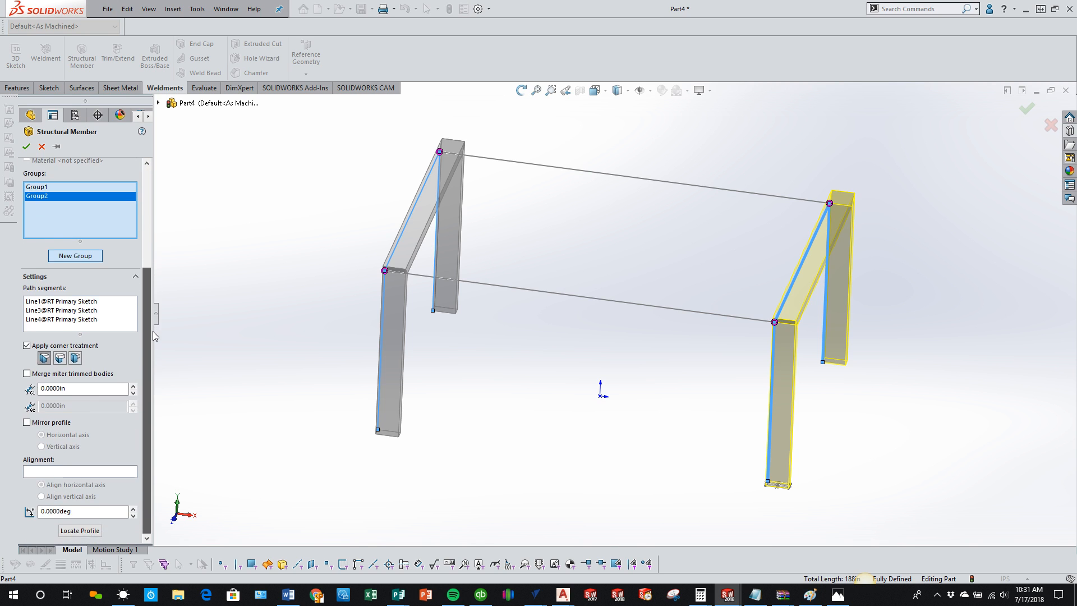
click(90, 535)
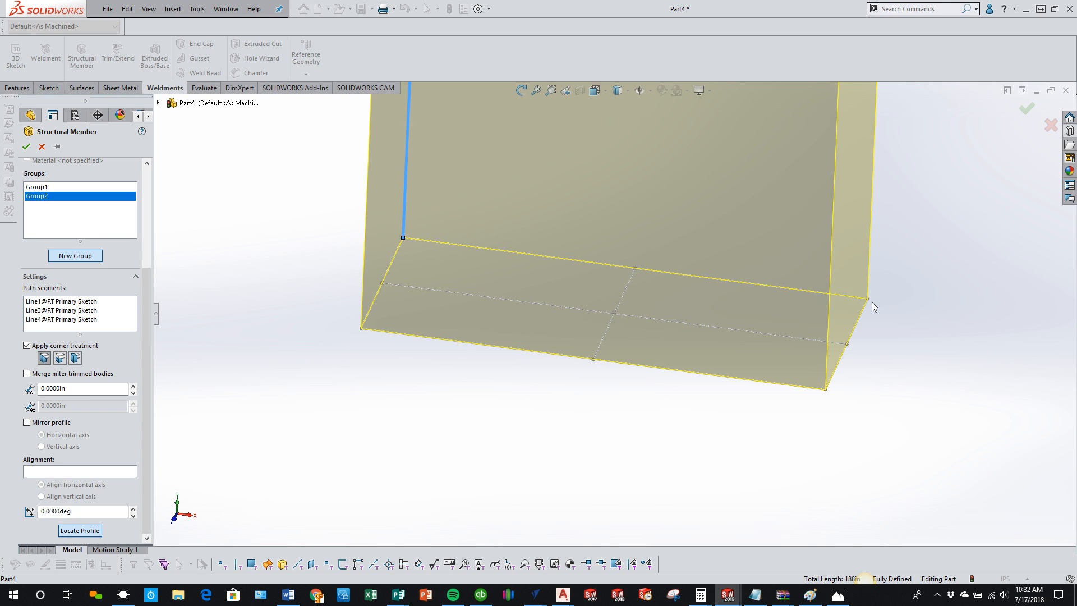
click(826, 389)
scroll(474, 349, up, 7)
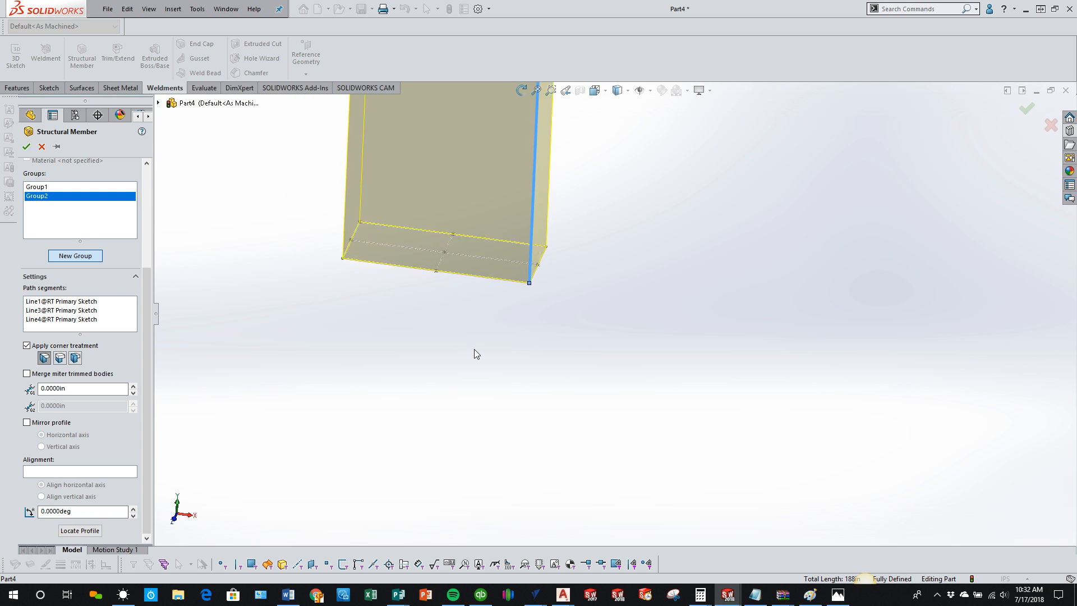
scroll(488, 238, up, 4)
scroll(488, 238, up, 5)
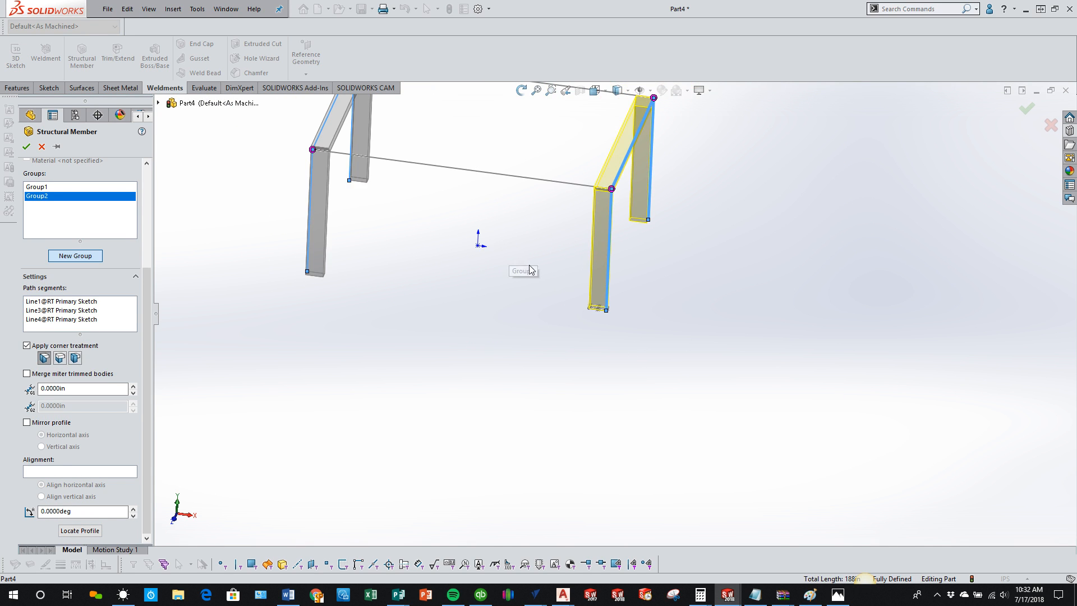
scroll(635, 196, down, 7)
middle_drag(587, 280, 601, 247)
scroll(601, 264, up, 5)
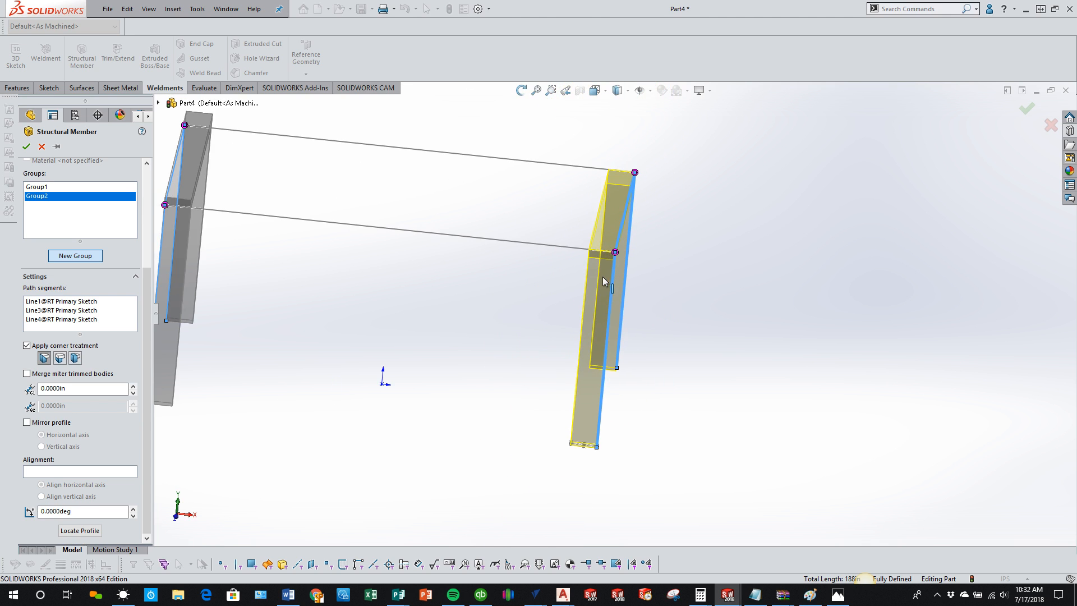
- Compare from front and angled views how the tops of both end frames sit relative to their sketch lines
click(176, 521)
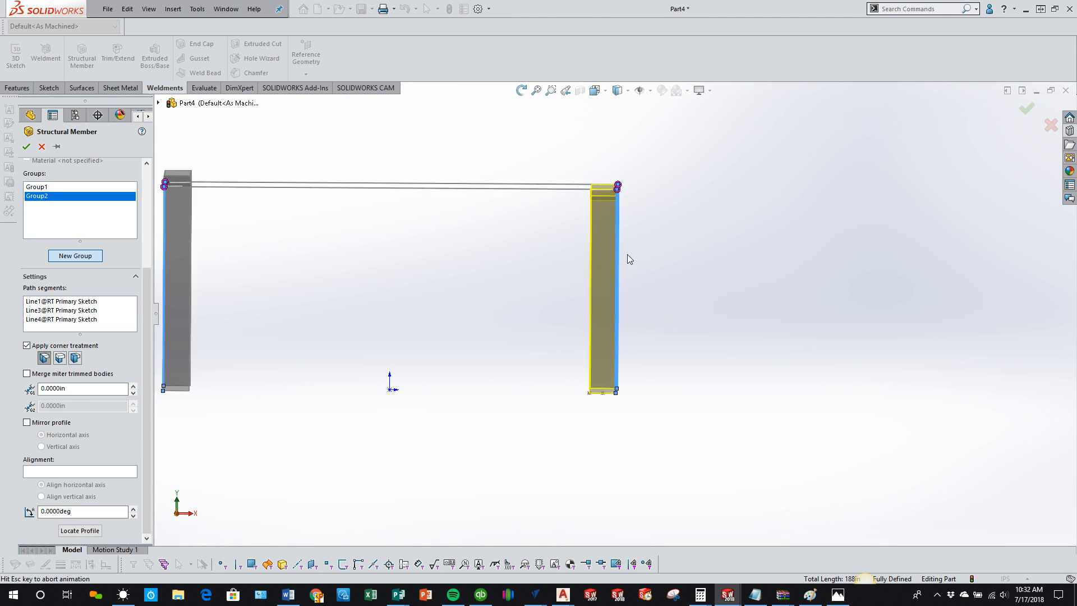
scroll(635, 245, down, 5)
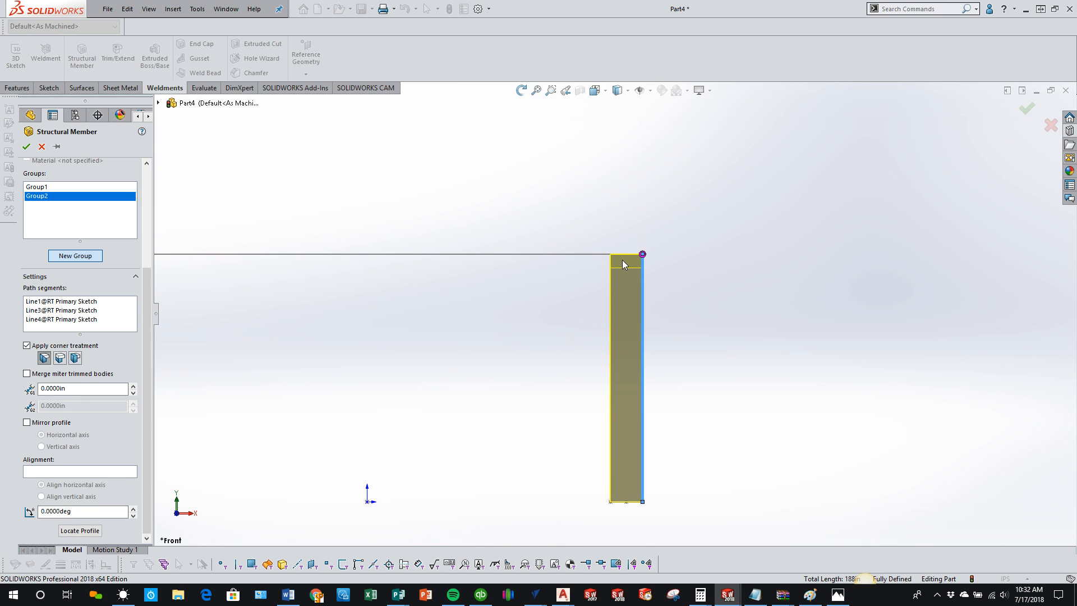
middle_drag(630, 263, 629, 265)
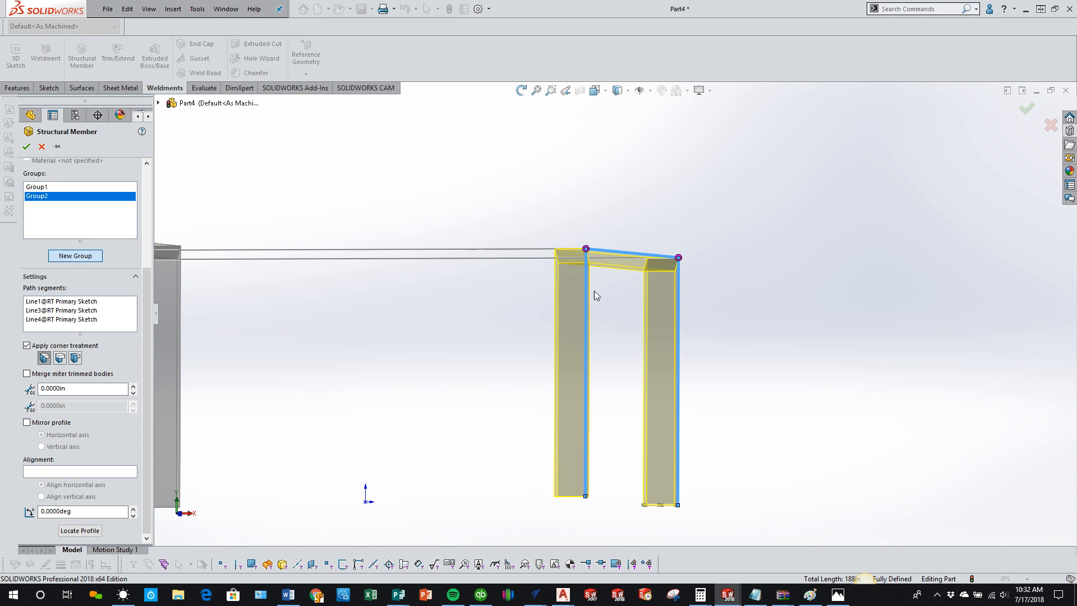
click(176, 515)
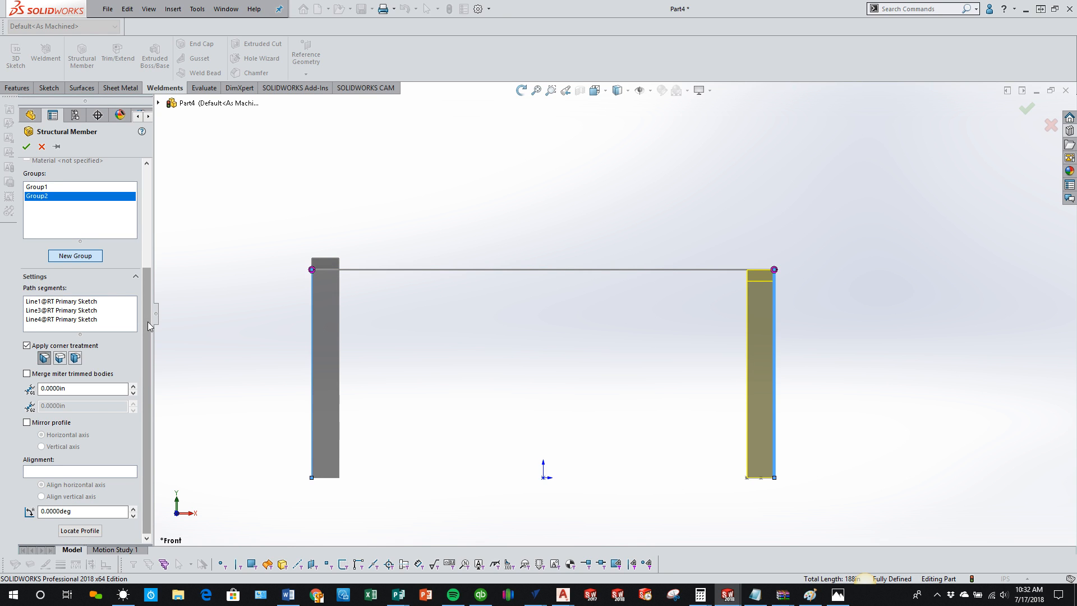
click(92, 219)
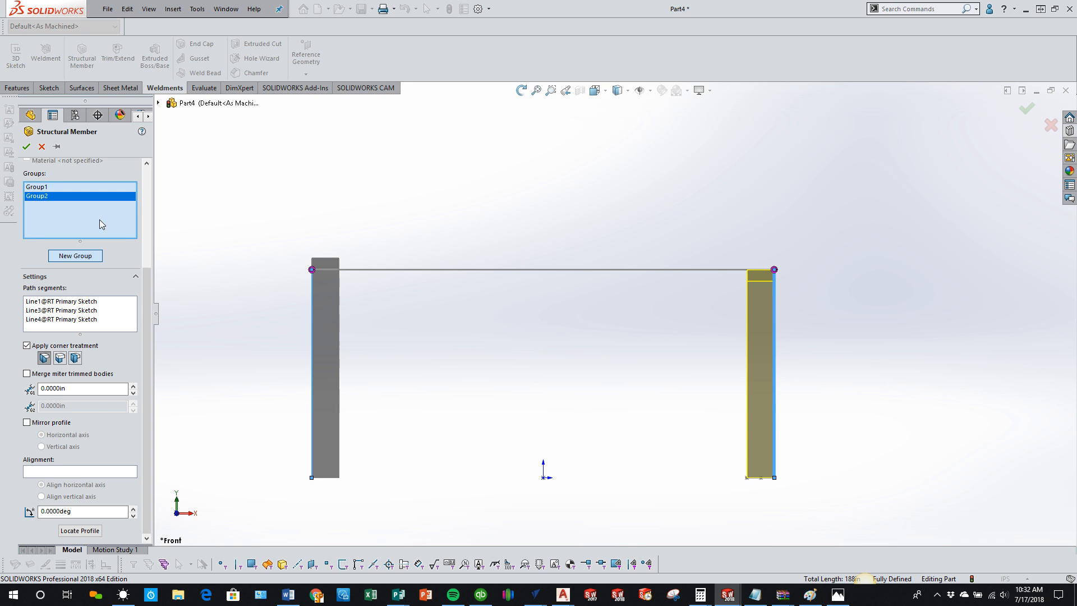
- Relocate Group1's 2X4 profile to the adjacent corner along its short side, so that the crosspiece lies beneath its sketch line
click(56, 190)
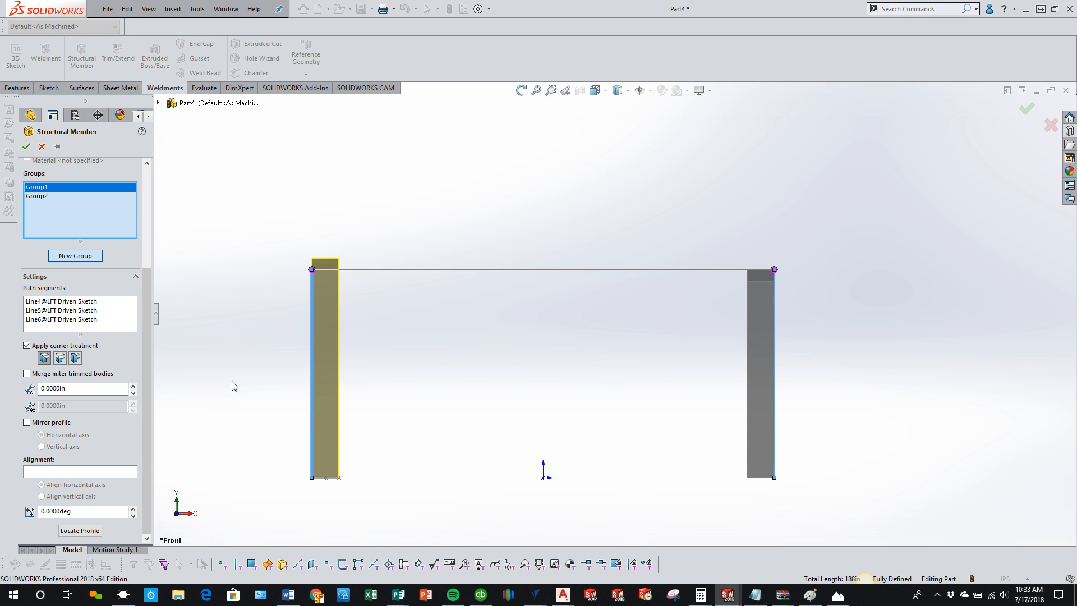
middle_drag(282, 312, 297, 358)
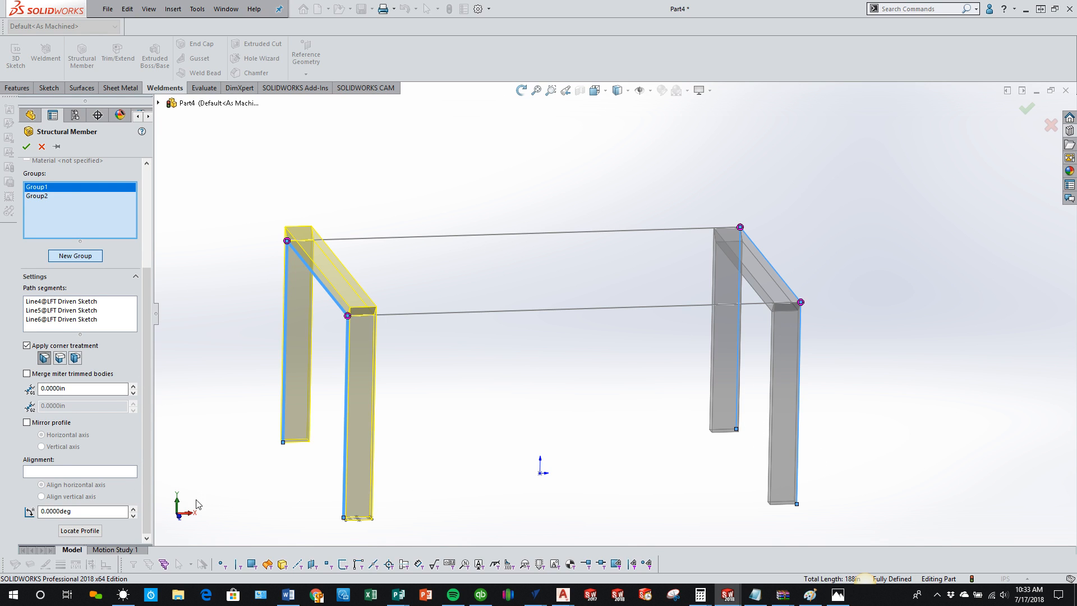
scroll(385, 386, down, 1)
scroll(385, 381, up, 1)
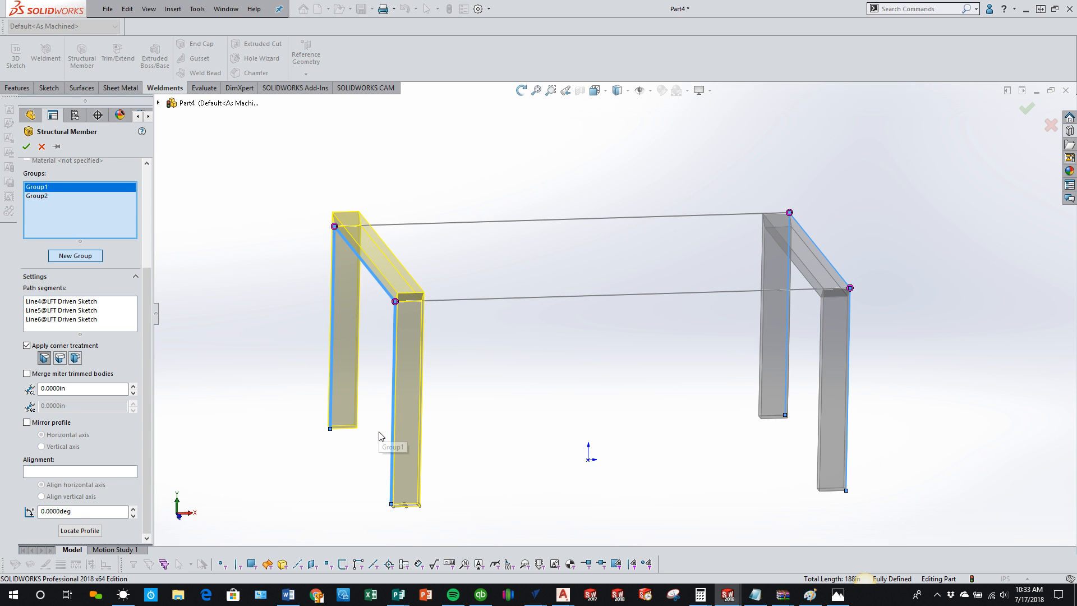
scroll(422, 386, down, 1)
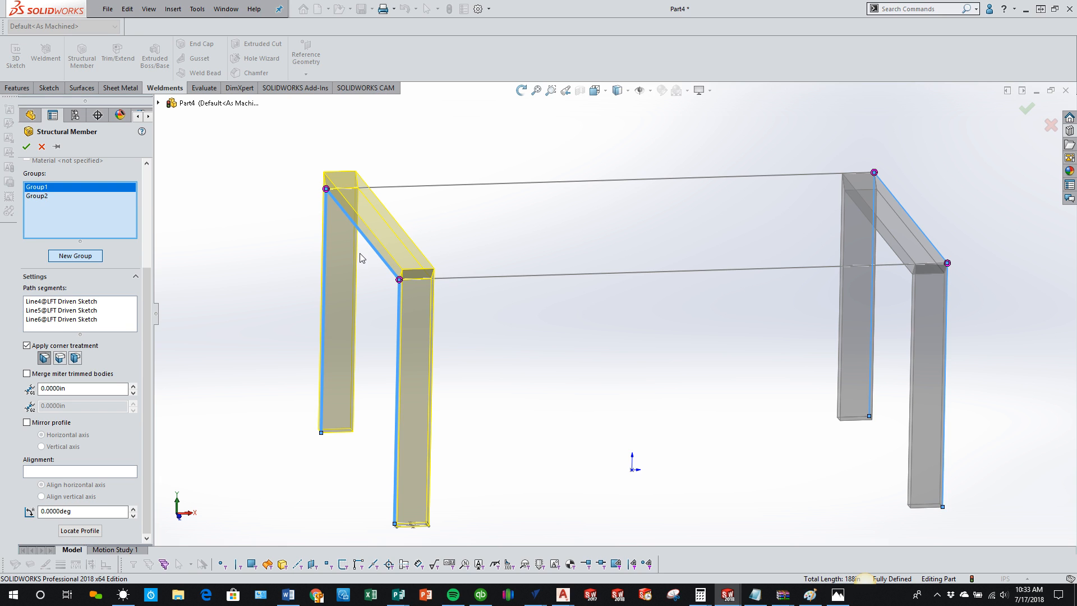
scroll(376, 404, up, 4)
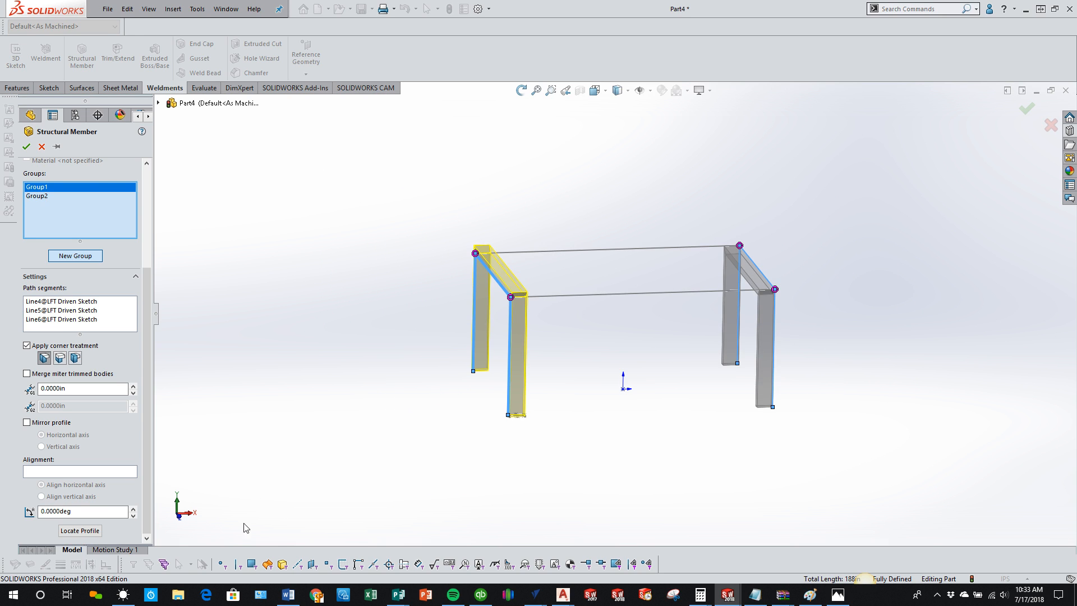
click(87, 536)
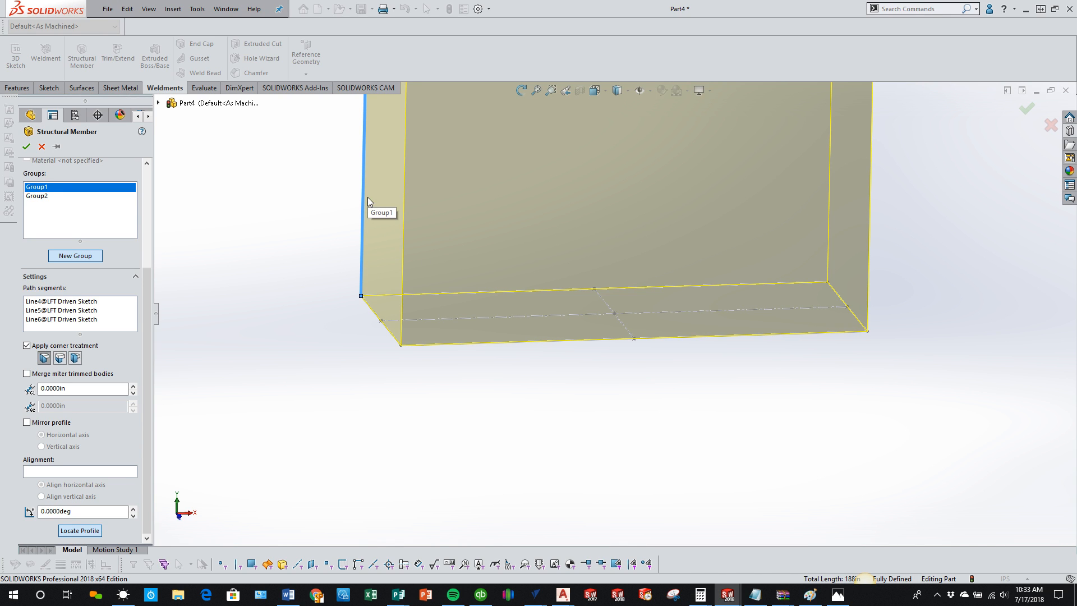
click(403, 345)
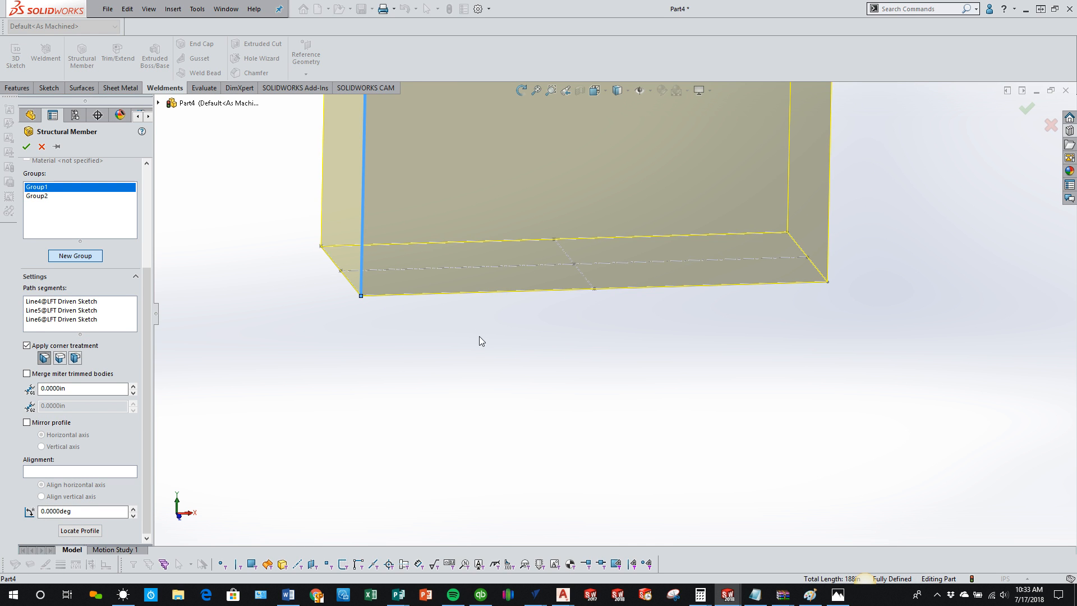
key(ctrl+1)
middle_drag(725, 190, 725, 236)
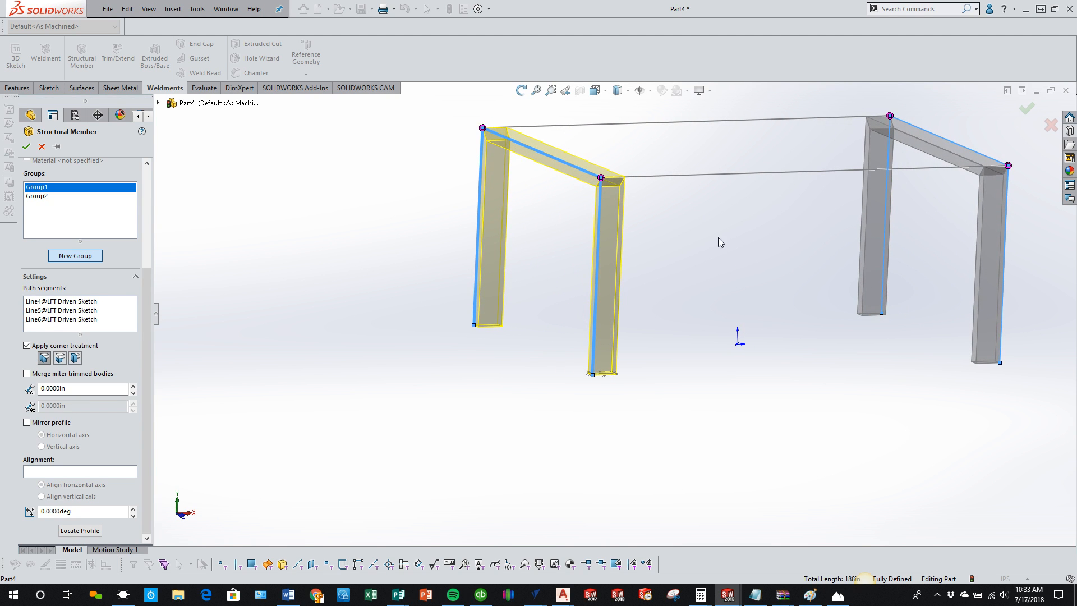
- Add a third group whose path is the two long top lines of Sketch3 joining the end frames
drag(145, 328, 149, 272)
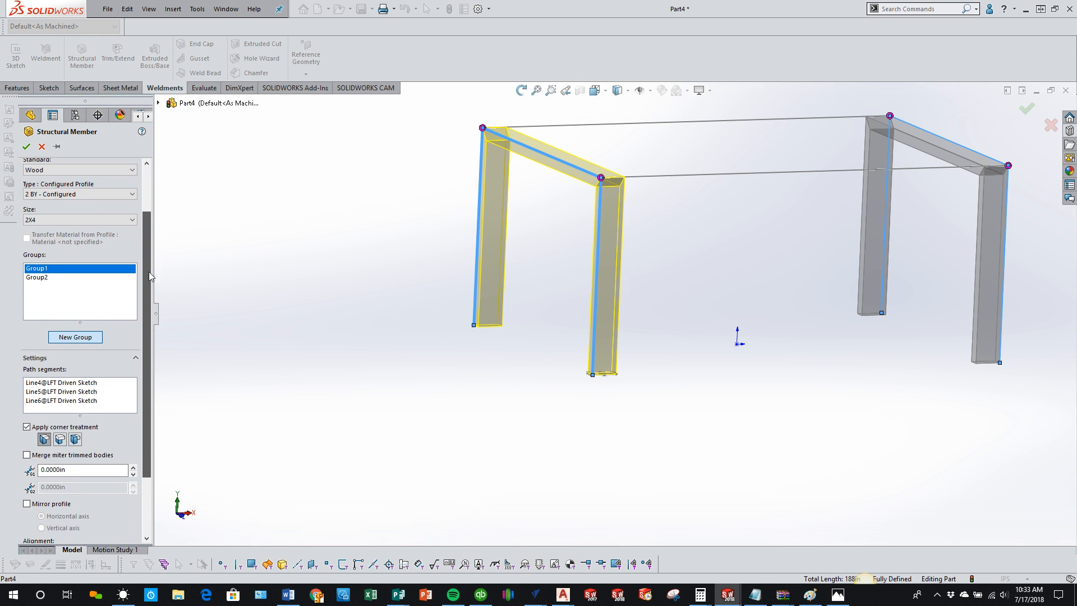
click(82, 339)
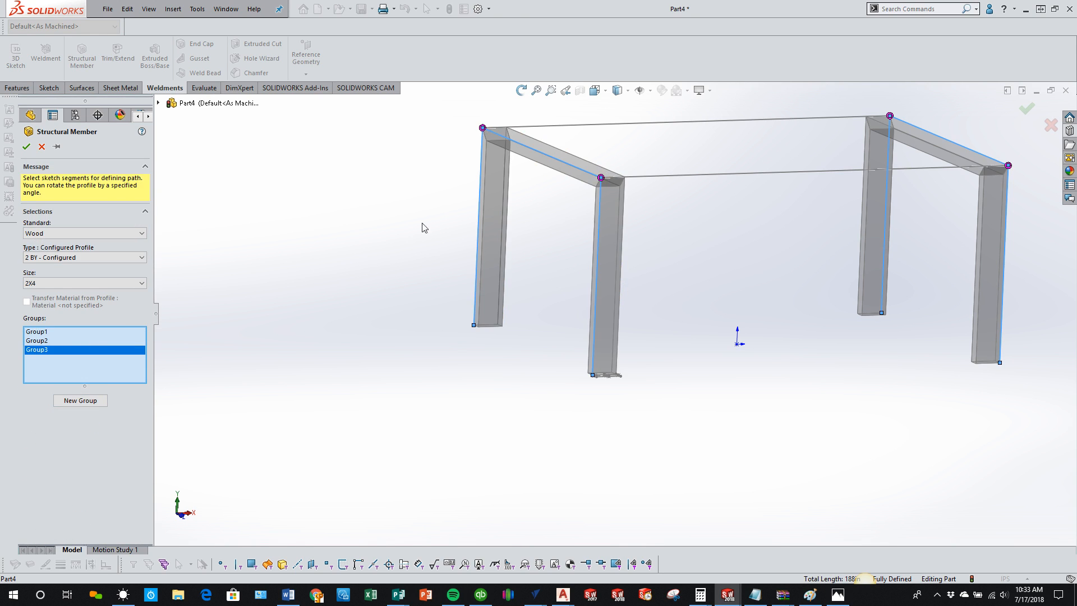
click(645, 177)
mouse_move(355, 258)
middle_down()
mouse_move(378, 257)
mouse_move(411, 301)
middle_up()
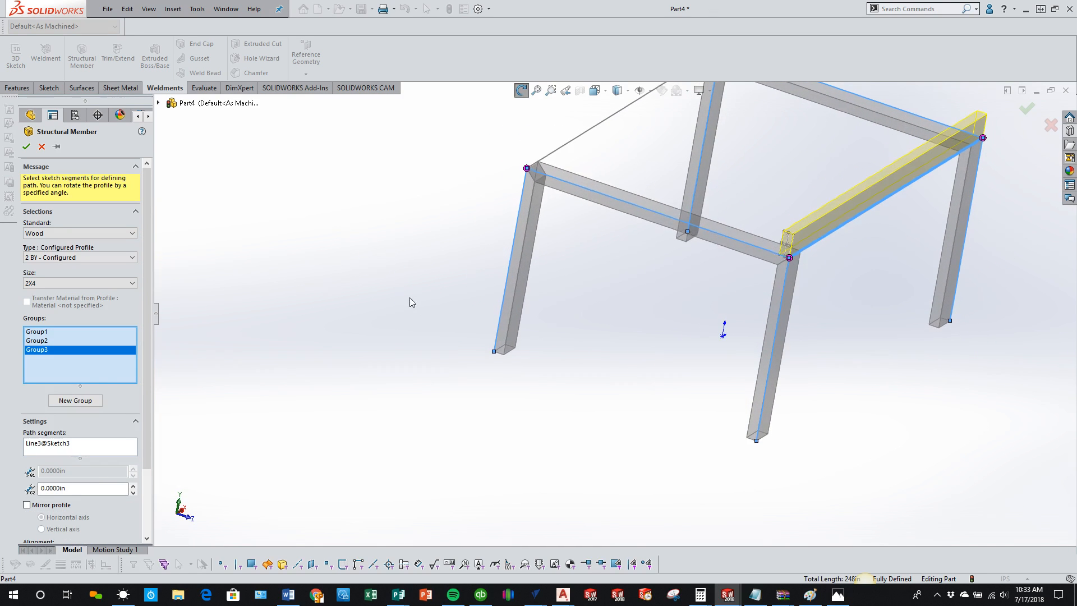
click(564, 158)
middle_drag(261, 508, 281, 462)
- Relocate the third group's profile so that its upper corner on the same side lies on the path, lowering the rails below the lines
key(ctrl+4)
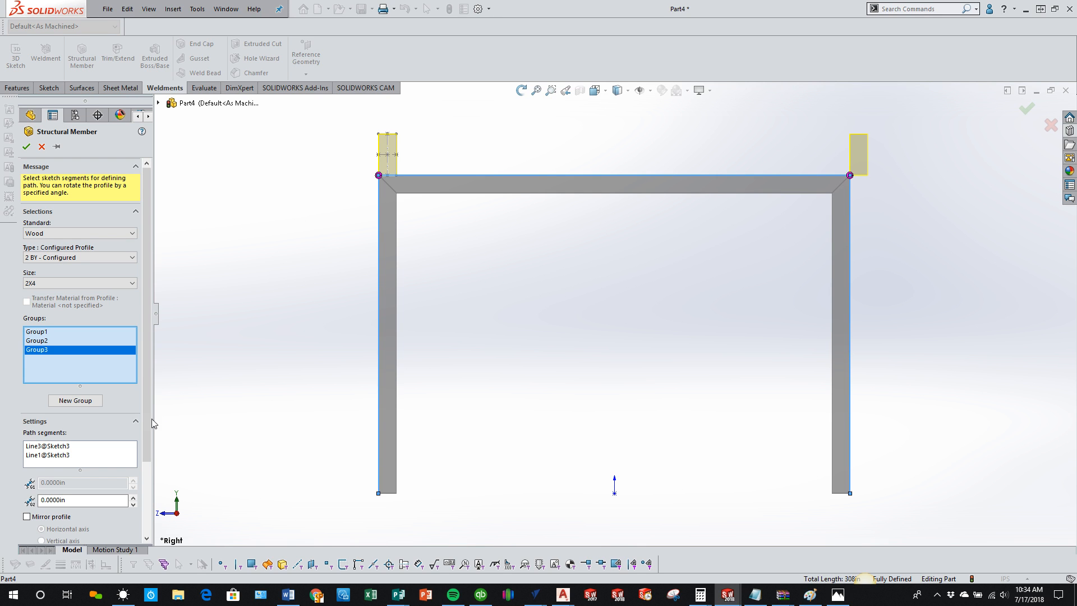
drag(149, 423, 144, 517)
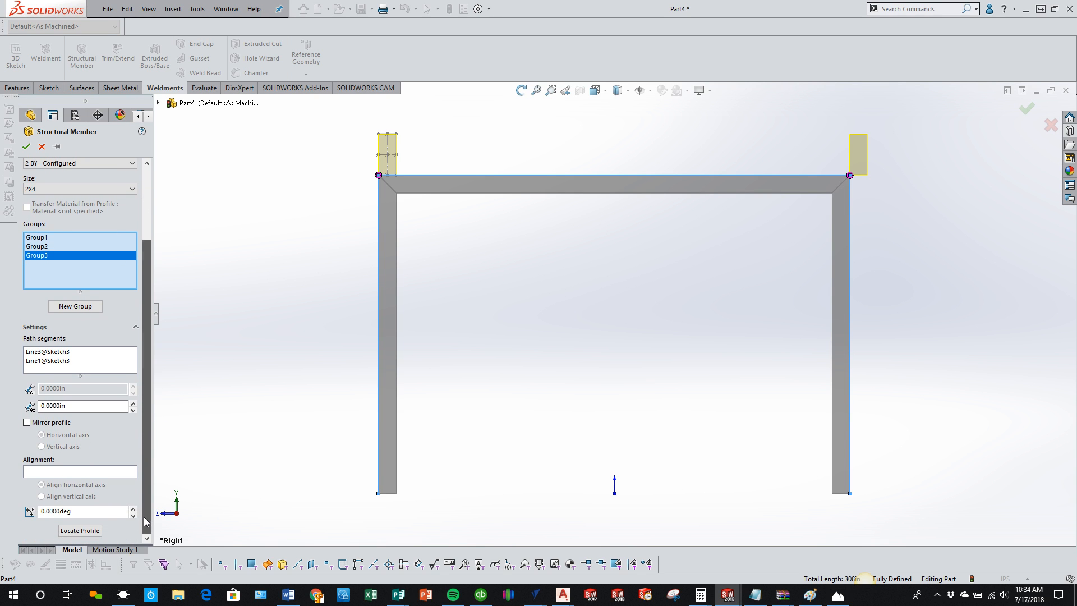
click(82, 532)
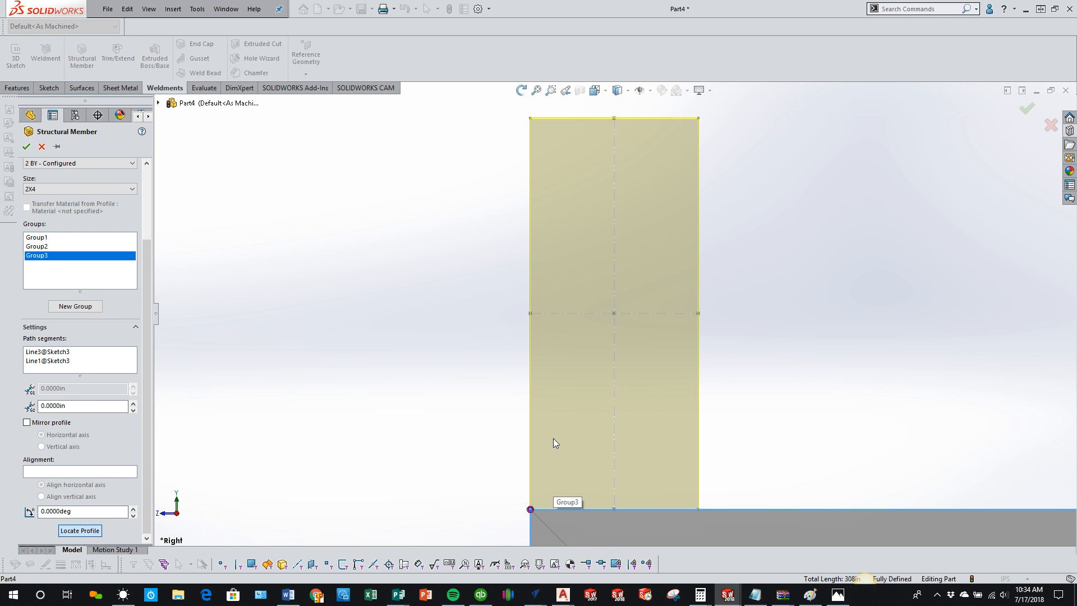
click(531, 119)
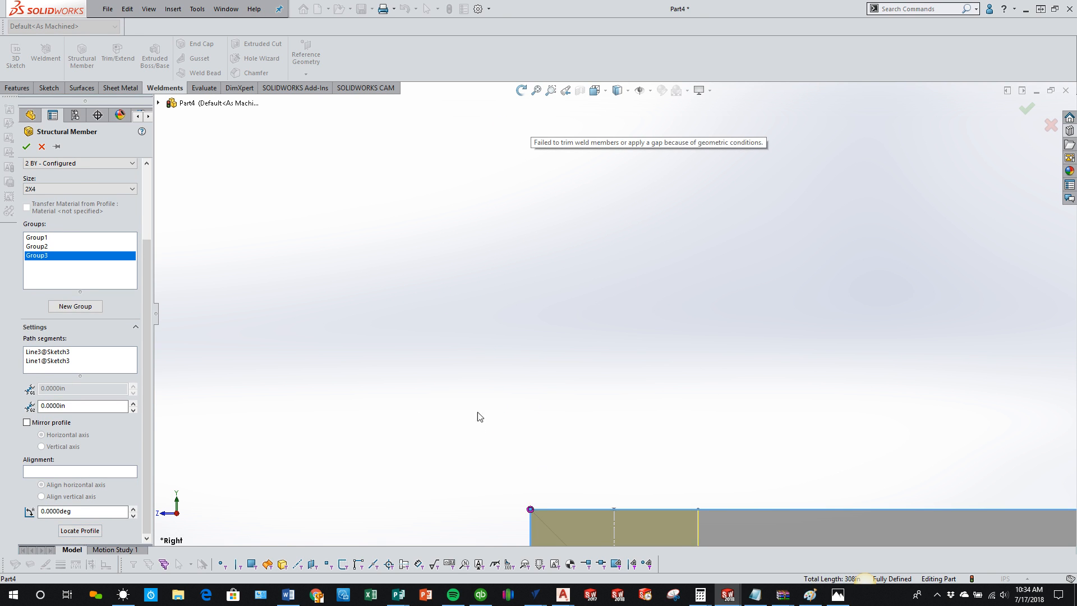
- Examine from angled and right views how each long rail of the third group sits relative to the end frames' legs
scroll(480, 411, up, 5)
scroll(595, 394, down, 3)
scroll(610, 424, up, 3)
middle_drag(609, 425, 759, 465)
scroll(759, 464, up, 8)
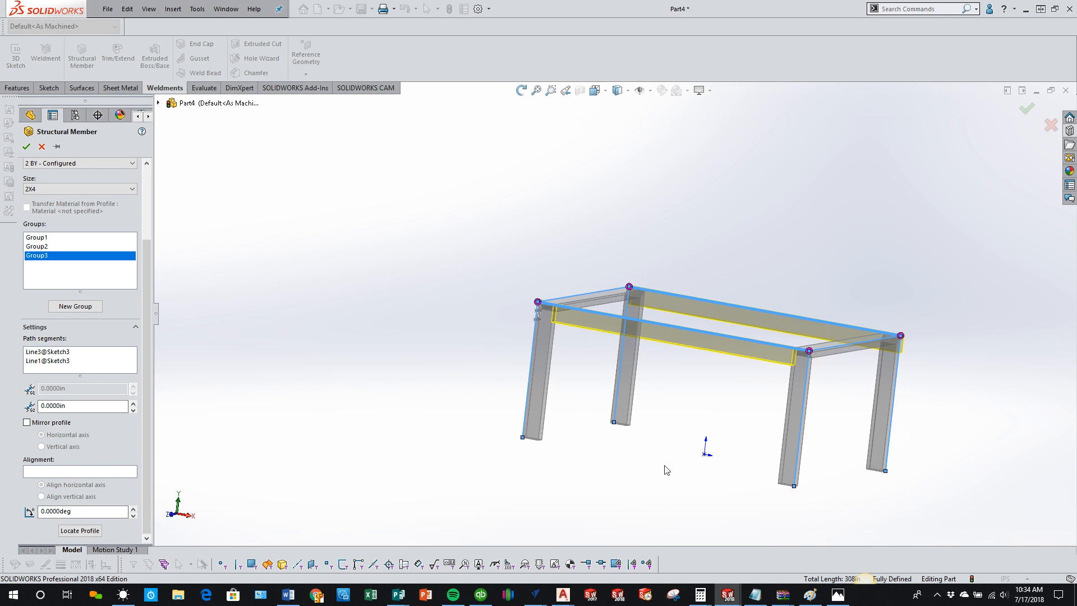
click(189, 518)
scroll(719, 354, up, 6)
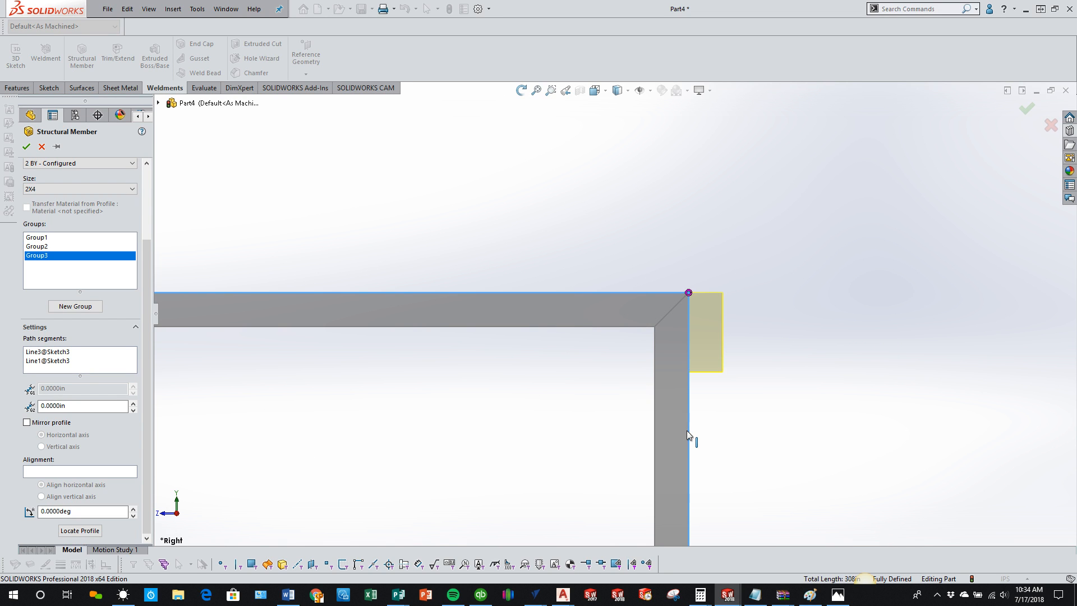
scroll(449, 331, down, 1)
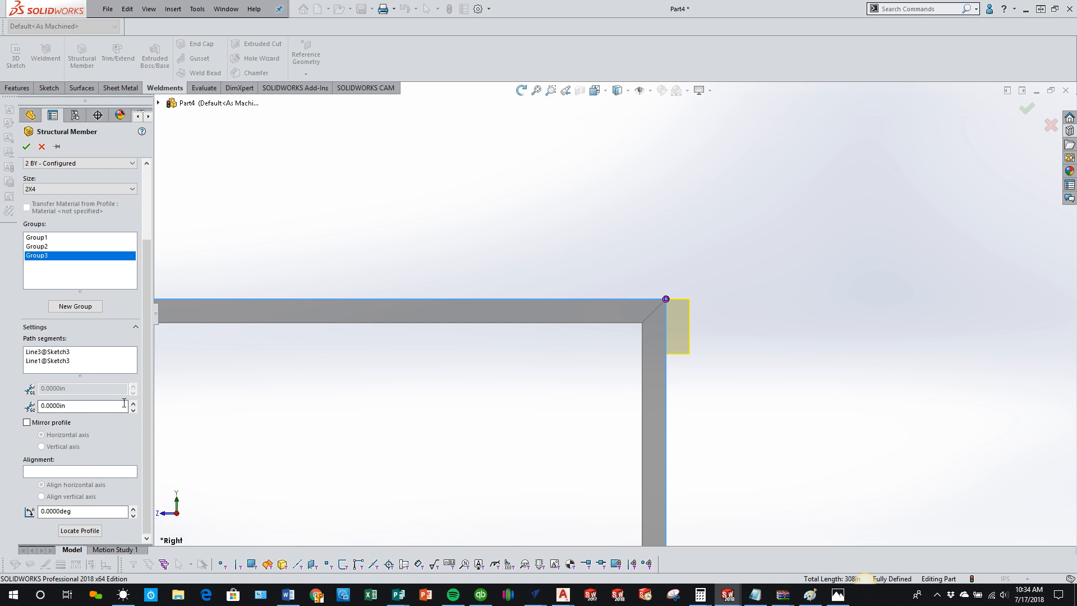
scroll(531, 381, up, 5)
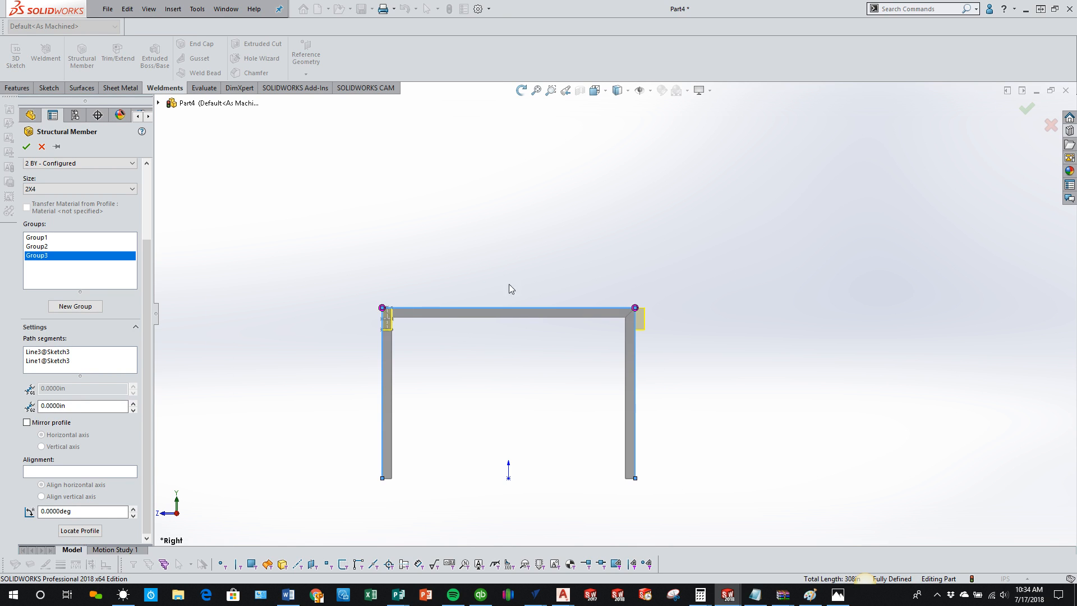
middle_drag(402, 309, 412, 313)
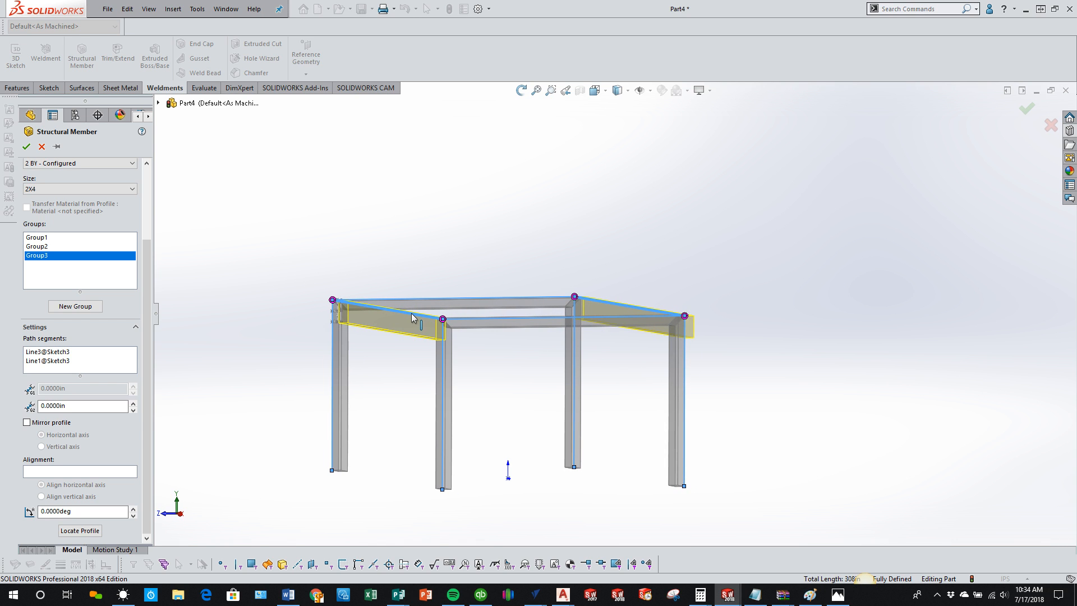
click(179, 514)
- Remove Line1@Sketch3 from the third group's path segments, leaving only Line3@Sketch3
click(95, 361)
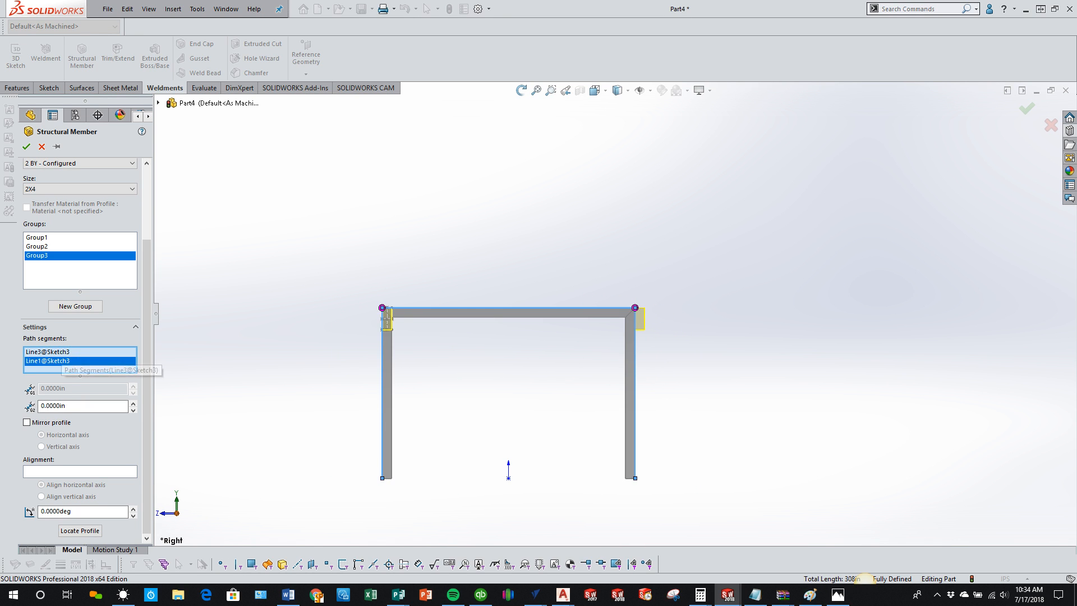
click(43, 356)
middle_drag(291, 359, 493, 392)
scroll(645, 340, down, 2)
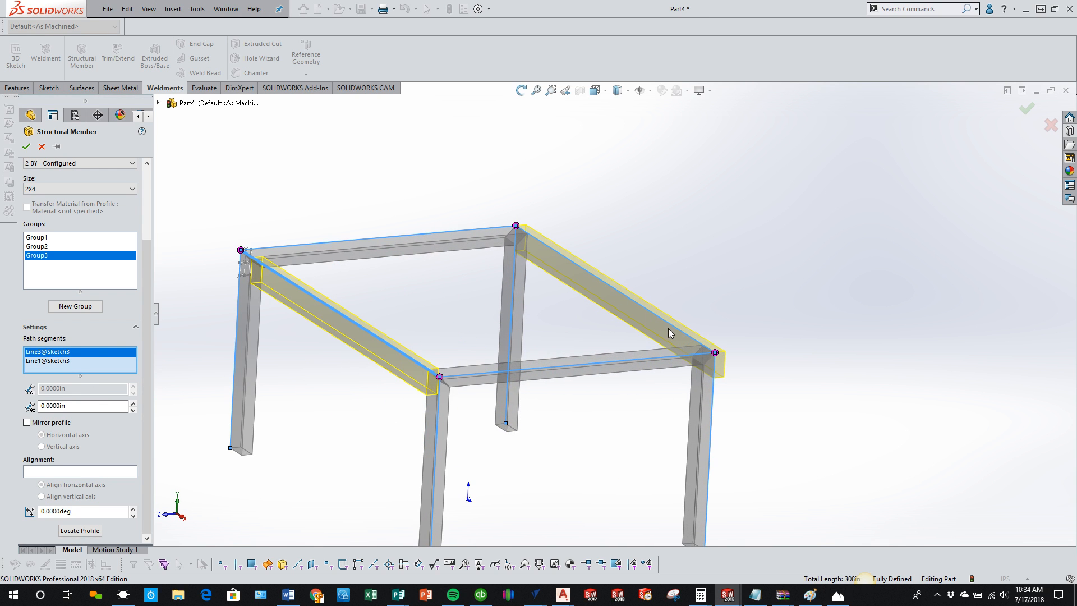
click(679, 331)
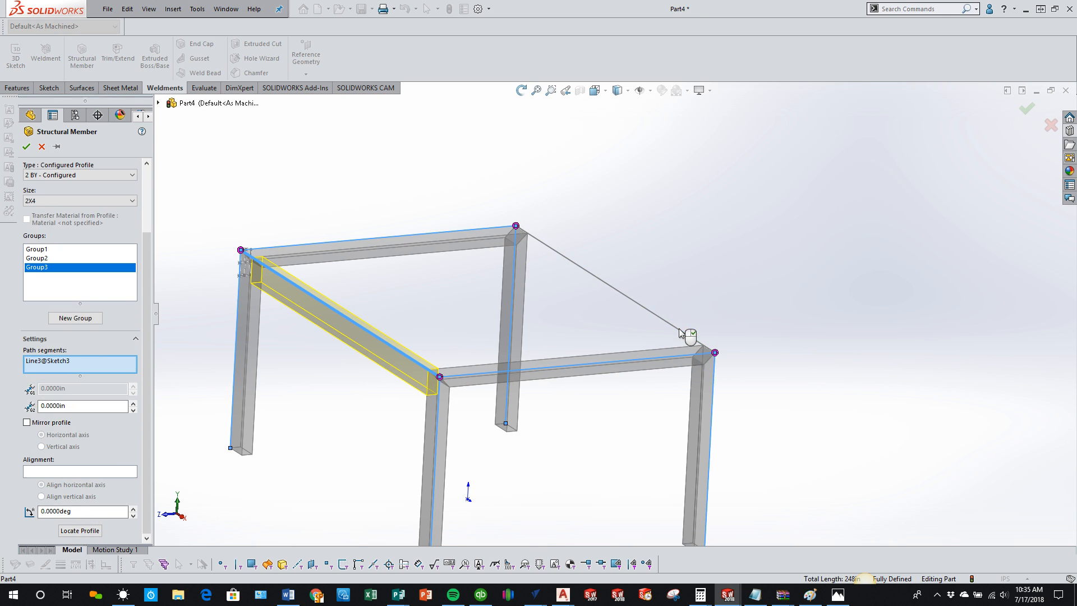
- Add a fourth group whose path is the remaining long top line, Line1@Sketch3
click(181, 517)
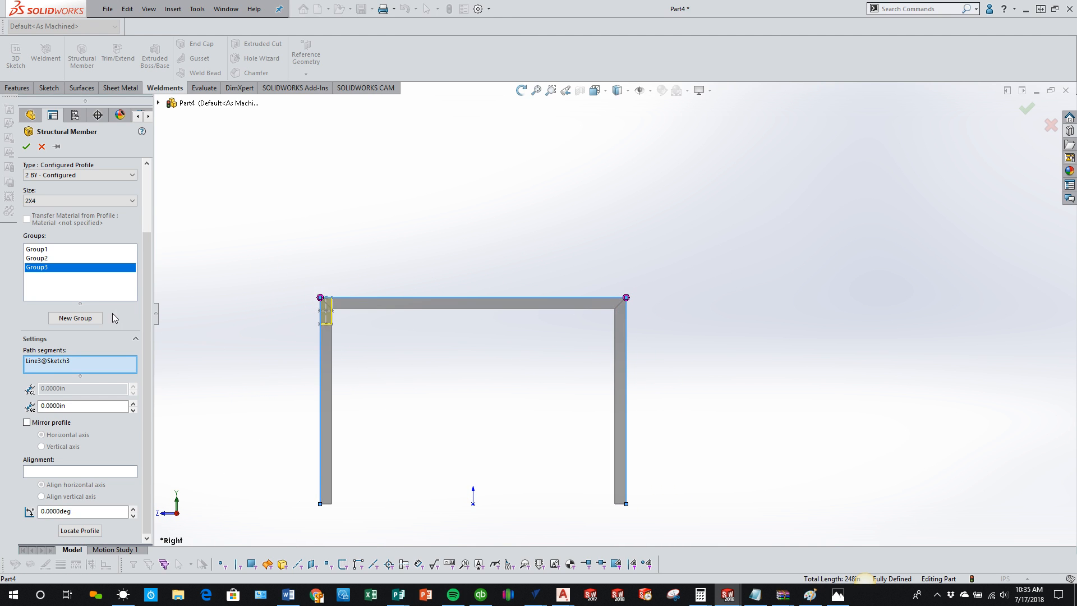
click(74, 318)
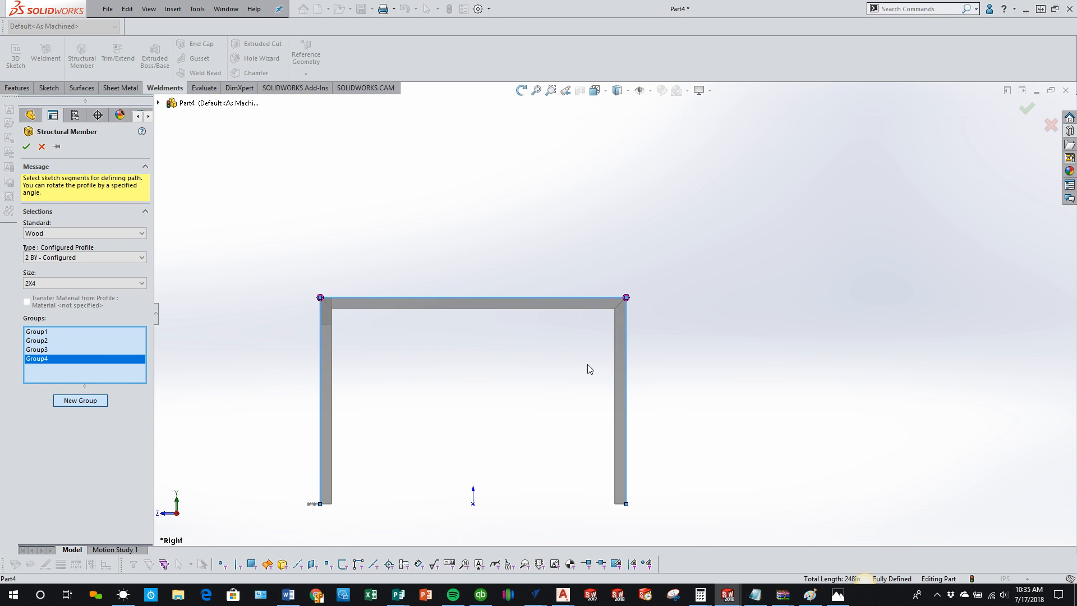
key(ctrl+7)
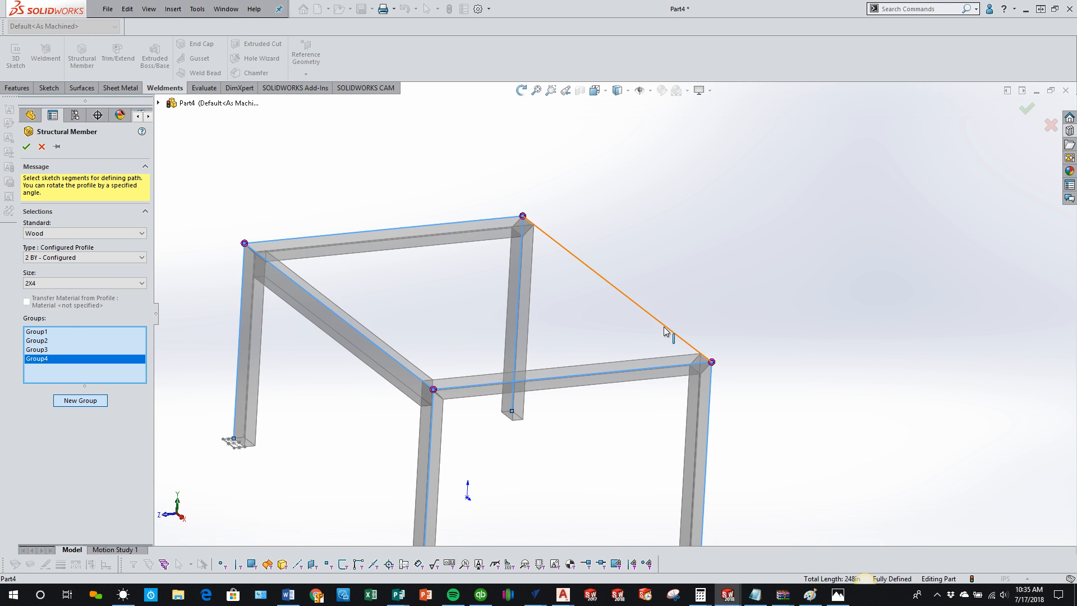
click(668, 329)
- Relocate the fourth group's profile so that its diagonally opposite upper corner lies on the path, bringing the rail inside the frame
key(ctrl+4)
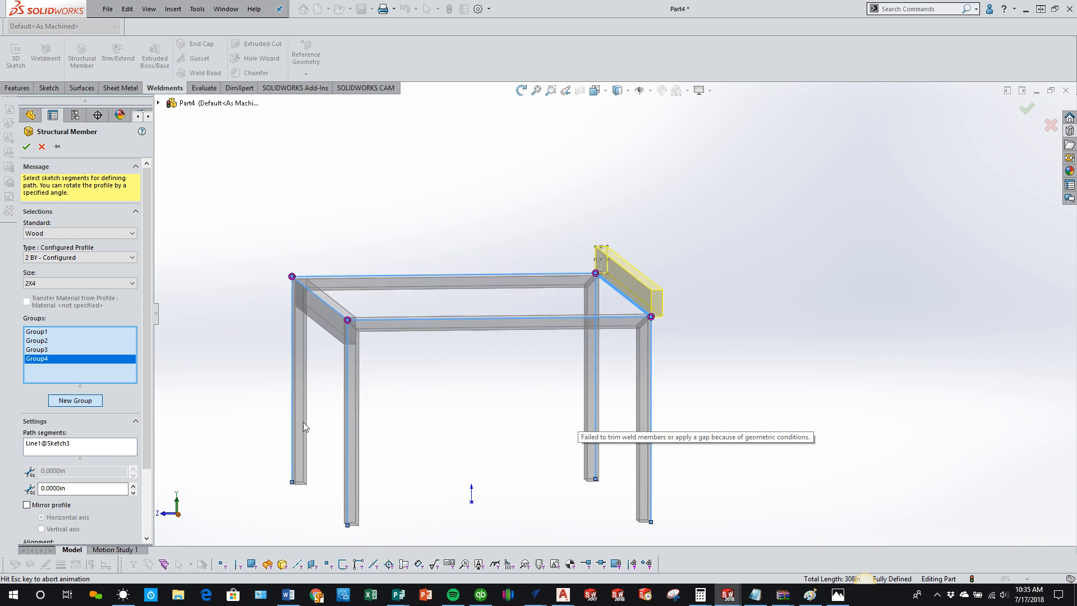
drag(149, 446, 141, 511)
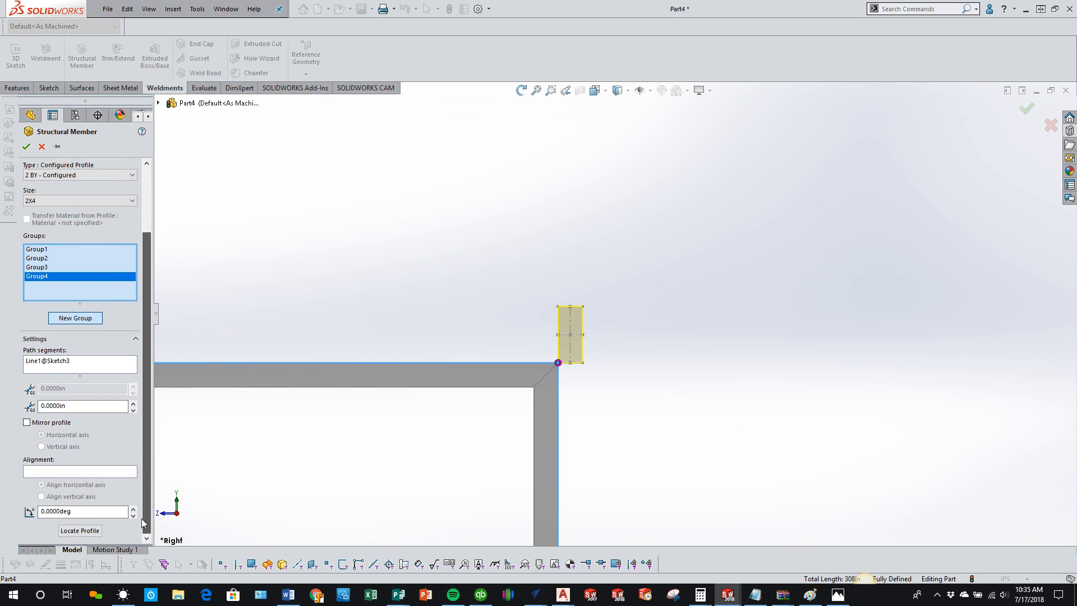
click(84, 532)
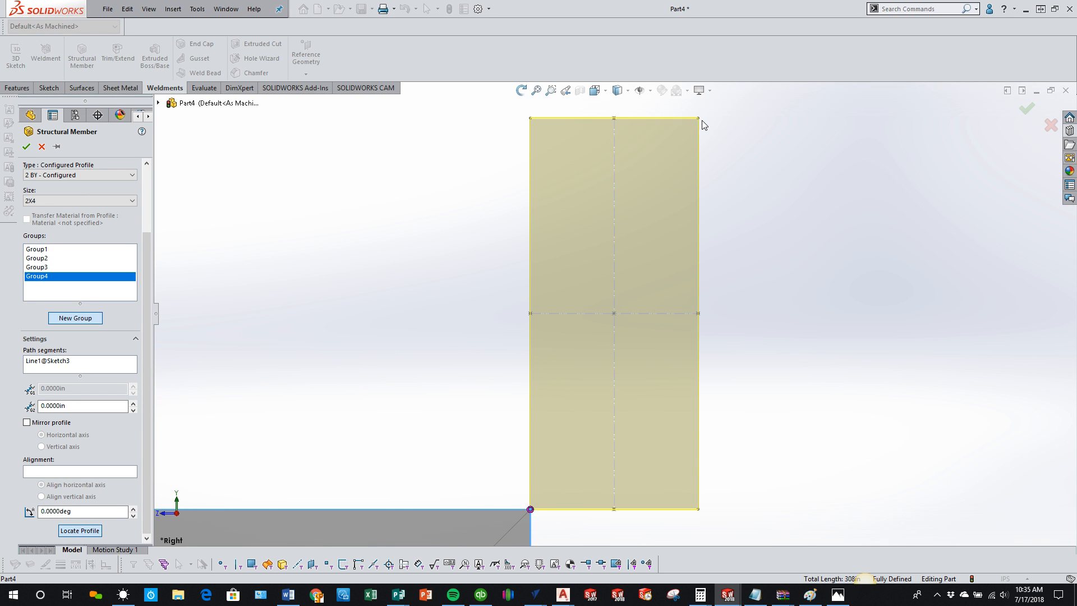
click(699, 119)
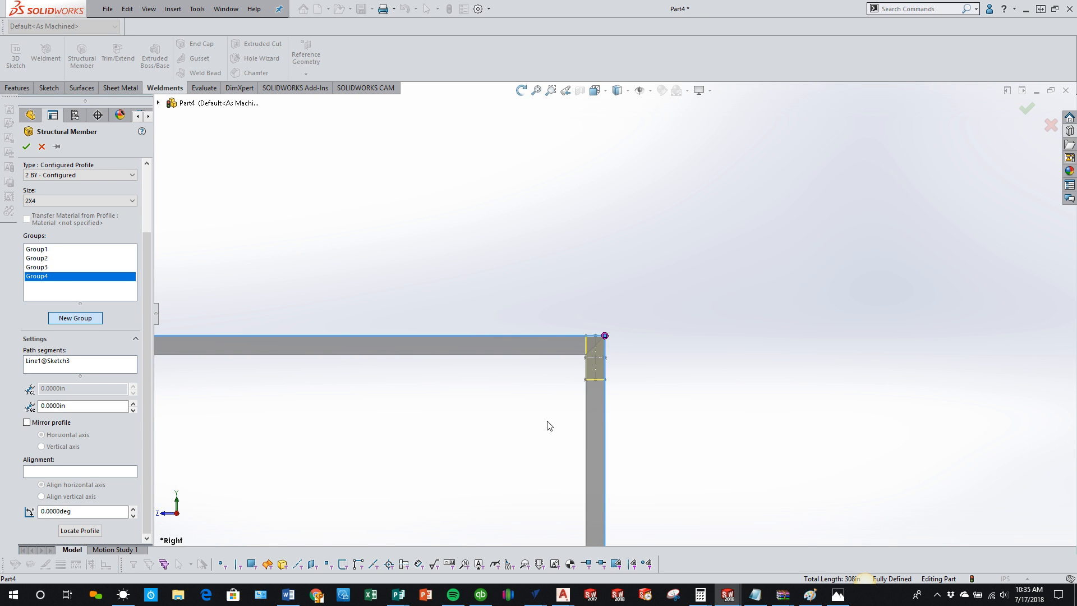
- Examine the whole frame and its corner joints from several angles, checking how both long rails meet the end frames
scroll(555, 425, up, 3)
middle_drag(491, 433, 517, 491)
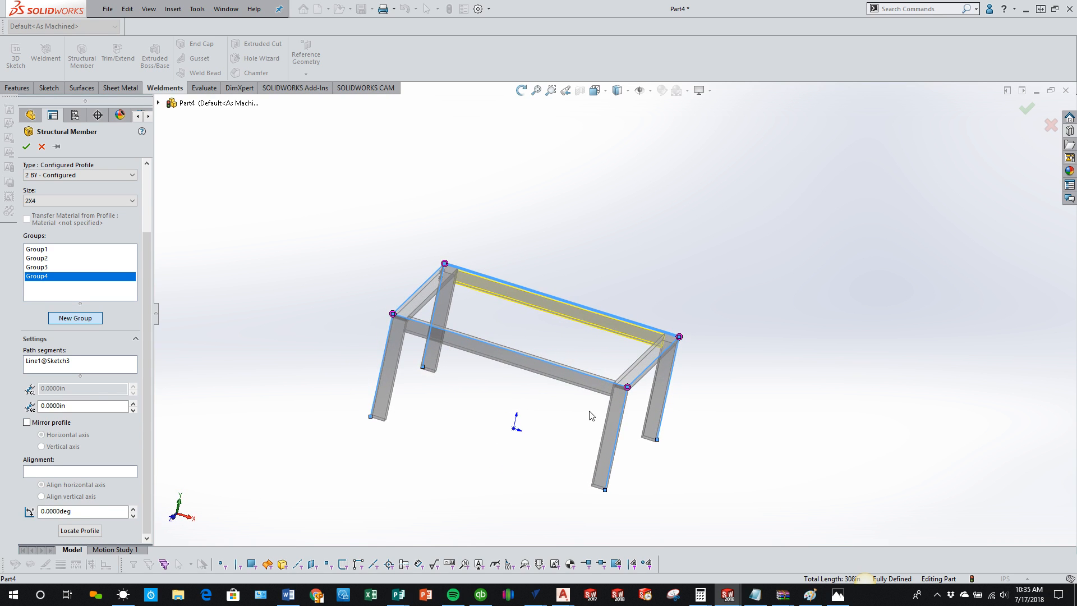
scroll(590, 415, down, 3)
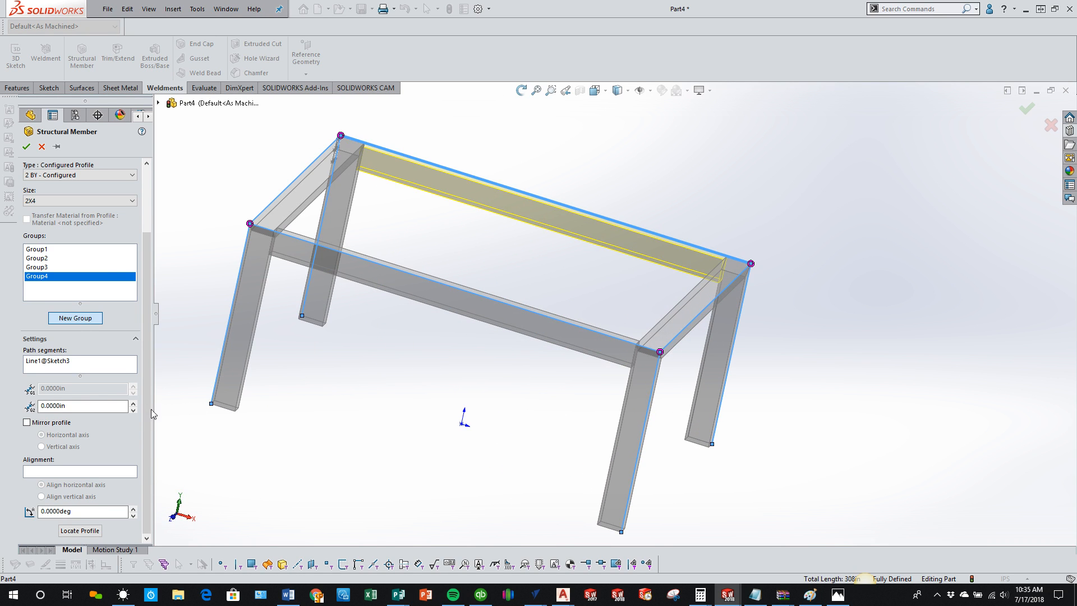
scroll(153, 407, up, 3)
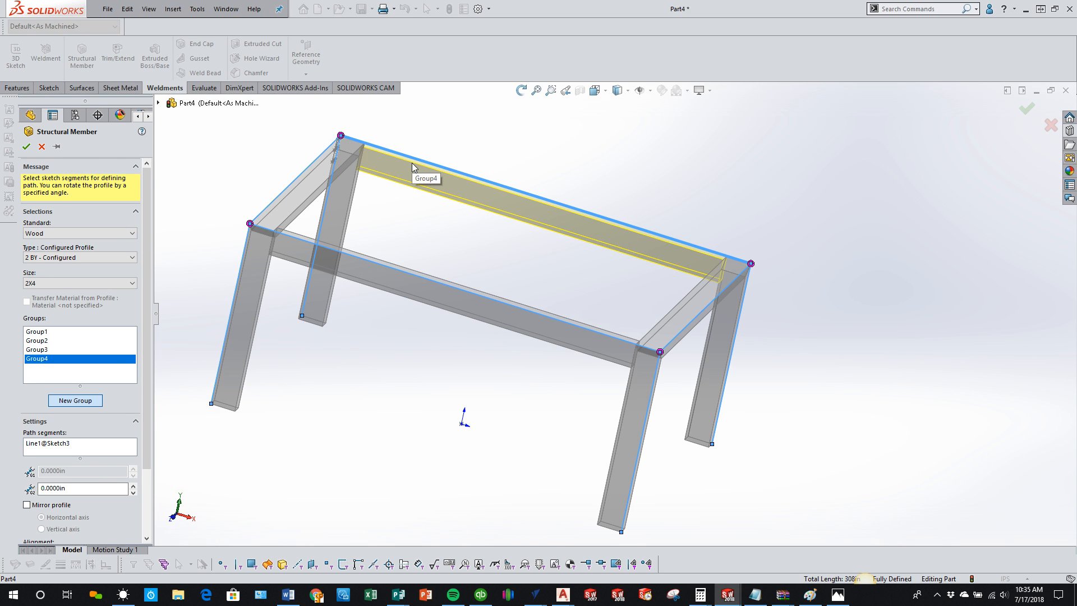
scroll(303, 234, down, 3)
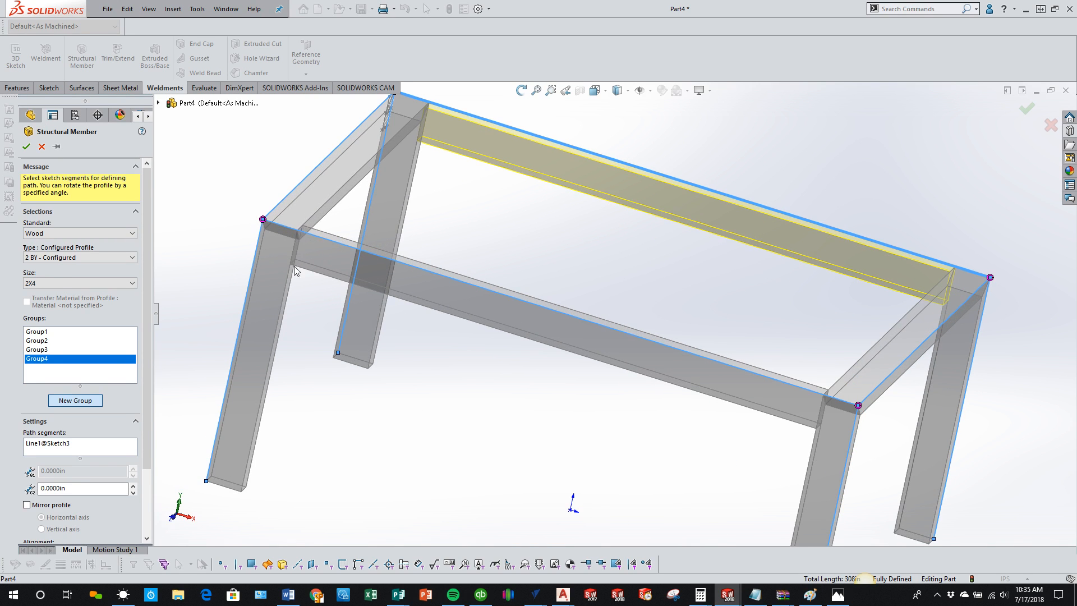
scroll(490, 186, up, 3)
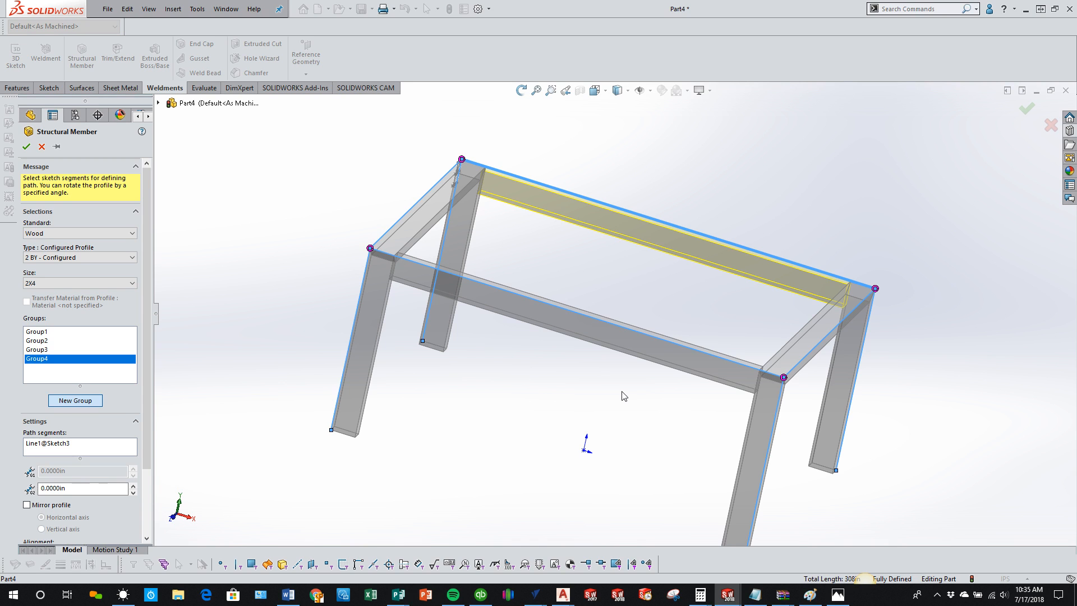
middle_drag(616, 448, 568, 387)
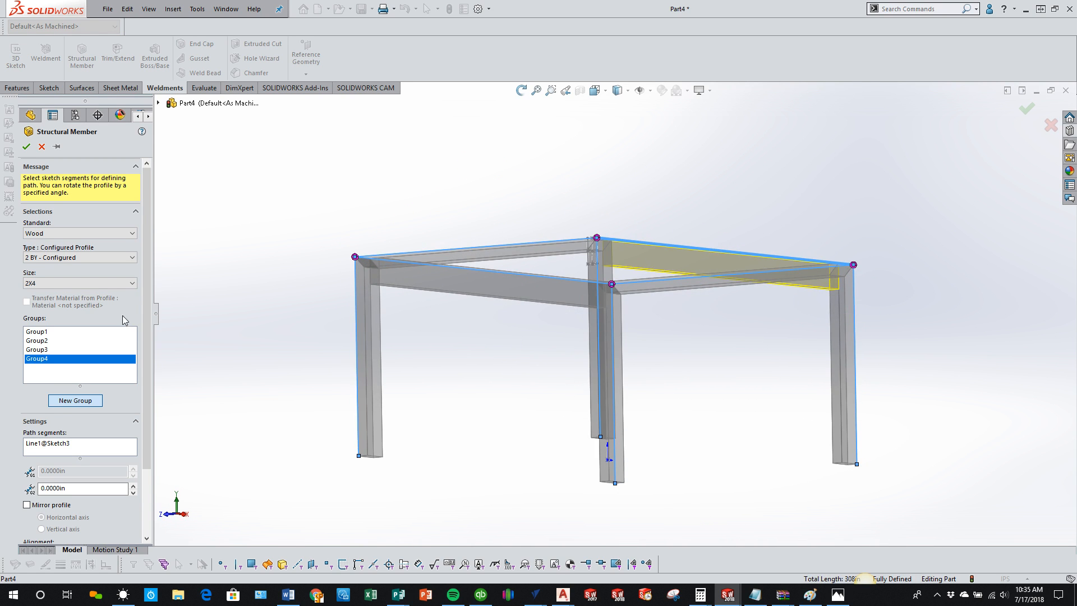
scroll(473, 256, down, 3)
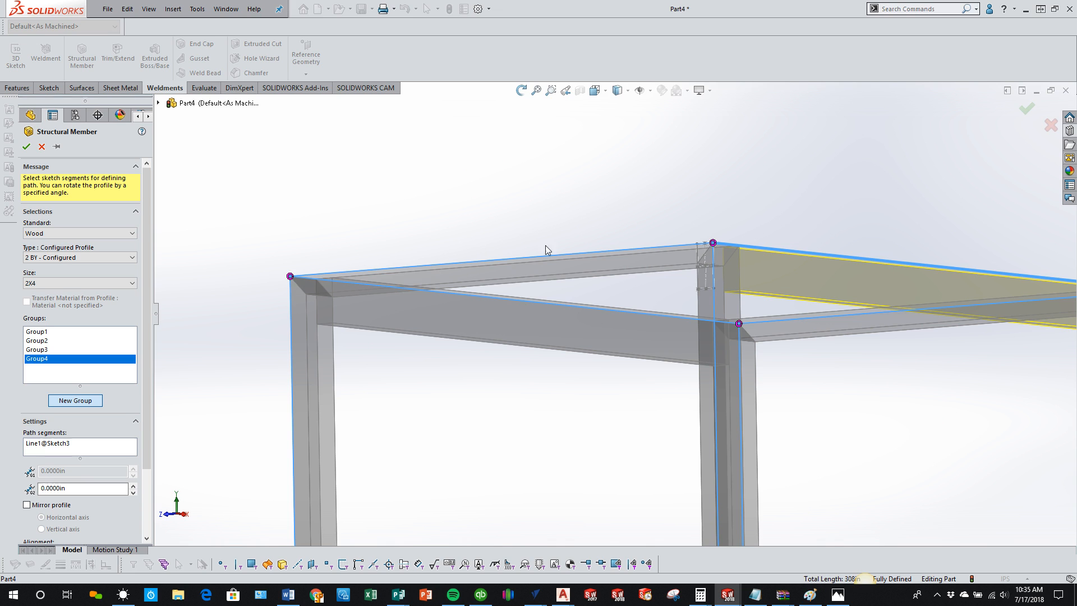
scroll(740, 333, up, 3)
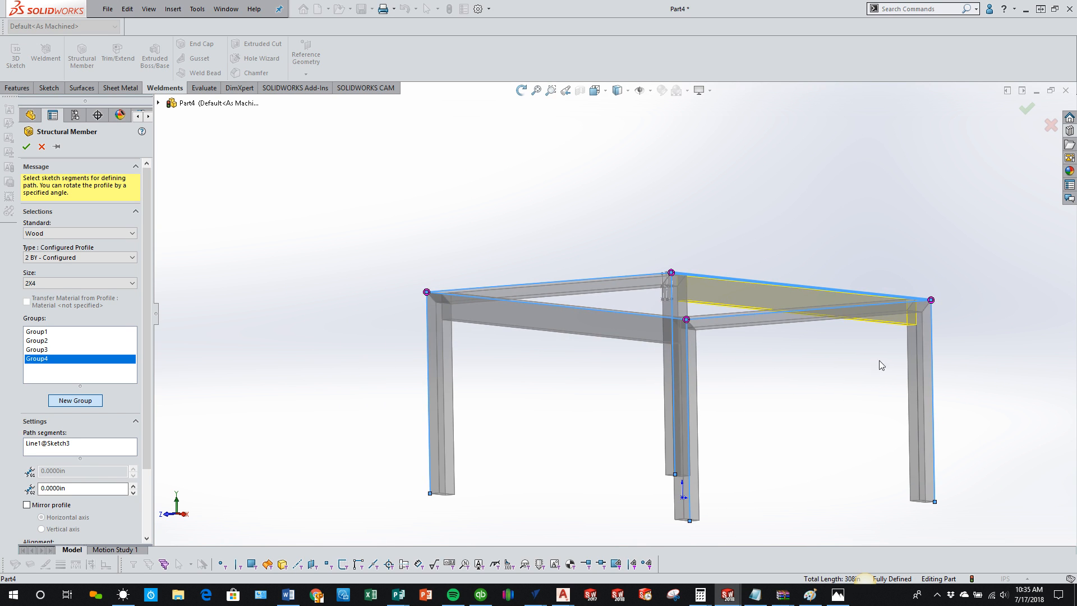
middle_drag(372, 293, 390, 309)
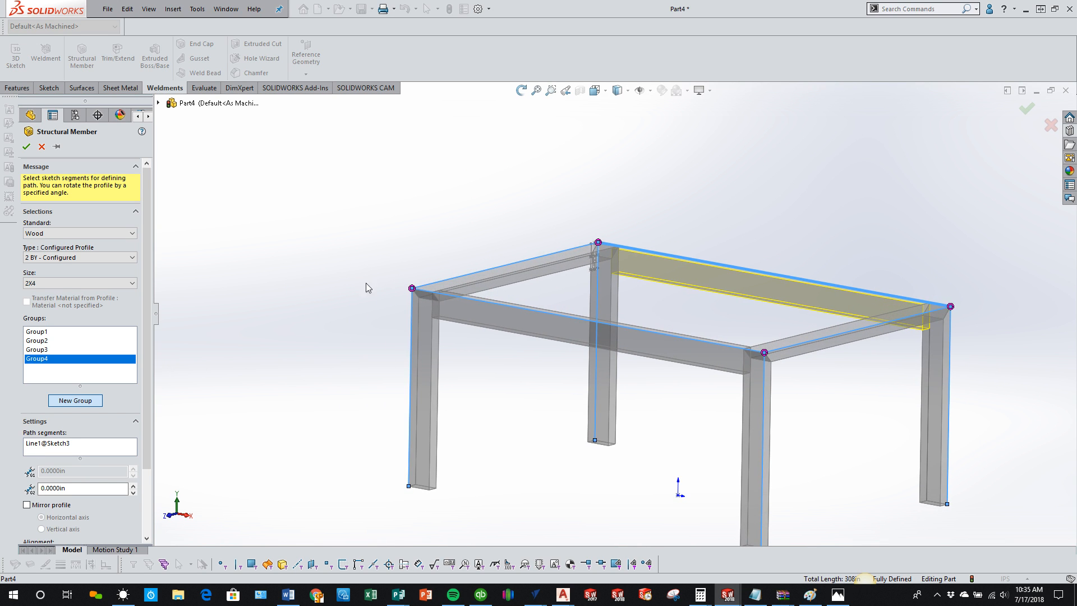
- Open the corner treatment for the near top corner of the end frame and move its dialog beside the corner
click(413, 288)
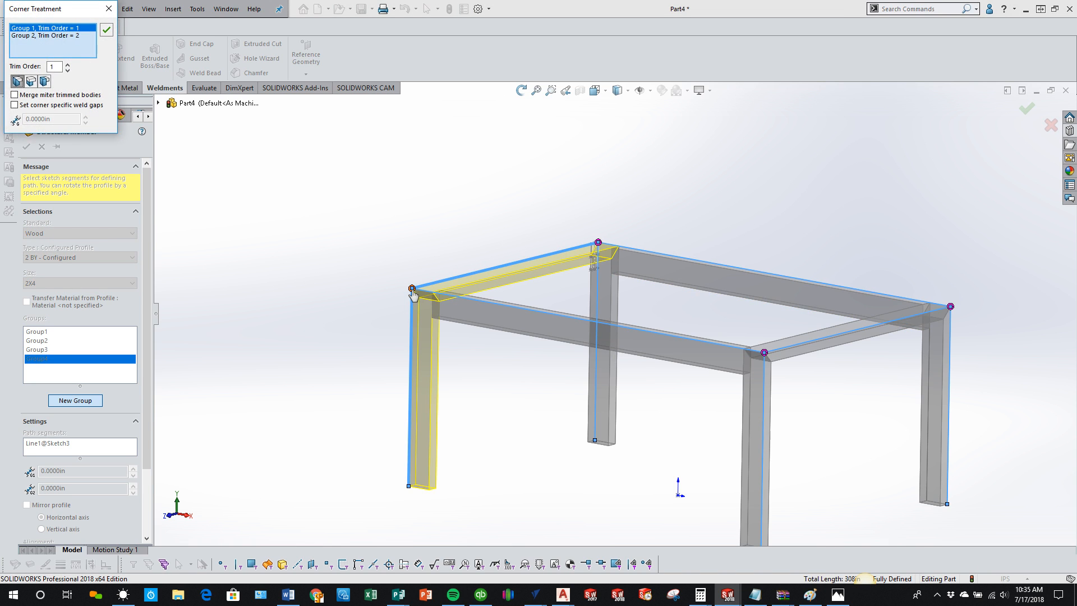
scroll(430, 308, down, 2)
scroll(466, 309, down, 1)
drag(36, 12, 258, 160)
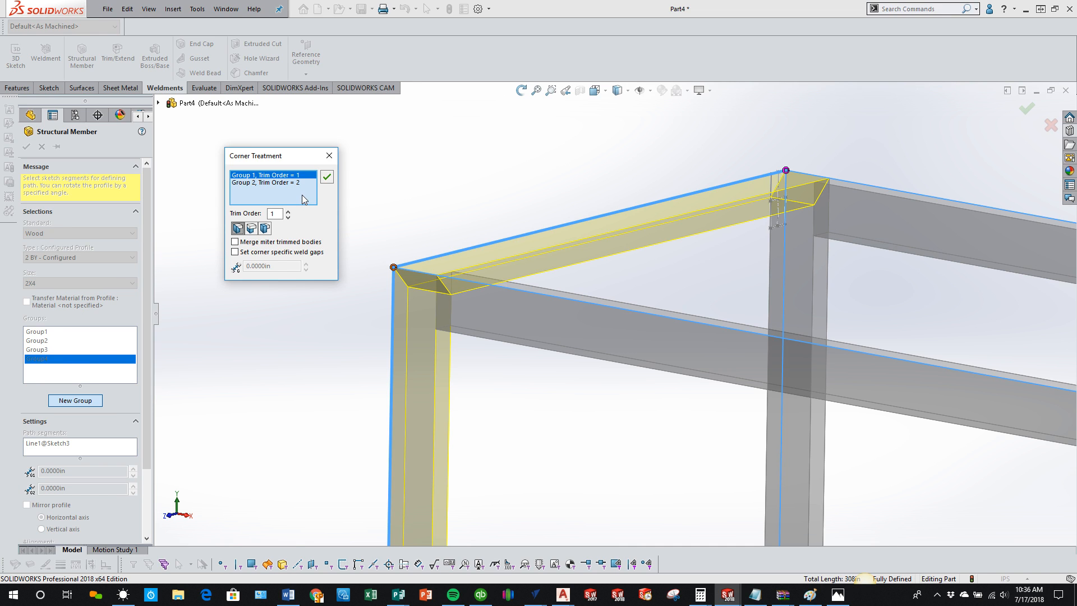
- Try trim order 2 for Group 1 so both groups miter each other, and inspect the corner joint
click(294, 178)
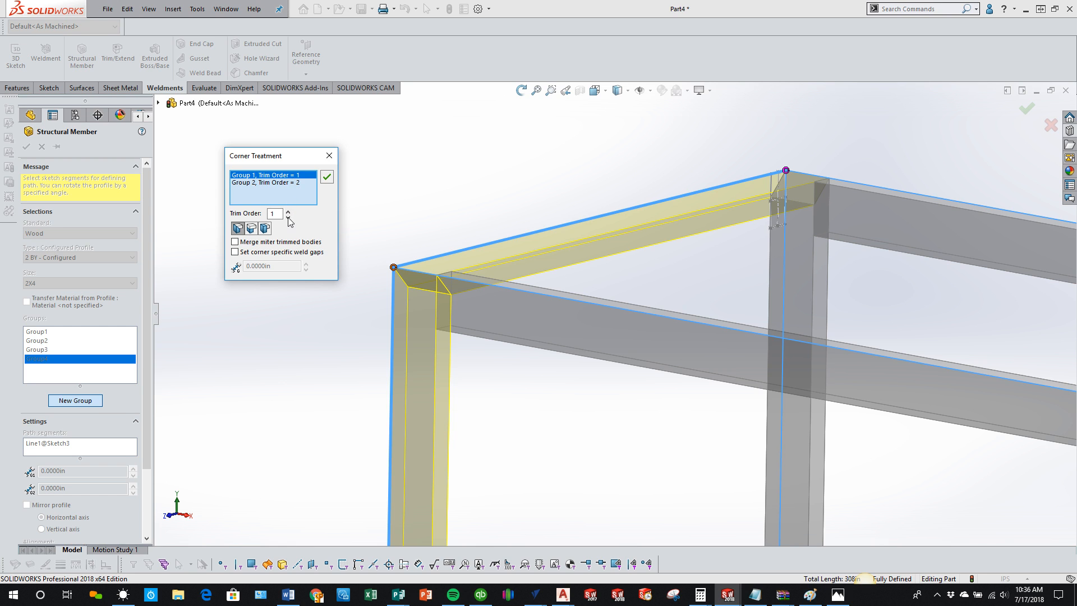
click(288, 212)
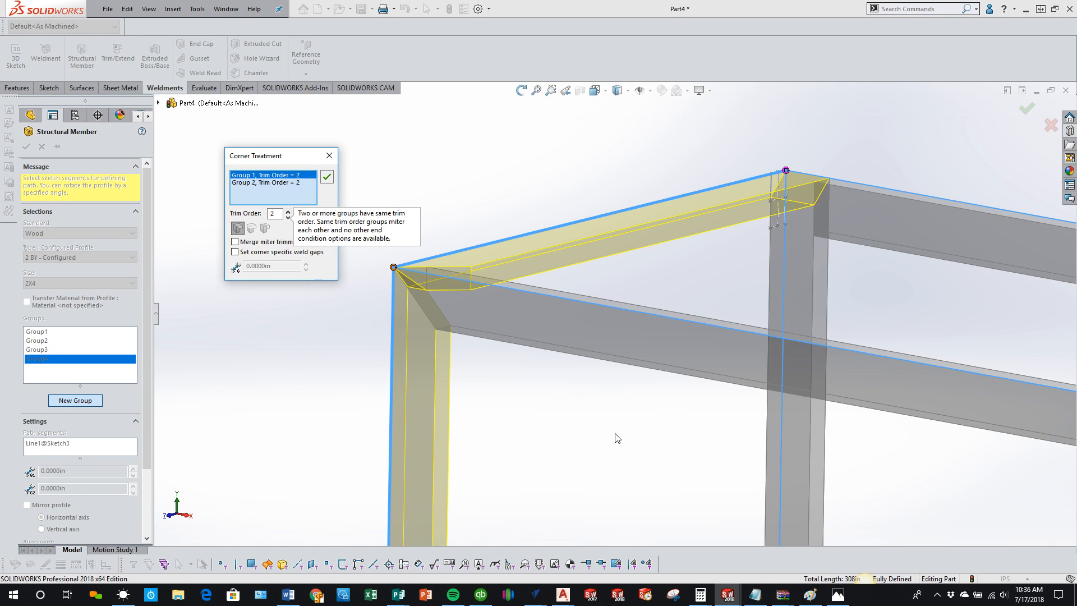
middle_drag(597, 420, 610, 324)
middle_drag(624, 236, 545, 323)
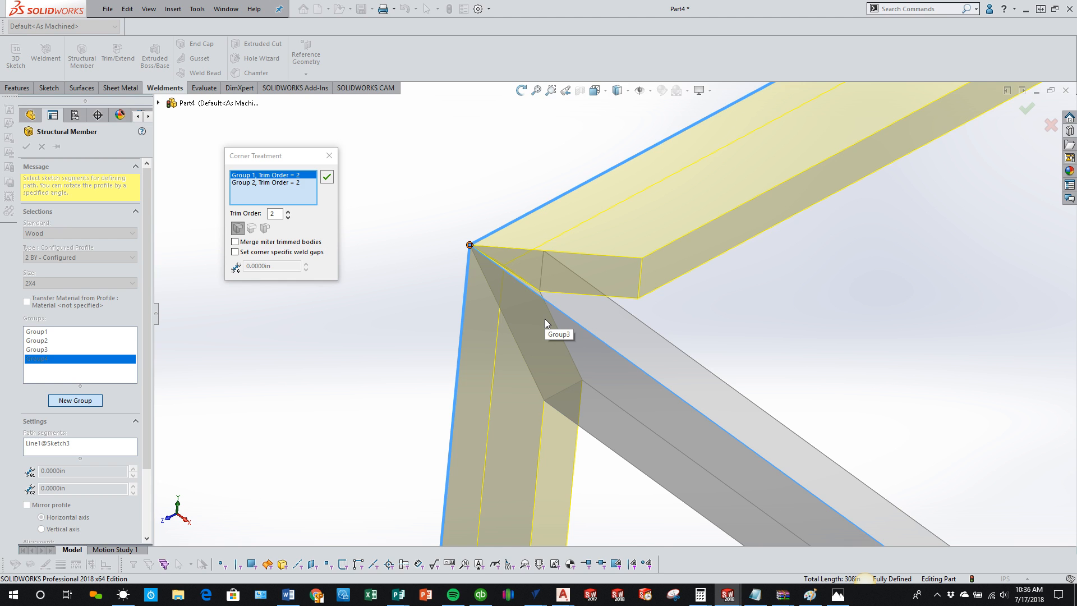
middle_drag(429, 264, 413, 371)
middle_drag(620, 418, 555, 462)
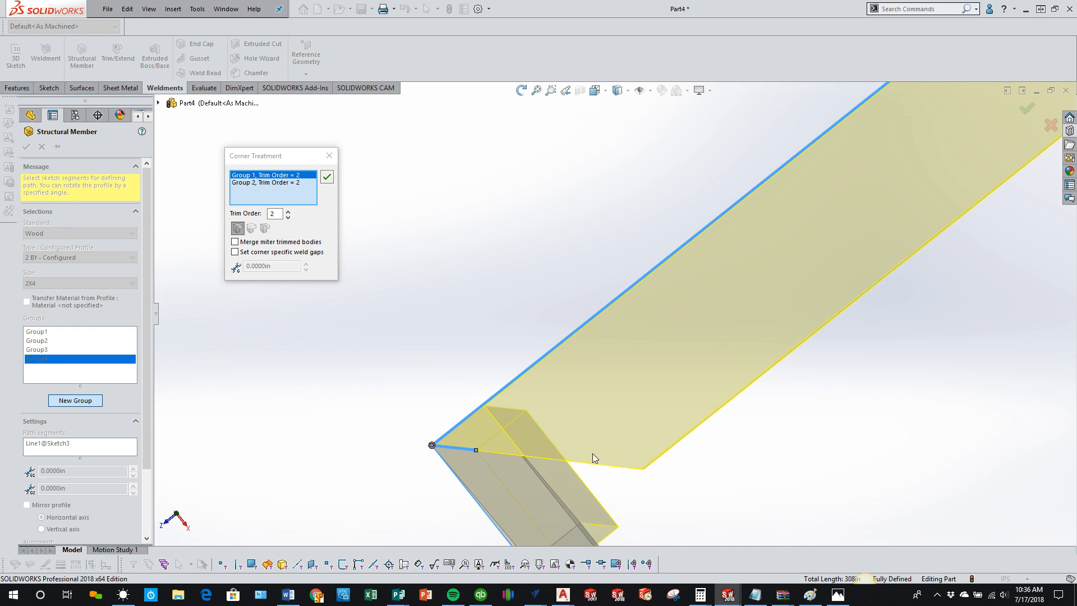
middle_drag(632, 486, 656, 388)
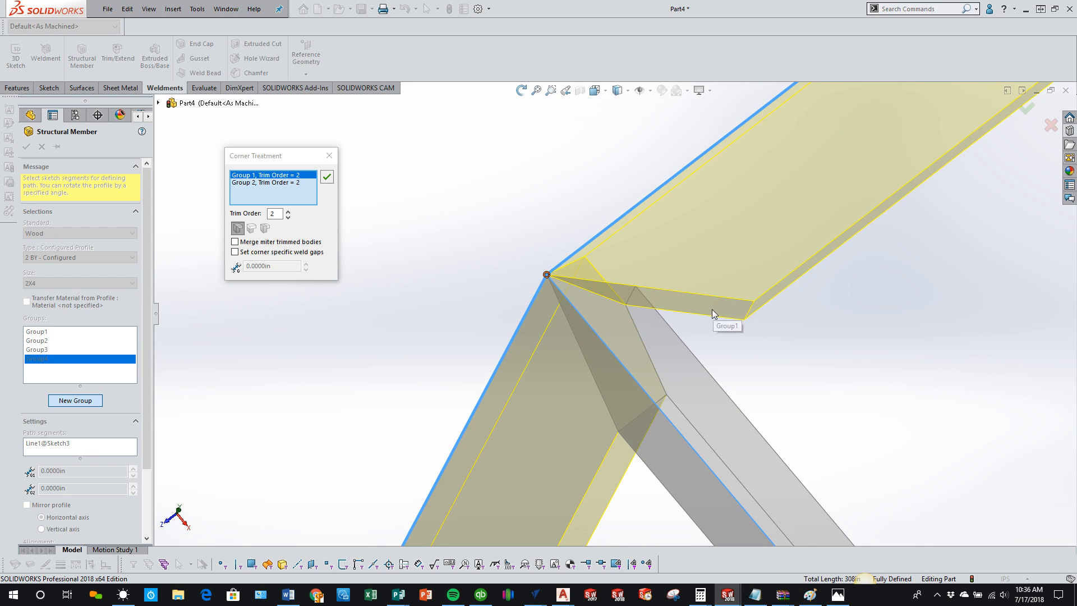
- Try trim order 1 for Group 2 so the long rail trims the end frame, and inspect the corner
click(275, 182)
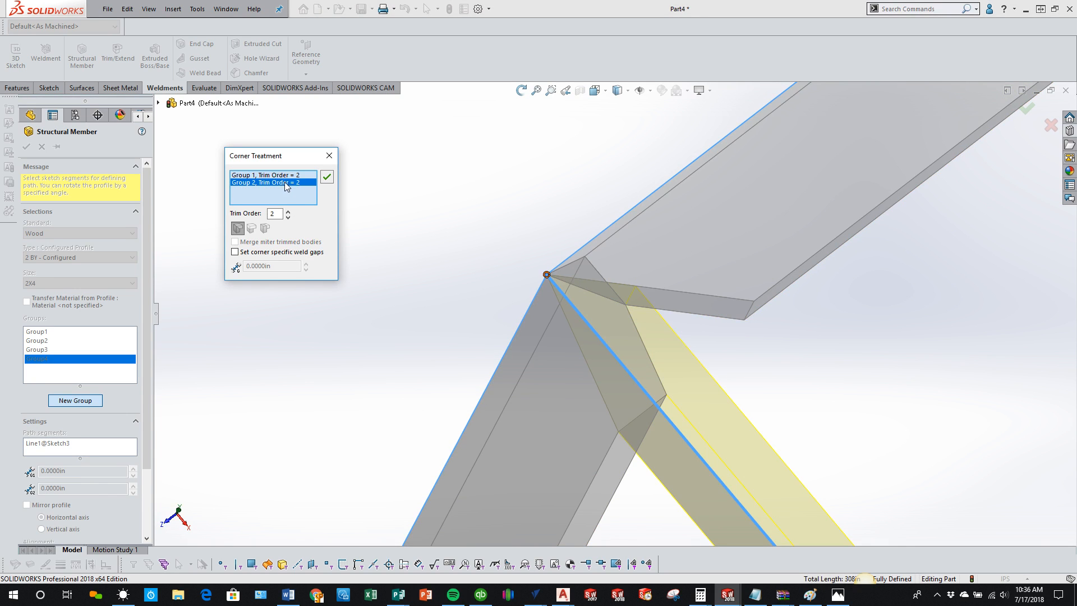
click(288, 217)
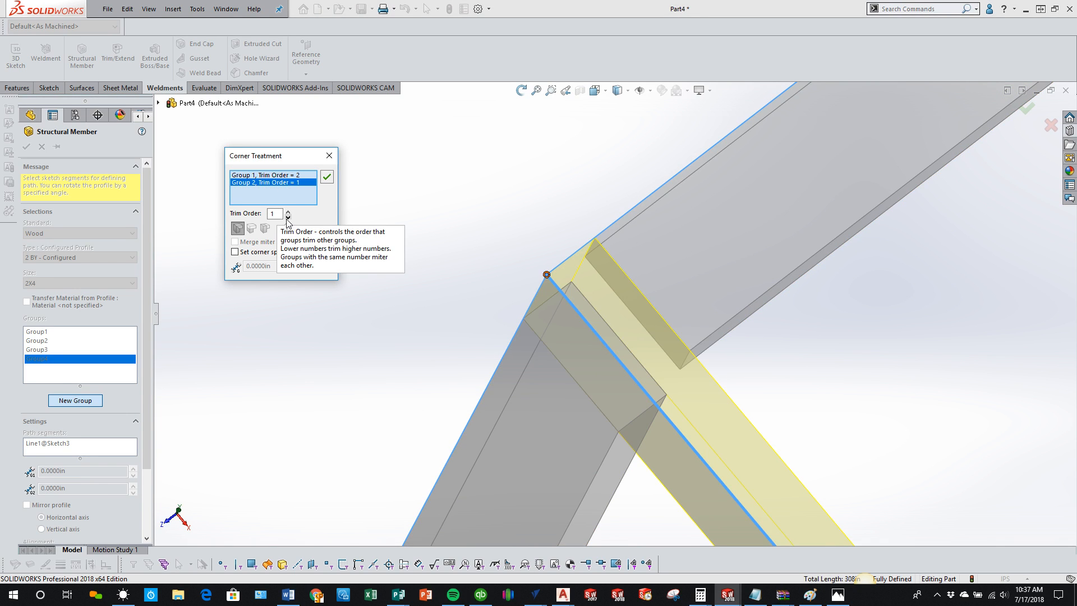
middle_drag(631, 354, 437, 400)
scroll(436, 401, up, 4)
scroll(353, 401, down, 2)
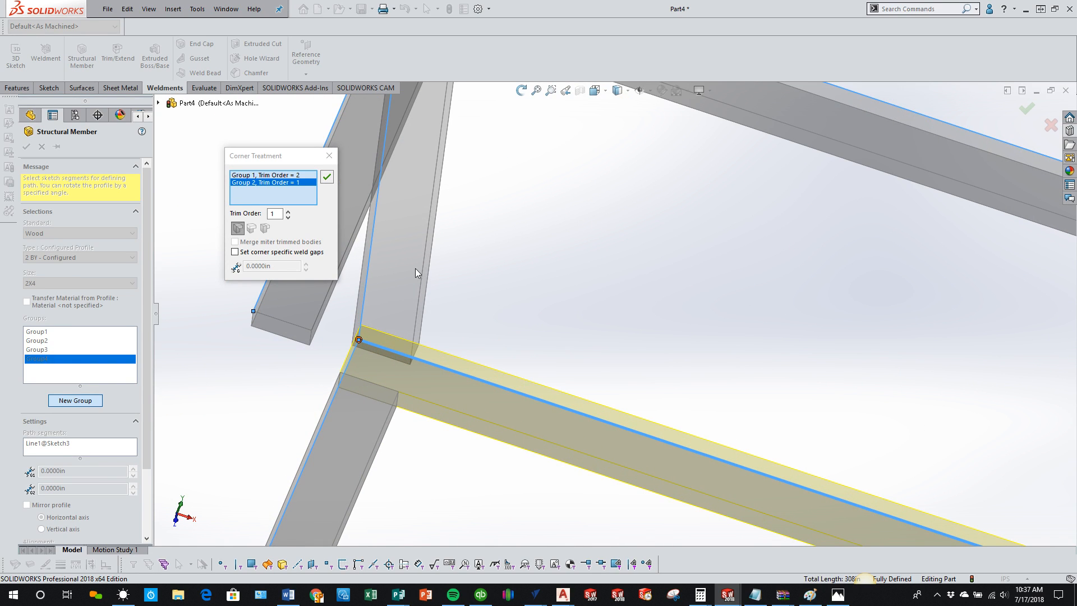
scroll(430, 322, up, 2)
middle_drag(398, 396, 392, 366)
scroll(370, 327, down, 3)
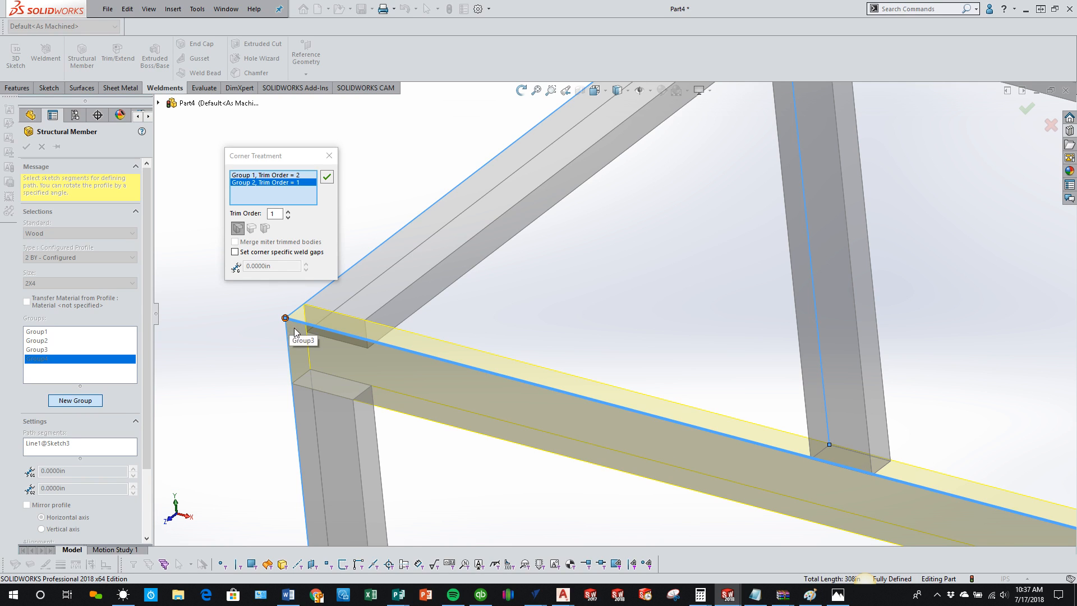
scroll(303, 329, up, 5)
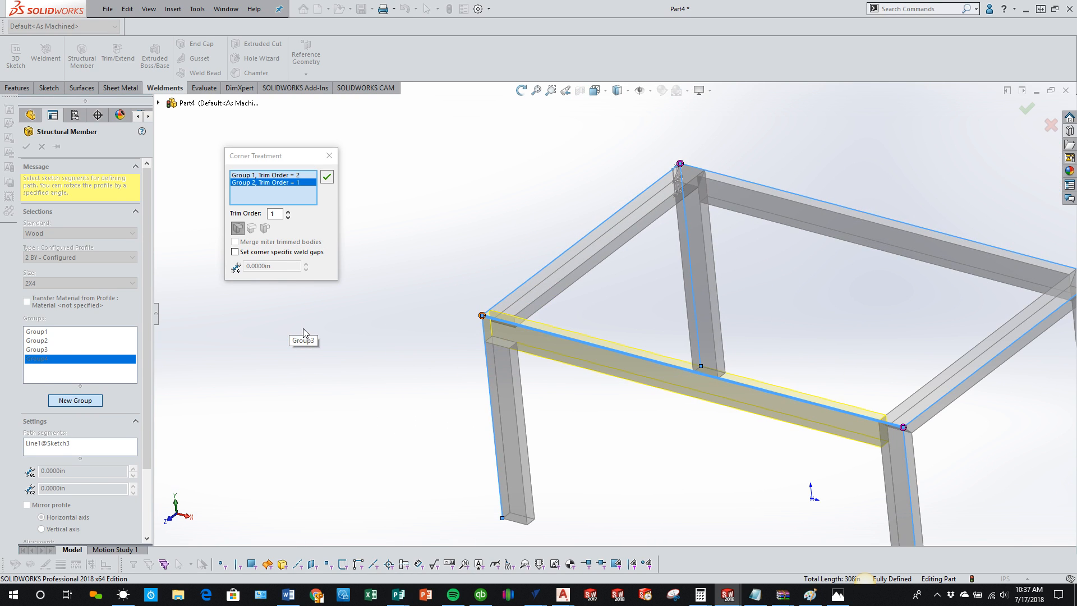
middle_drag(736, 158, 776, 247)
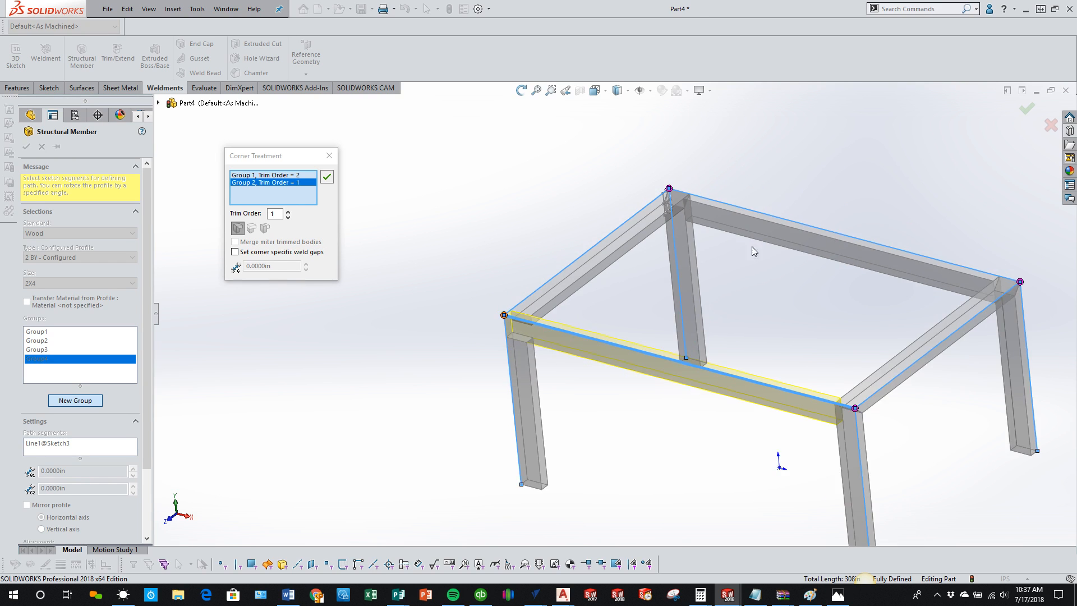
scroll(606, 236, down, 3)
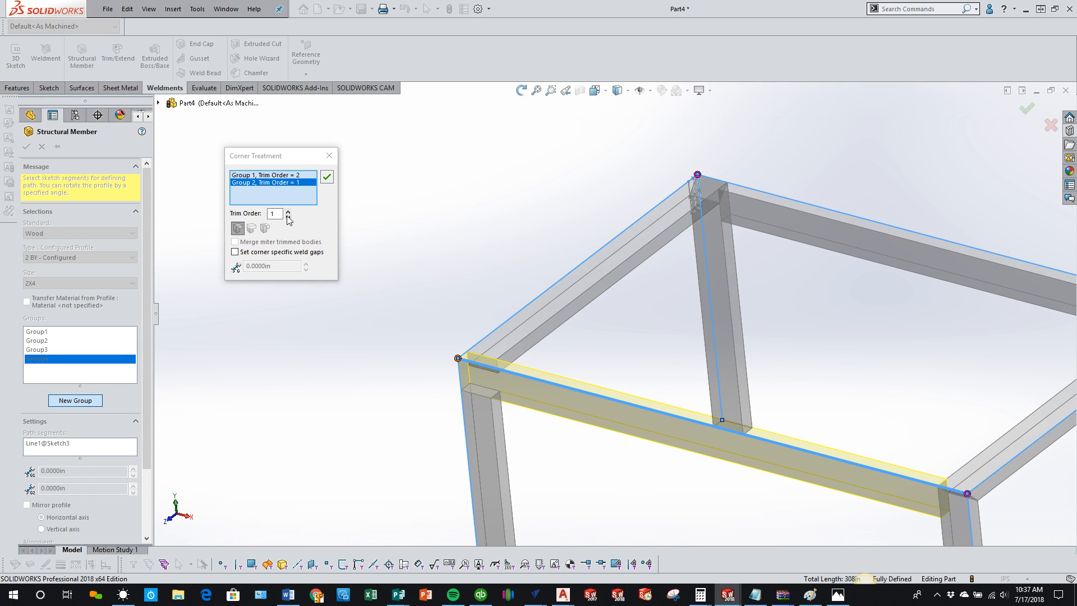
- Set Group 2's trim order to 2 and Group 1's to 1 so the end frame trims the long rail
click(288, 217)
click(288, 211)
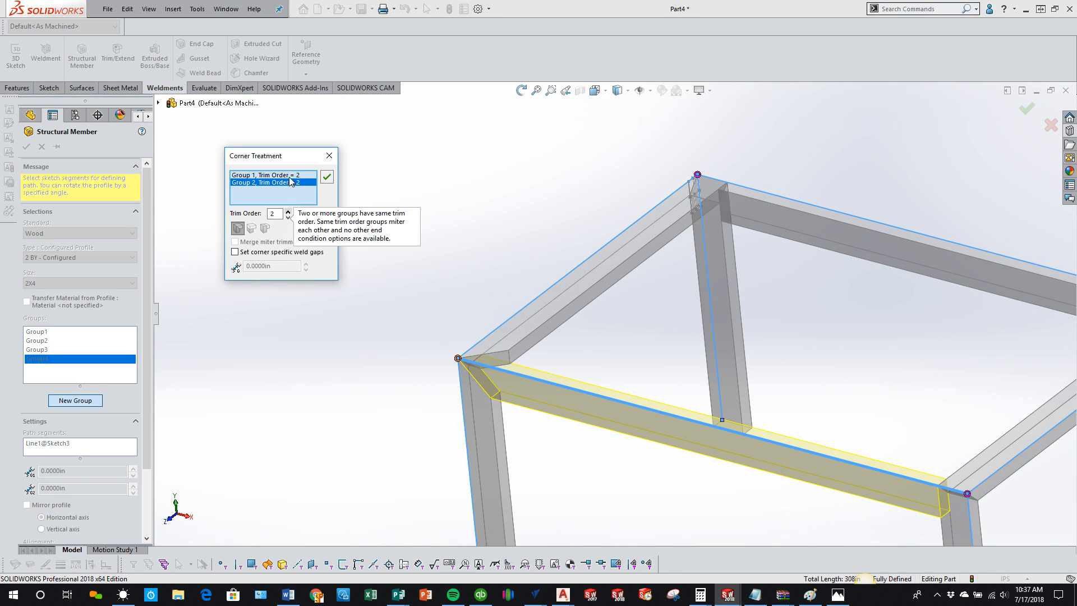
click(282, 176)
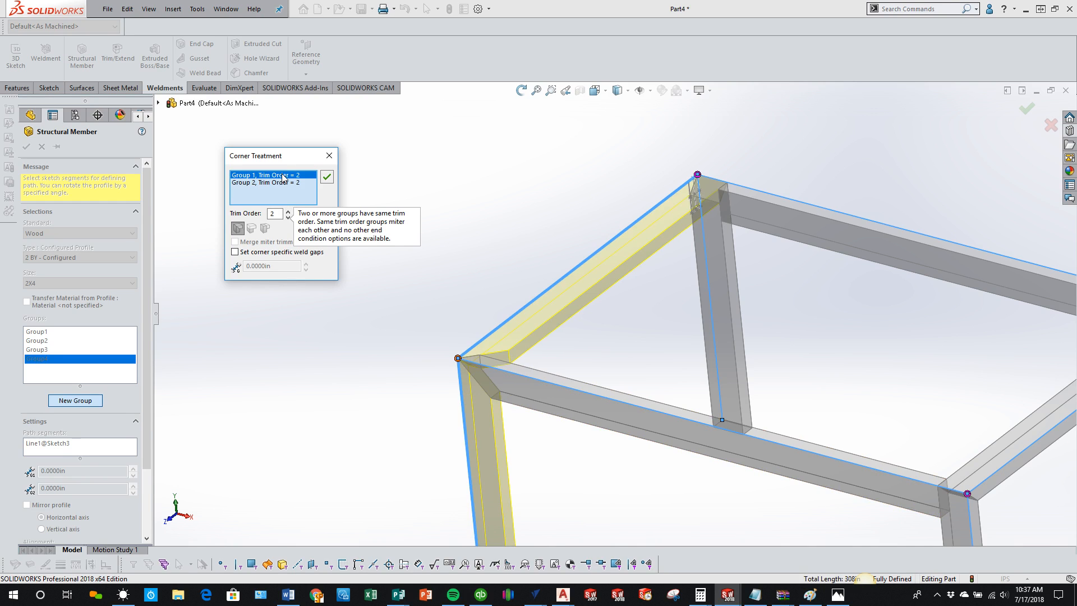
click(289, 212)
click(288, 217)
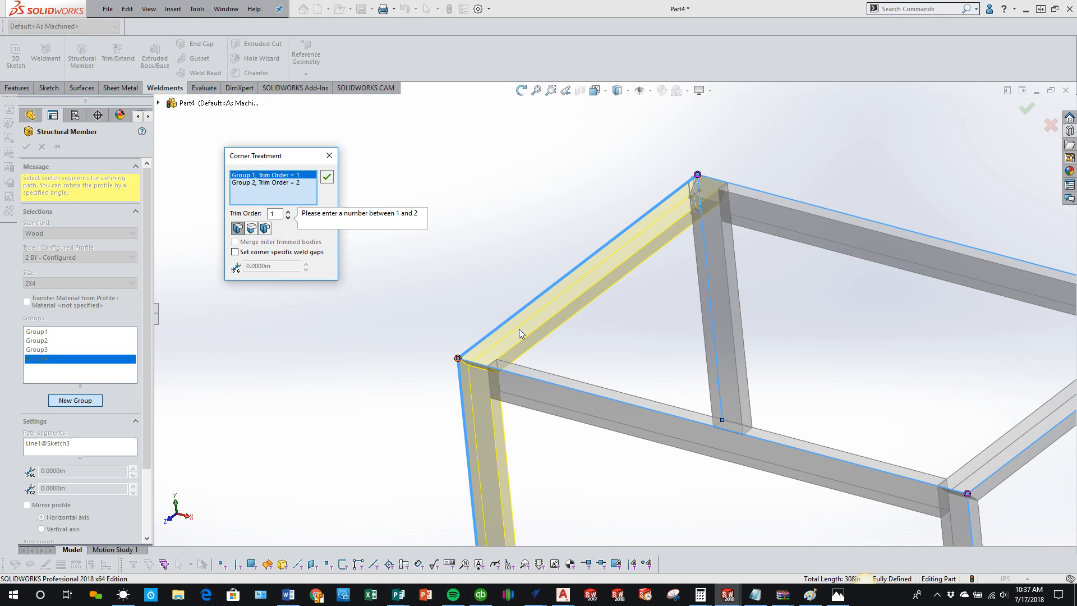
- Try the first end butt option for Group 1 at this corner and inspect how the leg and crossbar meet
scroll(520, 332, down, 3)
scroll(510, 398, up, 3)
middle_drag(937, 124, 587, 329)
scroll(657, 393, up, 2)
scroll(488, 399, up, 3)
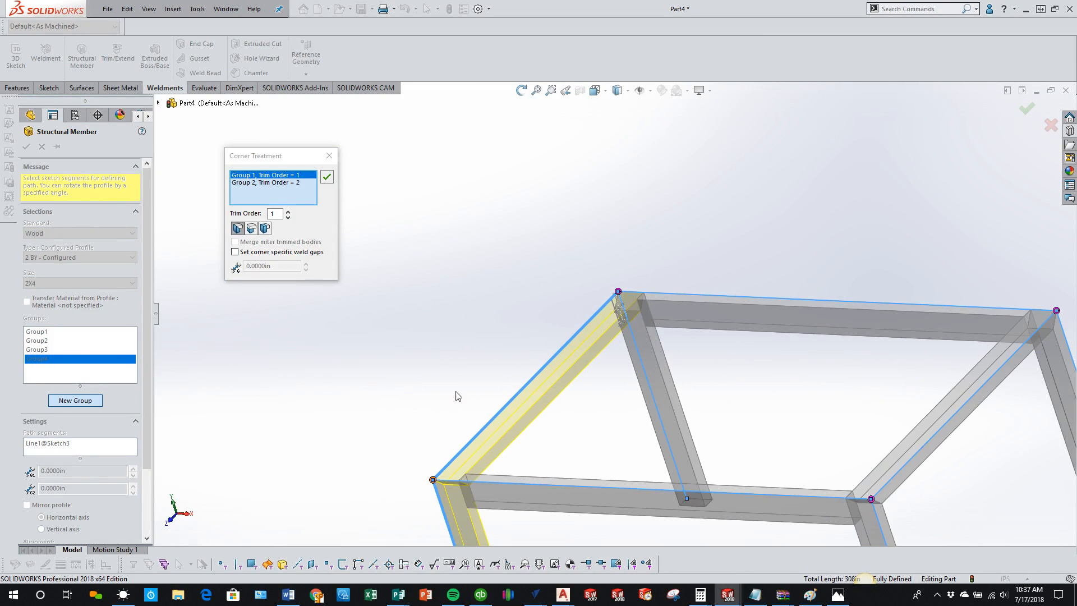
scroll(539, 460, down, 2)
scroll(548, 465, down, 1)
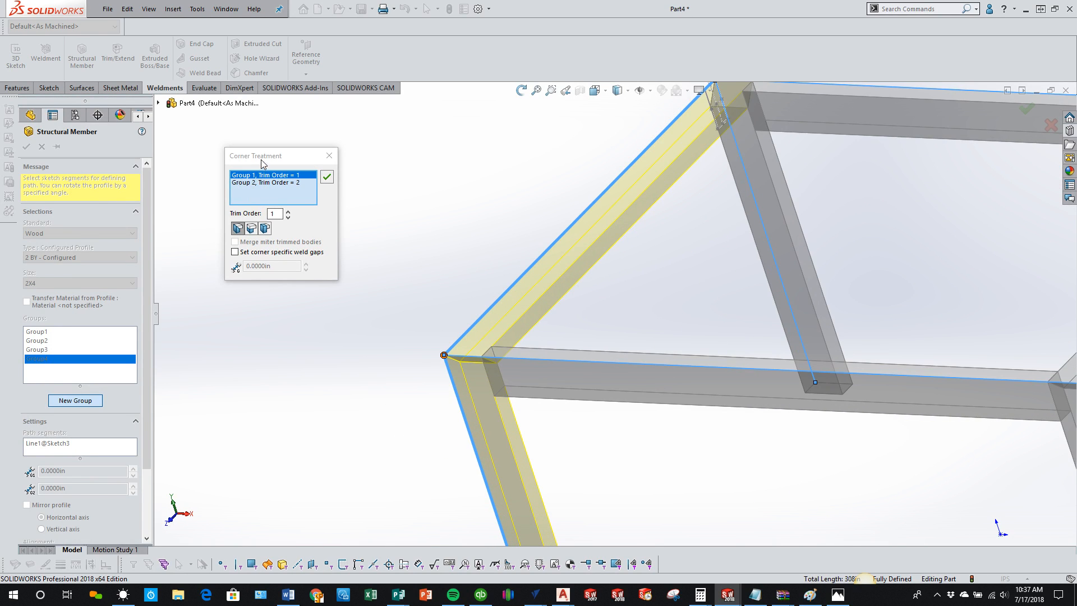
click(252, 231)
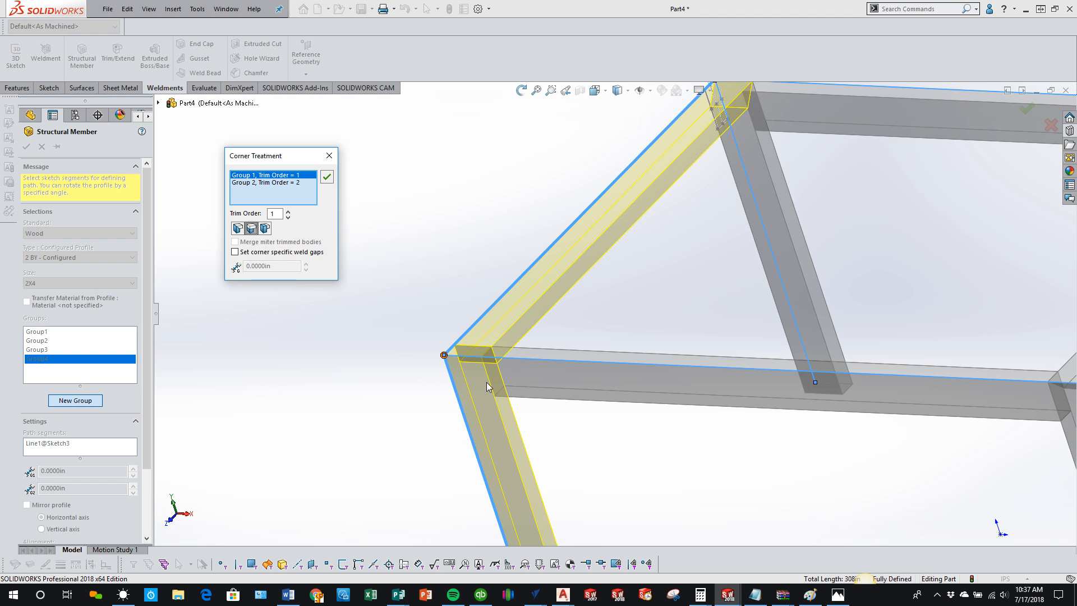
scroll(457, 395, down, 2)
scroll(533, 339, down, 2)
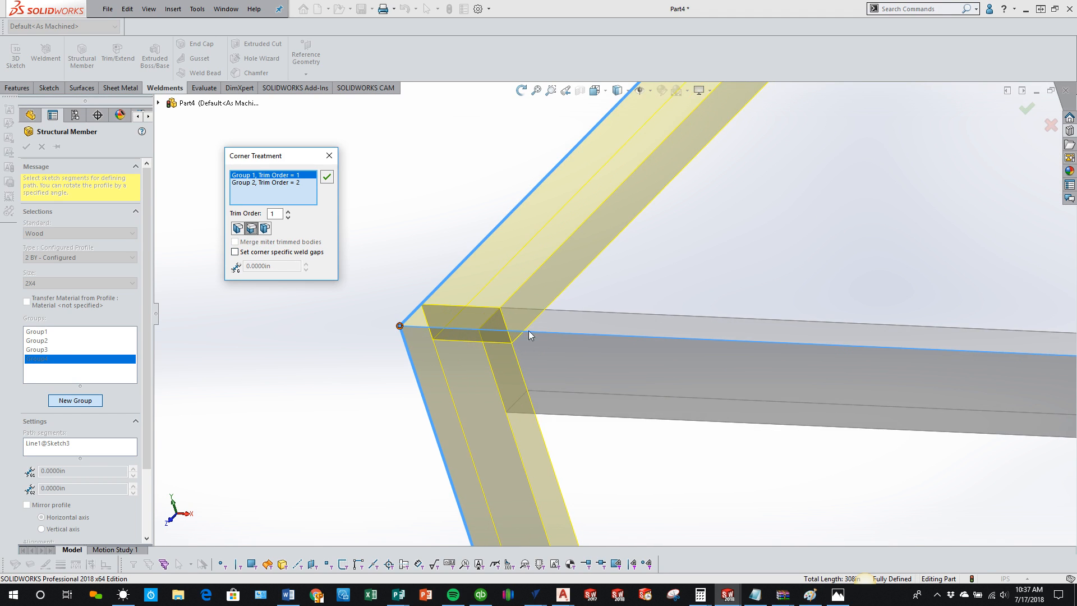
middle_drag(625, 362, 793, 341)
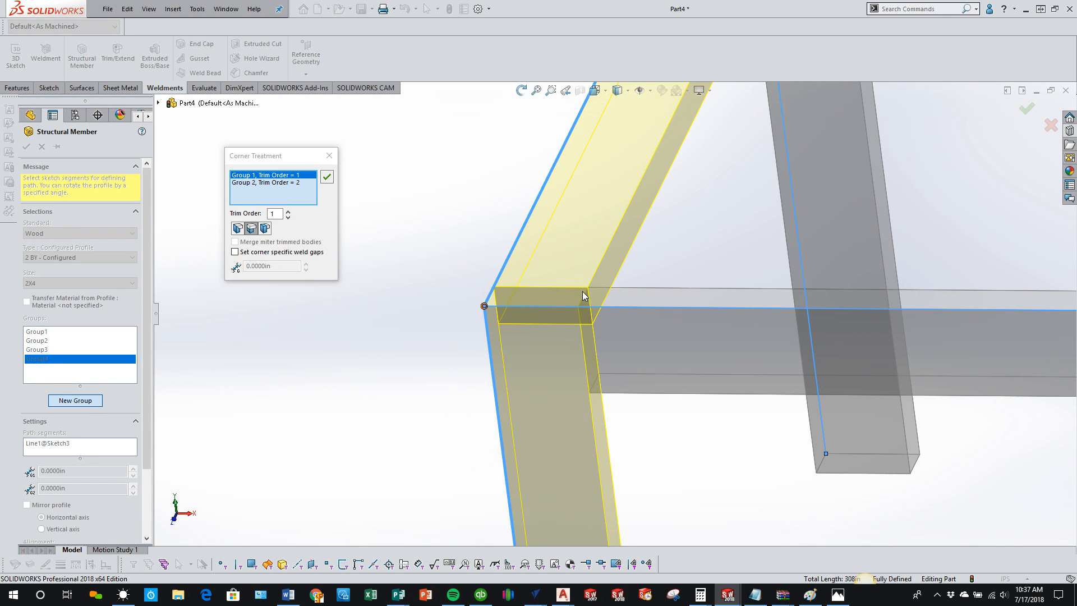
scroll(574, 351, up, 3)
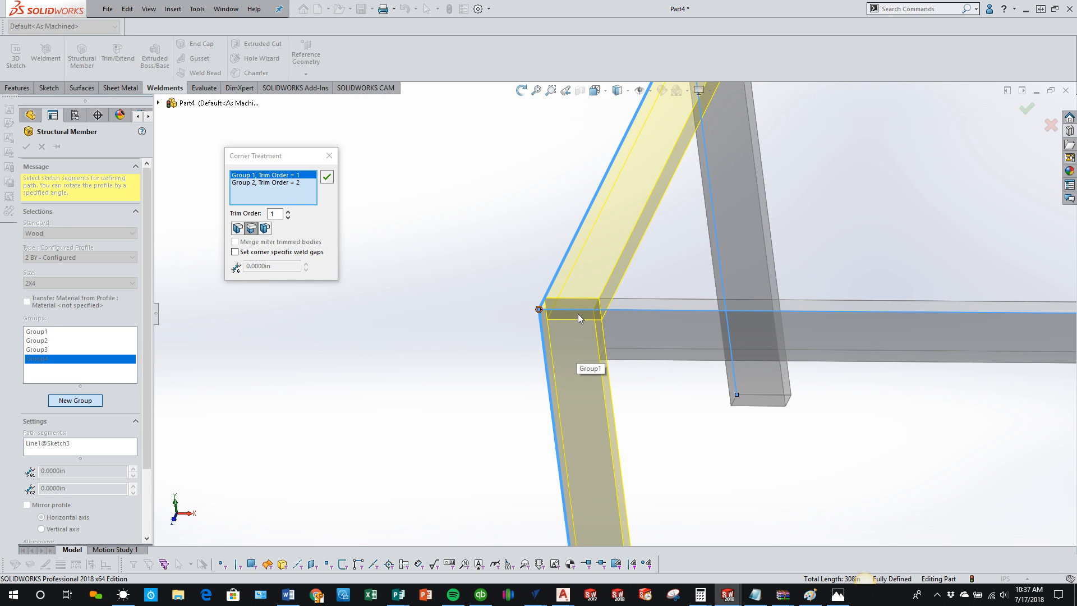
- Try the second end butt option for Group 1 at the same corner and inspect the joint
click(265, 228)
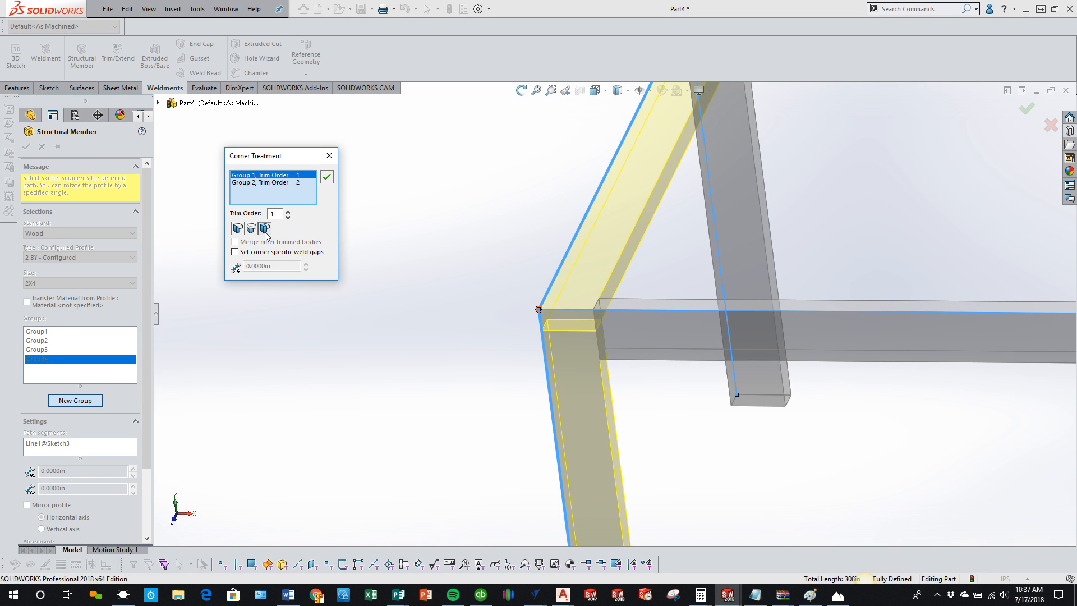
middle_drag(567, 340, 654, 338)
scroll(654, 338, up, 5)
scroll(924, 294, down, 4)
mouse_move(785, 337)
middle_down()
mouse_move(799, 330)
mouse_move(770, 338)
middle_up()
- Return Group 1's corner between leg and crossbar to the end miter option and check the whole frame
click(238, 228)
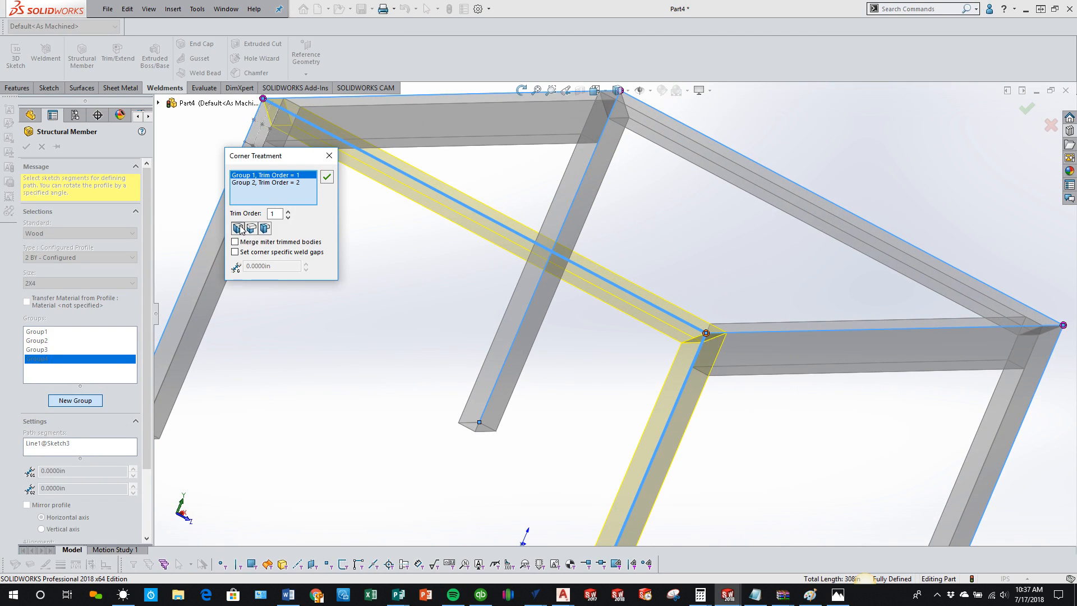
scroll(617, 337, up, 1)
scroll(660, 348, up, 4)
middle_drag(661, 346, 550, 285)
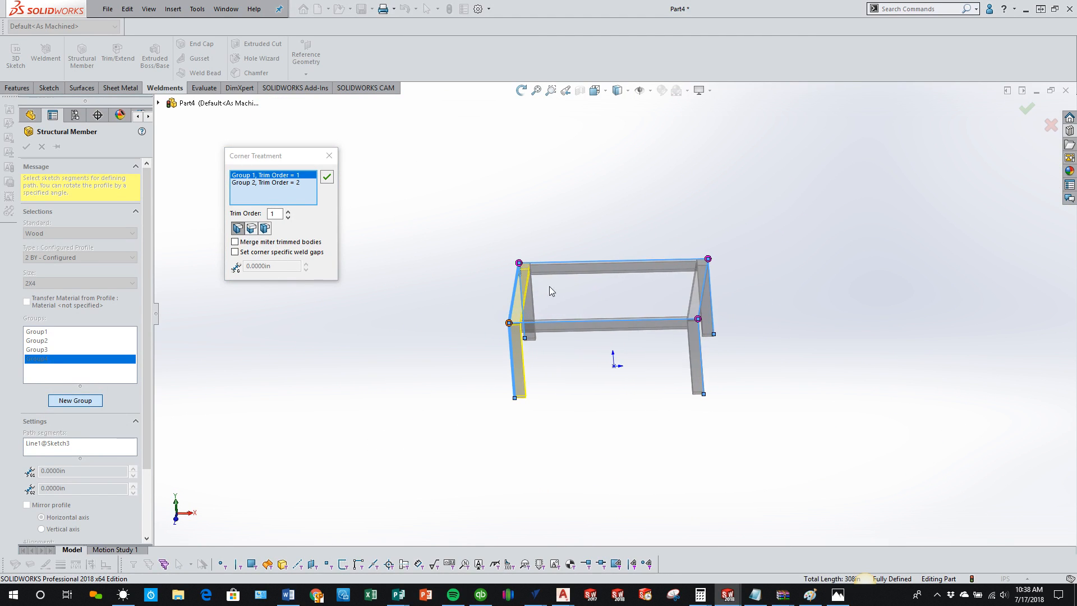
- Accept the corner treatment and finish the 2X4 structural member with its four groups, showing the frame in isometric view
scroll(550, 285, down, 1)
click(326, 177)
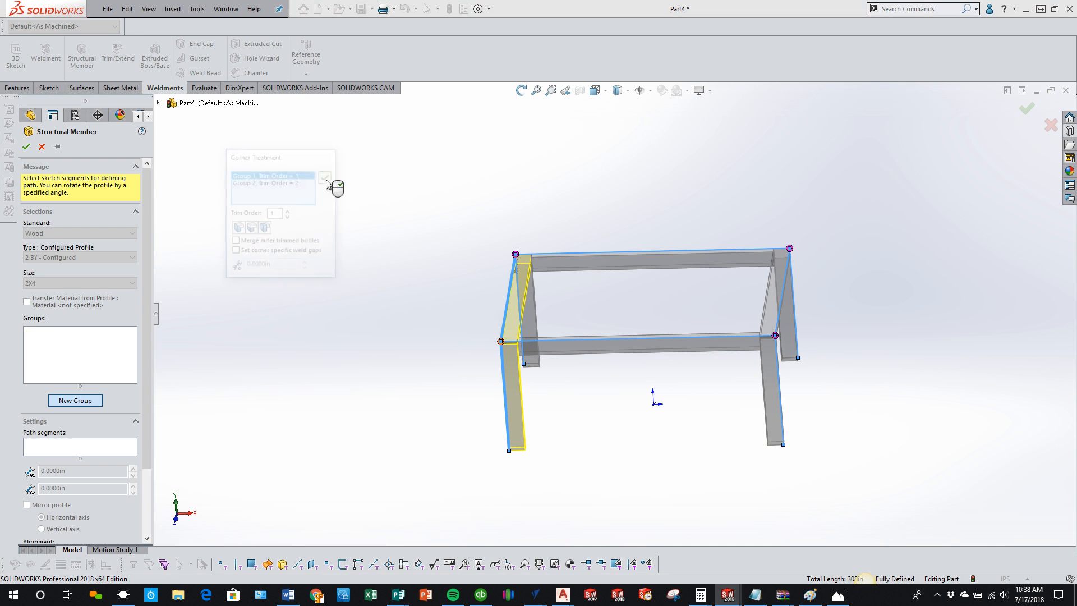
middle_drag(486, 462, 423, 456)
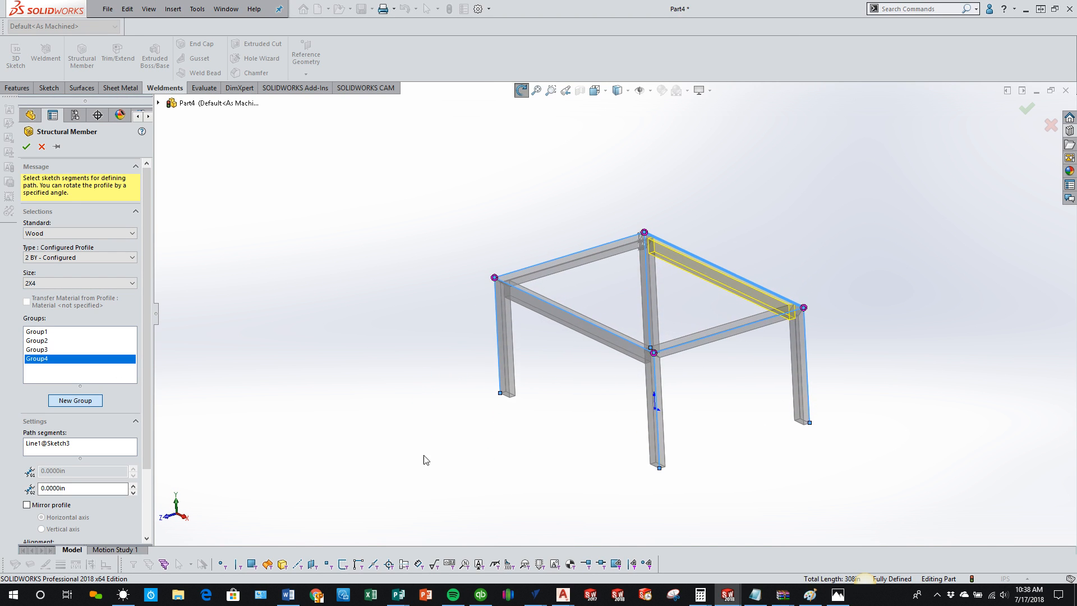
click(26, 147)
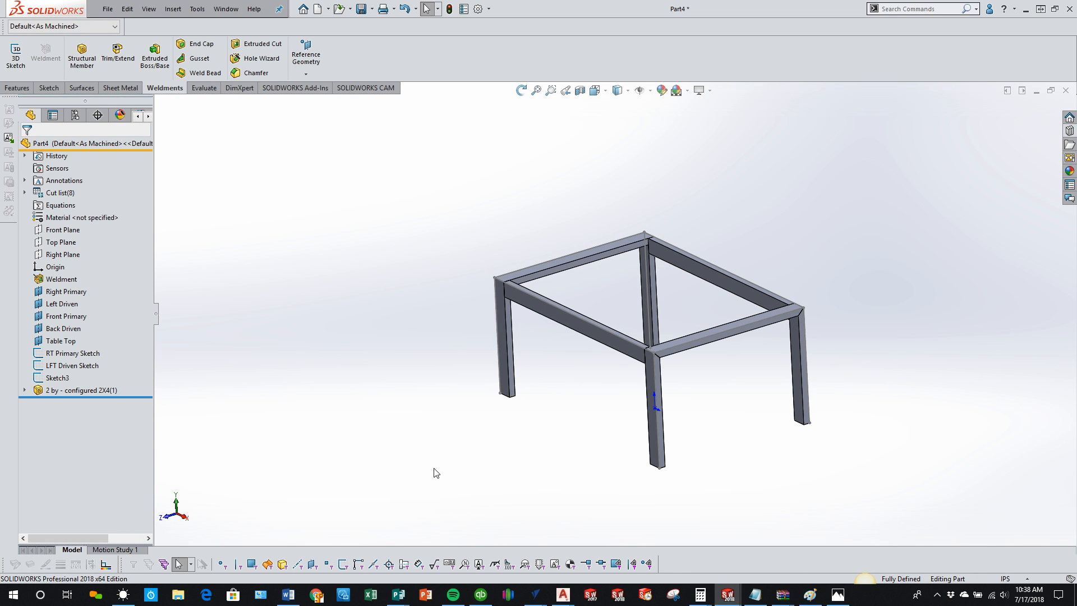
key(ctrl+7)
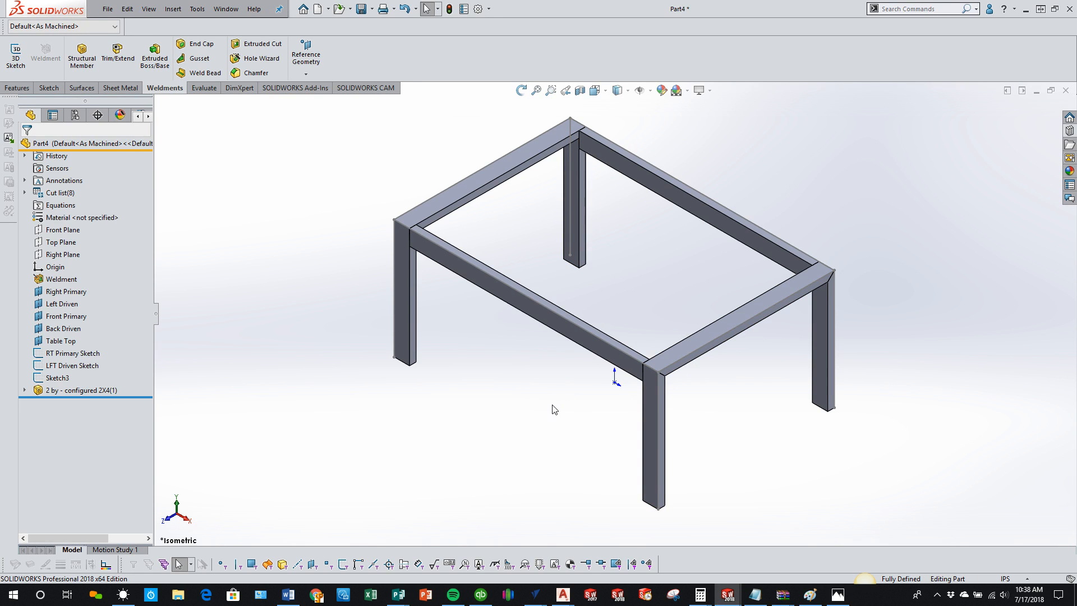
middle_drag(527, 416, 521, 349)
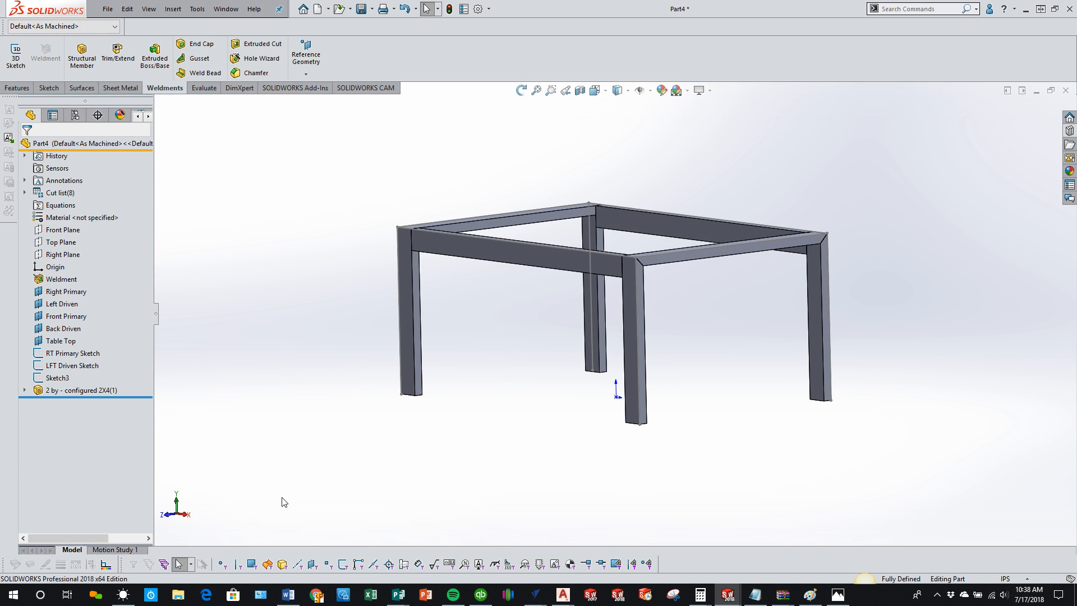
key(ctrl+7)
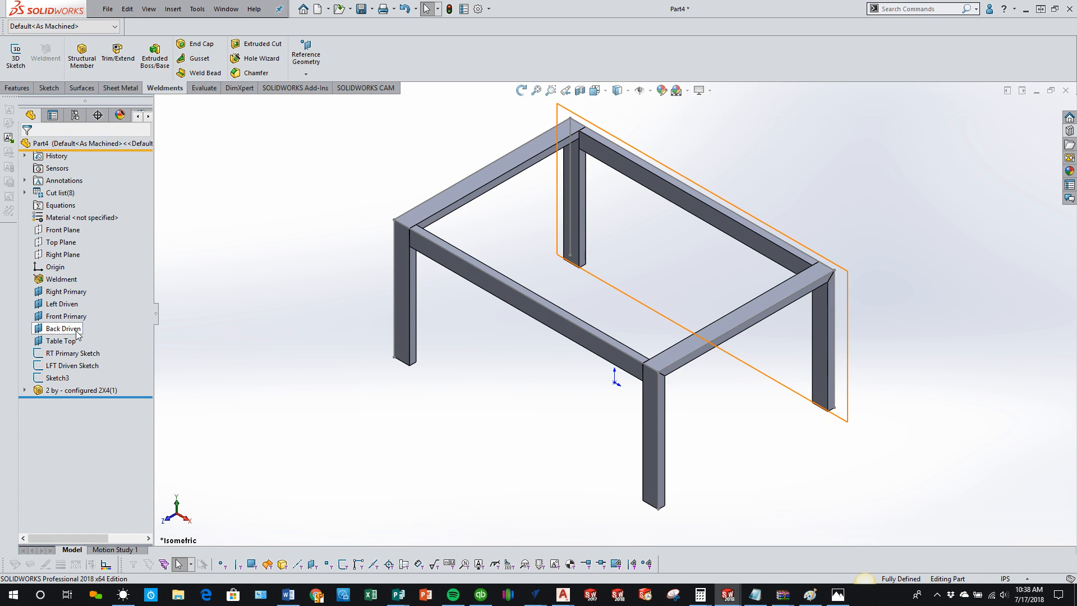
- Set the Right Primary plane's offset distance to 60 in and rebuild the frame
mouse_move(73, 314)
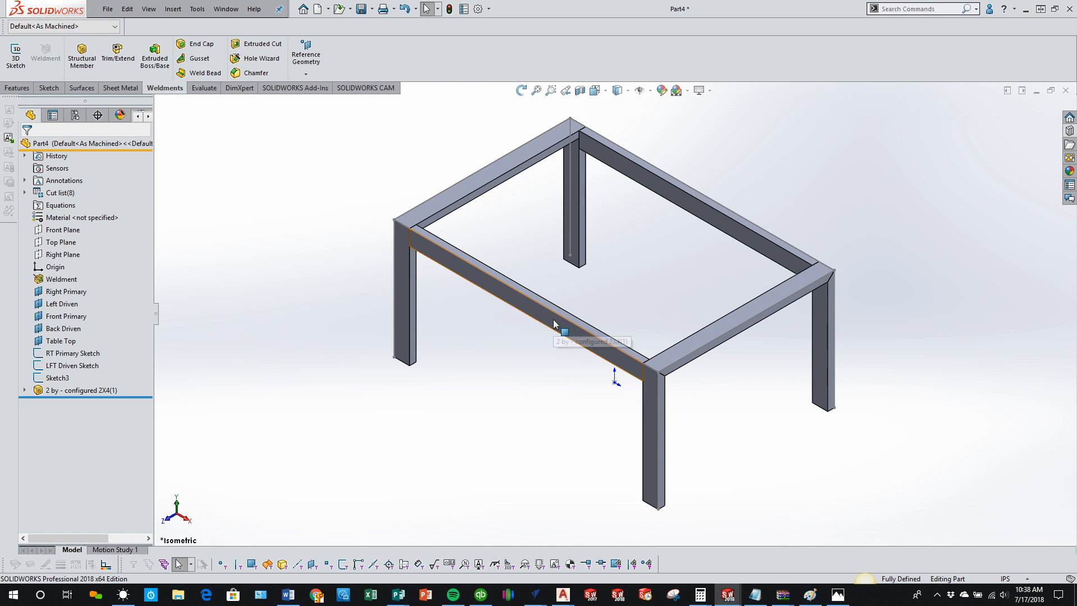
click(82, 295)
middle_drag(401, 400, 440, 476)
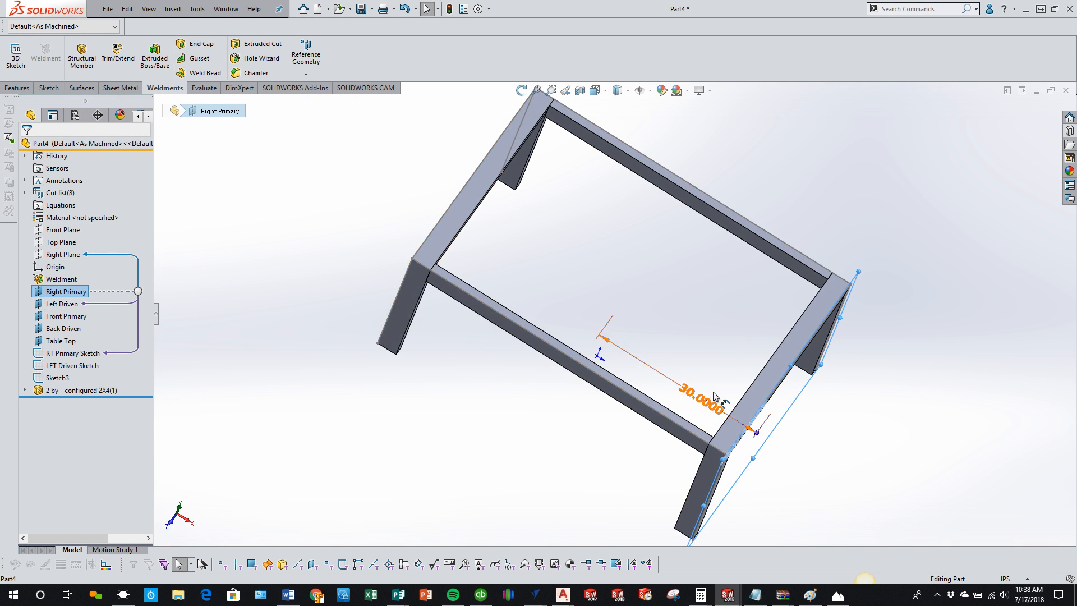
drag(710, 405, 702, 340)
double_click(701, 342)
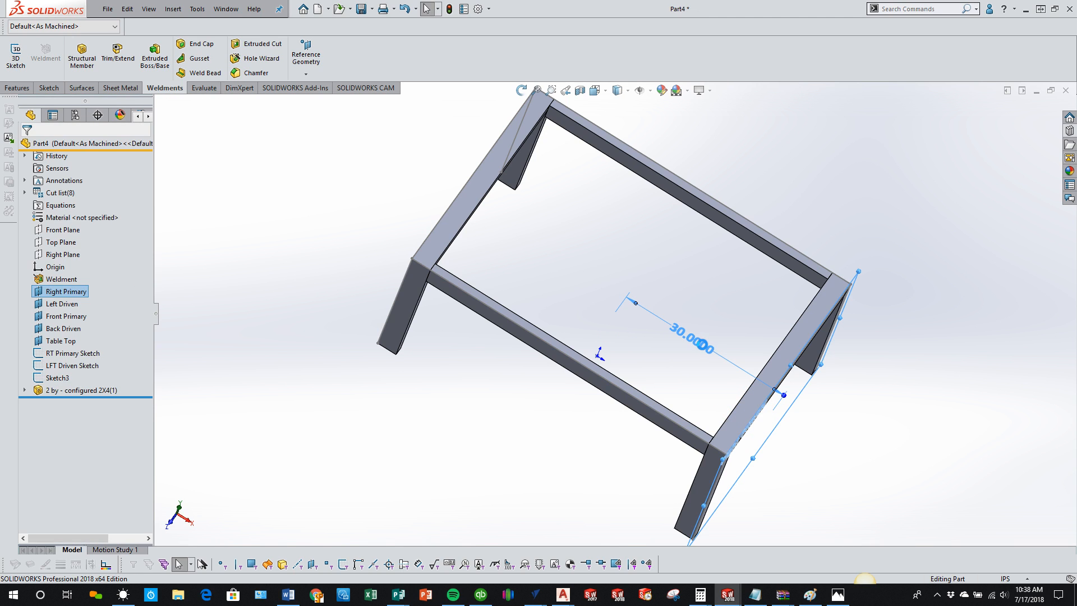
text(60)
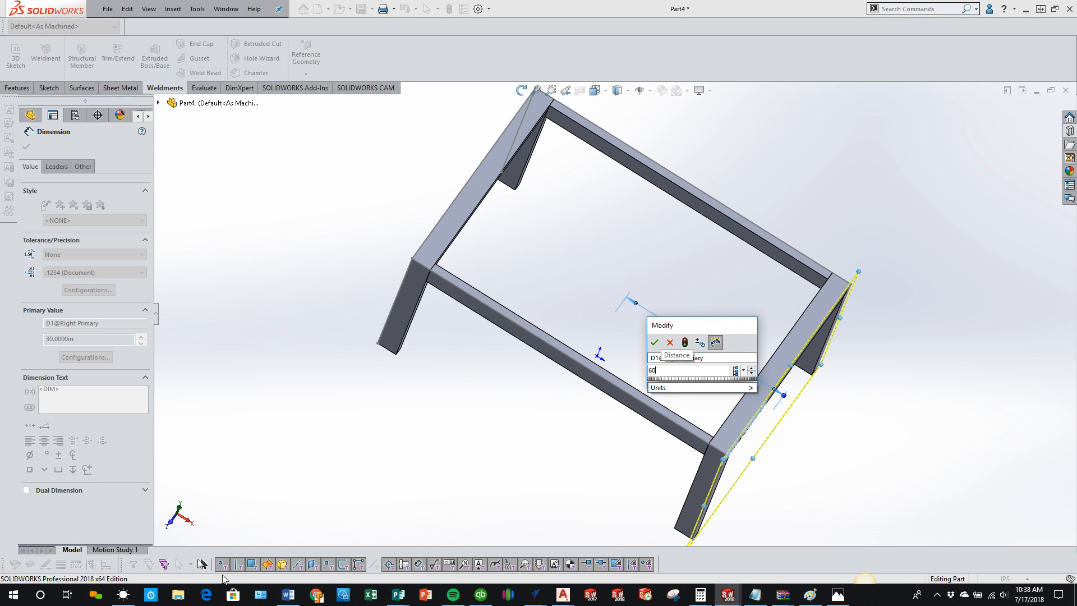
key(Return)
click(411, 437)
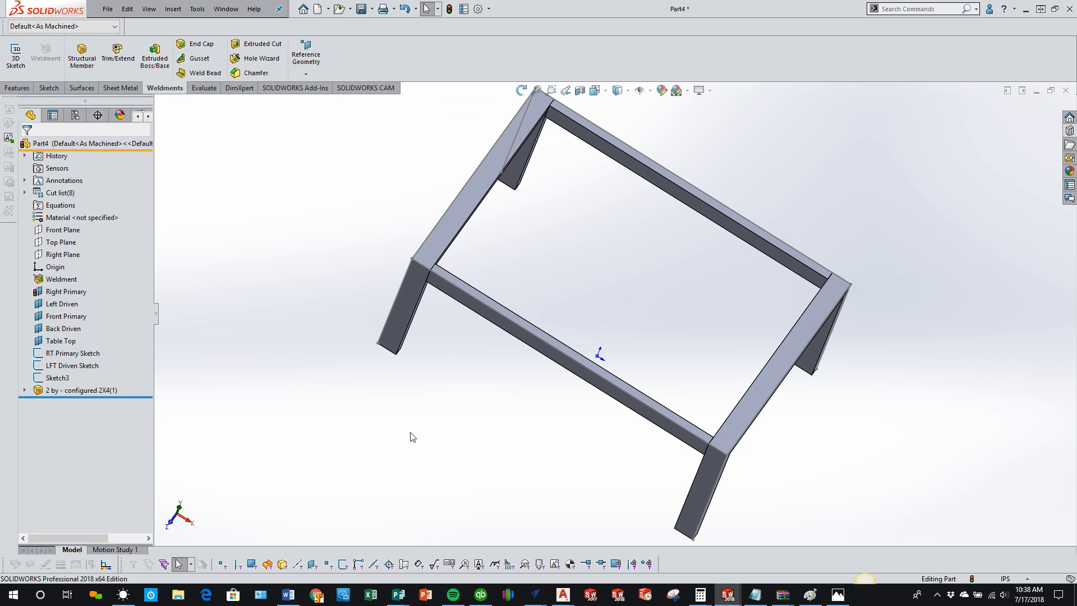
key(ctrl+b)
key(f)
key(ctrl+7)
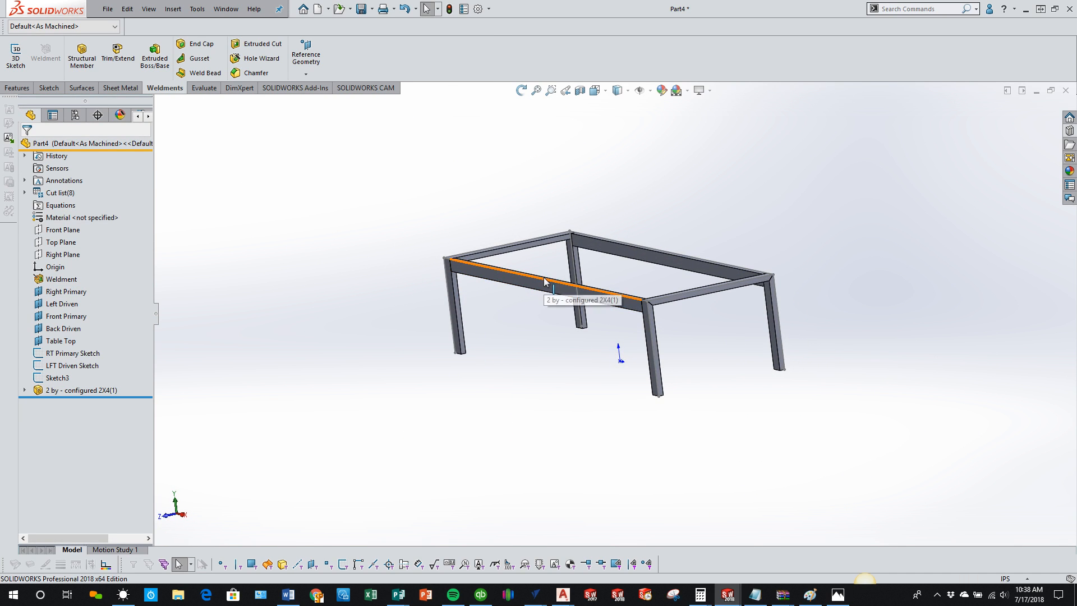
- Examine the dimensions driving the long front rail and those of the Front Primary and Back Driven planes
middle_drag(507, 309, 529, 348)
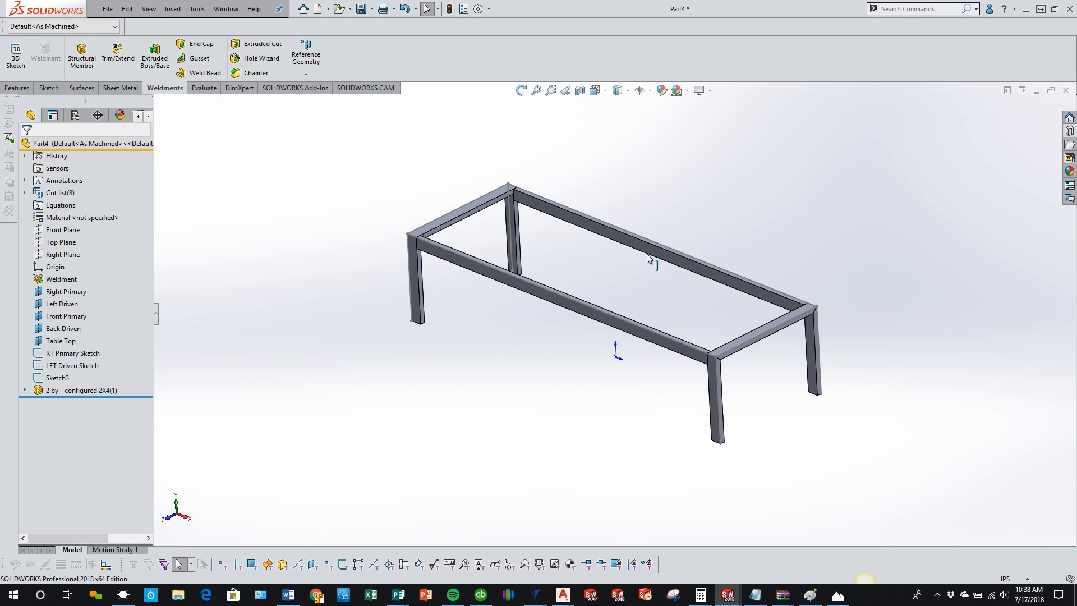
click(595, 318)
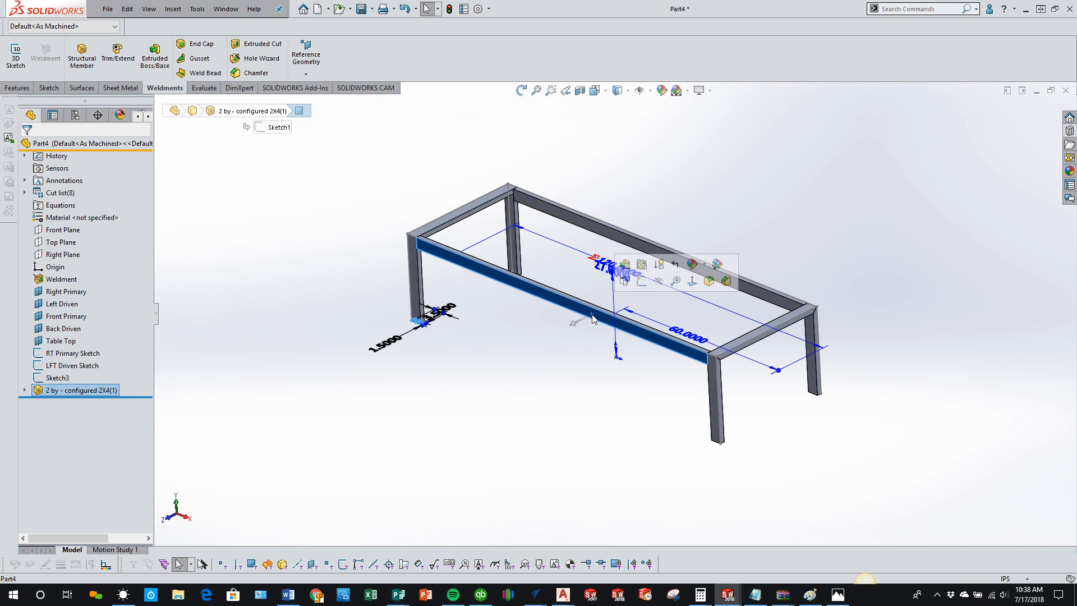
middle_drag(591, 319, 581, 236)
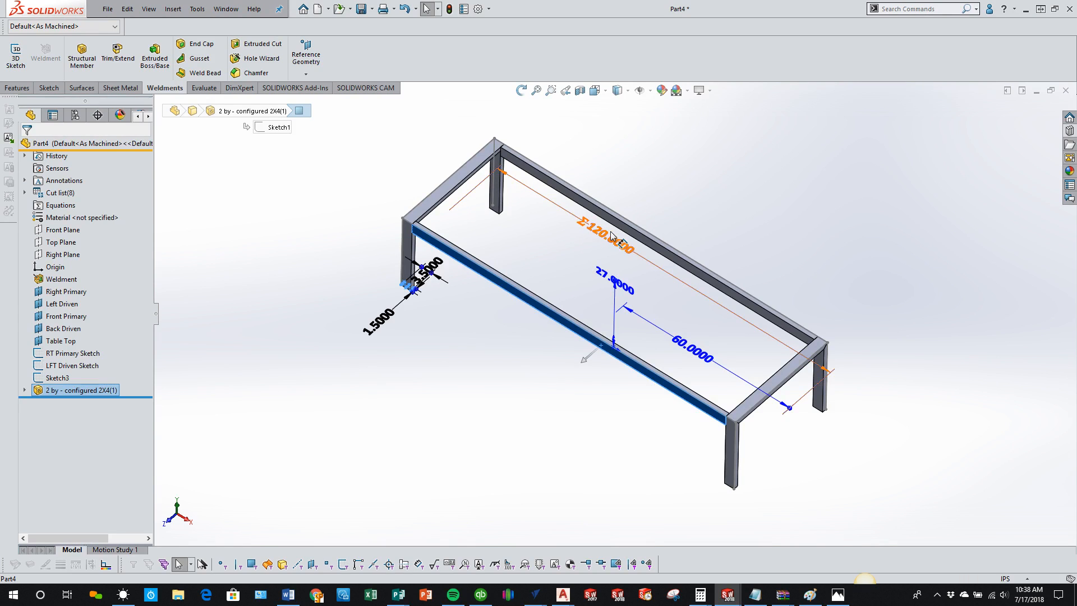
click(421, 421)
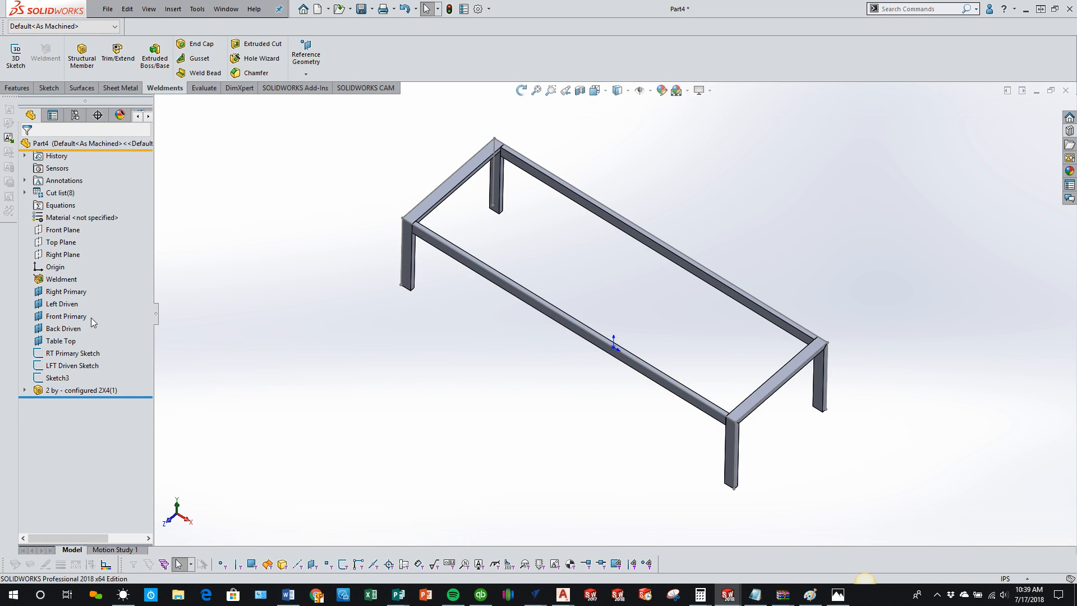
click(66, 316)
middle_drag(464, 323, 720, 334)
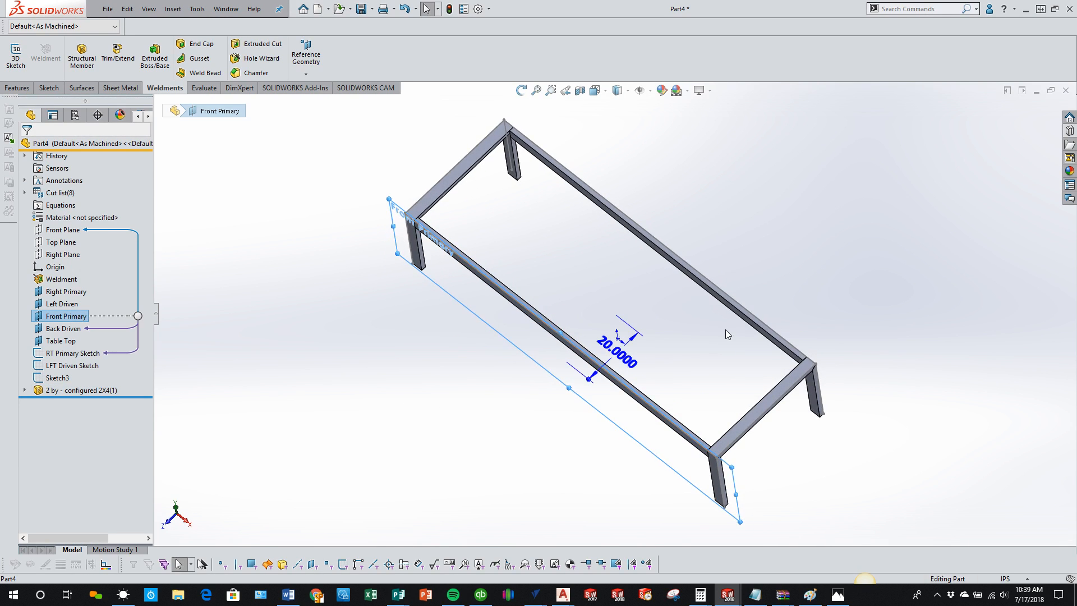
click(63, 328)
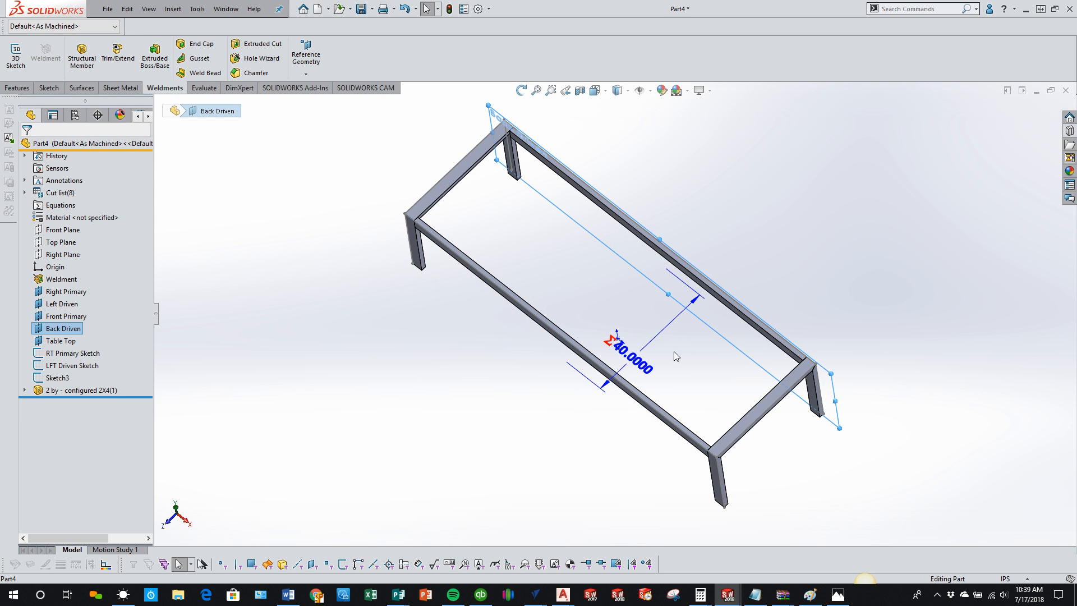
drag(648, 361, 788, 264)
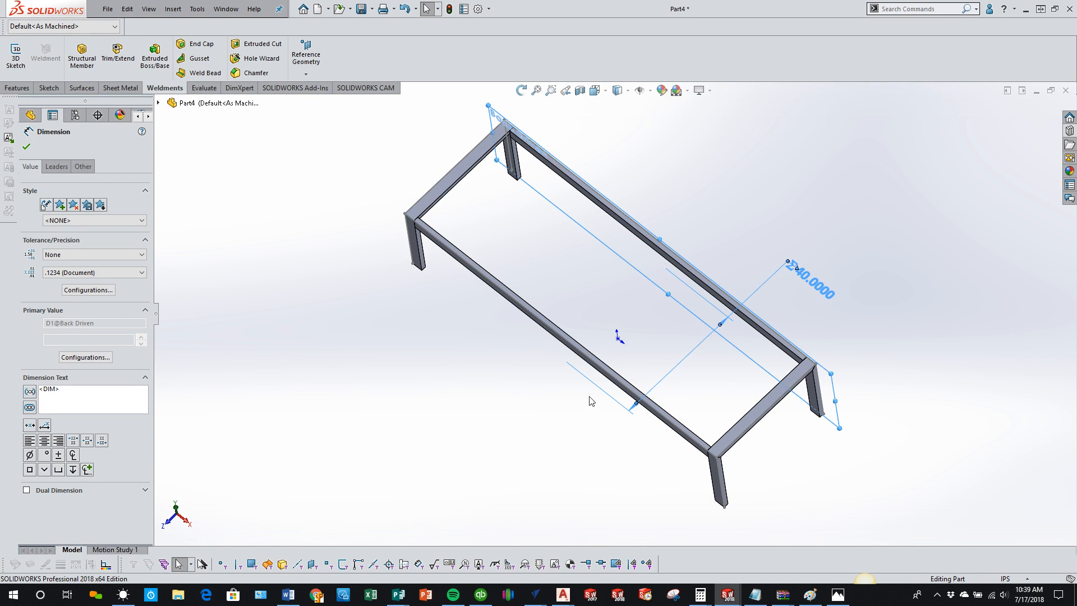
mouse_move(542, 412)
middle_down()
mouse_move(543, 387)
mouse_move(543, 396)
middle_up()
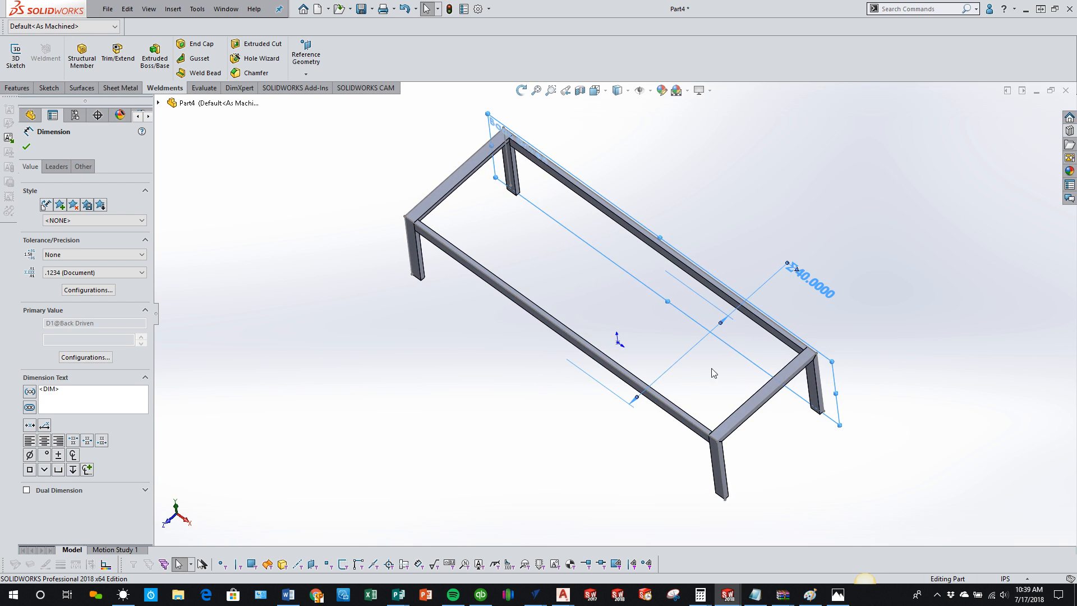
click(474, 421)
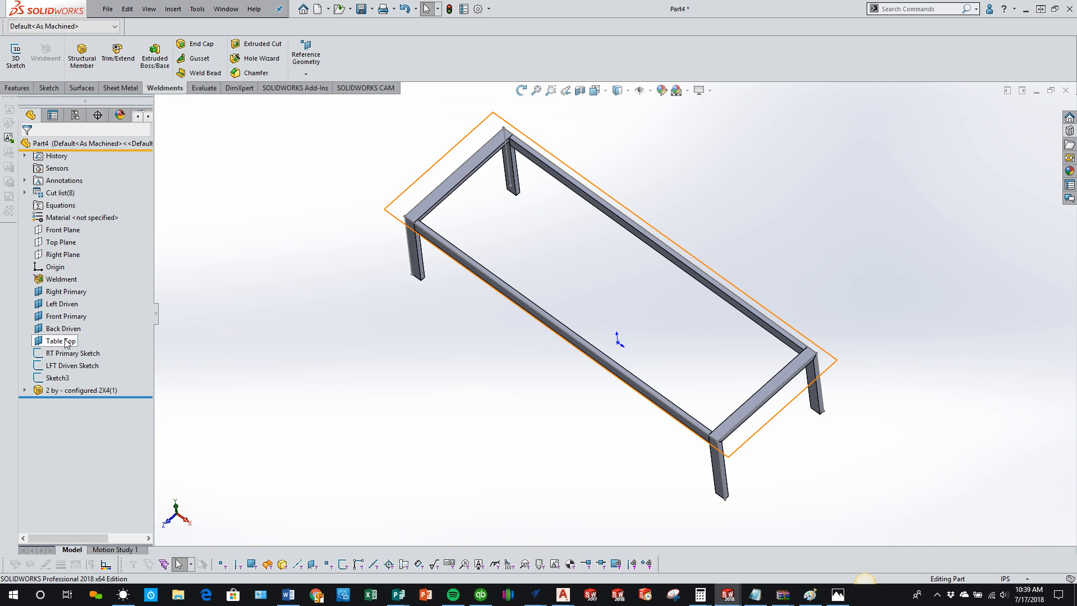
- Set the Front Primary plane's offset distance to 30 in, rebuild, and check the resized frame's corner joints
click(60, 318)
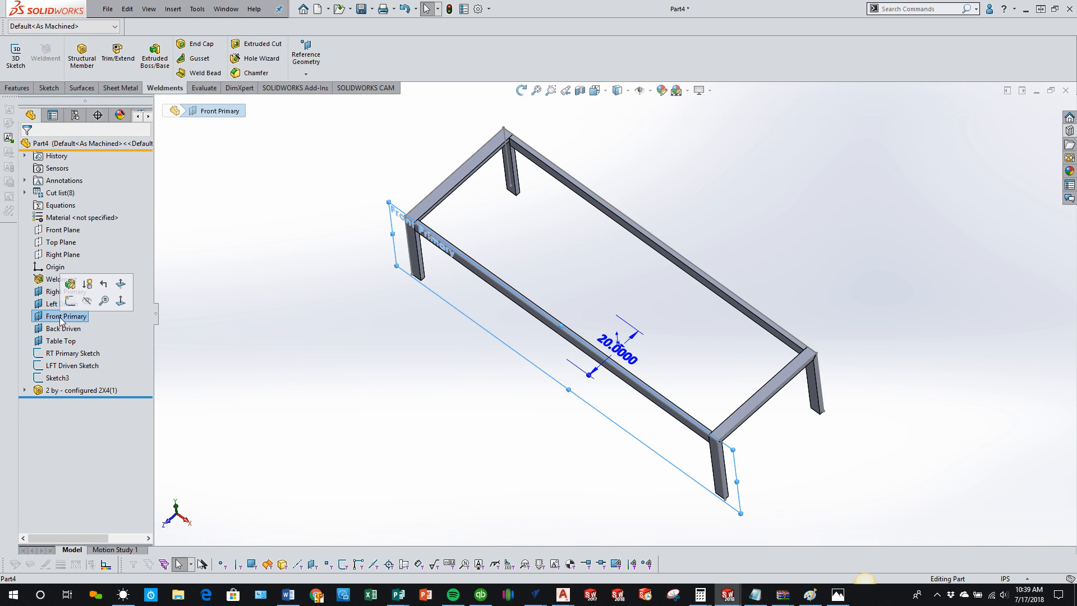
click(631, 360)
double_click(632, 361)
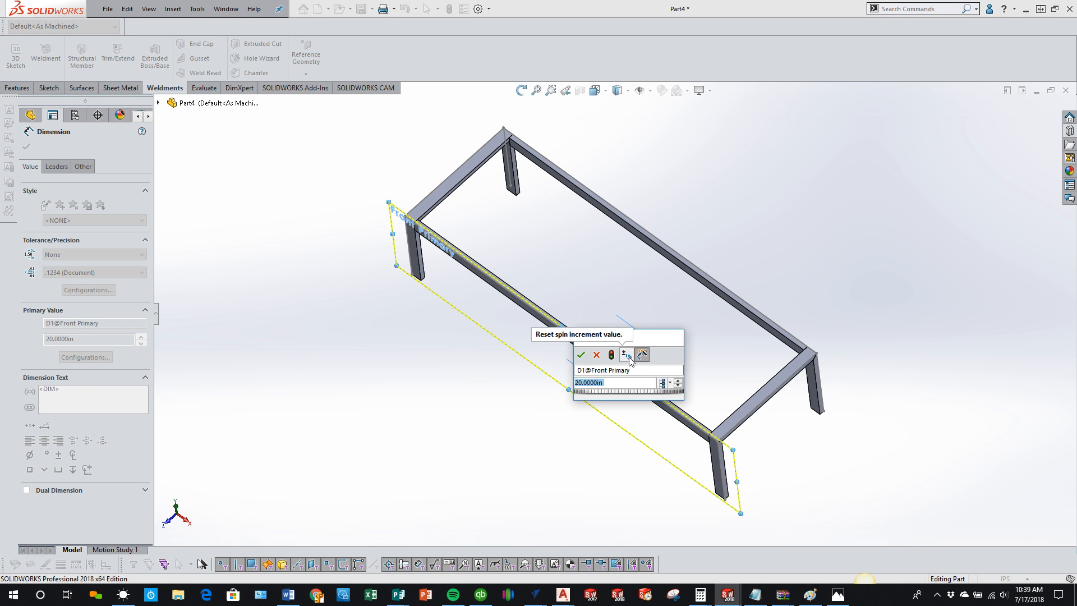
text(30)
key(Return)
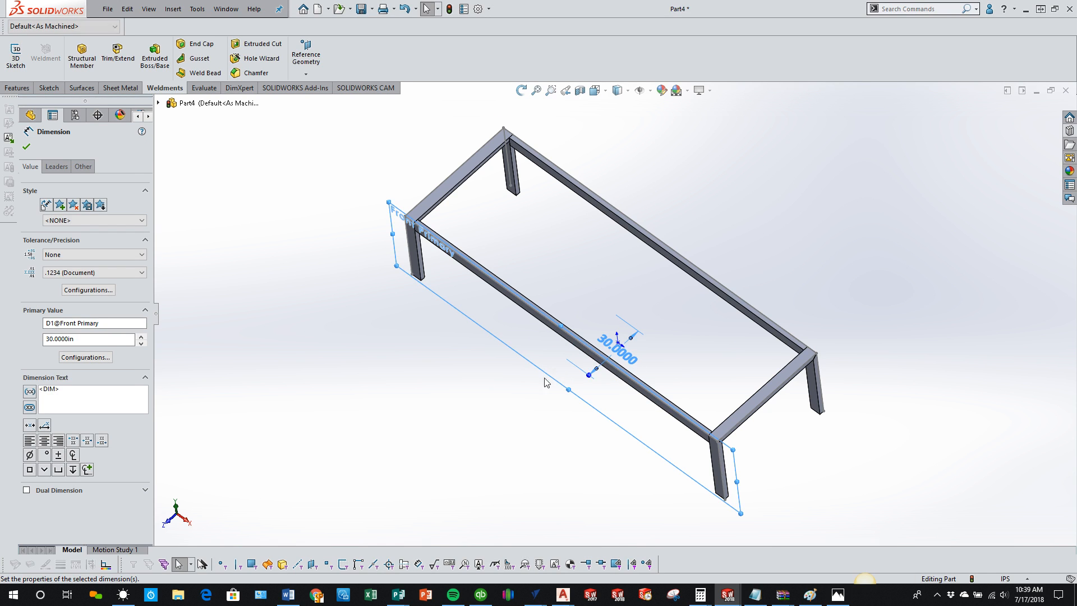
click(534, 405)
middle_drag(531, 402, 473, 301)
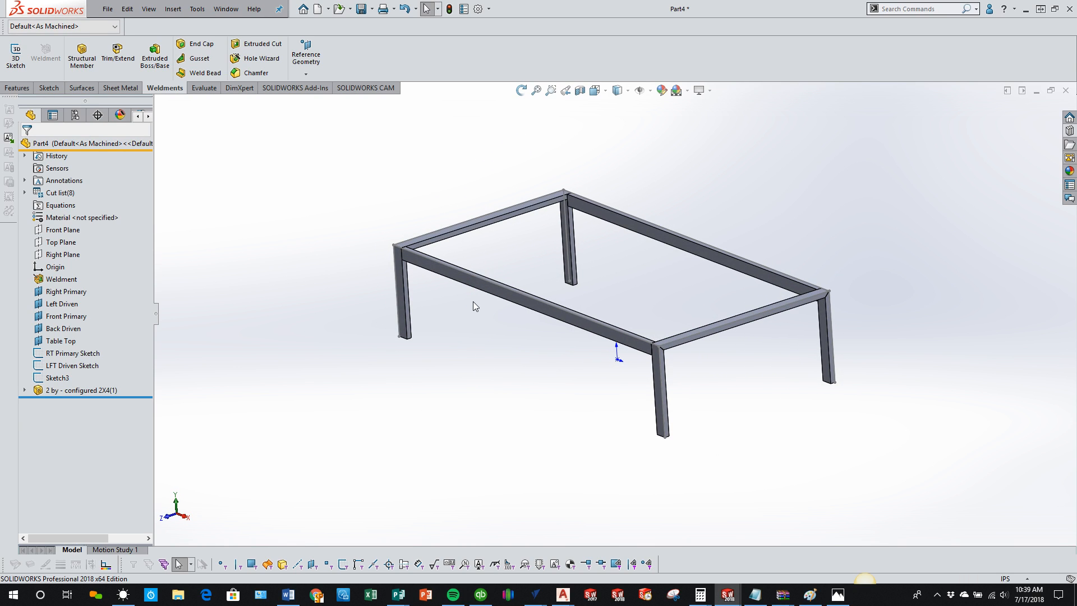
scroll(540, 237, down, 3)
scroll(414, 218, down, 3)
middle_drag(414, 218, 601, 273)
scroll(777, 307, up, 2)
scroll(777, 307, up, 3)
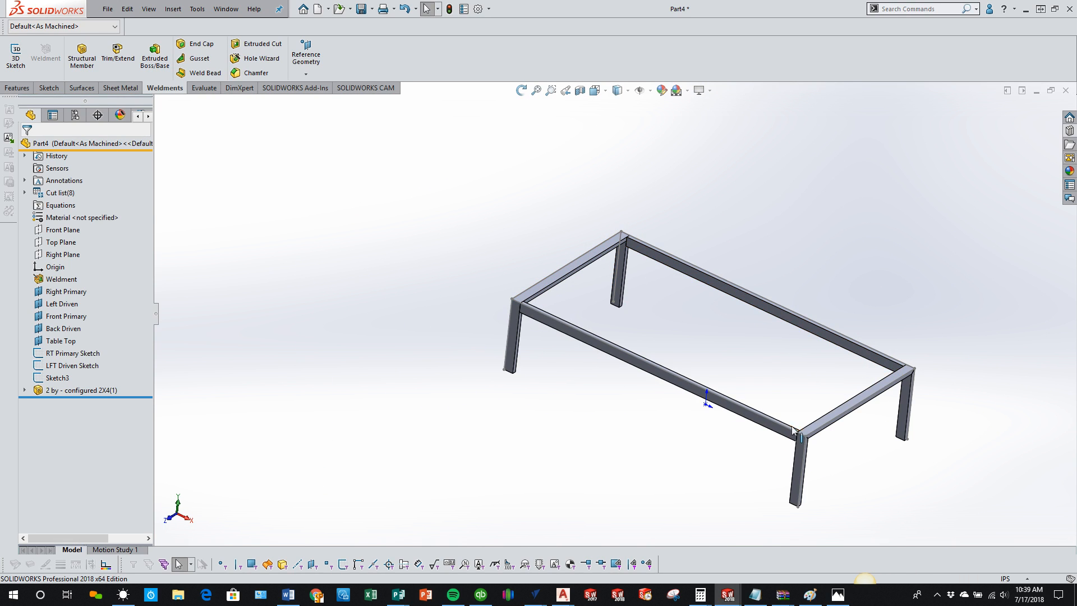
middle_drag(584, 348, 563, 358)
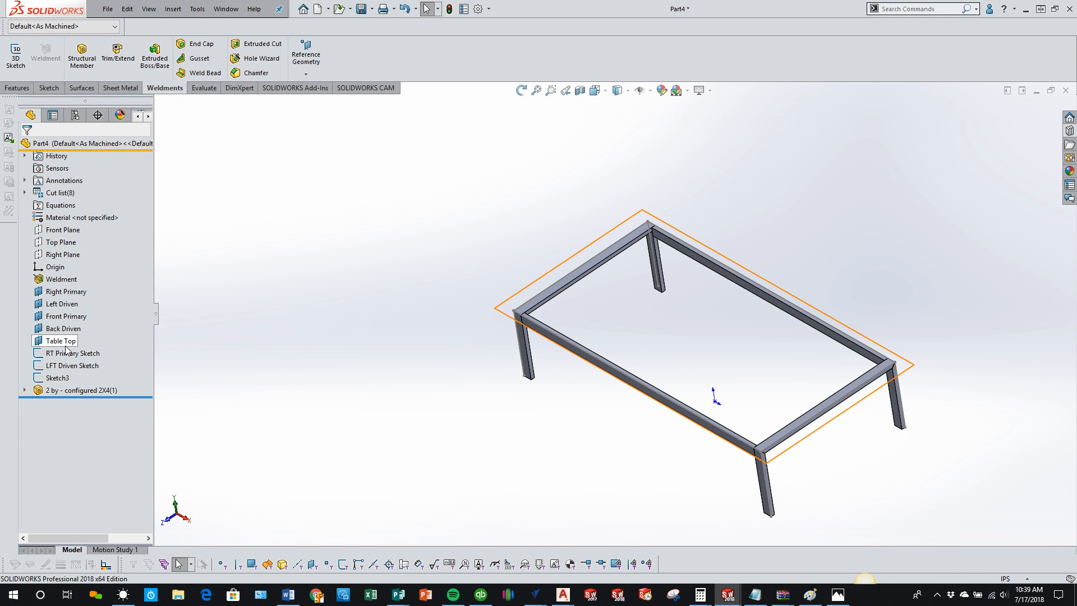
- Start a sketch on the Table Top plane and draw two crossing lines joining the midpoints of the frame's opposite inner edges
click(66, 349)
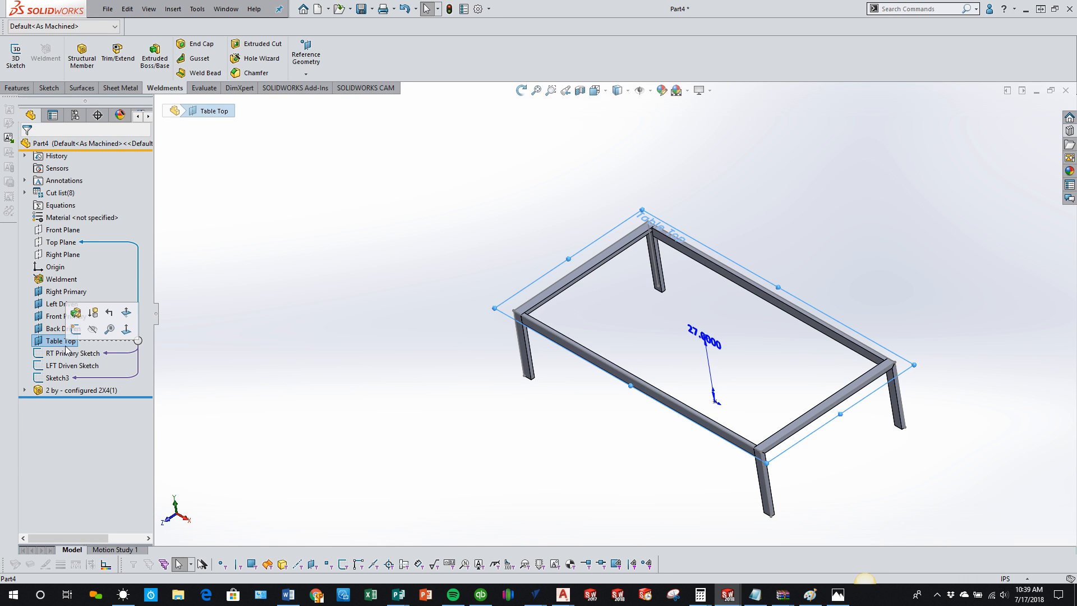
click(49, 87)
click(14, 51)
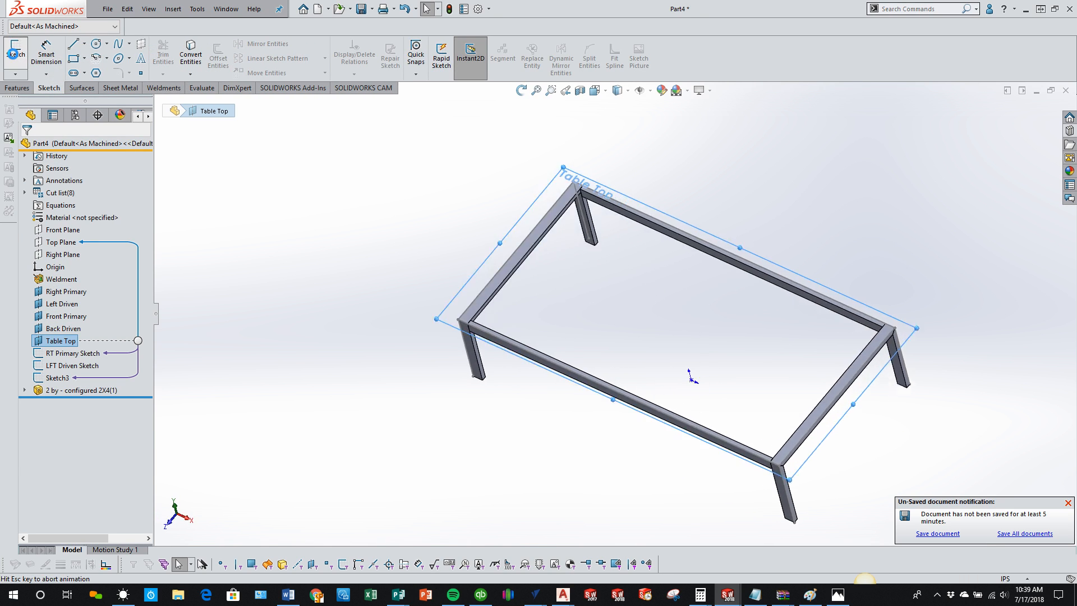
click(76, 48)
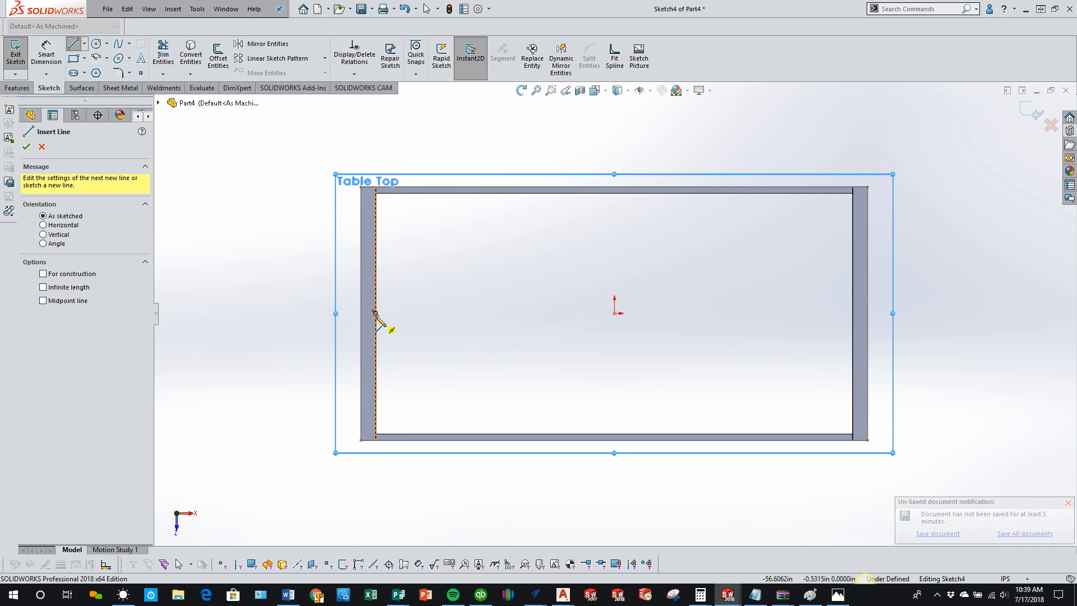
click(375, 312)
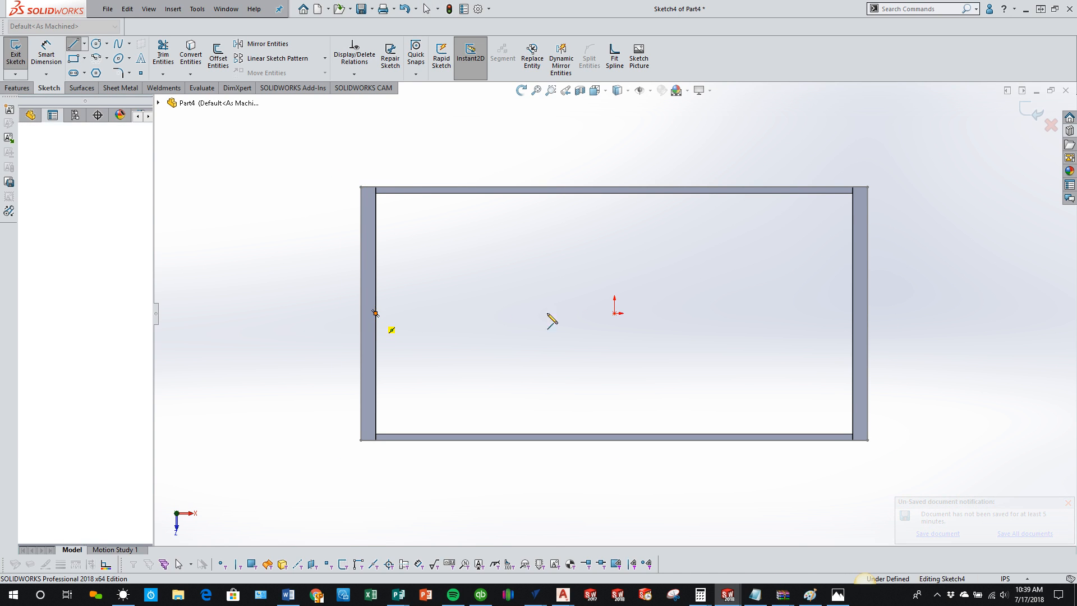
click(853, 314)
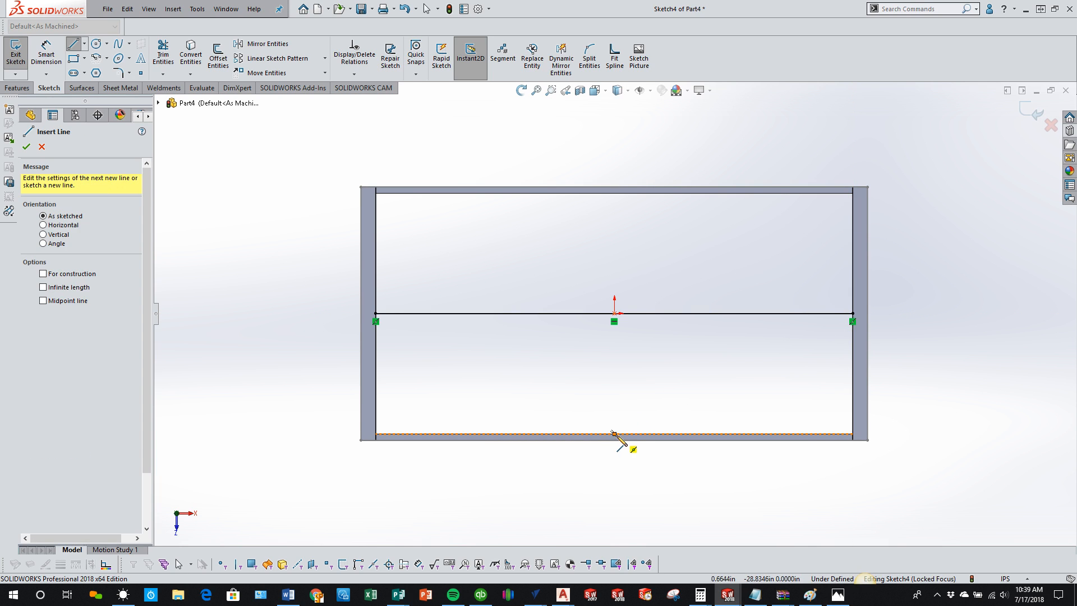
click(614, 433)
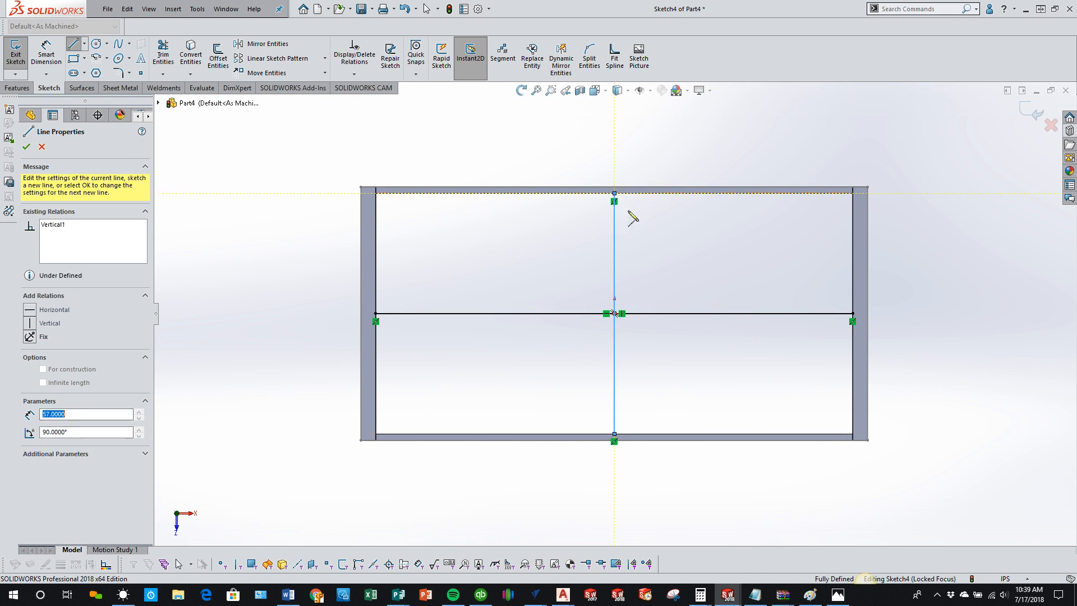
click(615, 194)
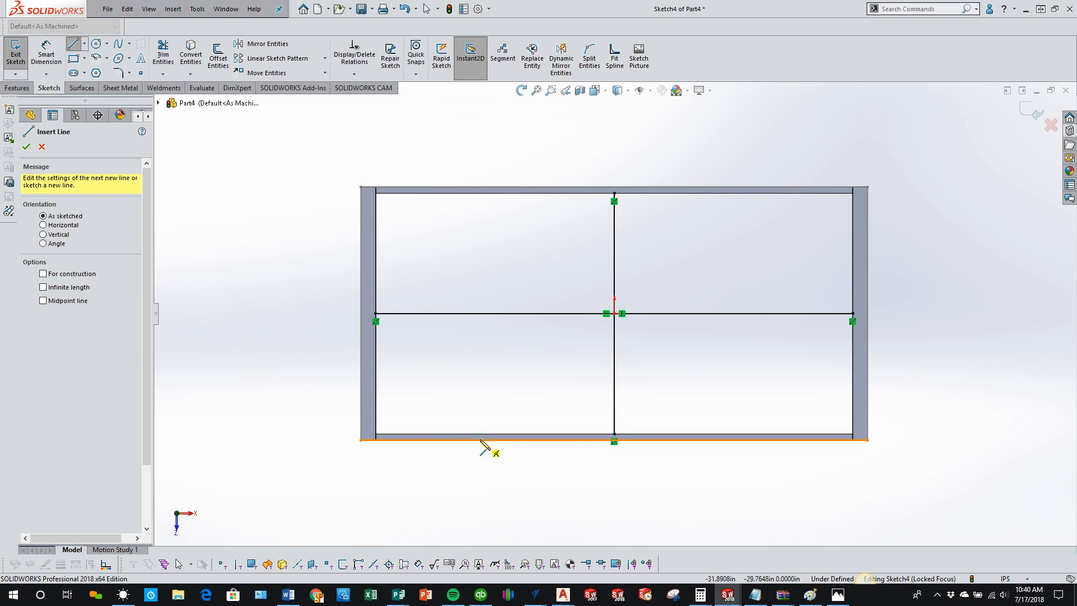
- Draw a construction line along the front inner edge, from its left corner to the end of the central crossing line
click(84, 44)
click(99, 70)
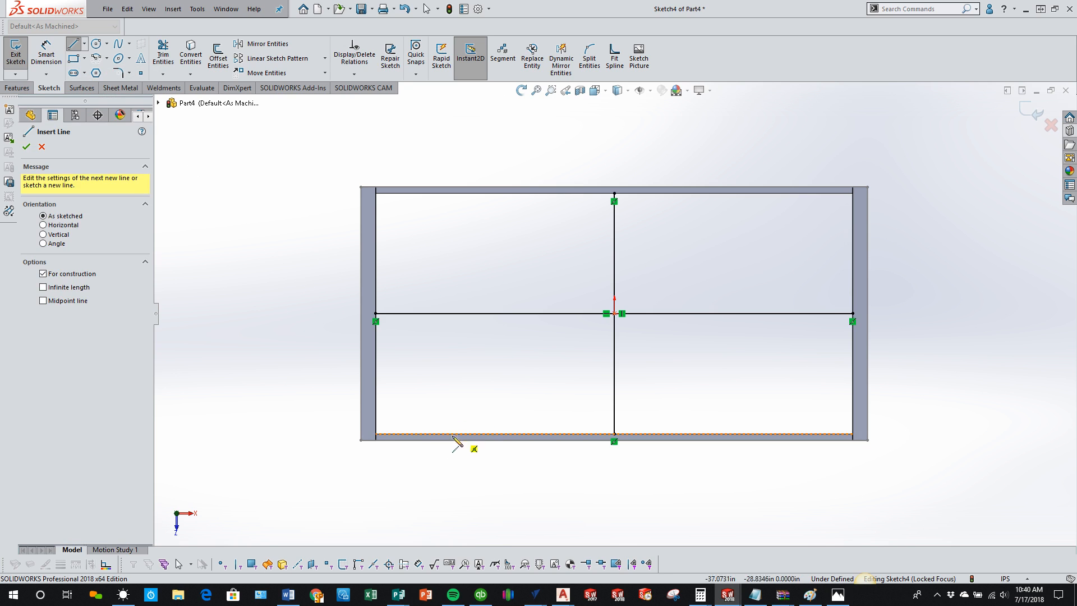
click(376, 434)
click(615, 434)
double_click(582, 494)
- Draw a crossbar line from the construction line's midpoint straight to the back inner edge, delete the stray diagonal segment, and exit the sketch
click(73, 44)
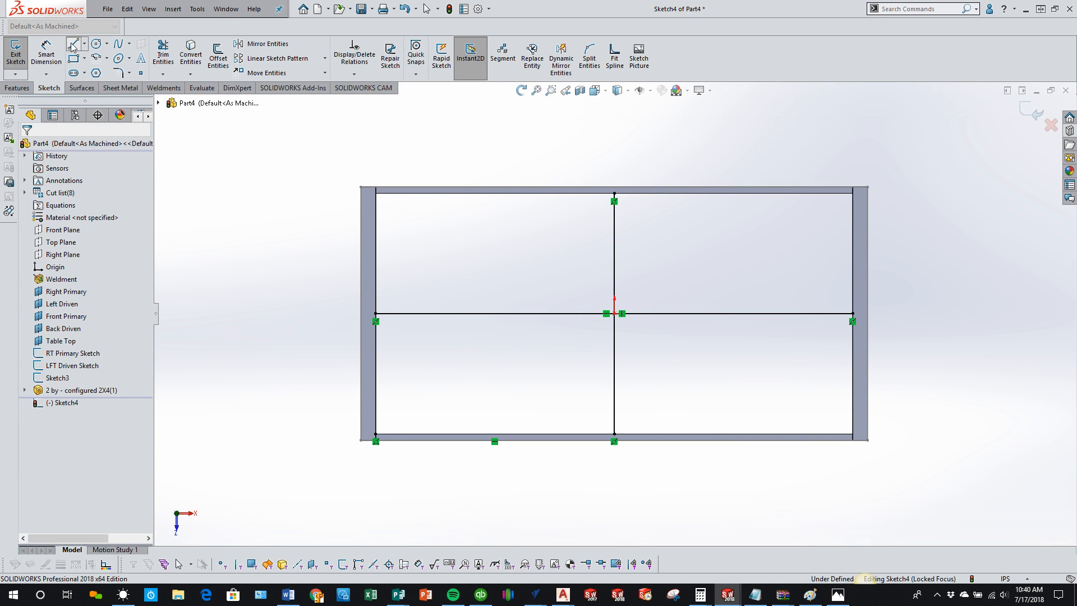
click(494, 434)
click(495, 193)
double_click(529, 236)
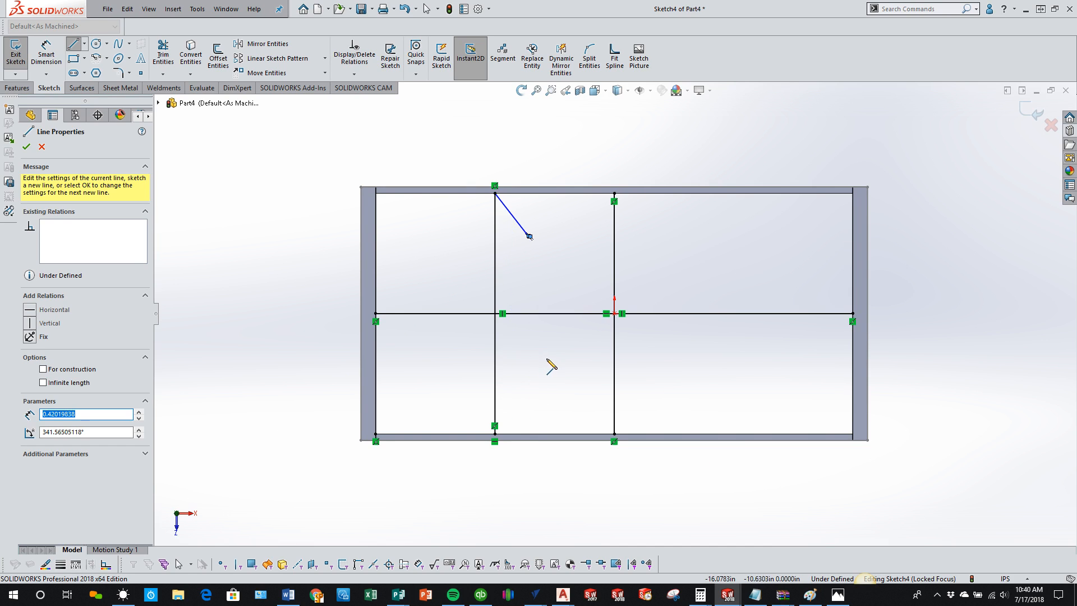
key(Escape)
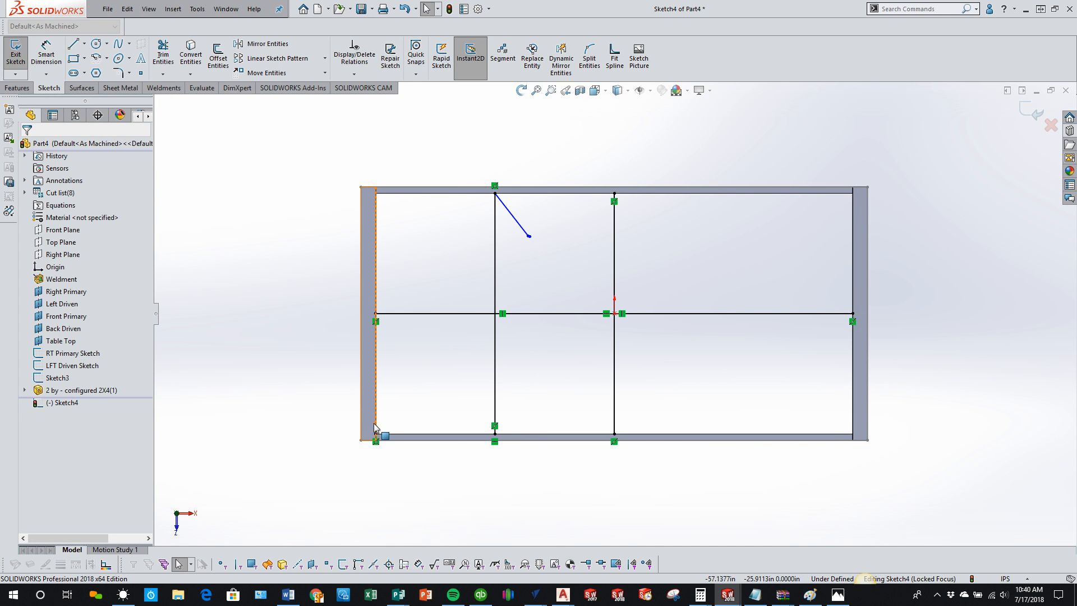
click(511, 213)
key(Delete)
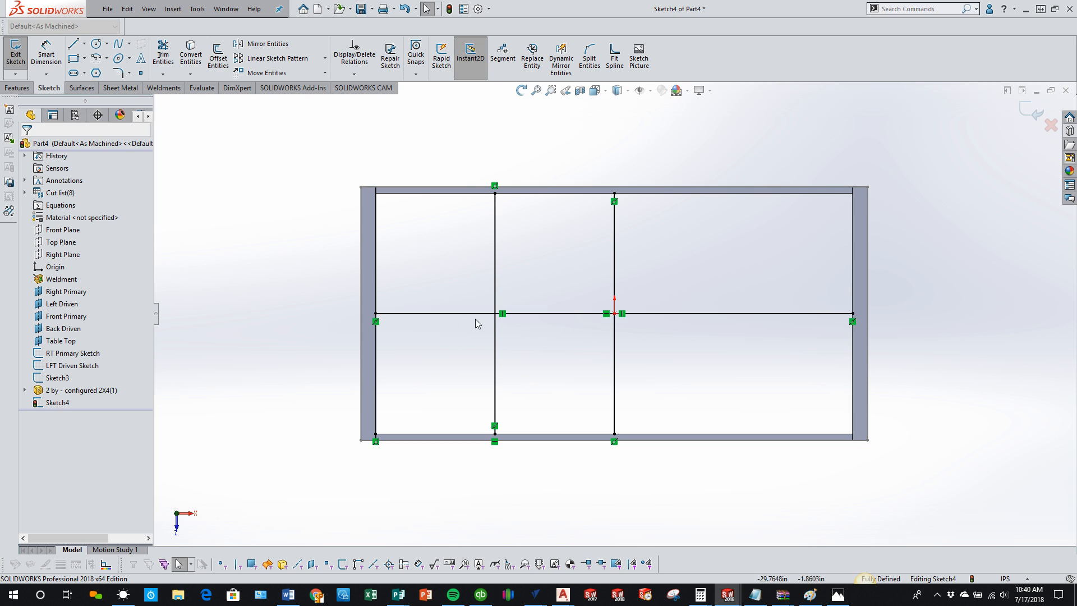
key(f)
middle_drag(673, 428, 760, 281)
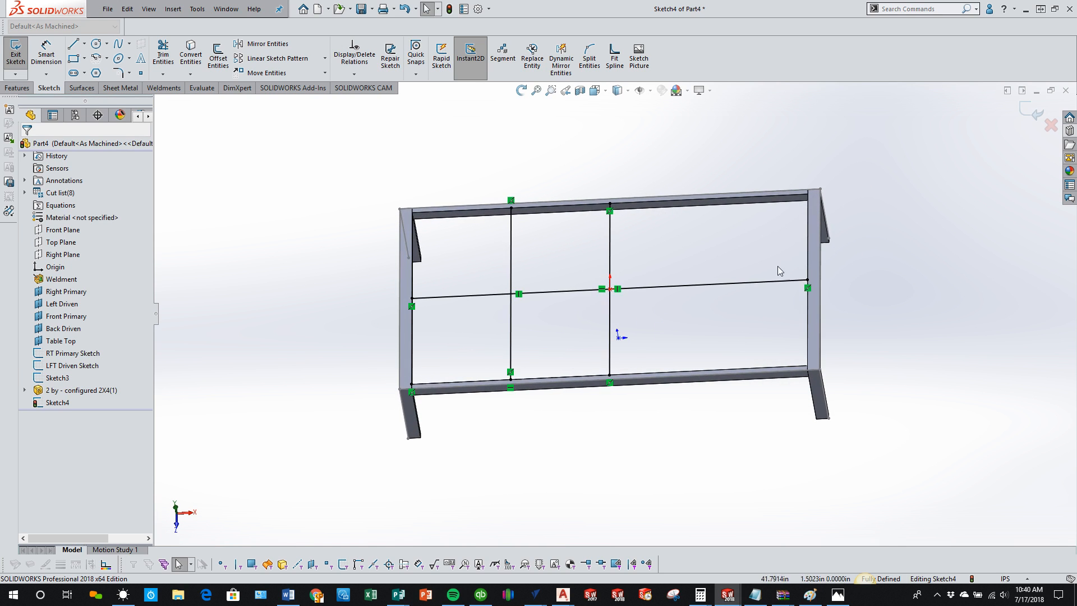
click(1036, 116)
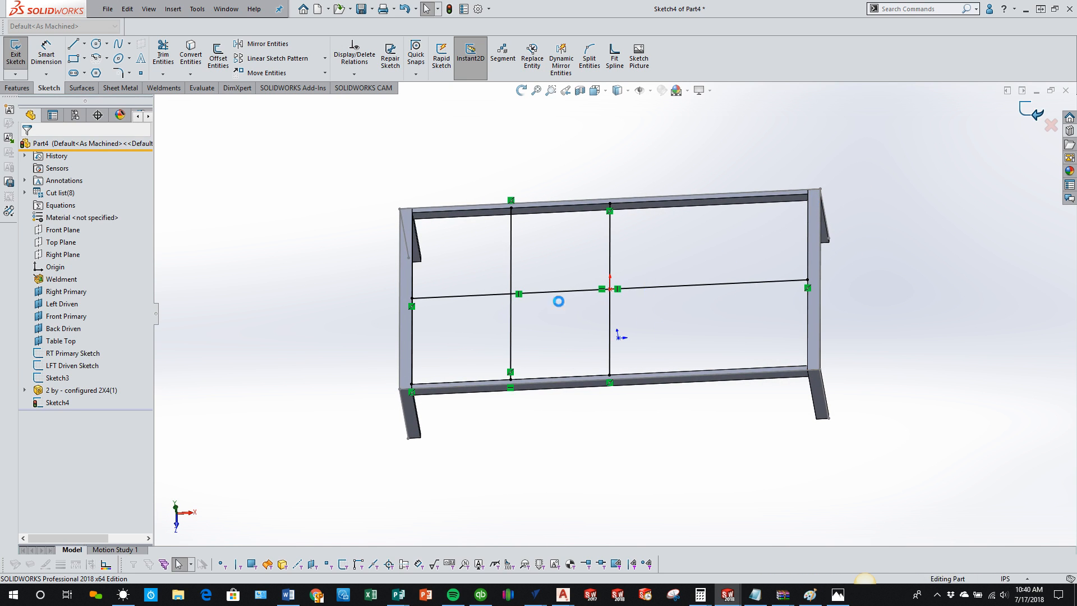
- Start a Wood, 2 BY - Configured, 2X4 structural member and add the two short crossbar lines as its first group
click(17, 88)
click(159, 91)
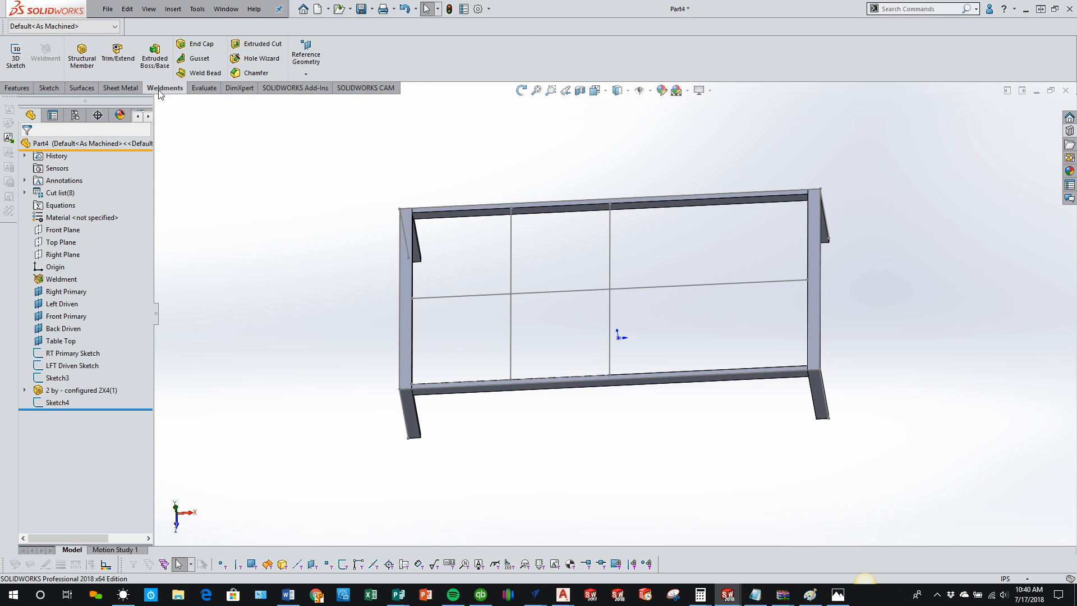
click(82, 55)
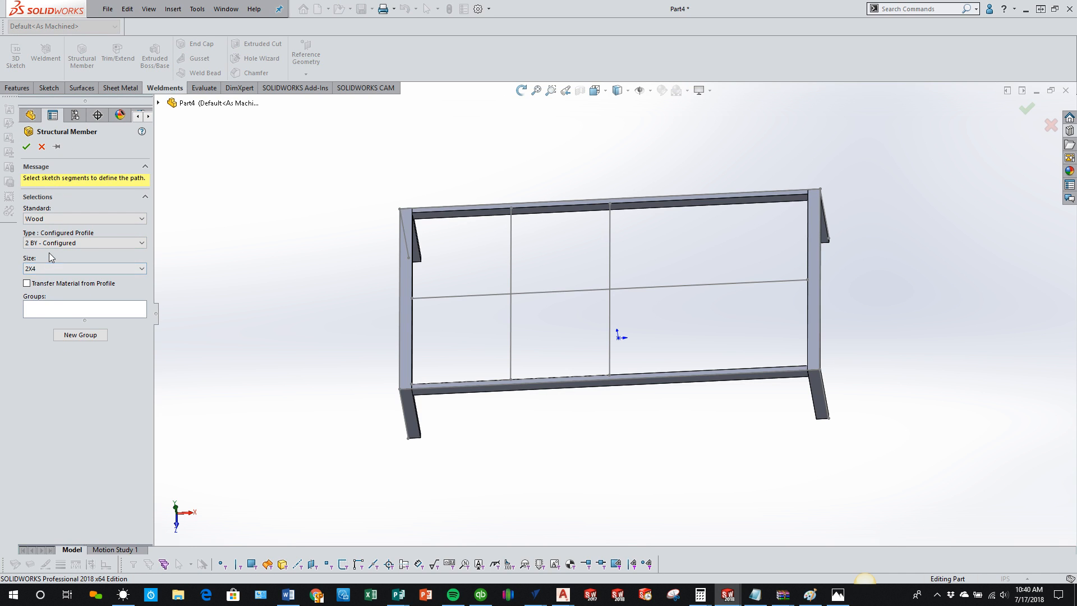
click(69, 310)
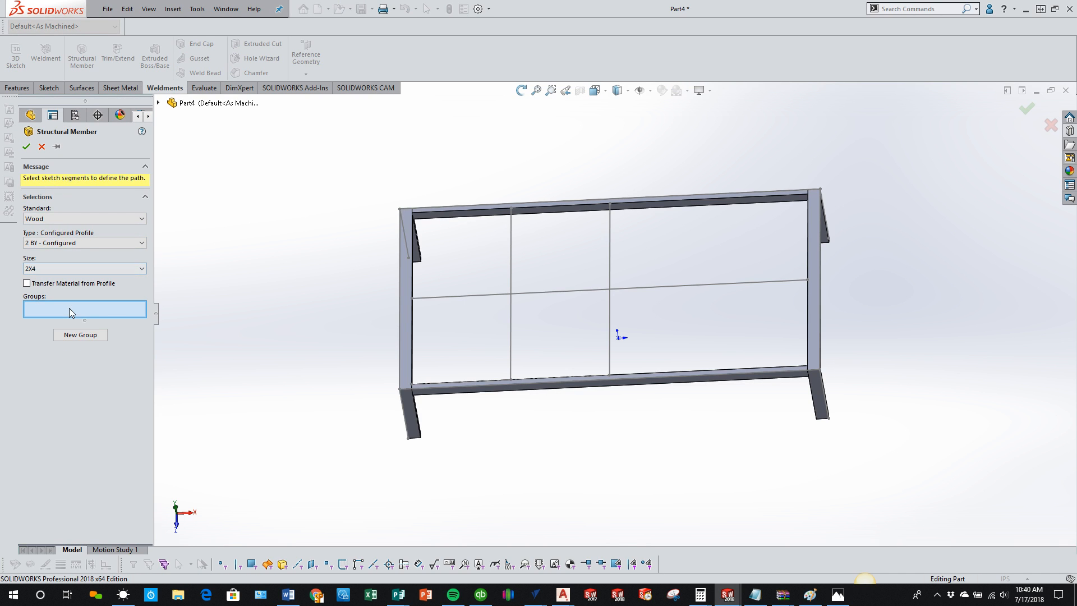
click(511, 331)
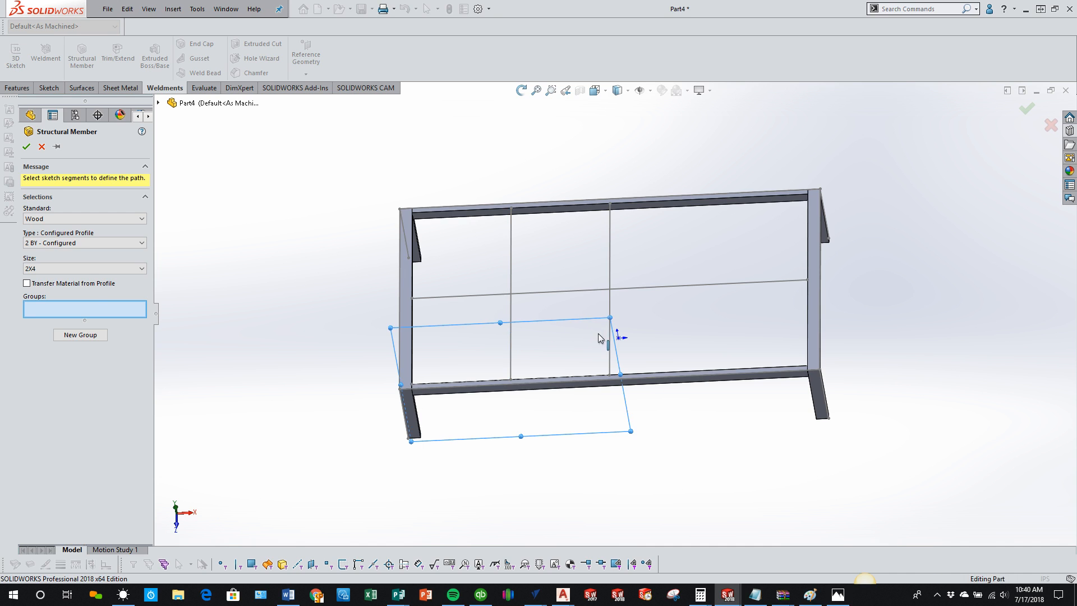
click(610, 303)
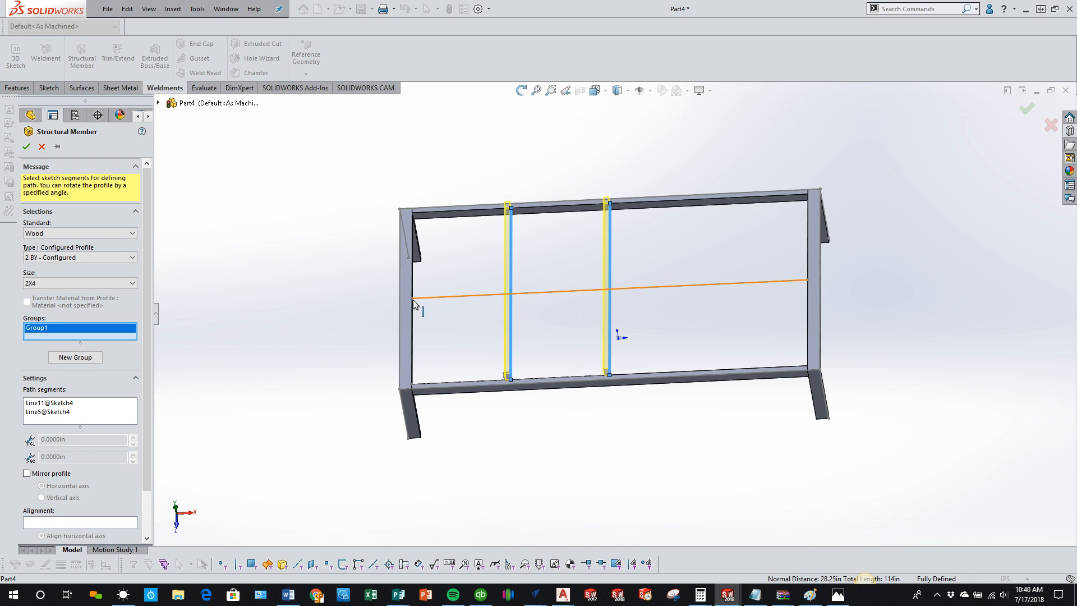
- Locate the first group's profile so its top edge midpoint sits on the crossbar sketch lines
middle_drag(543, 421, 565, 268)
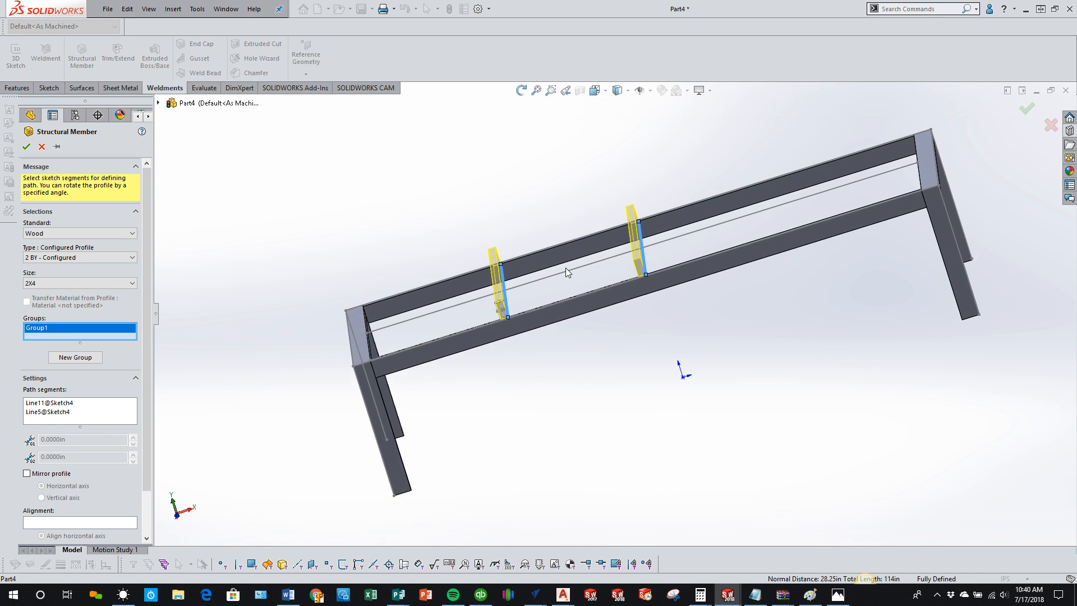
scroll(524, 286, down, 3)
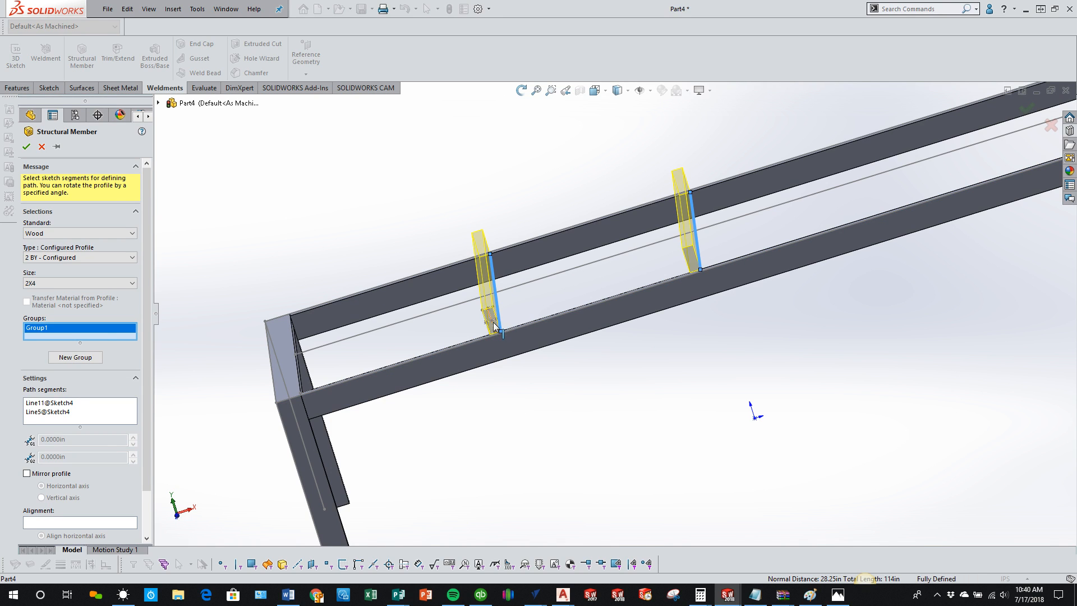
scroll(580, 307, down, 2)
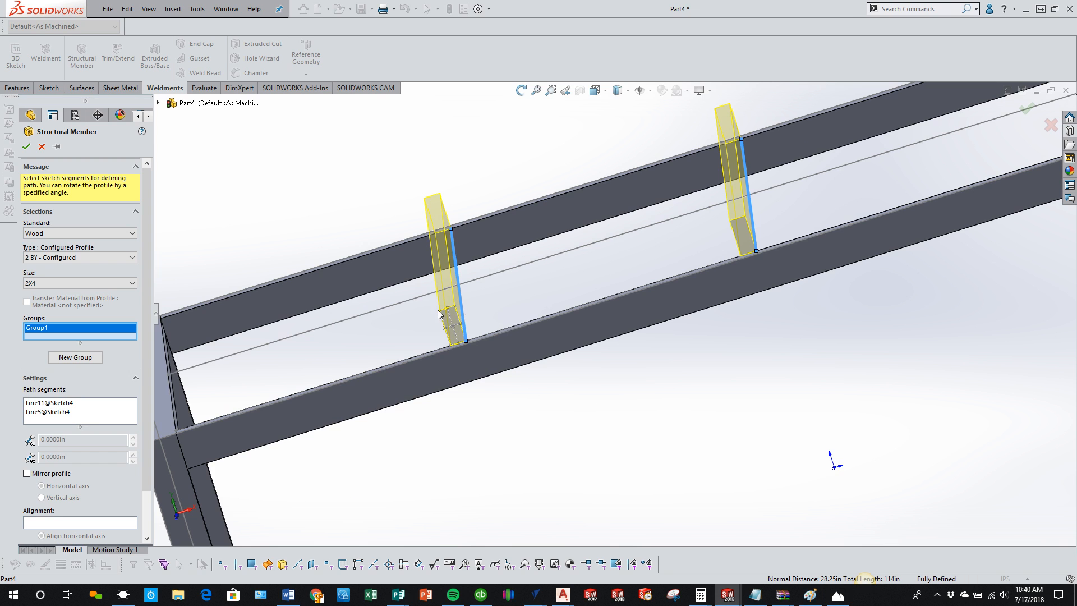
middle_drag(456, 346, 456, 319)
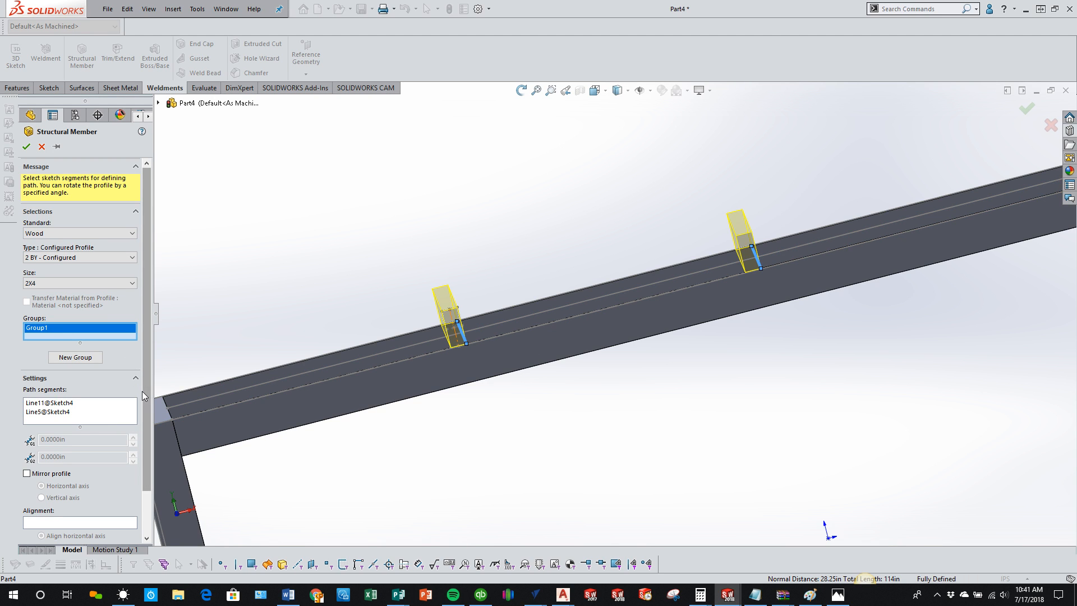
scroll(143, 392, down, 2)
click(90, 531)
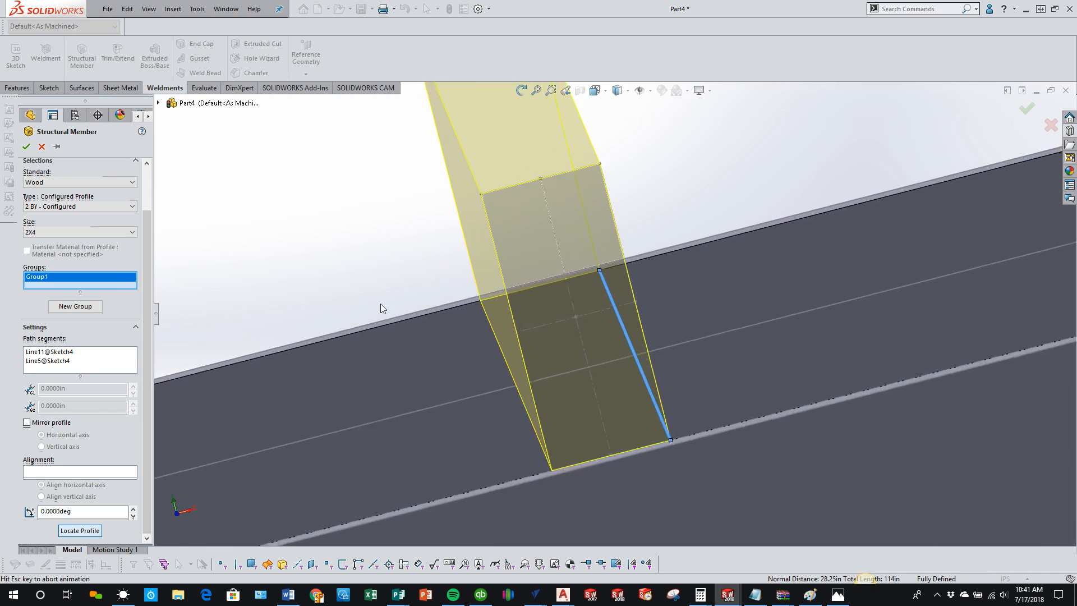
scroll(496, 245, up, 10)
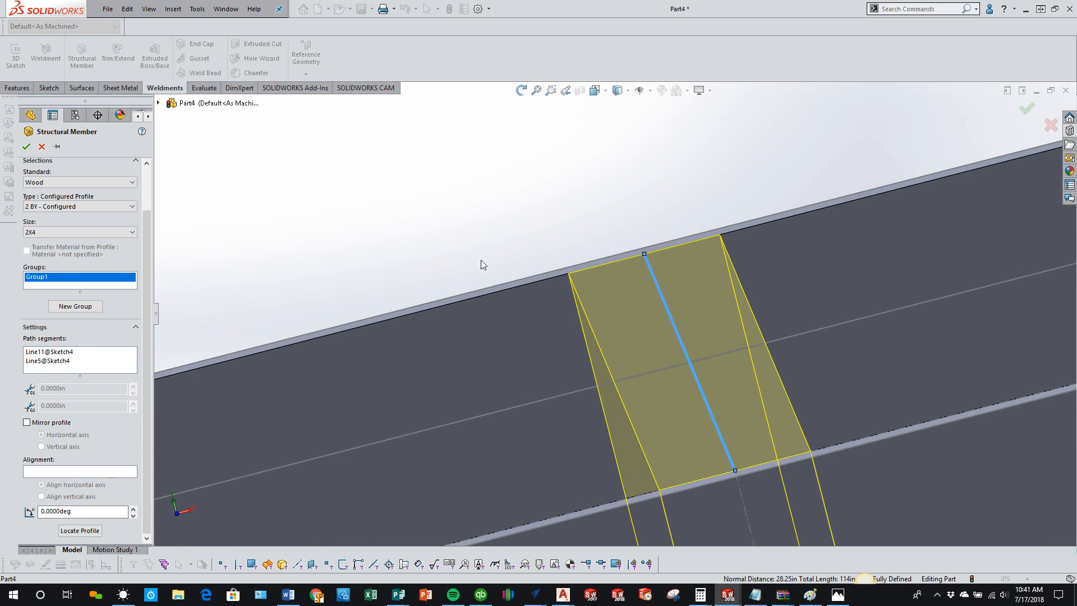
scroll(718, 324, down, 3)
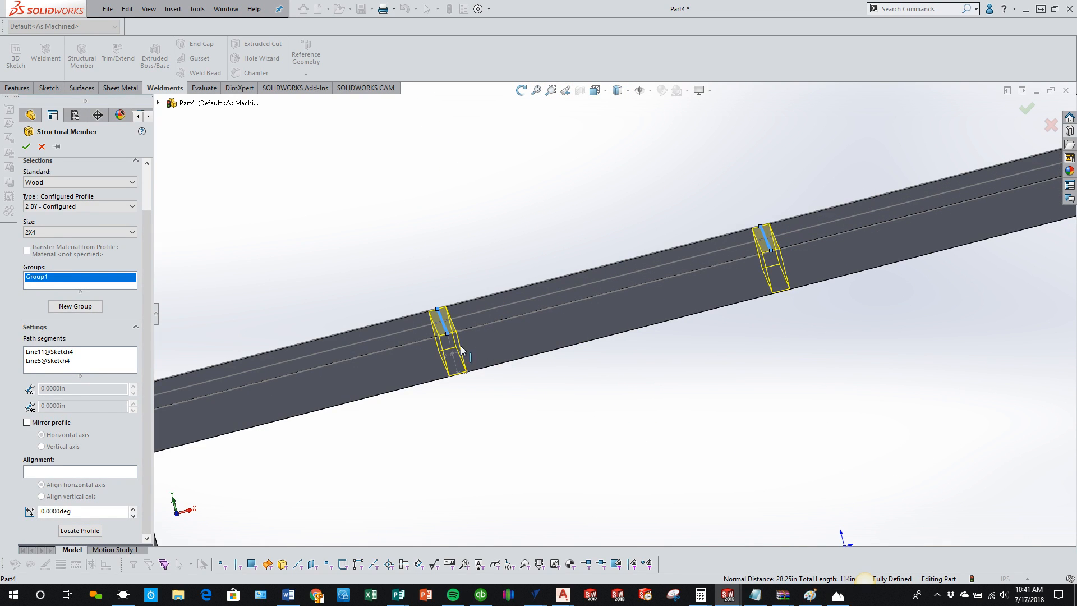
middle_drag(736, 284, 714, 252)
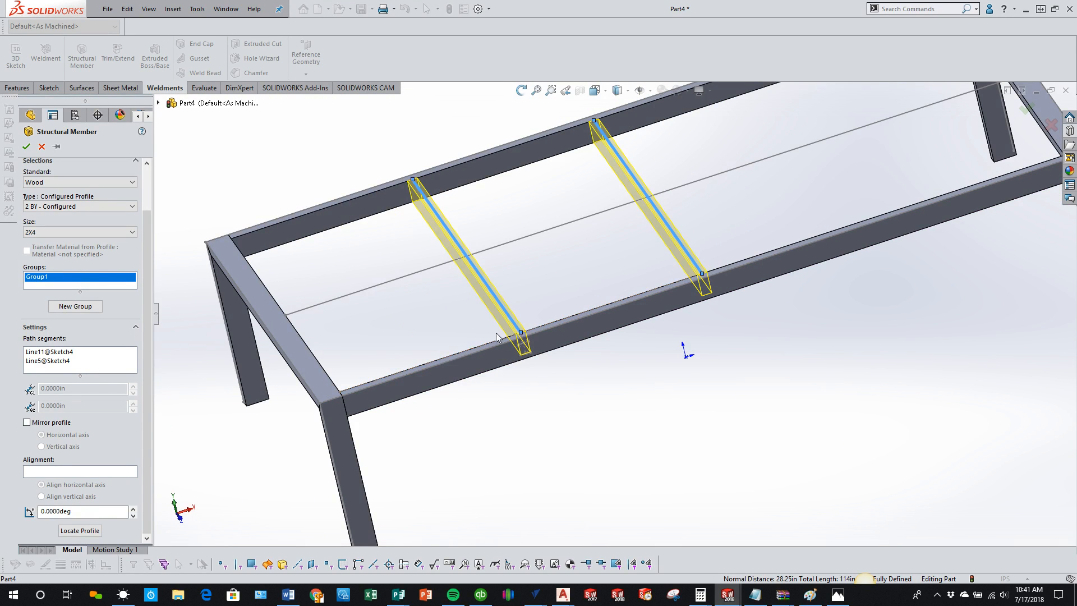
- Add a second group for the lengthwise centre line and locate its profile by the midpoint of its top edge
click(84, 307)
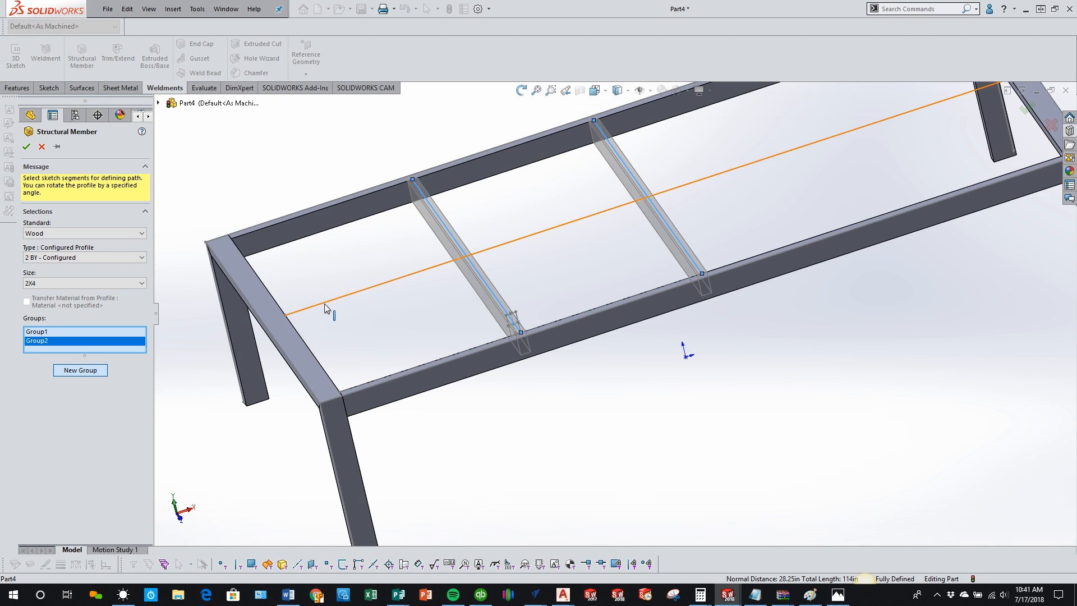
click(326, 306)
mouse_move(303, 417)
middle_down()
mouse_move(308, 348)
mouse_move(493, 361)
mouse_move(636, 300)
middle_up()
scroll(638, 289, down, 3)
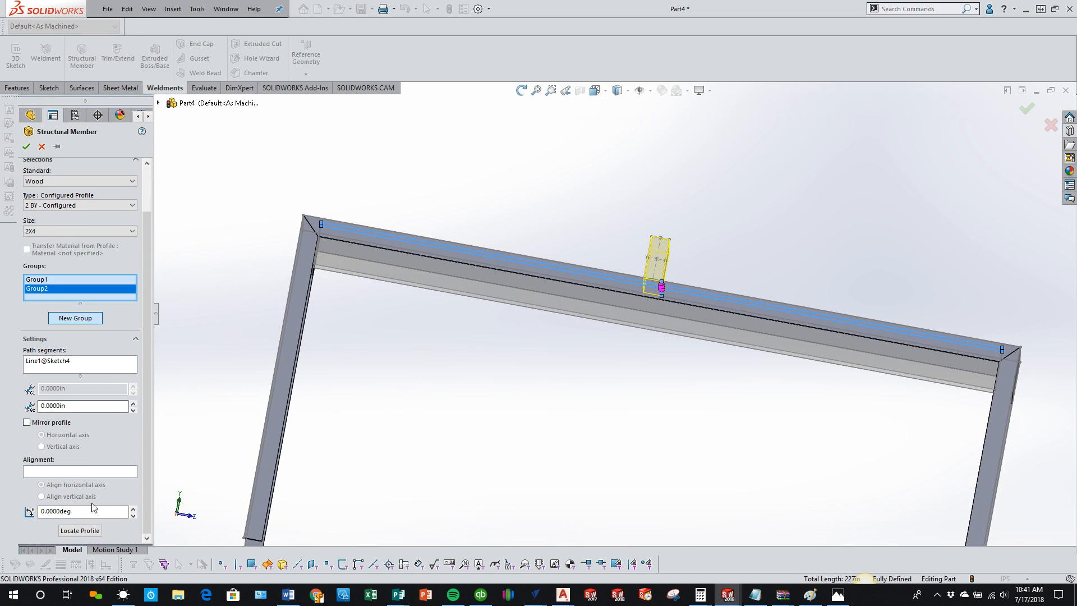
scroll(654, 270, down, 10)
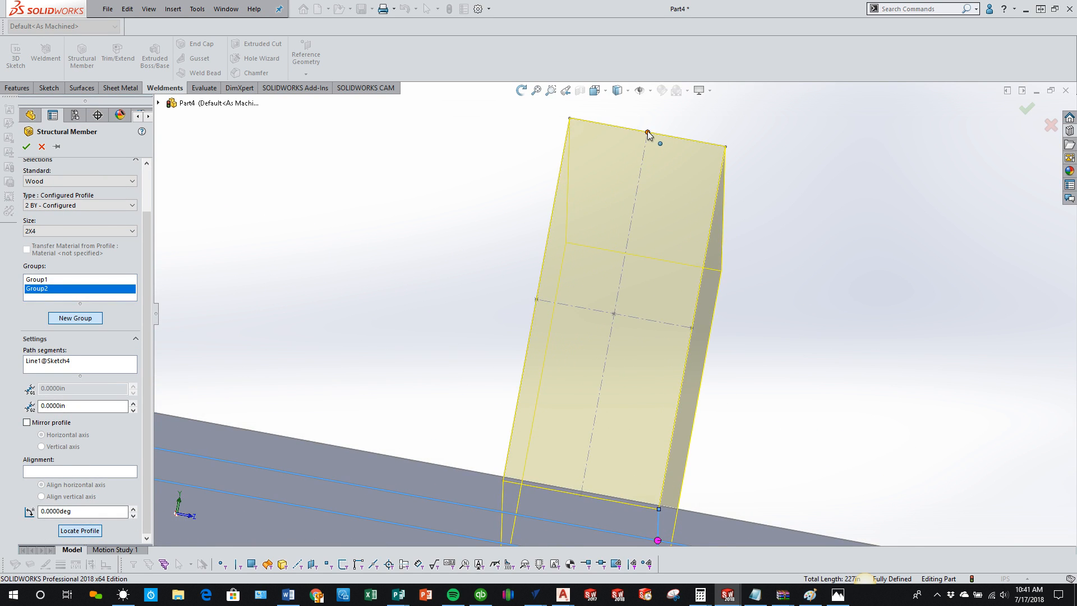
click(648, 130)
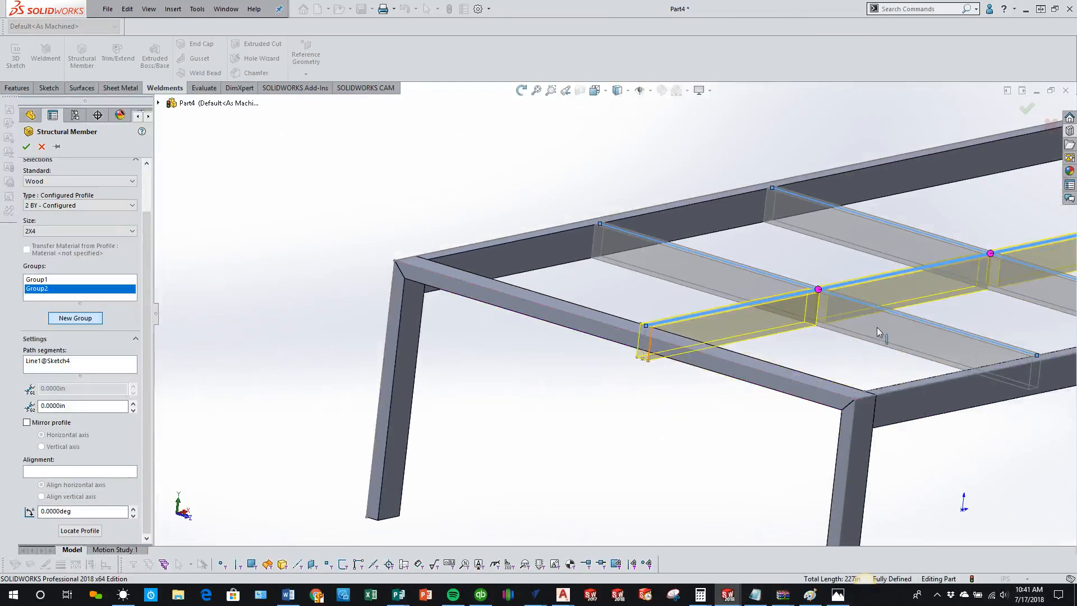
- Examine how the lengthwise member is trimmed where it meets the two crossbars and the end rails
scroll(896, 312, down, 6)
scroll(857, 321, up, 3)
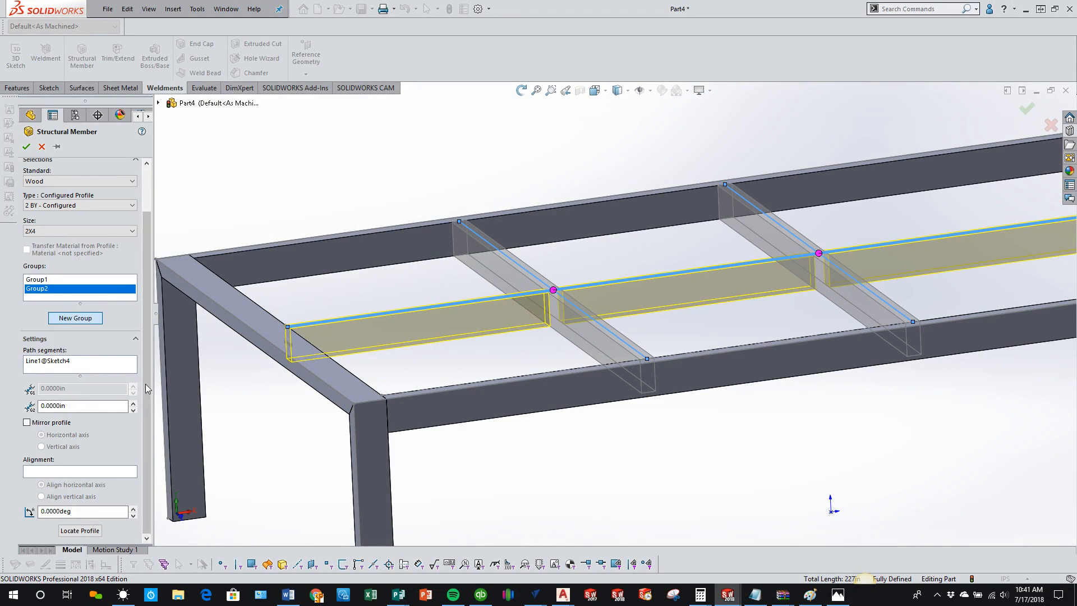
scroll(752, 278, down, 2)
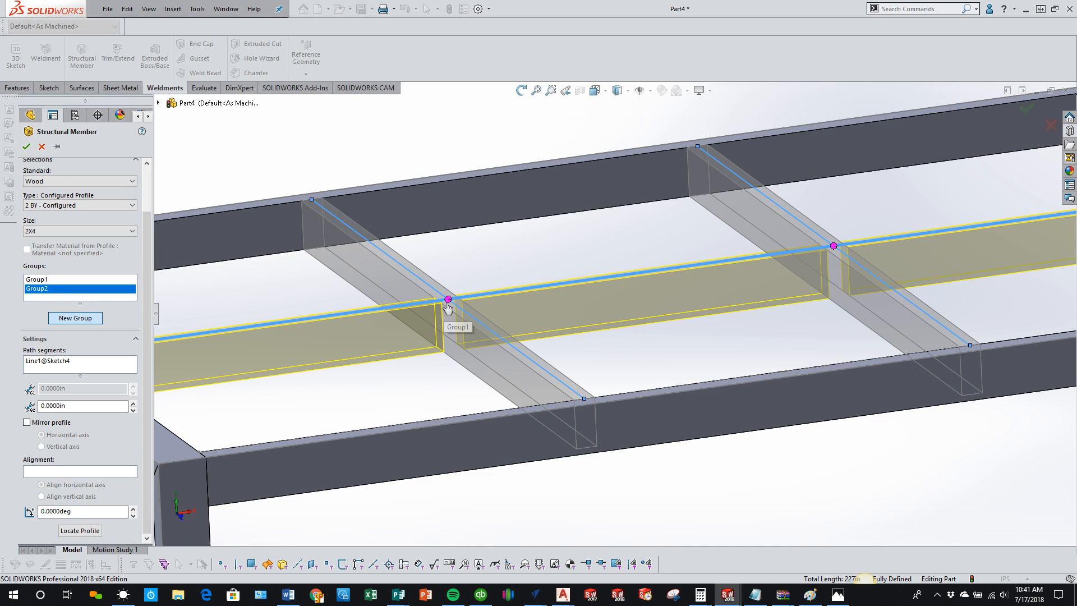
scroll(612, 314, up, 3)
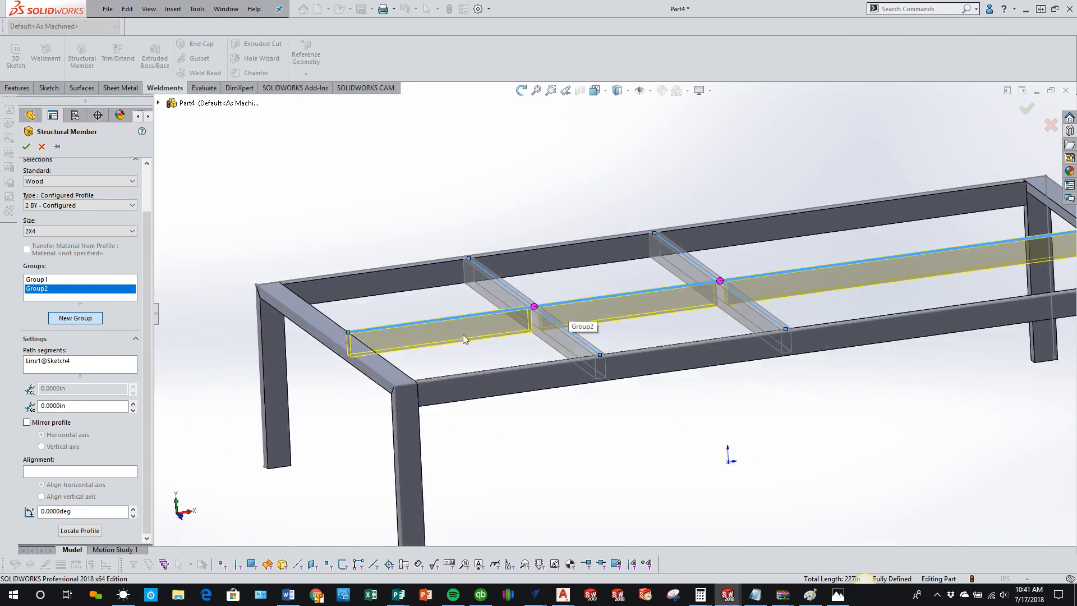
scroll(956, 271, up, 3)
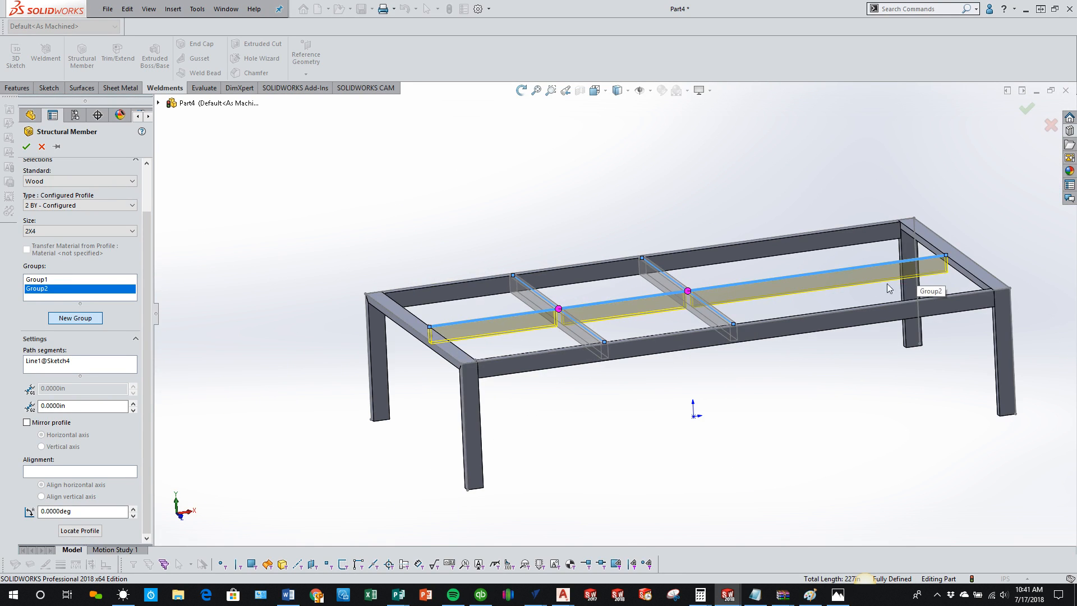
scroll(680, 293, down, 3)
scroll(488, 334, down, 3)
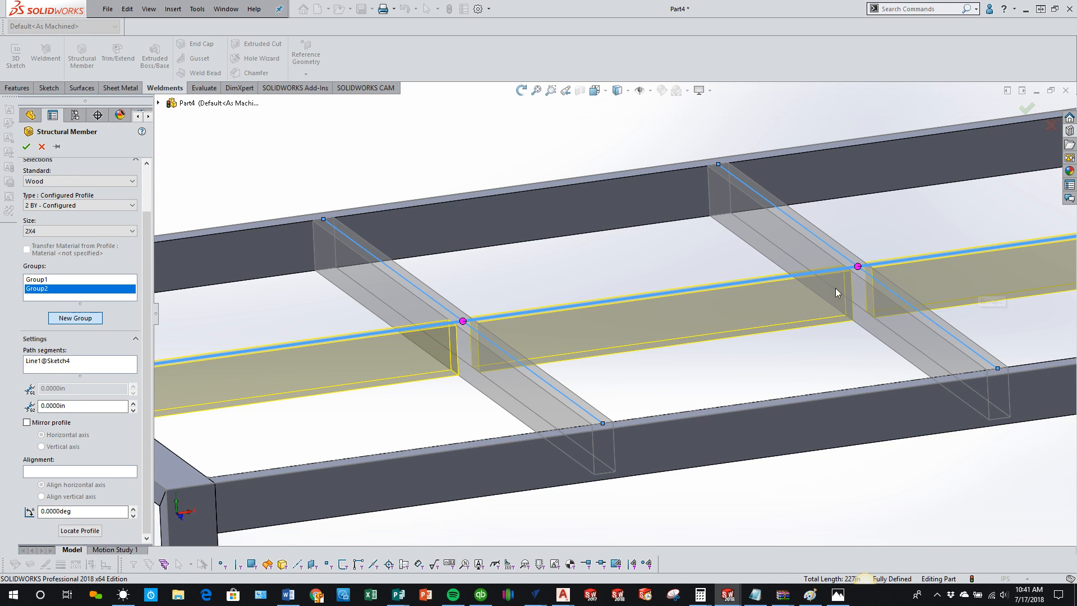
scroll(646, 300, up, 2)
- Accept the structural member feature and check the finished inner crossbars in an isometric view
click(30, 152)
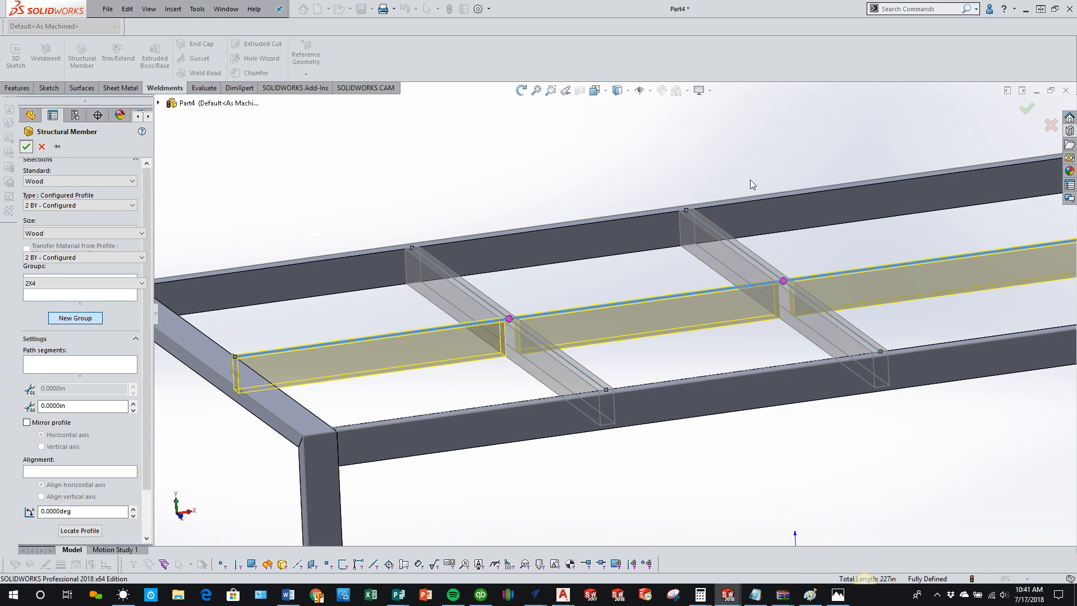
scroll(699, 166, up, 3)
drag(655, 247, 649, 354)
key(Escape)
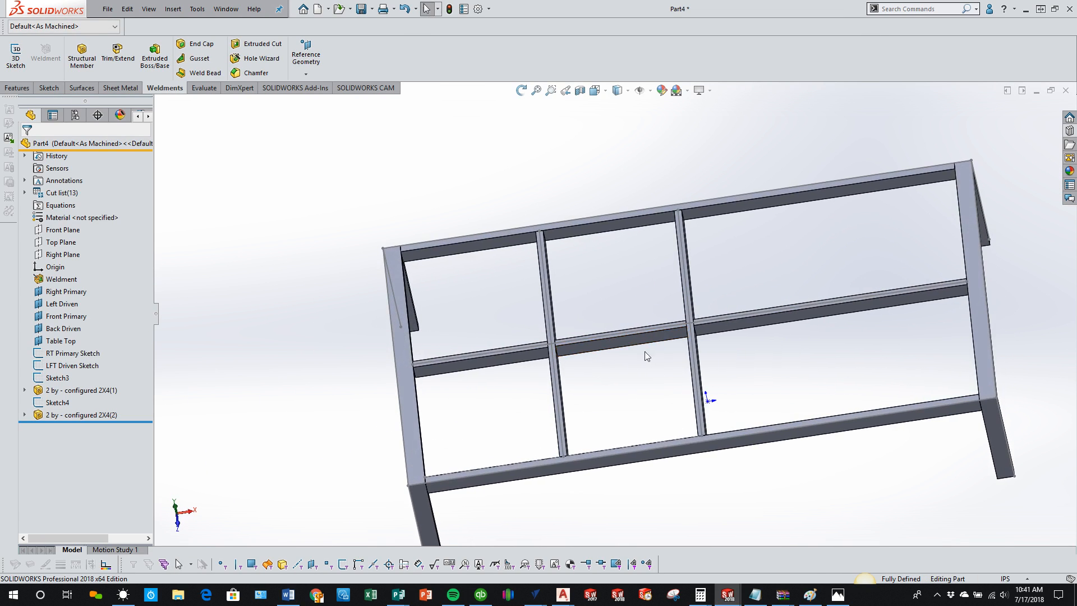
click(508, 367)
key(Escape)
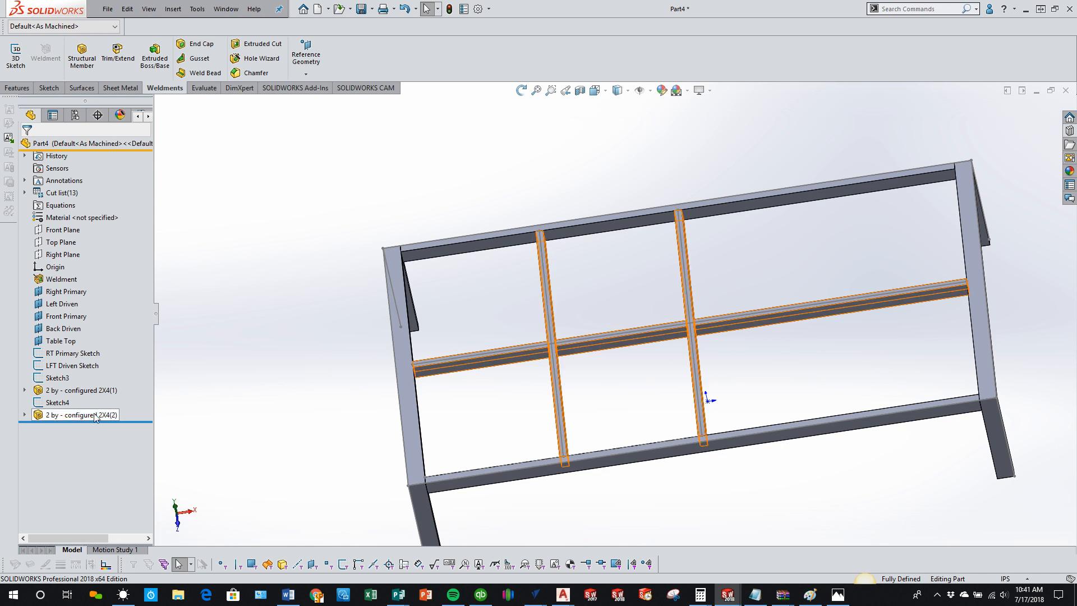
key(ctrl+7)
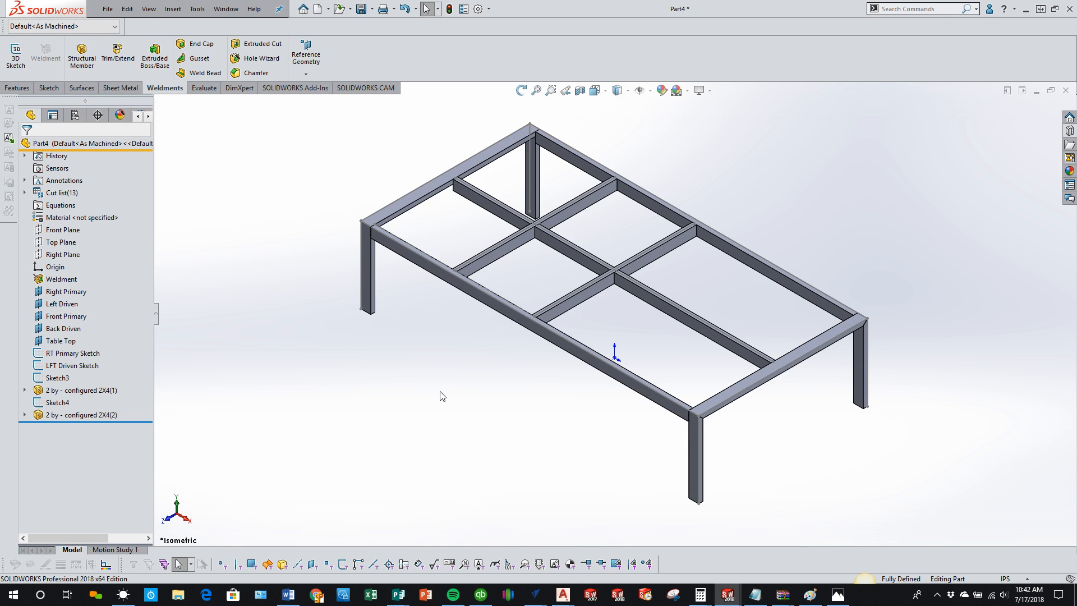
- Set the Right Primary plane's offset to 50 in and rebuild the table frame
click(83, 292)
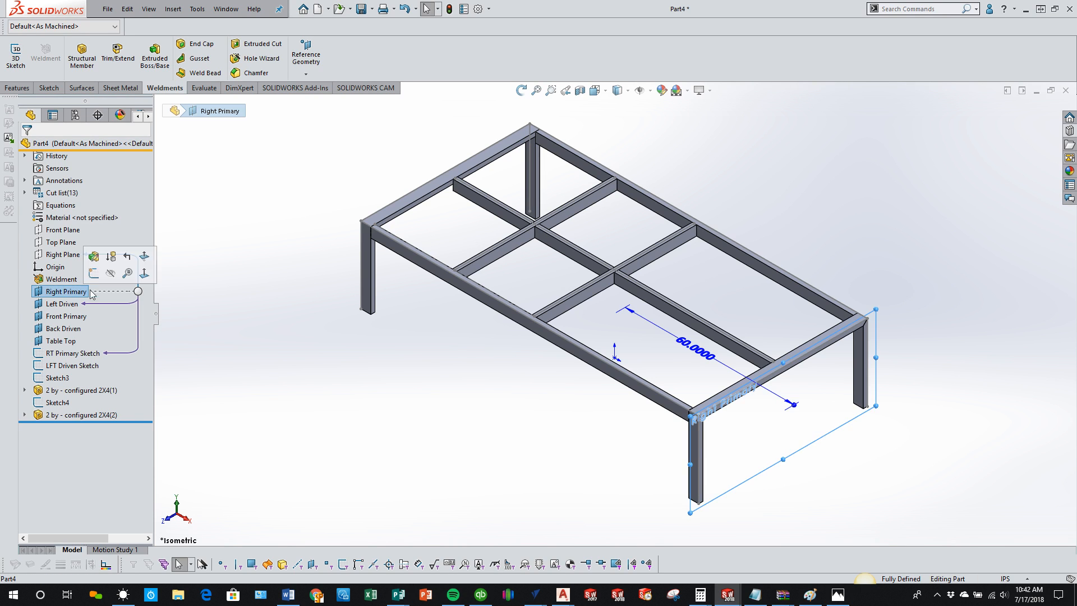
double_click(694, 349)
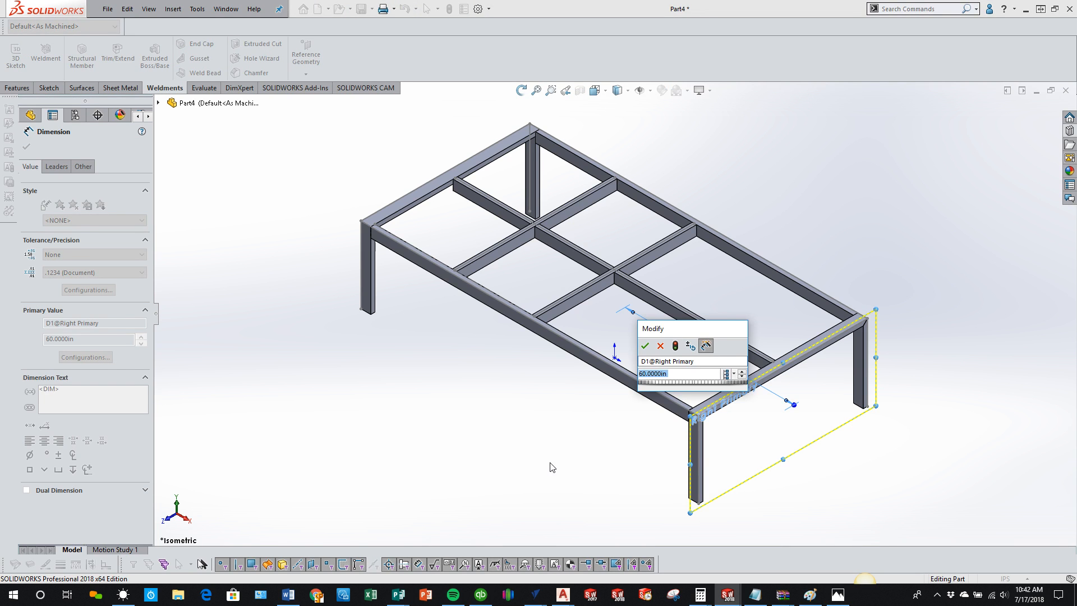
key(Return)
key(Escape)
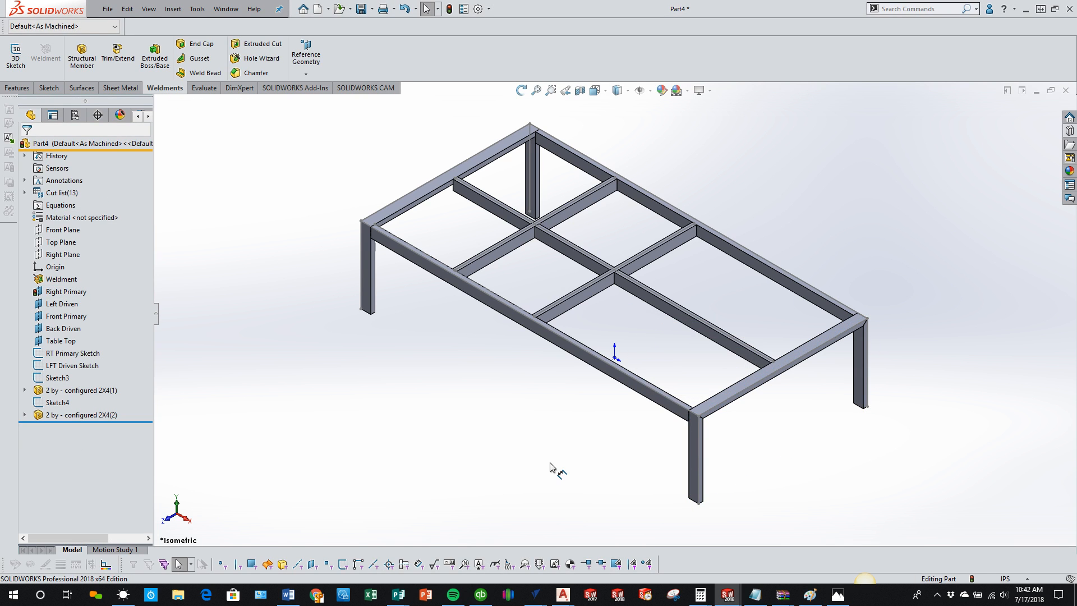
scroll(504, 245, down, 3)
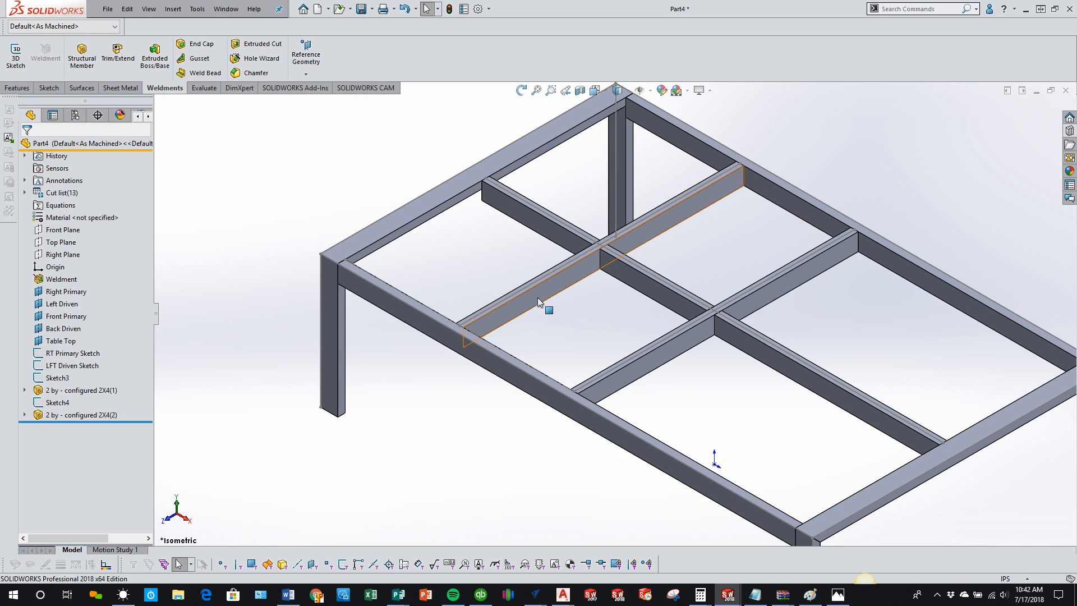
- Examine the resized frame, comparing the lengthwise inner member and crossbars with the outer 2X4 members they meet
click(403, 231)
middle_drag(616, 344, 611, 390)
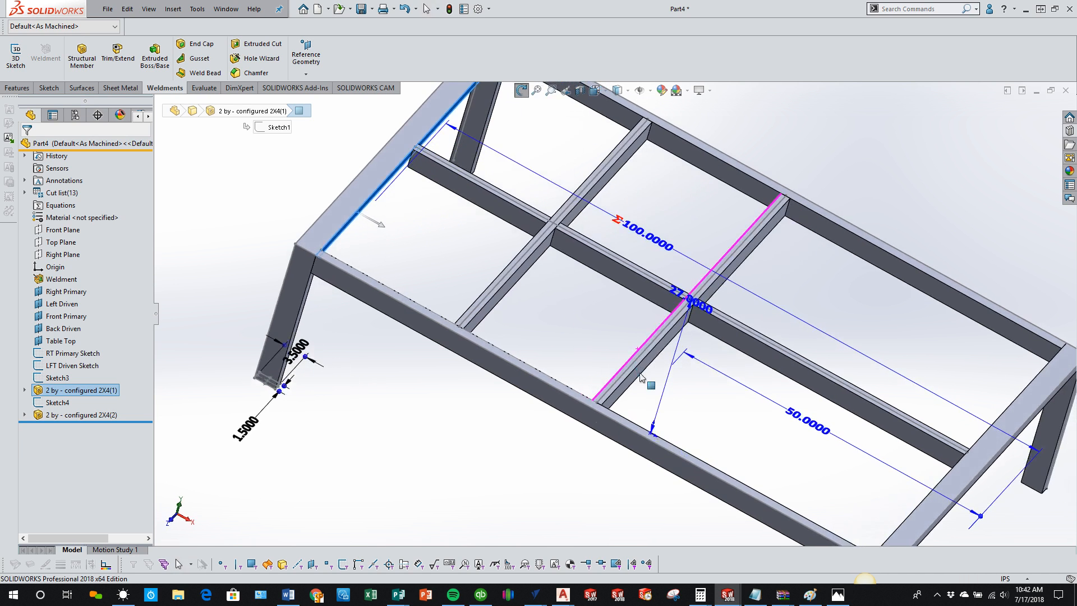
click(610, 389)
click(486, 487)
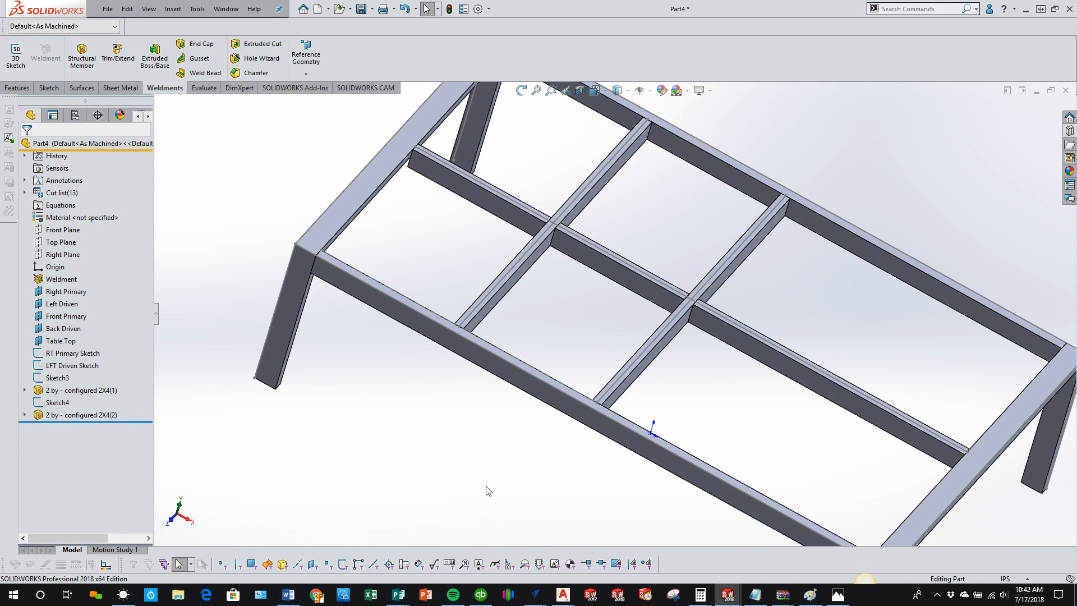
key(ctrl+7)
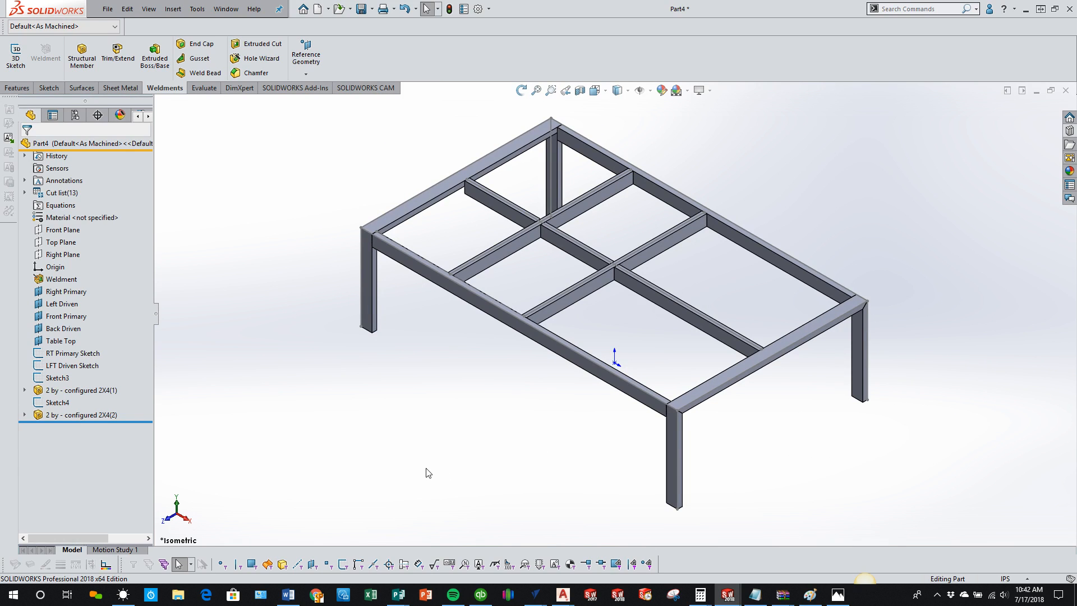
scroll(554, 225, down, 5)
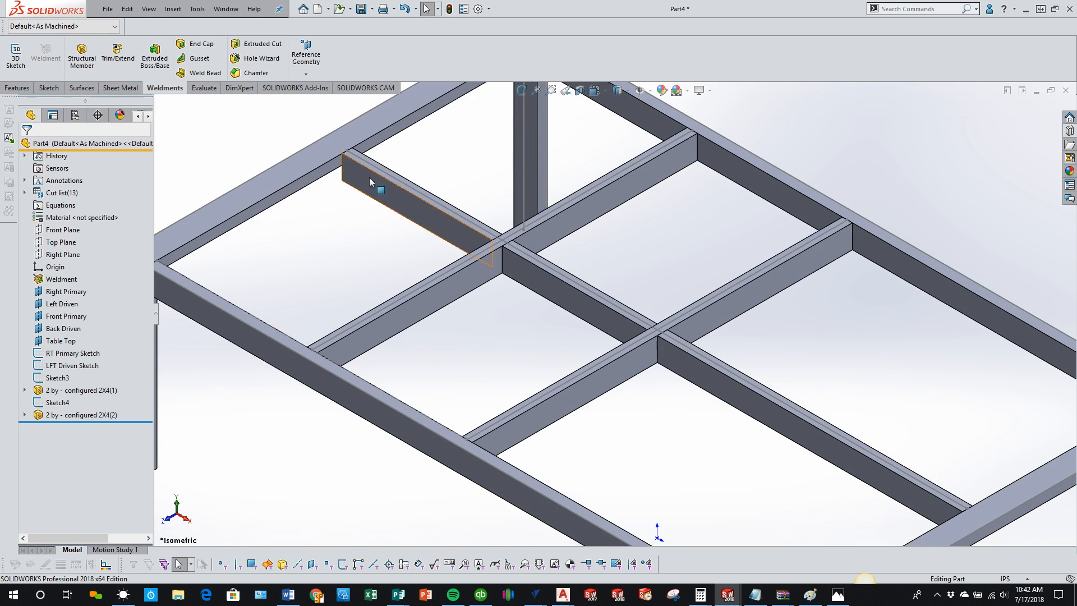
scroll(323, 158, up, 3)
click(387, 202)
scroll(372, 214, down, 3)
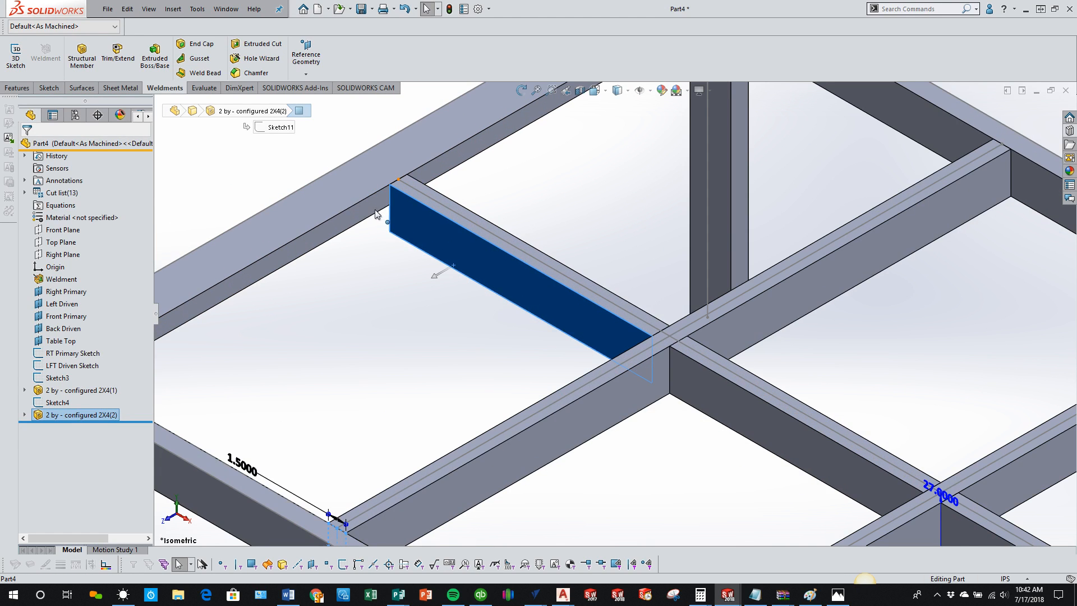
middle_drag(372, 214, 423, 229)
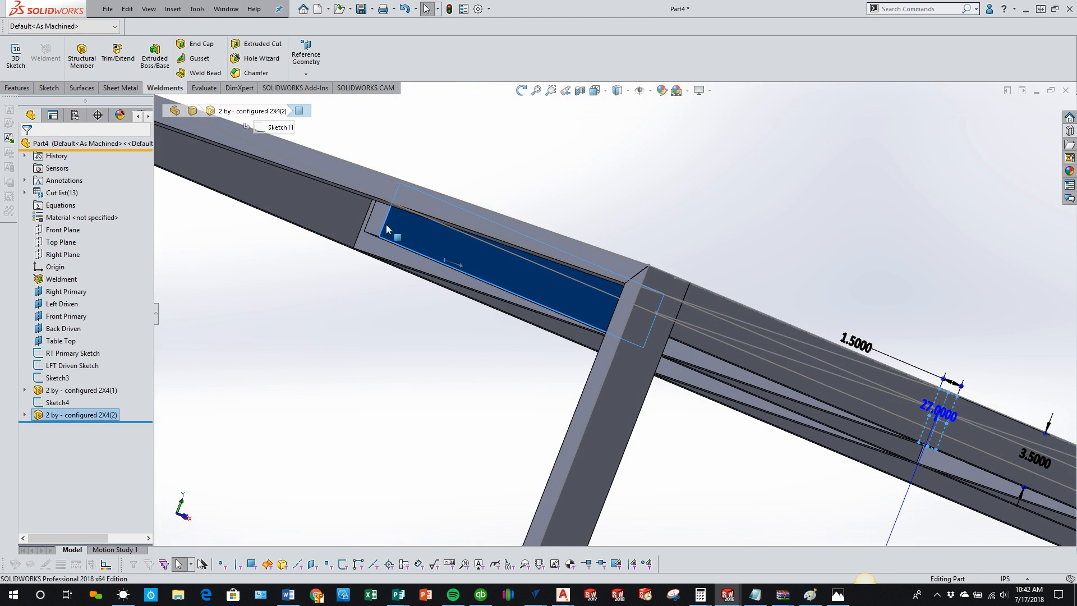
scroll(497, 341, up, 3)
middle_drag(648, 399, 658, 424)
scroll(660, 424, up, 3)
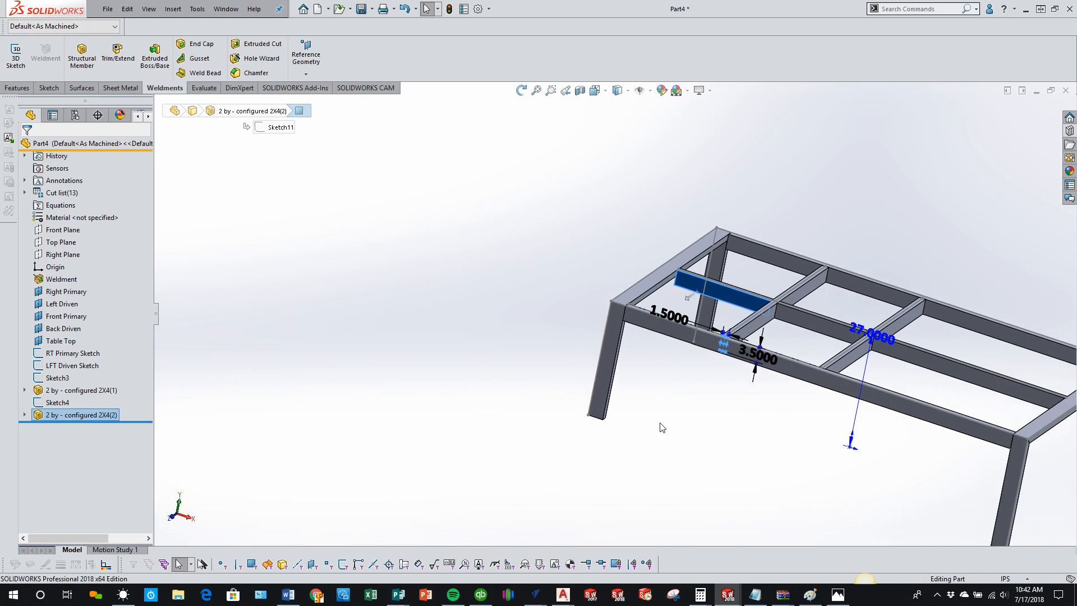
click(71, 391)
scroll(742, 268, down, 3)
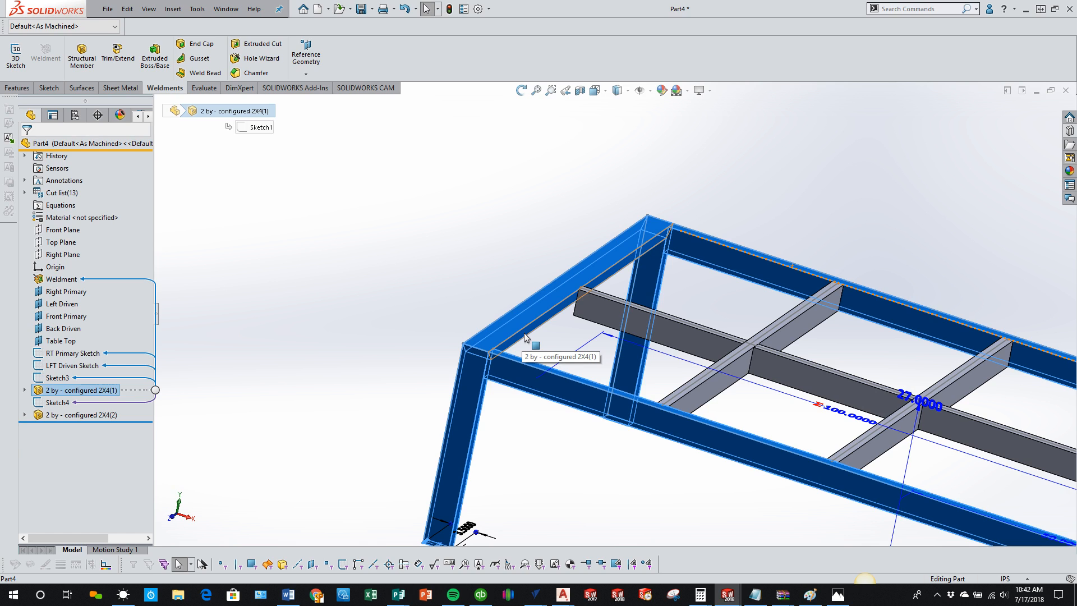
click(652, 333)
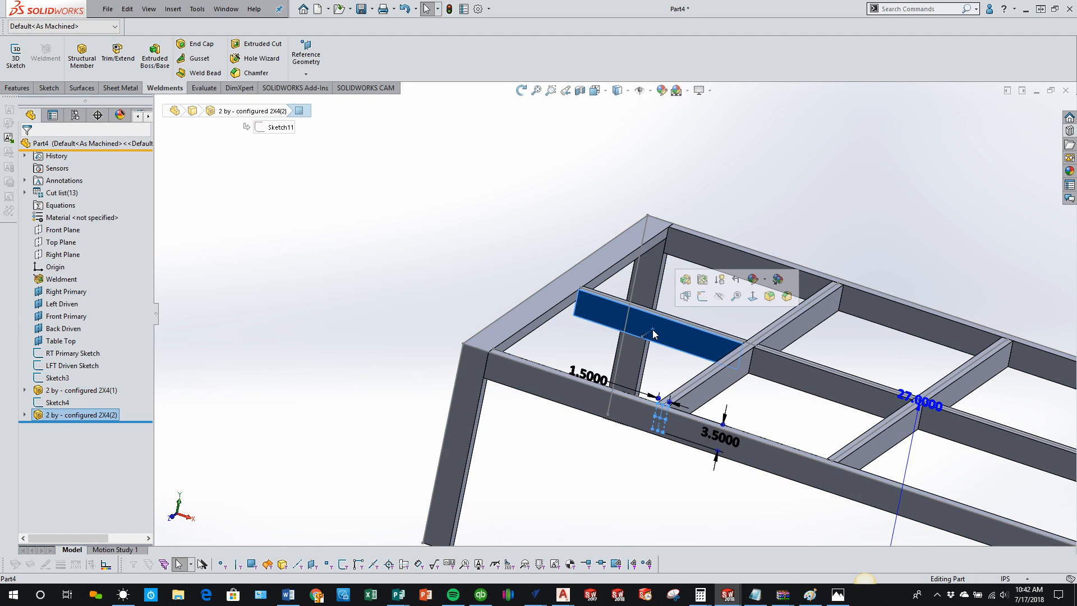
key(Escape)
- Edit the inner crossbar structural member and relocate Group2's profile to the midpoint of its long side edge
right_click(106, 415)
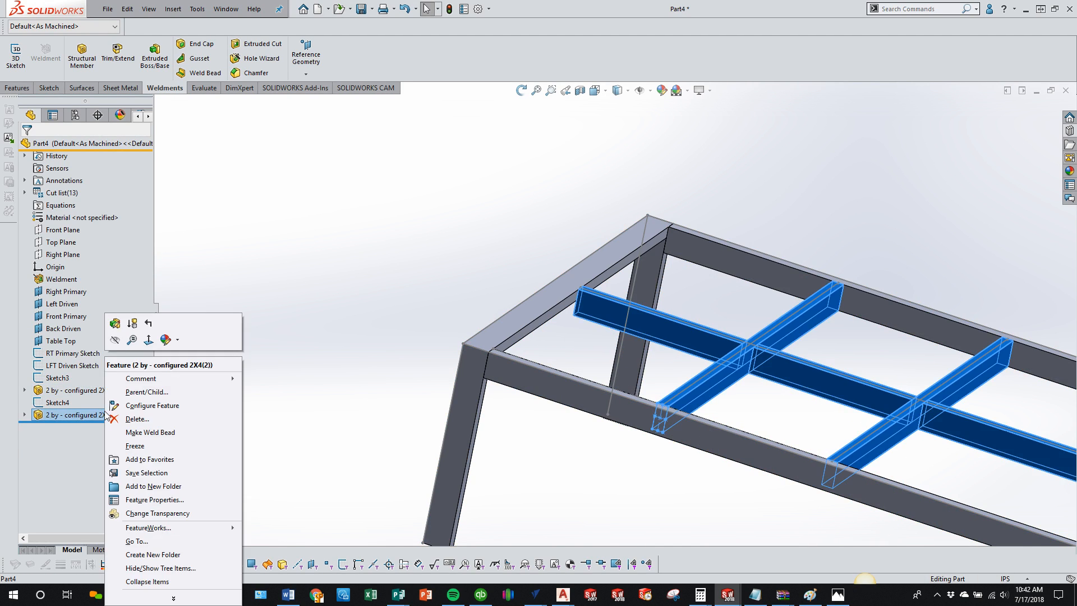
click(120, 326)
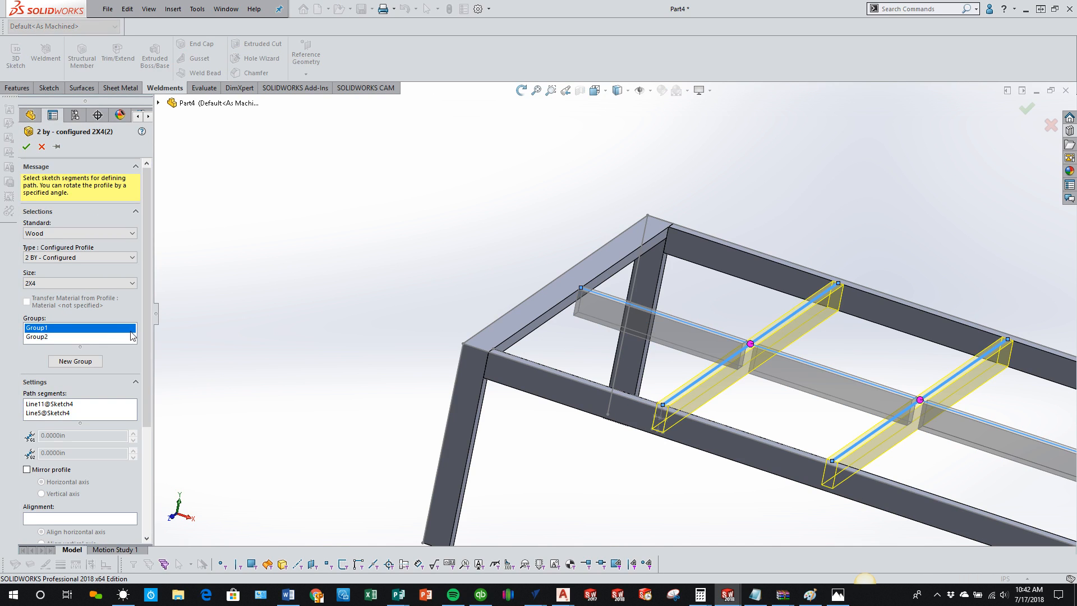
scroll(151, 462, down, 5)
scroll(152, 463, up, 2)
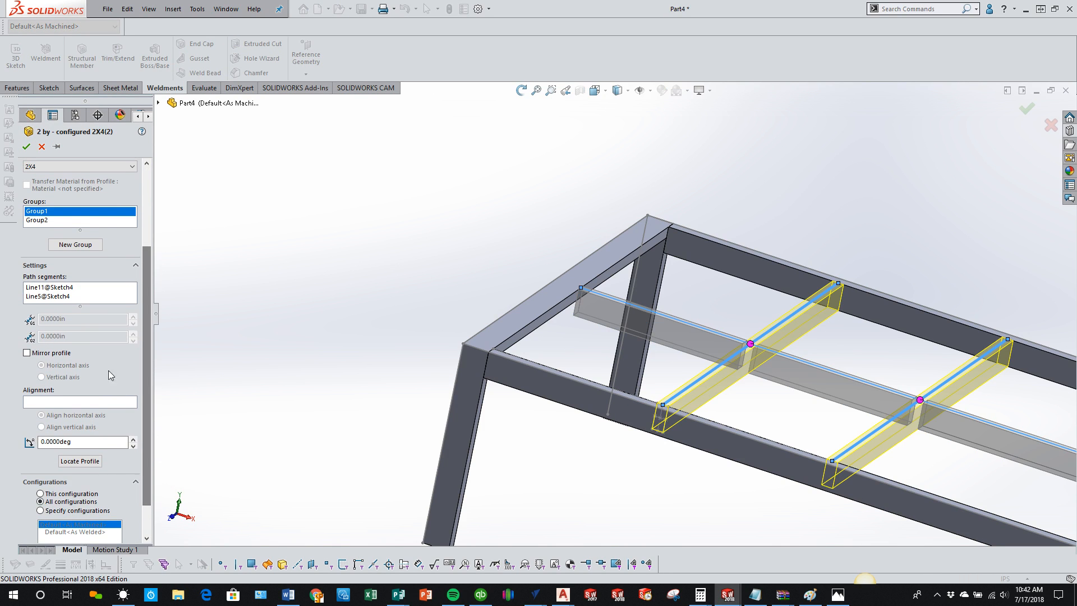
click(37, 220)
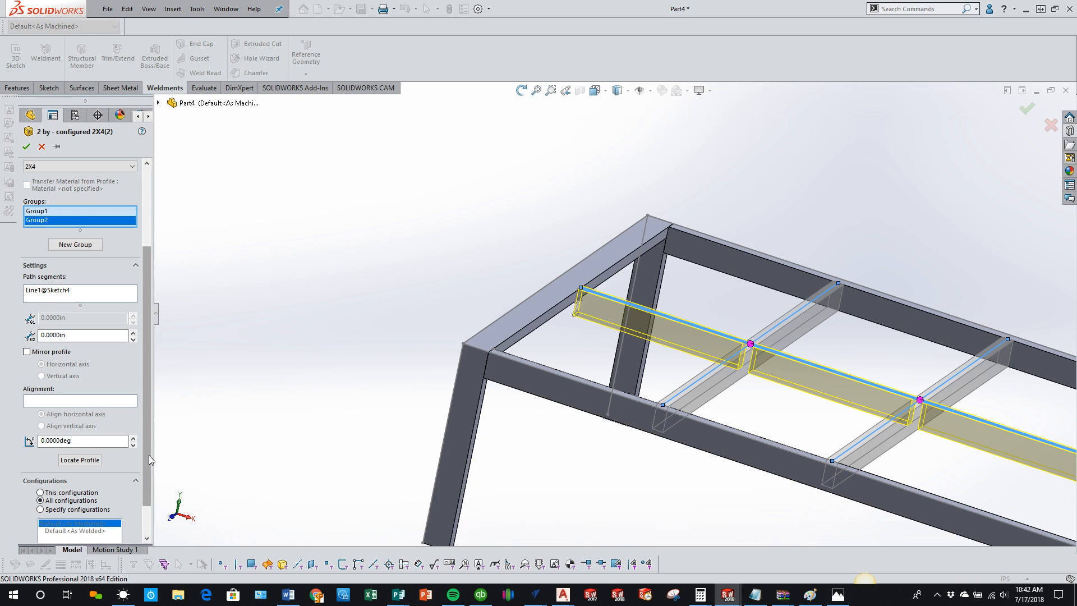
scroll(151, 459, down, 2)
click(79, 419)
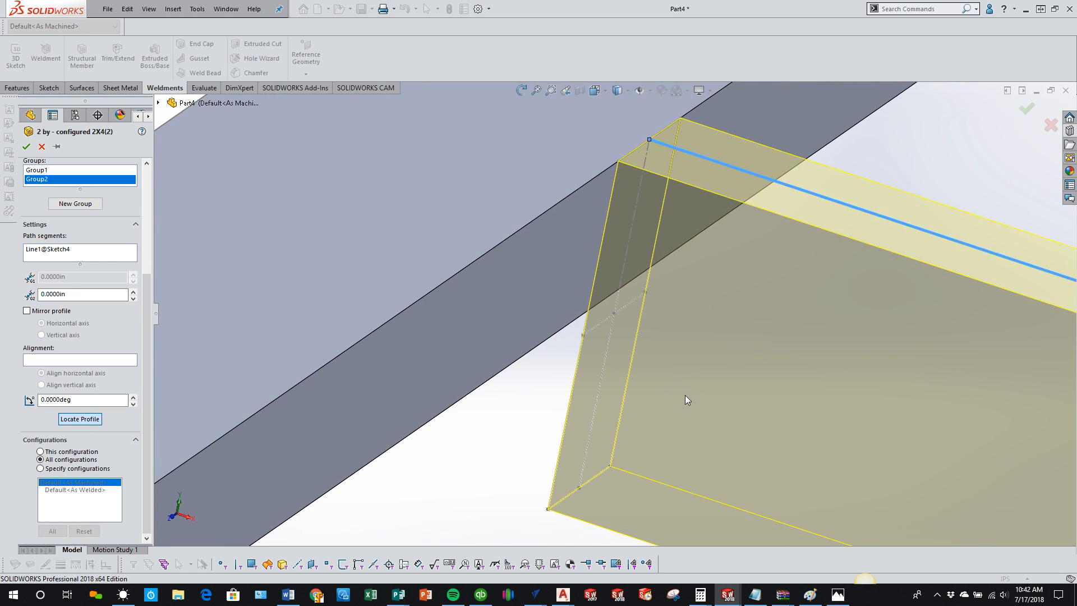
click(582, 335)
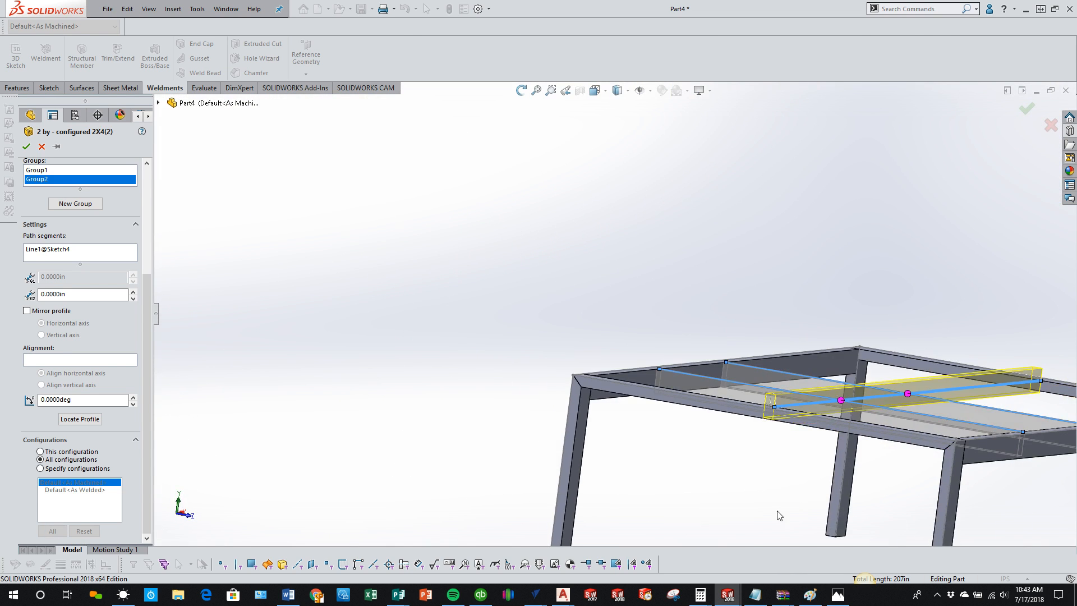
- Try rotating Group2's profile by 30 degrees while viewing the frame from its end
scroll(842, 480, down, 4)
middle_drag(813, 439, 877, 440)
scroll(673, 457, up, 2)
key(ctrl+4)
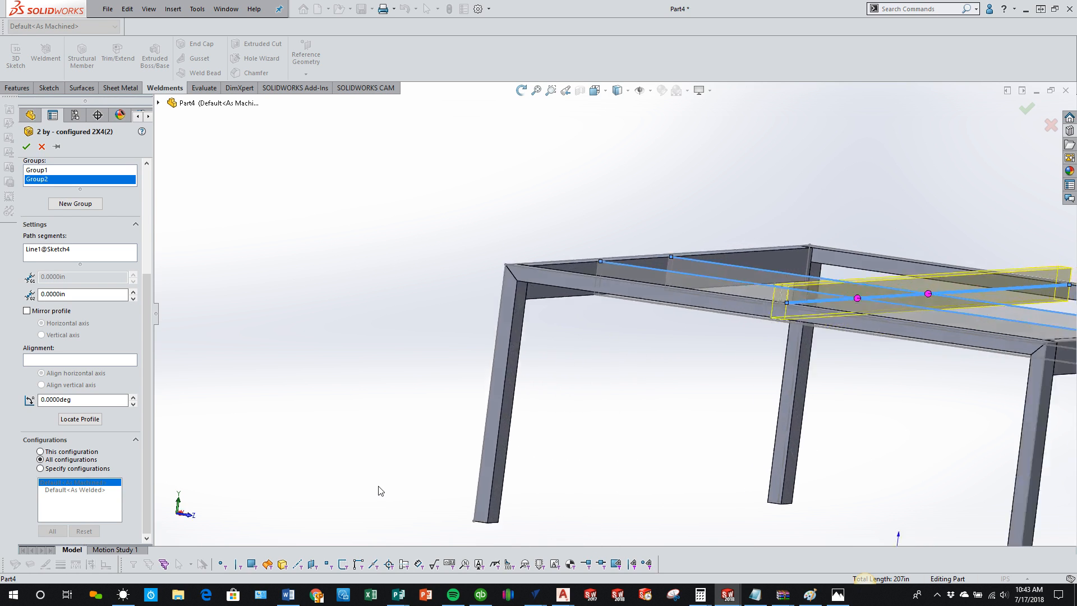
scroll(638, 191, down, 3)
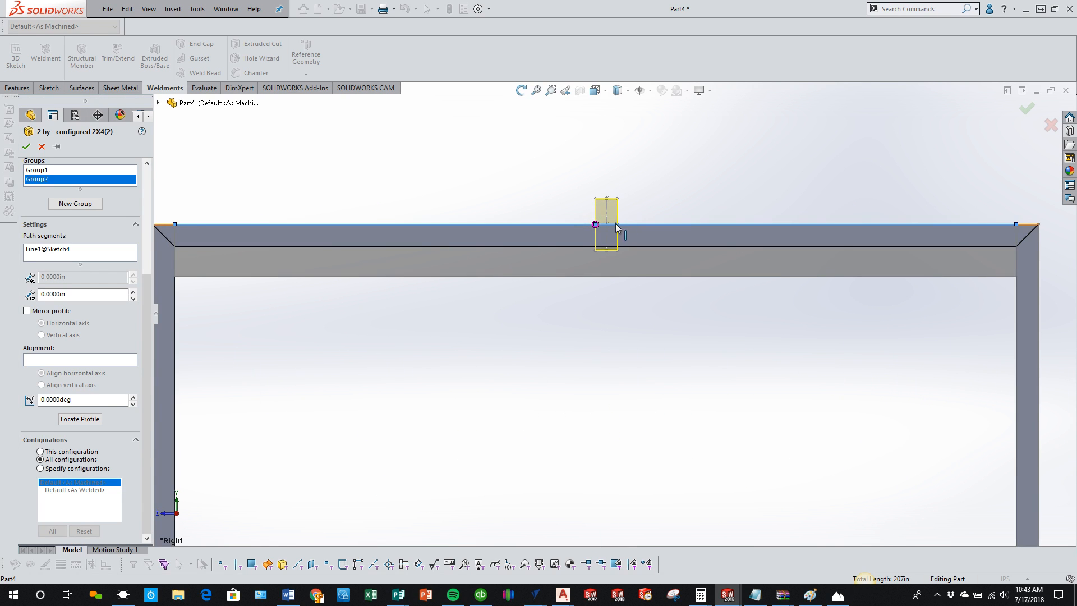
scroll(600, 219, down, 2)
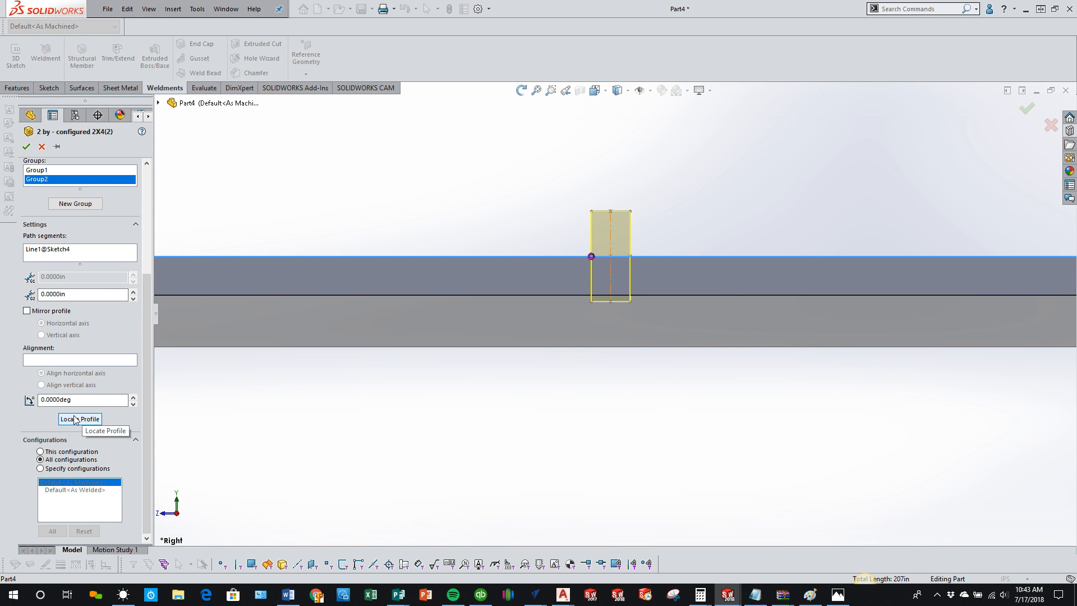
click(39, 400)
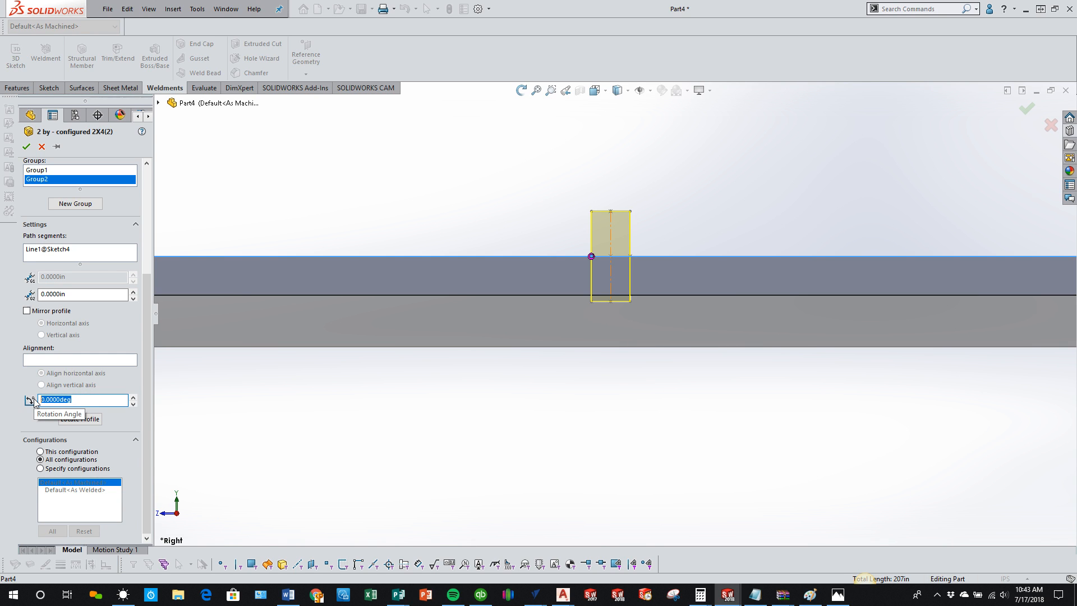
text(30)
key(Return)
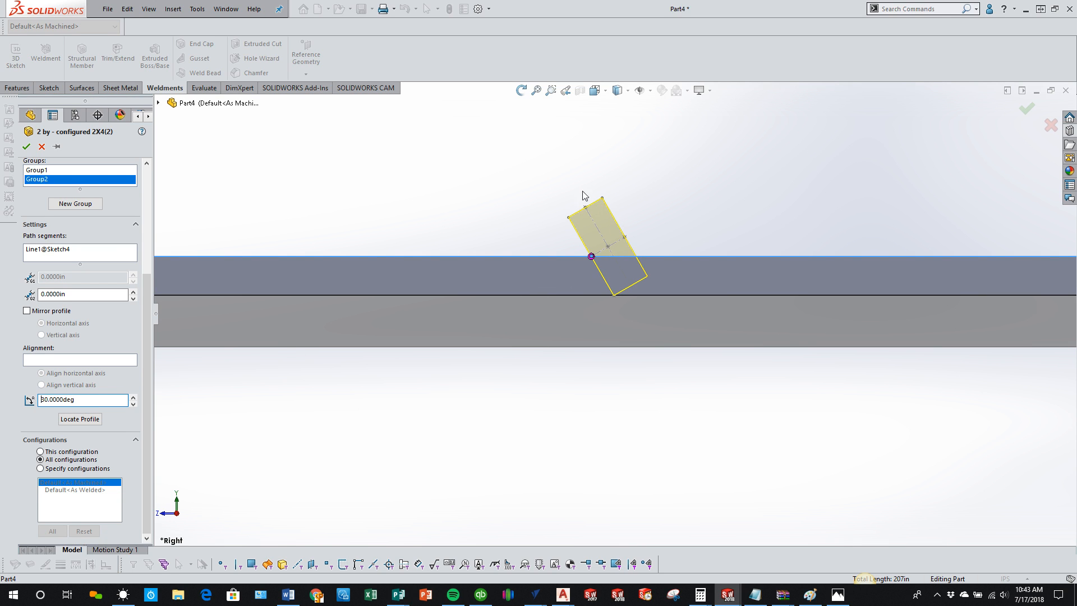
- Set Group2's profile rotation angle to 270 degrees
double_click(92, 400)
text(2)
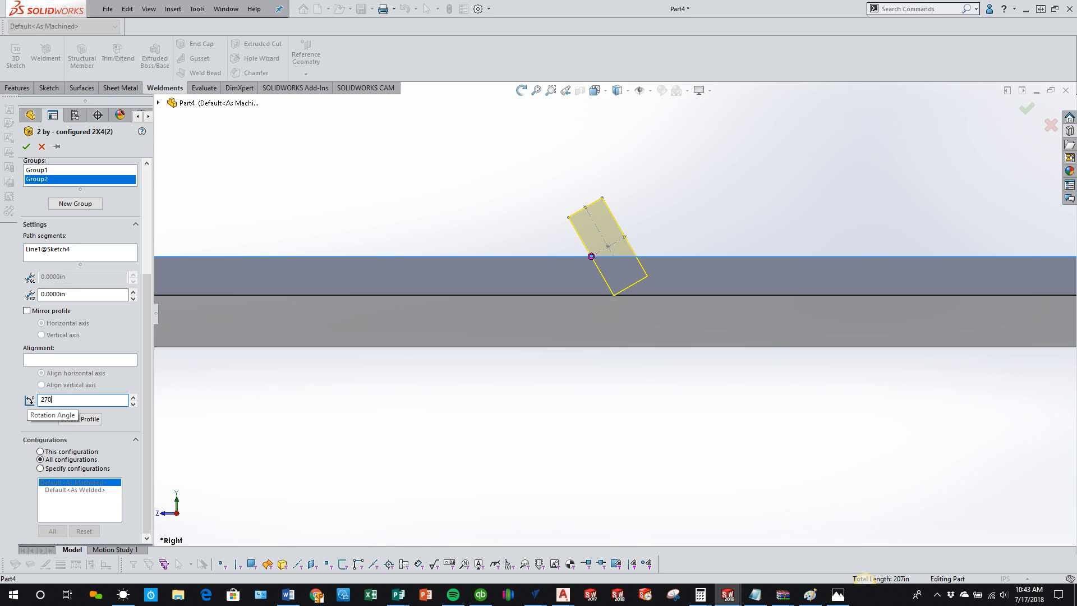
text(70)
key(Return)
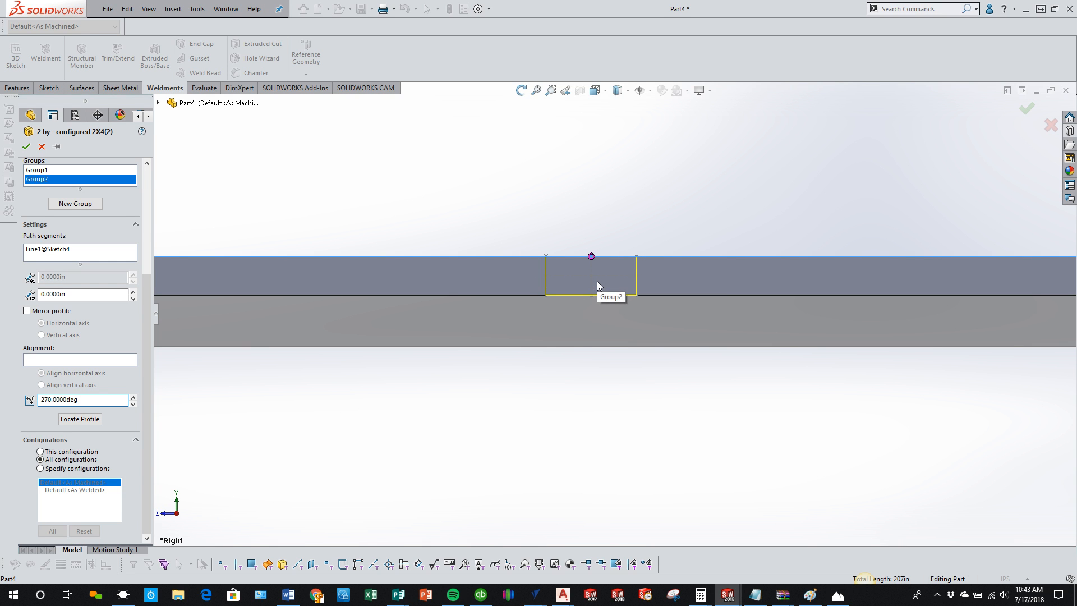
- Examine how the rotated lengthwise member previews between the two crossbars and the end rails
middle_drag(587, 289, 582, 381)
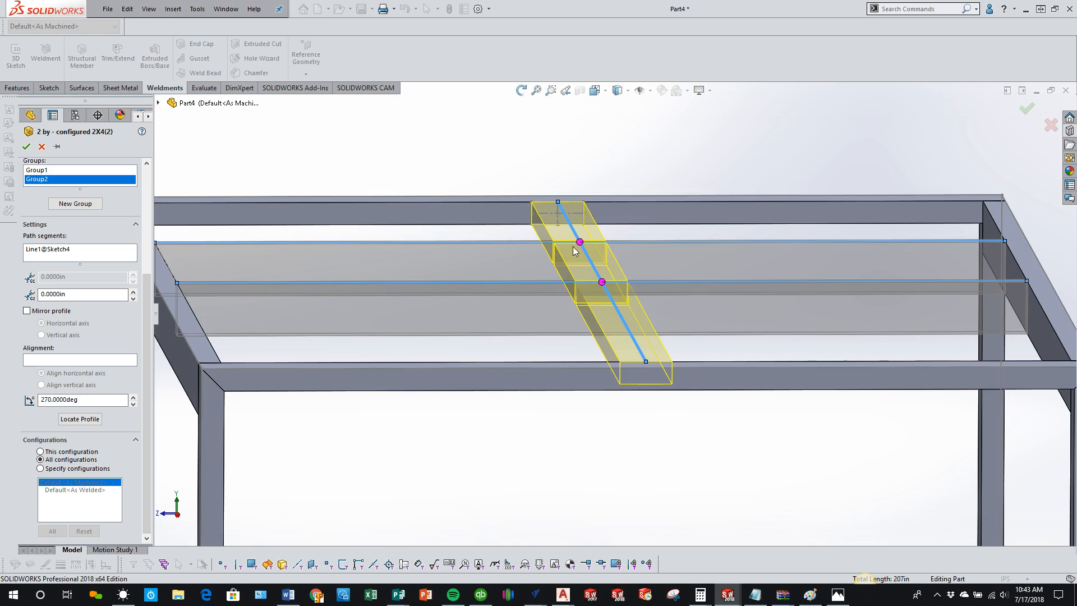
scroll(557, 227, down, 2)
middle_drag(556, 232, 639, 334)
scroll(640, 335, up, 3)
scroll(287, 258, down, 2)
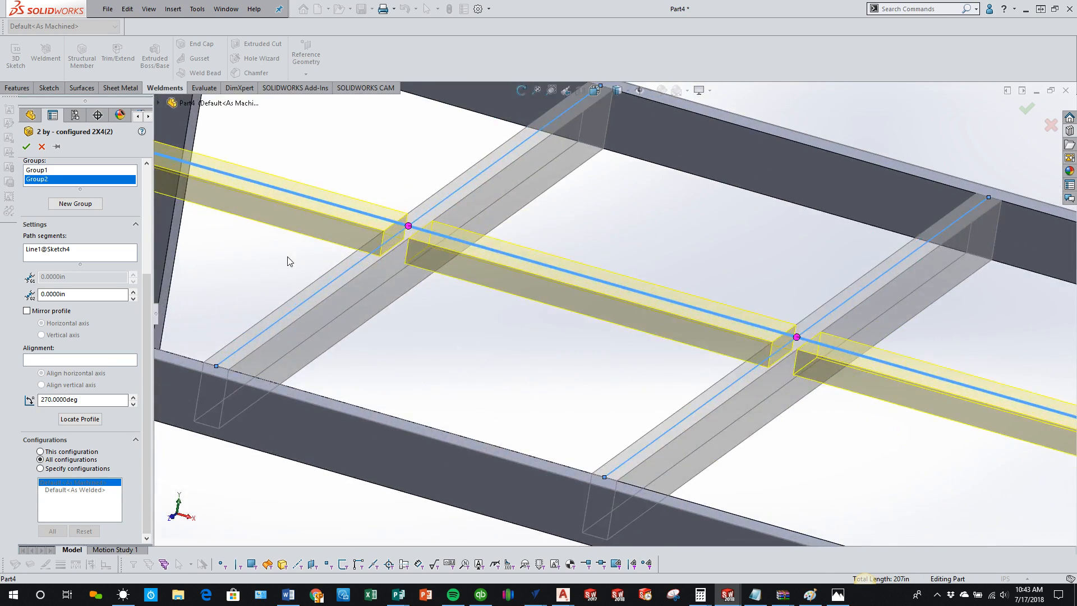
scroll(288, 260, up, 3)
scroll(330, 231, down, 2)
middle_drag(373, 245, 416, 211)
scroll(367, 244, up, 6)
middle_drag(750, 396, 658, 412)
scroll(679, 327, down, 2)
- Accept the edited structural member and check the flat lengthwise member in an isometric view
click(26, 146)
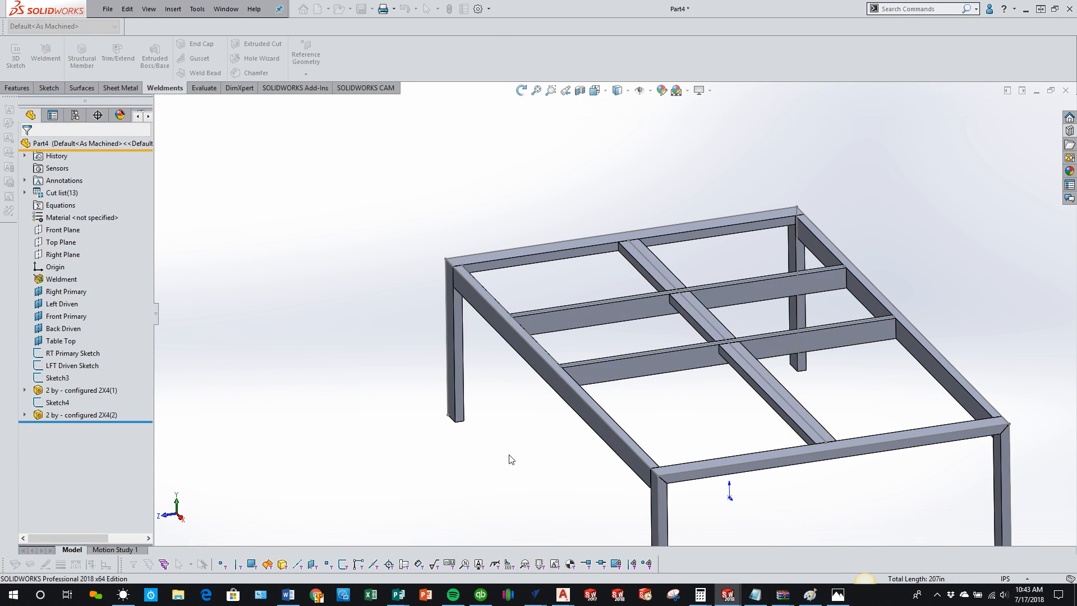
middle_drag(464, 471, 536, 368)
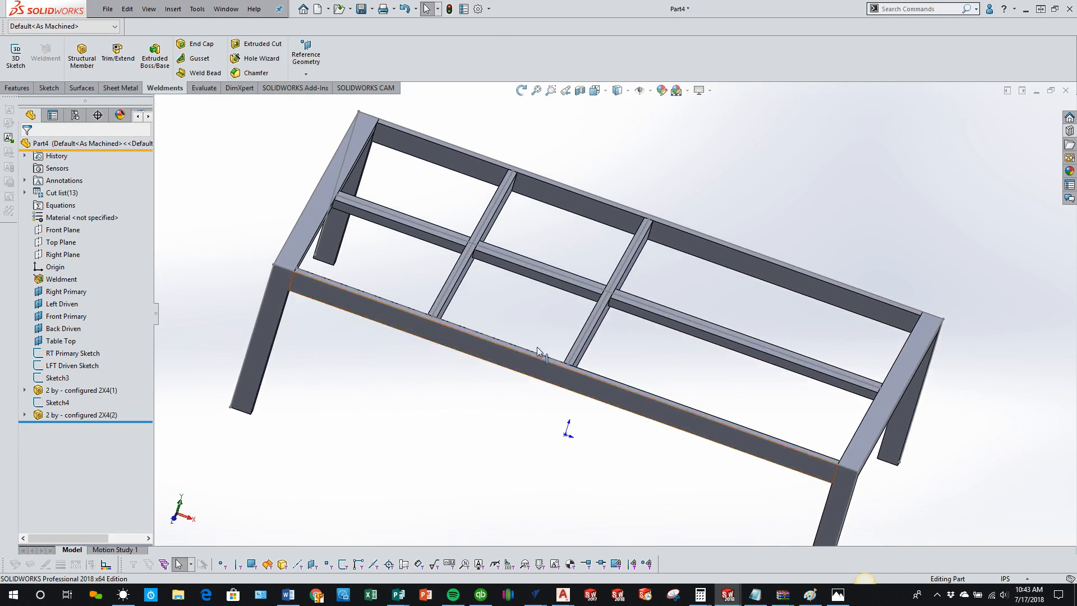
scroll(535, 367, down, 3)
middle_drag(530, 321, 495, 272)
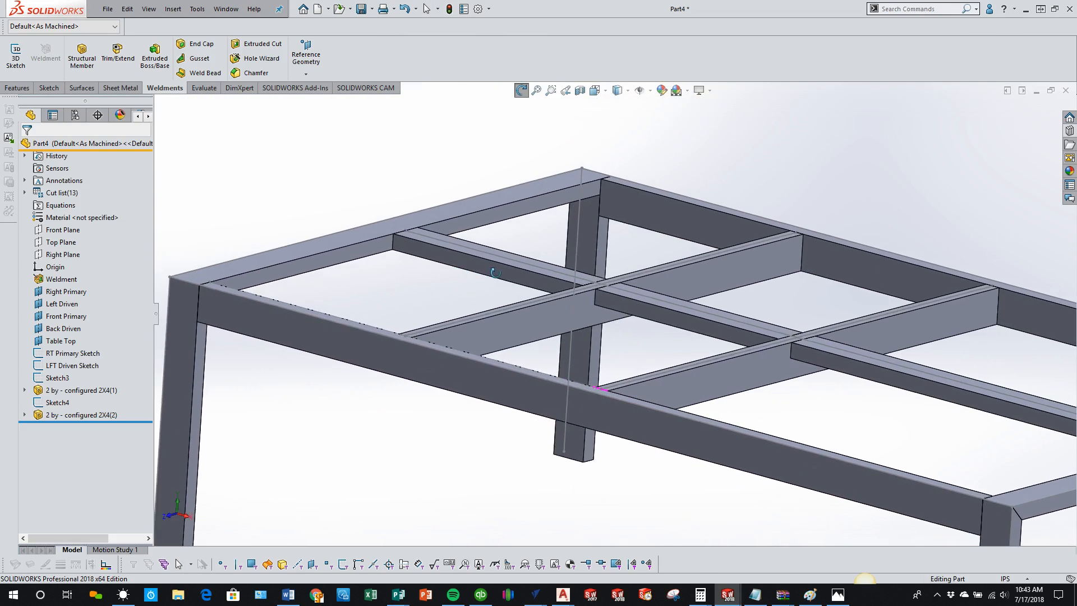
scroll(525, 380, up, 3)
key(ctrl+7)
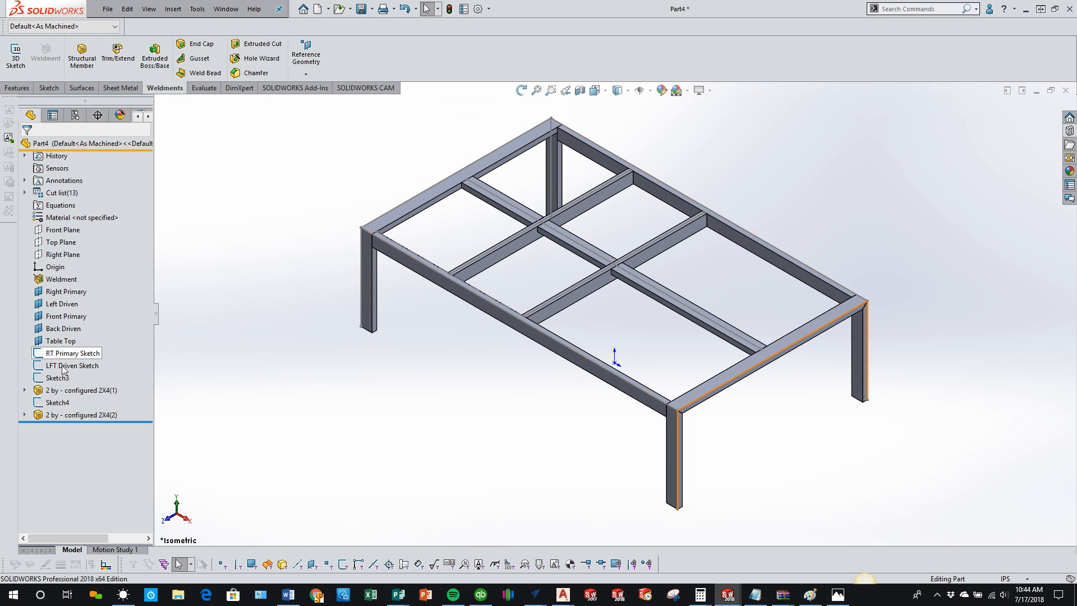
- Set the Table Top plane's height to 36 in
mouse_move(67, 367)
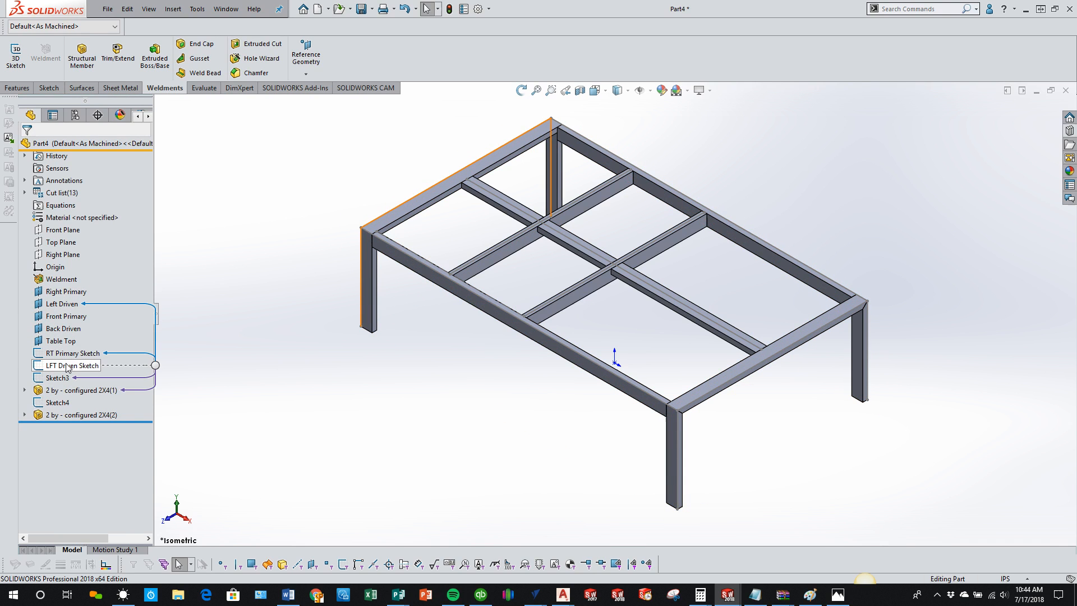
click(80, 343)
double_click(619, 262)
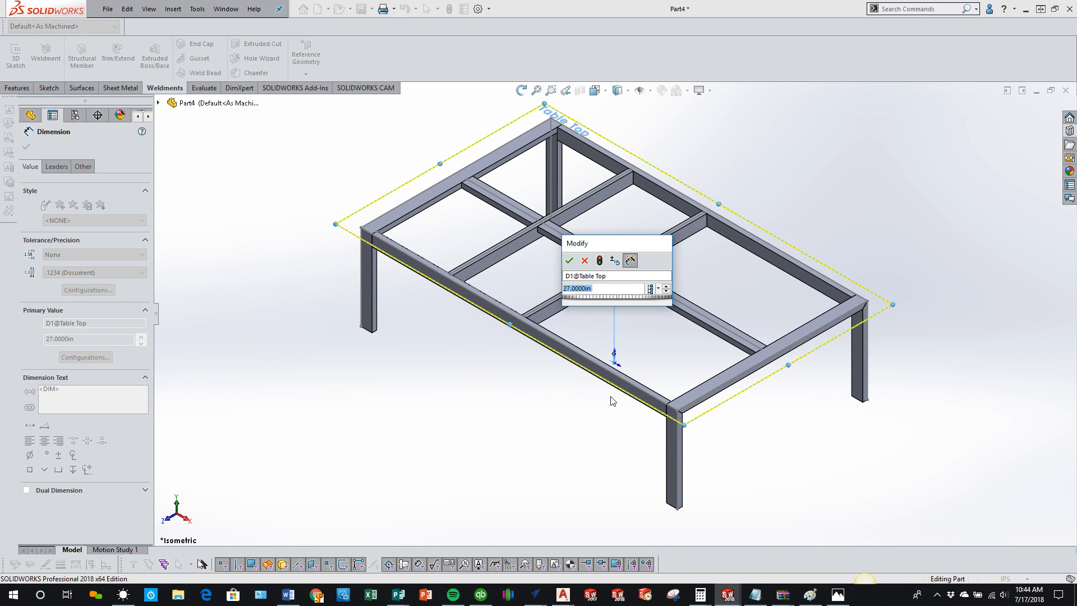
text(36)
key(Return)
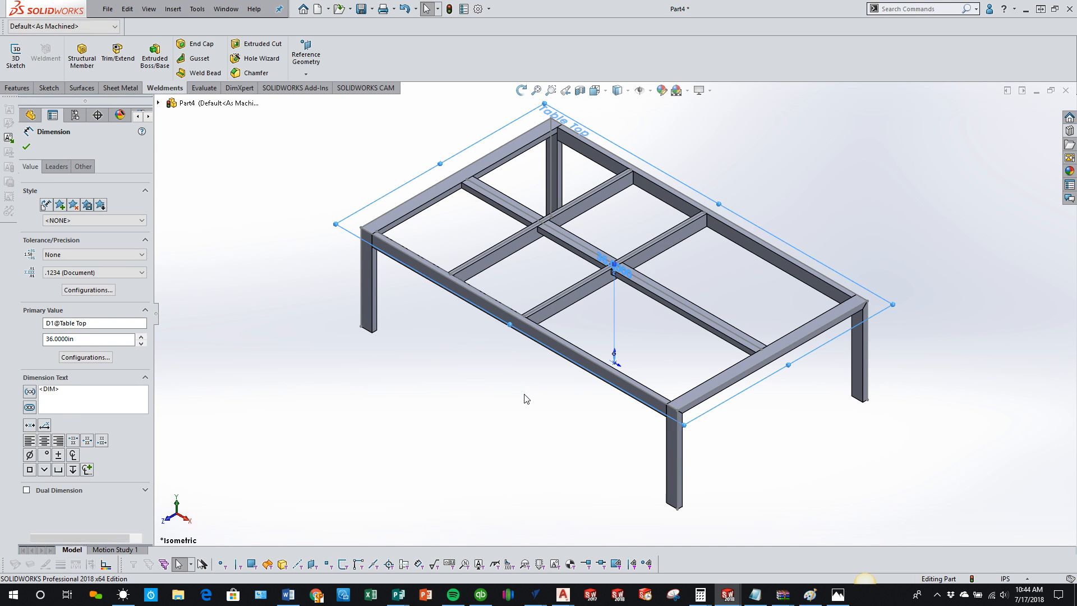
- Close the dimension edit and rebuild the model to apply the Table Top plane's new height
click(527, 399)
key(ctrl+b)
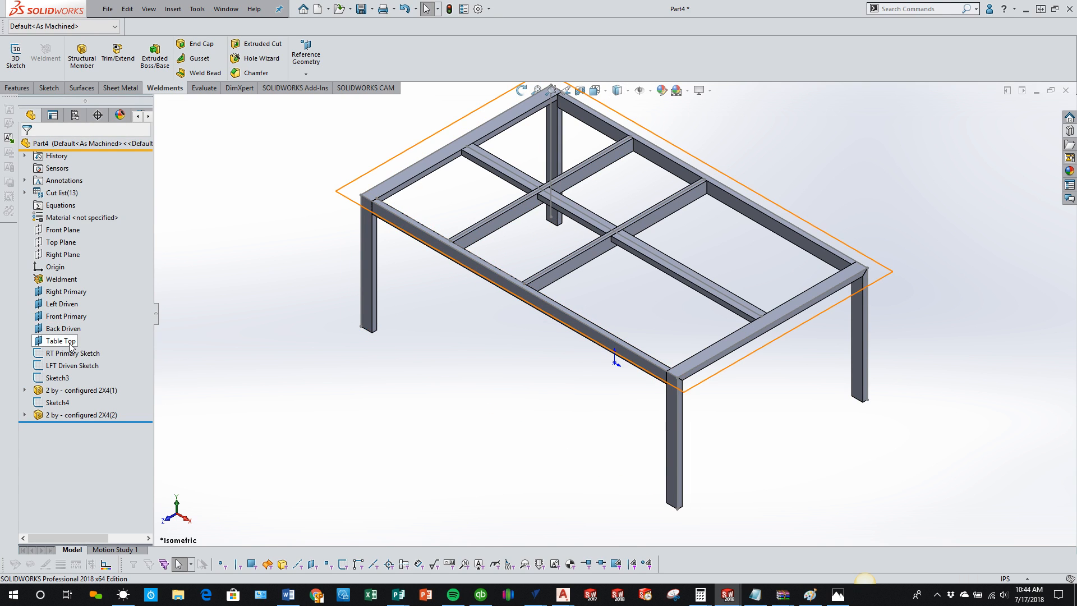
- Reduce the Right Primary plane's offset distance to shorten the table frame, and check the rebuilt frame in an isometric view
click(62, 341)
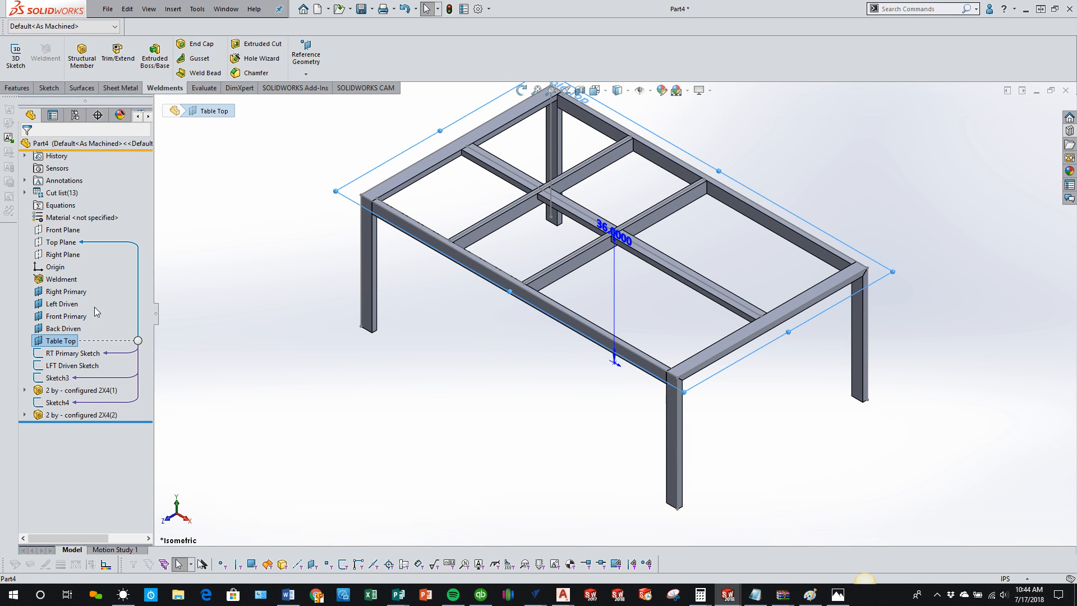
click(72, 306)
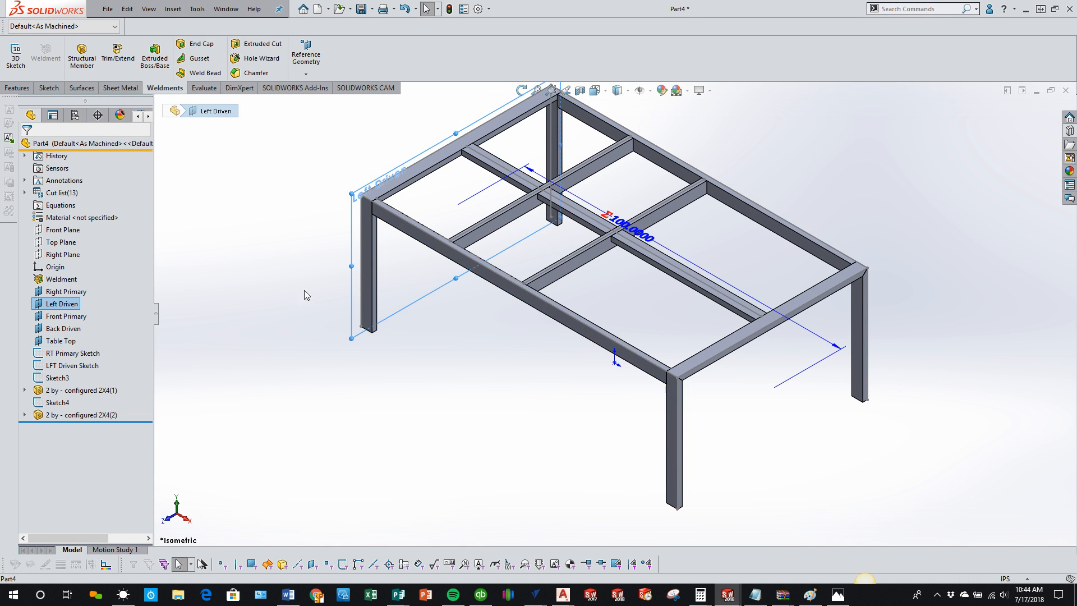
click(73, 292)
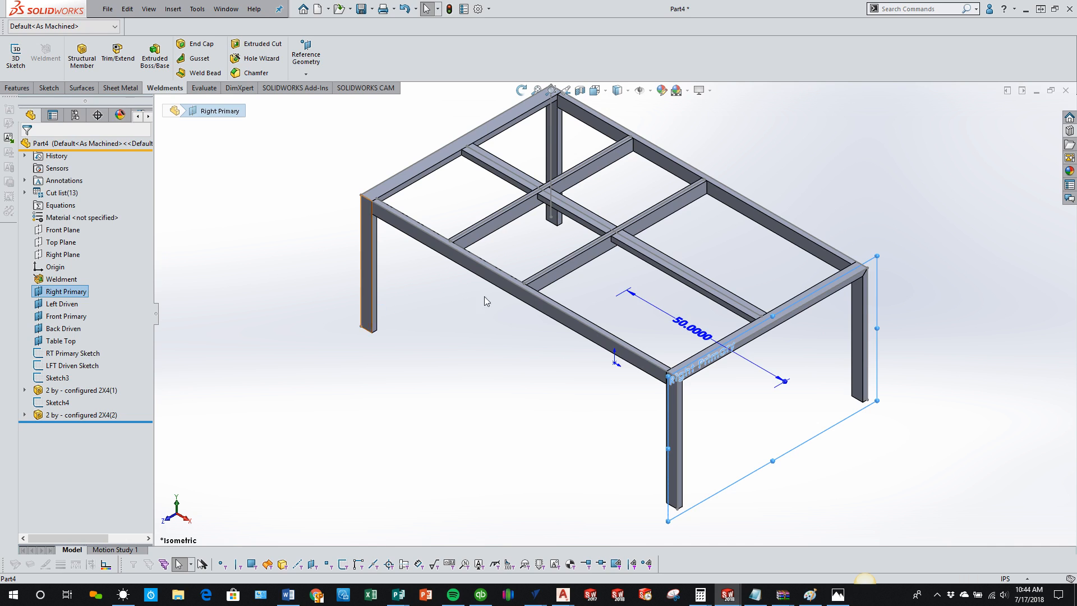
double_click(686, 330)
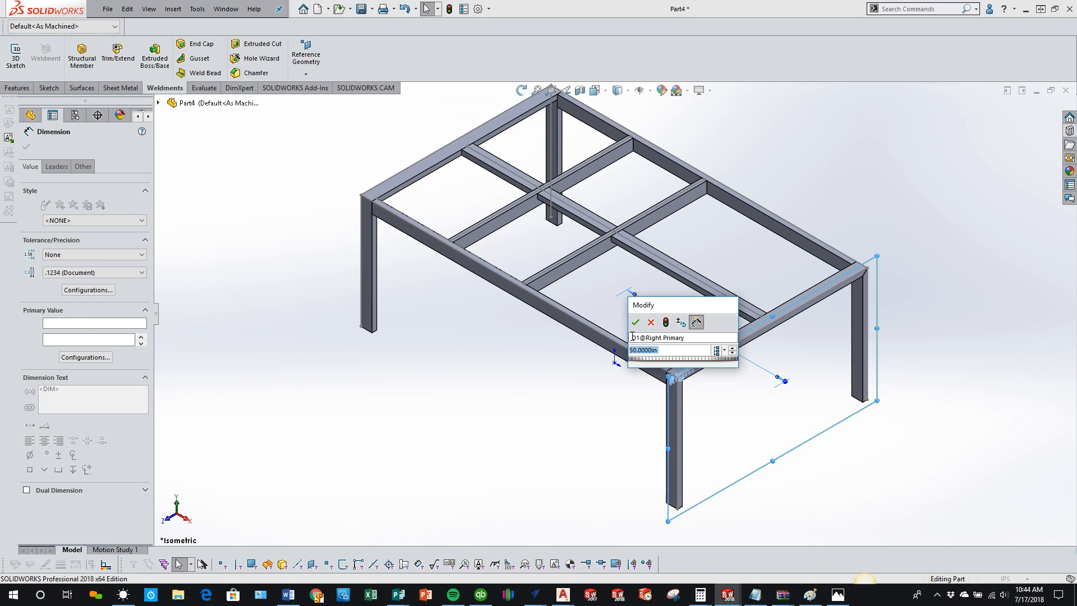
text(60)
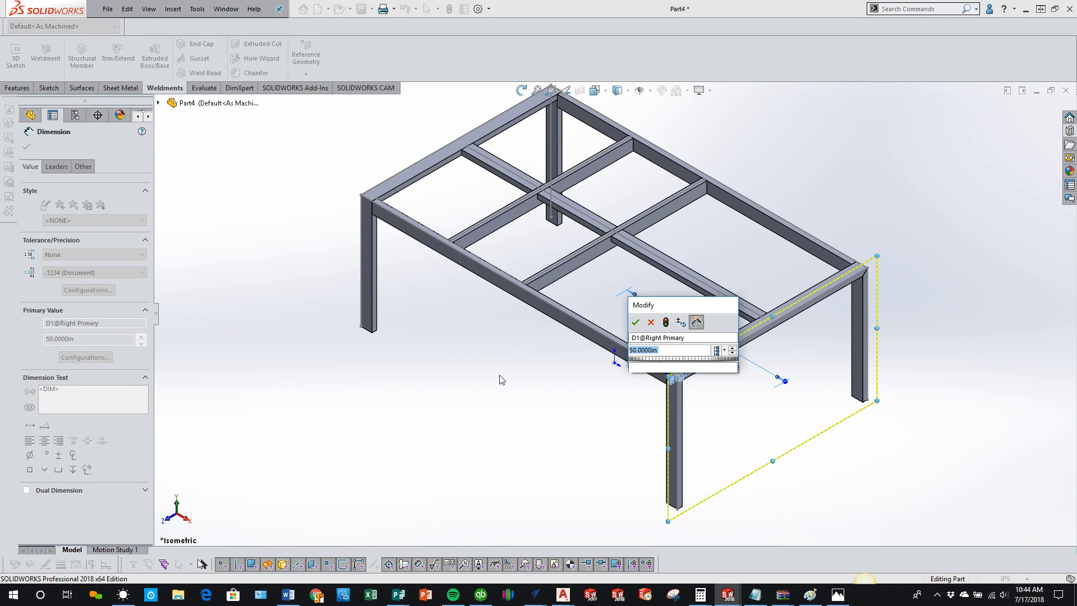
key(Return)
click(497, 376)
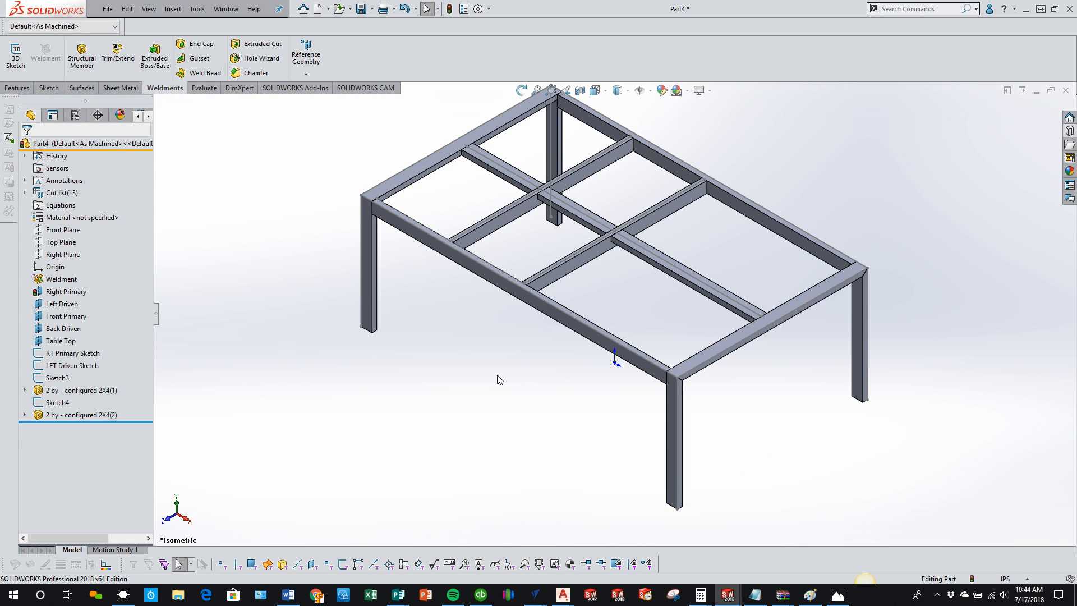
scroll(547, 202, down, 3)
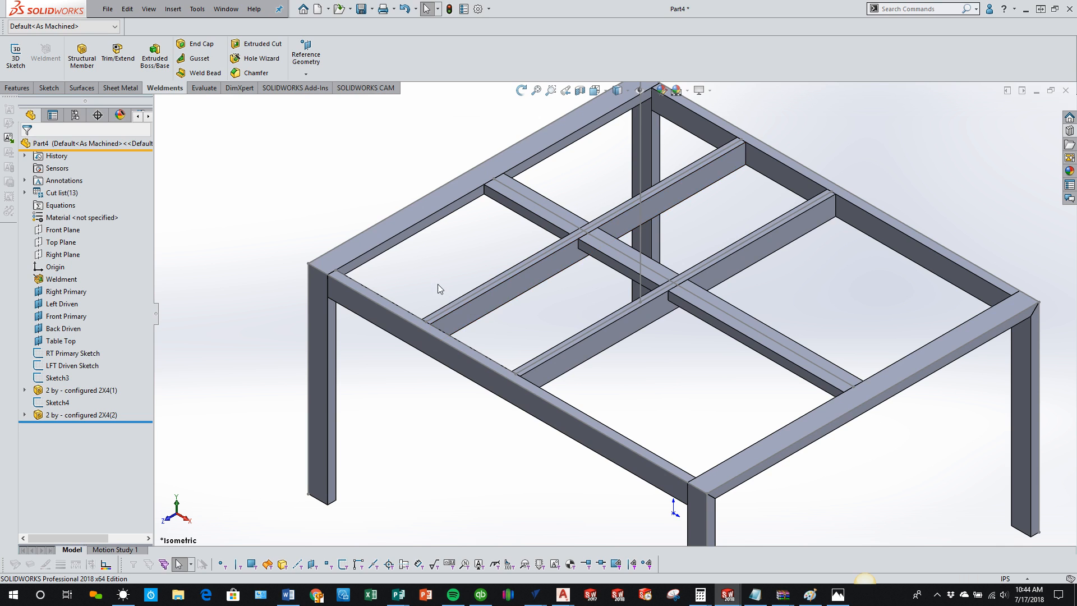
middle_drag(419, 282, 344, 282)
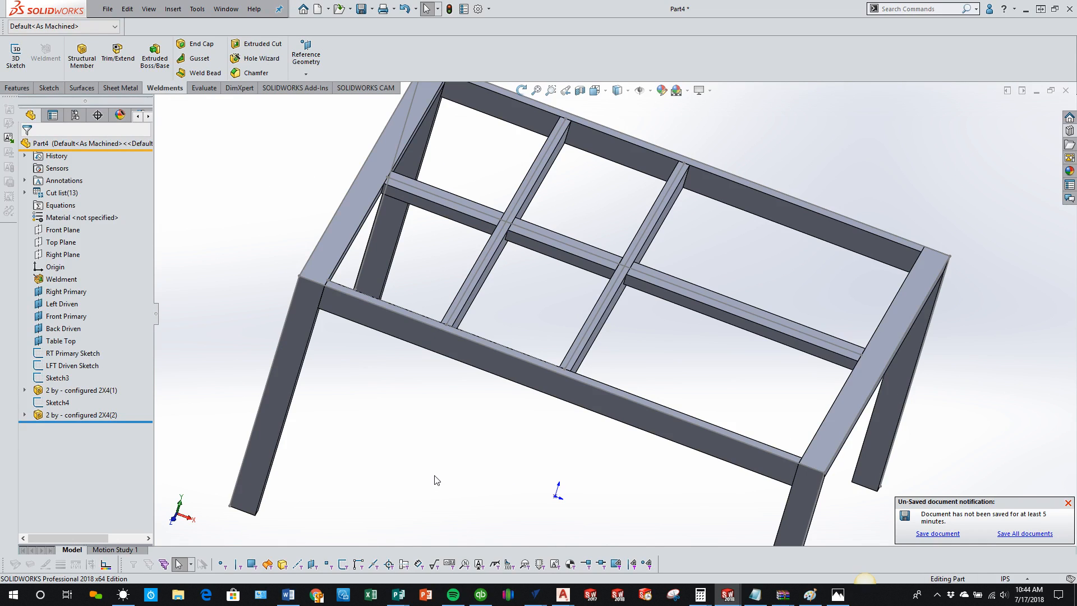
key(ctrl+7)
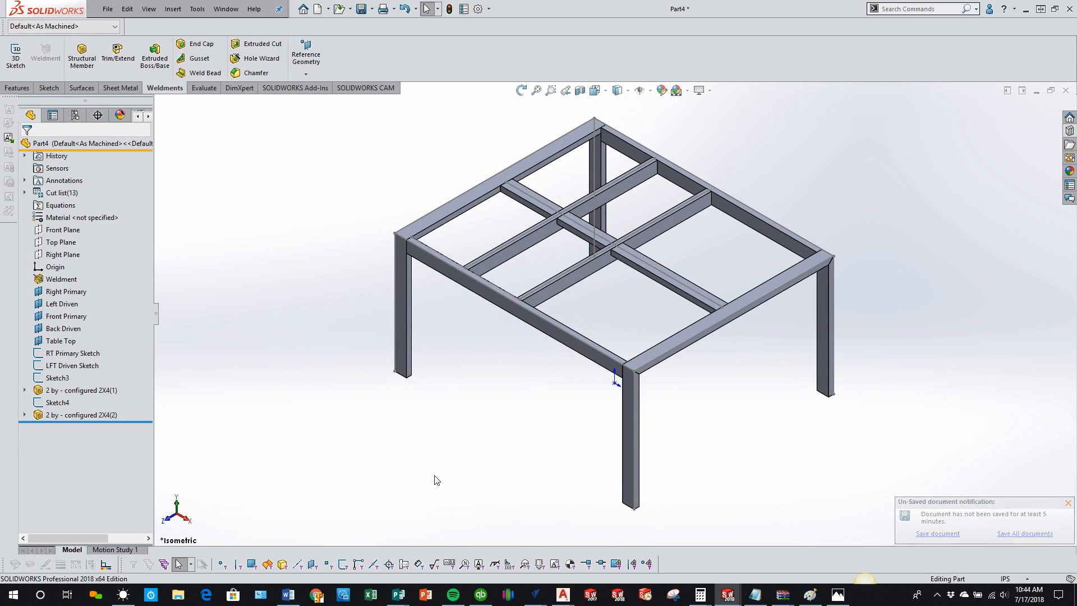